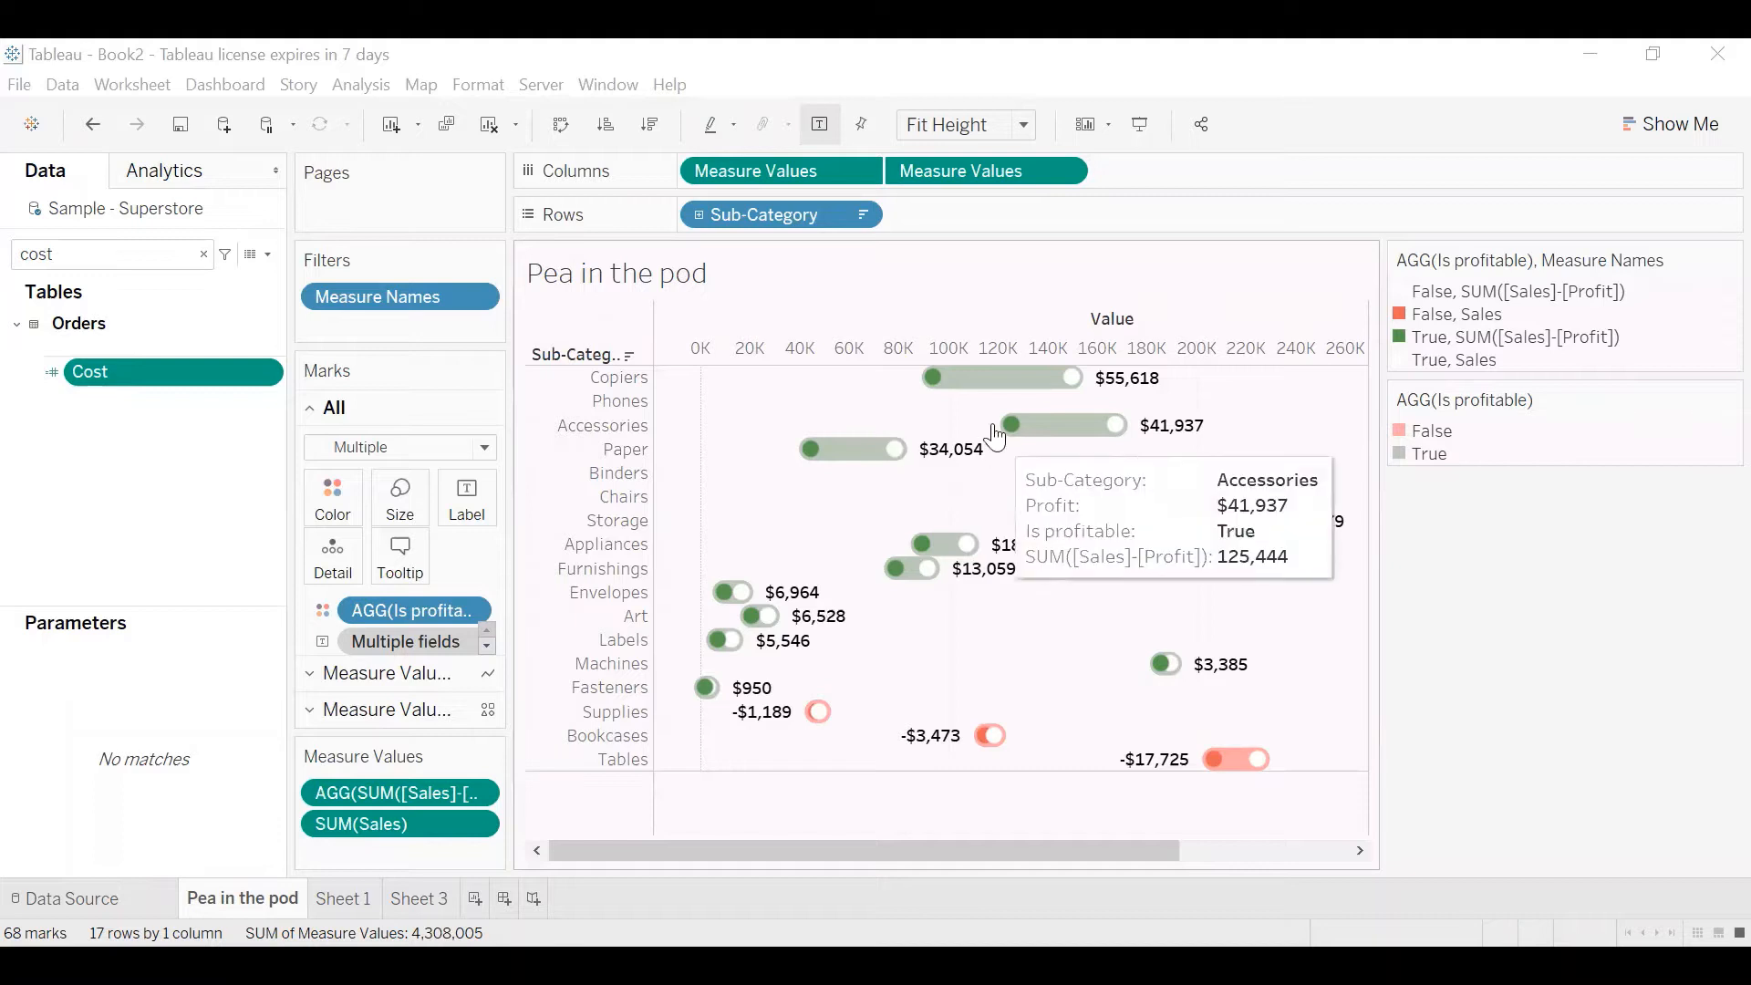
Go to Sheet 1 and clear its field search and leftover Measure Names filter
{"action": "mouse_move", "coordinate": [921, 398]}
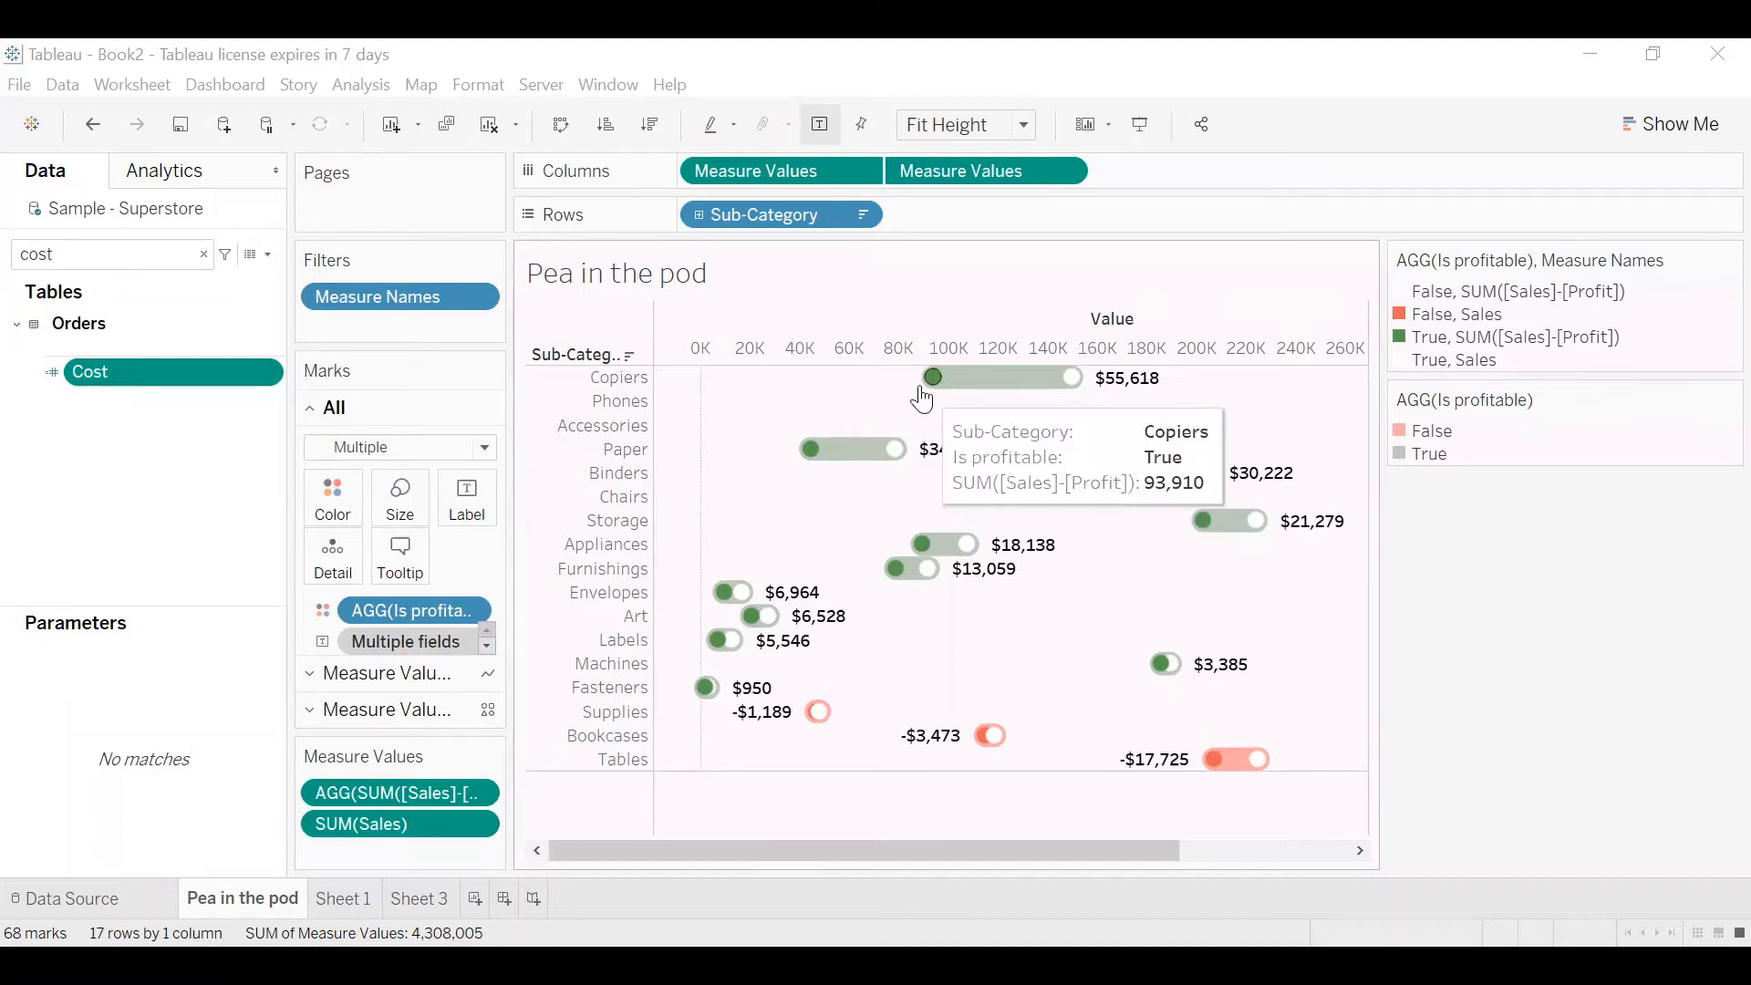
{"action": "mouse_move", "coordinate": [1087, 400]}
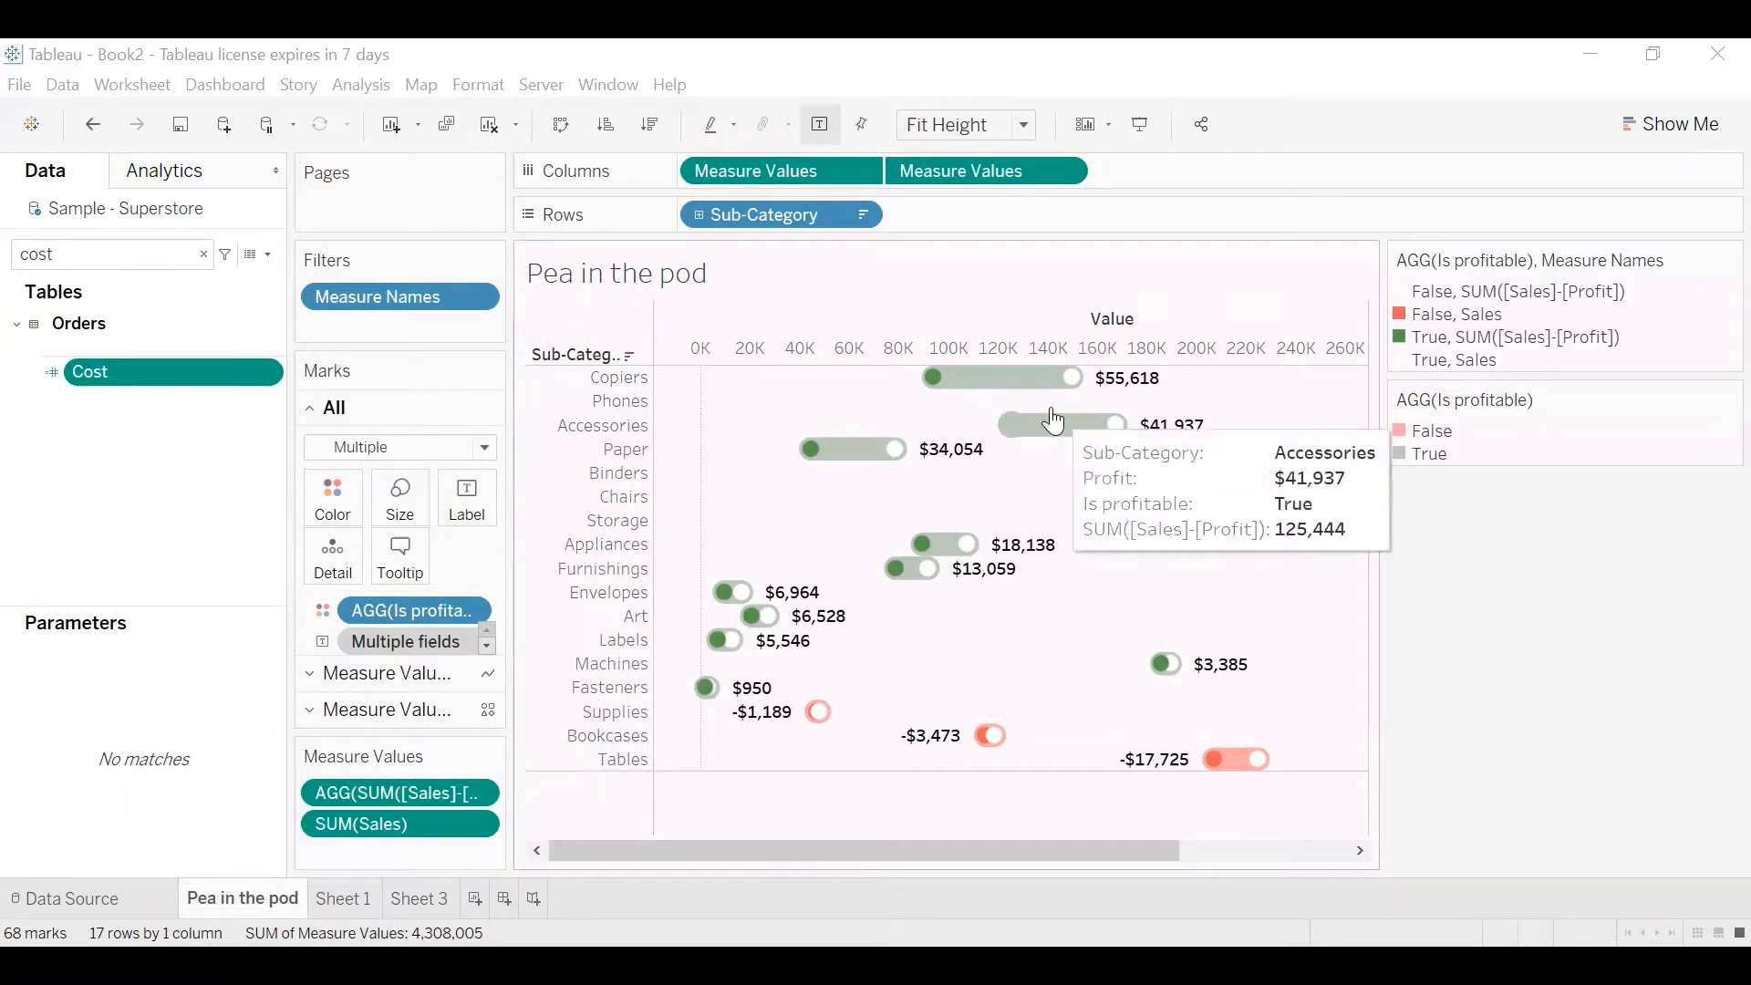
{"action": "left_click", "coordinate": [338, 898]}
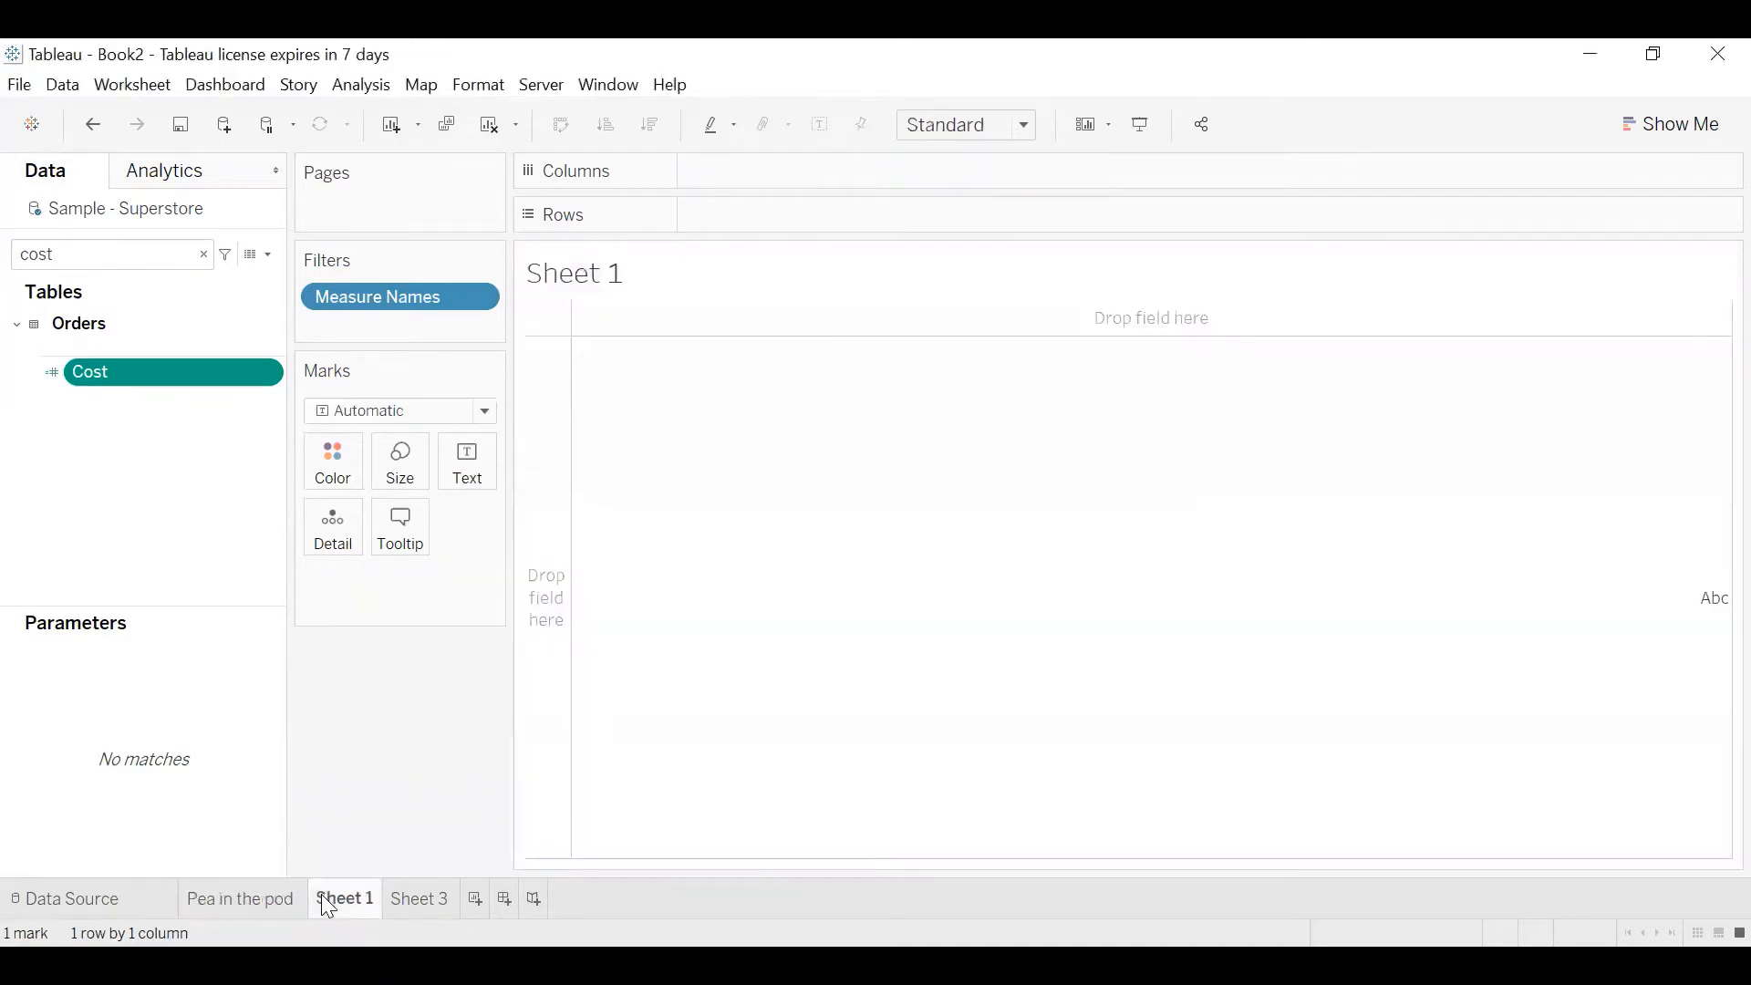
{"action": "double_click", "coordinate": [122, 263]}
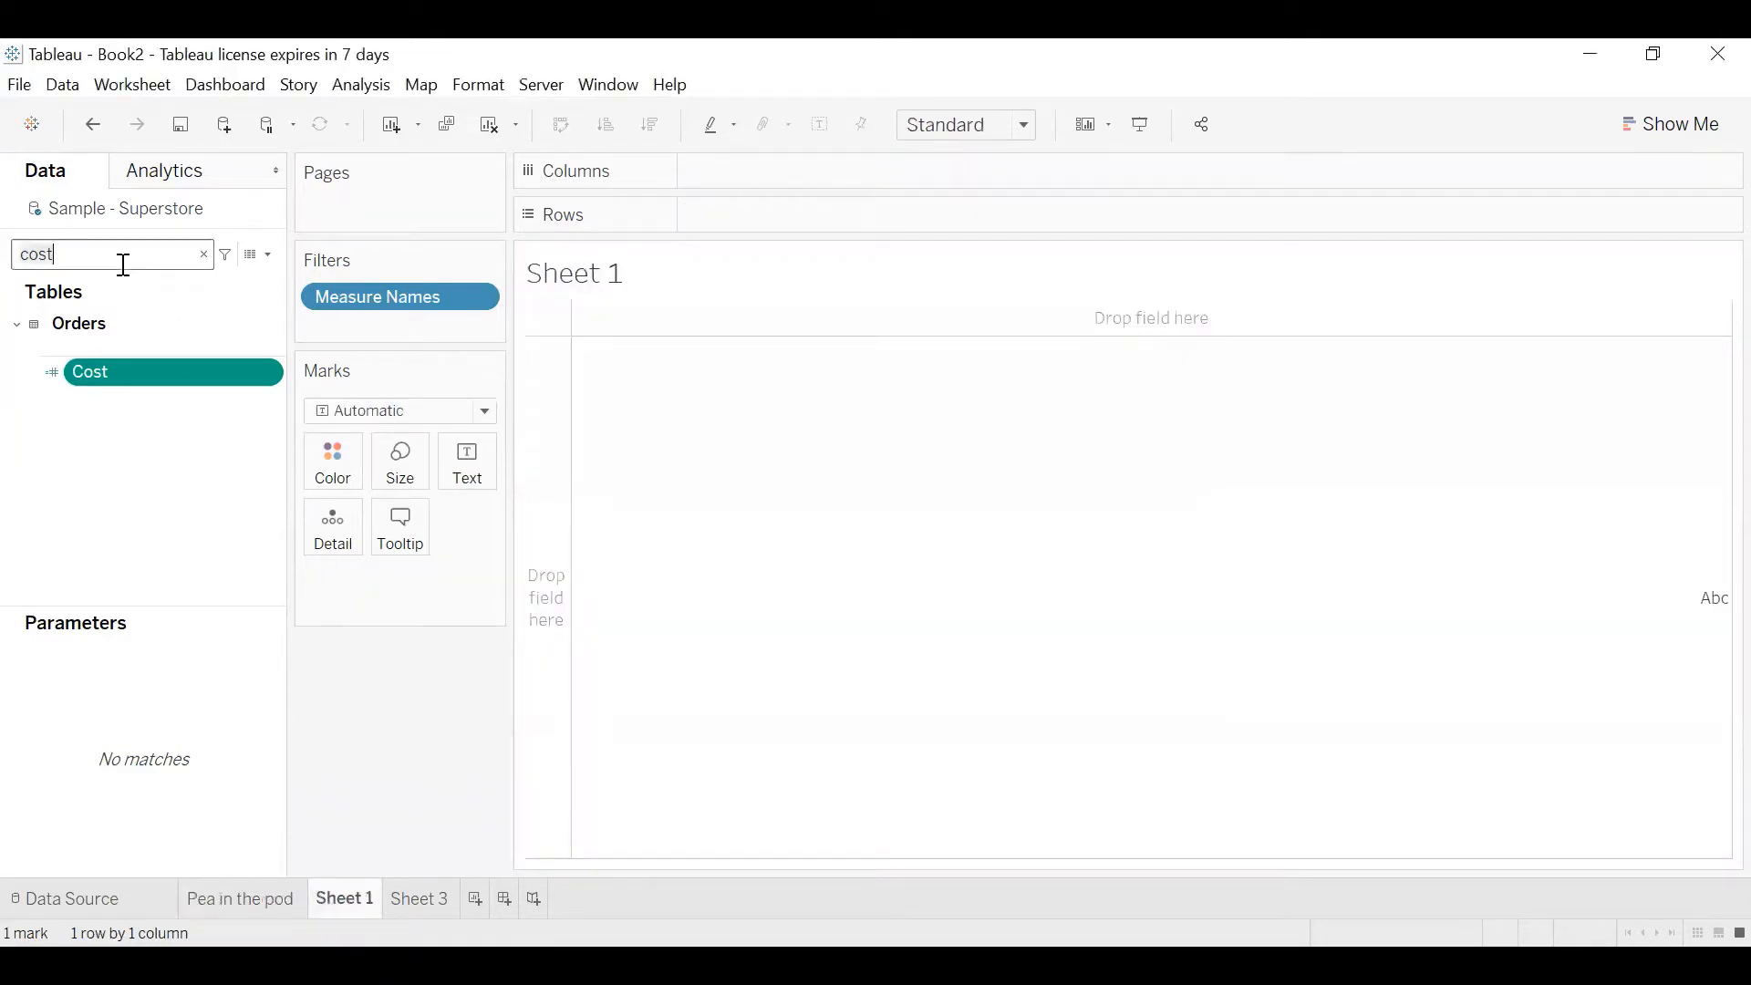
{"action": "key", "text": "BackSpace"}
{"action": "left_click", "coordinate": [265, 899]}
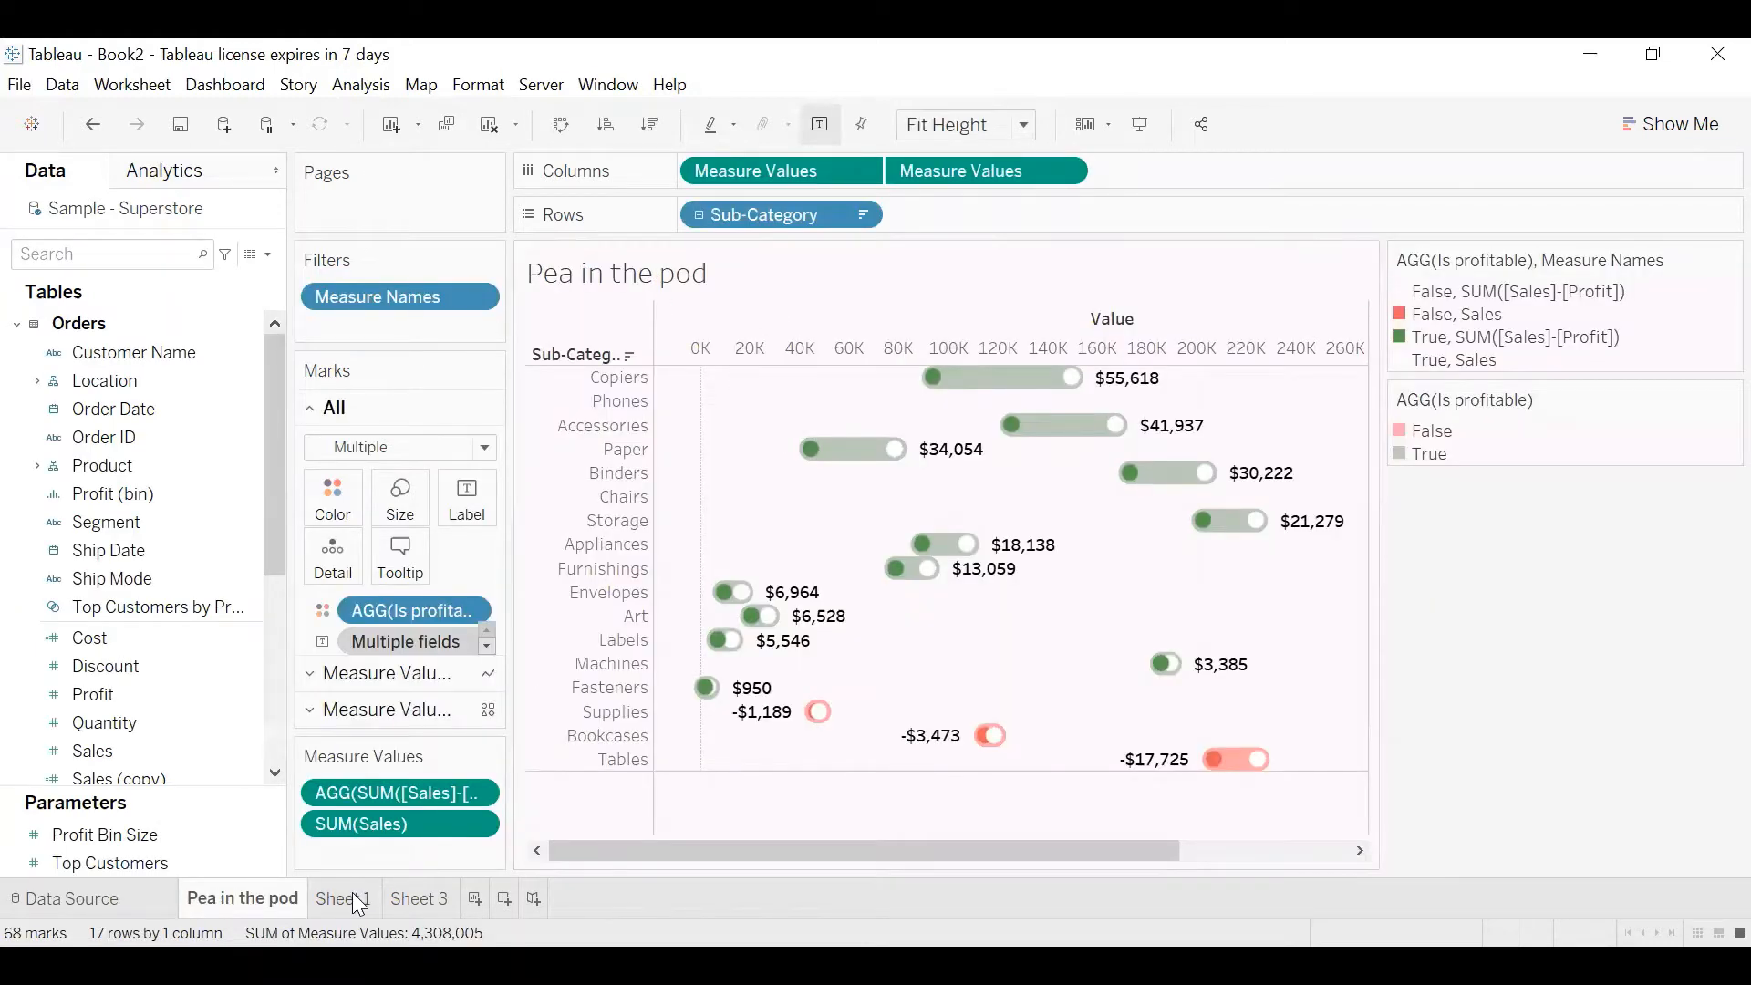
{"action": "left_click", "coordinate": [356, 900]}
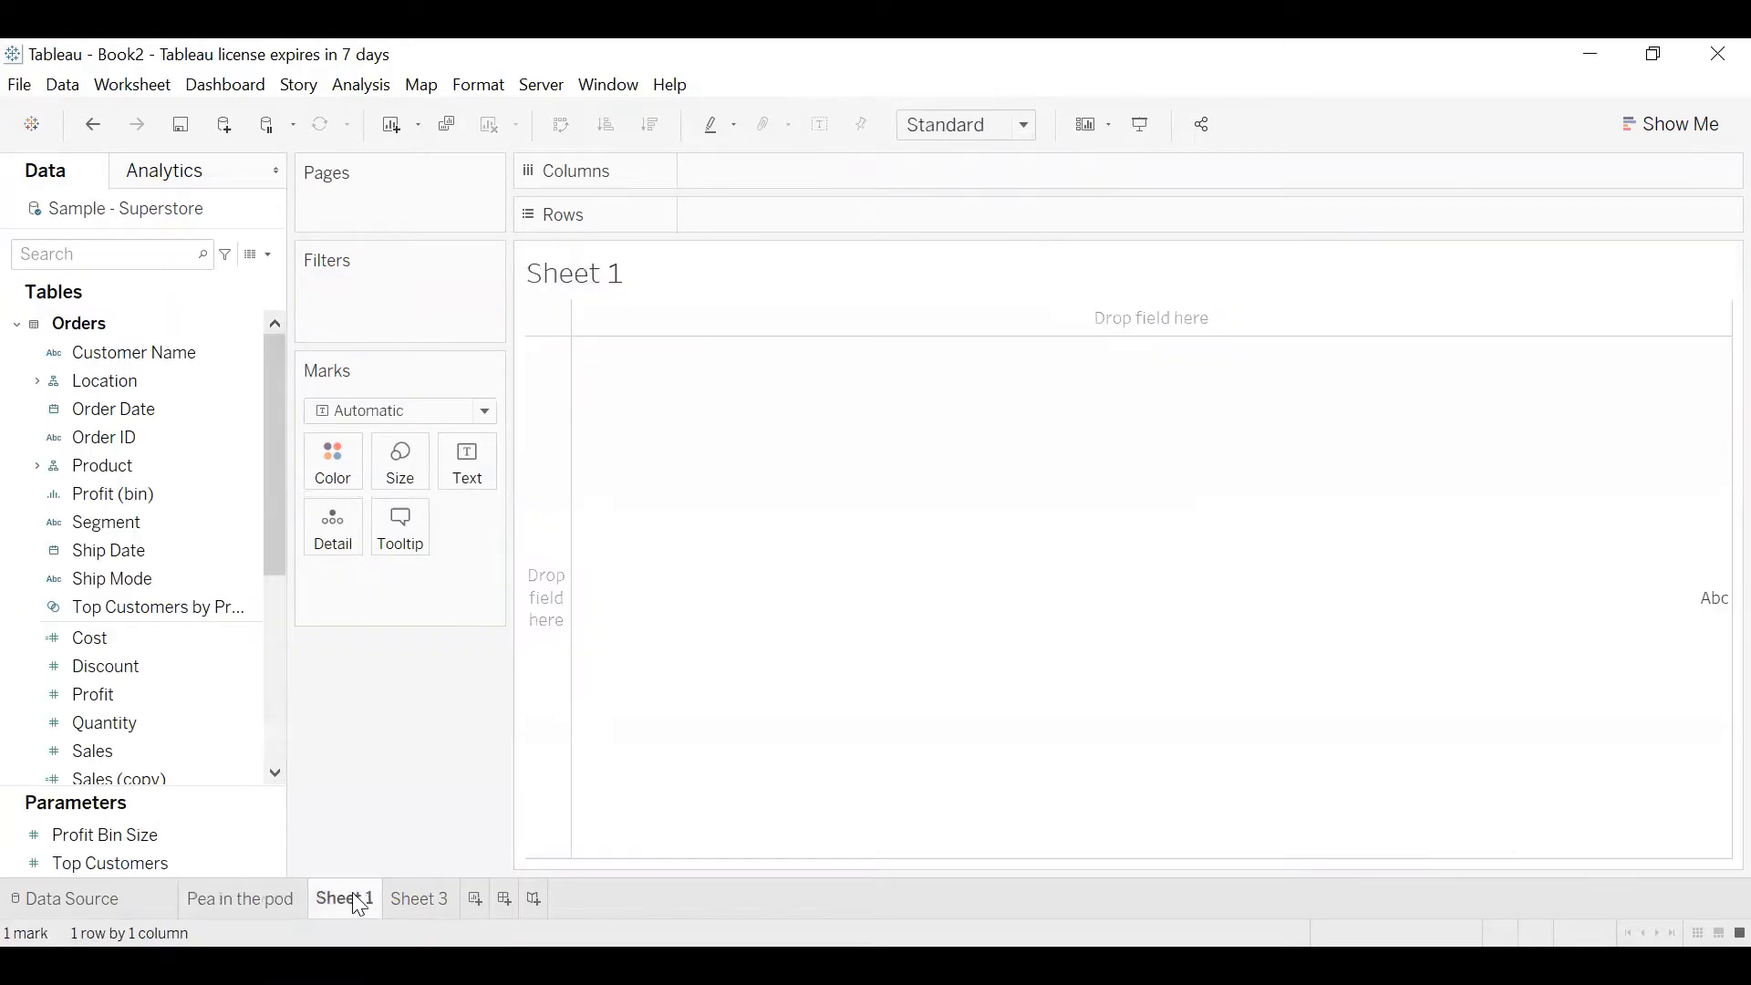
Create a calculated field from Sales with the formula [Sales]-[Profit]
{"action": "left_click", "coordinate": [93, 258]}
{"action": "type", "text": "sal"}
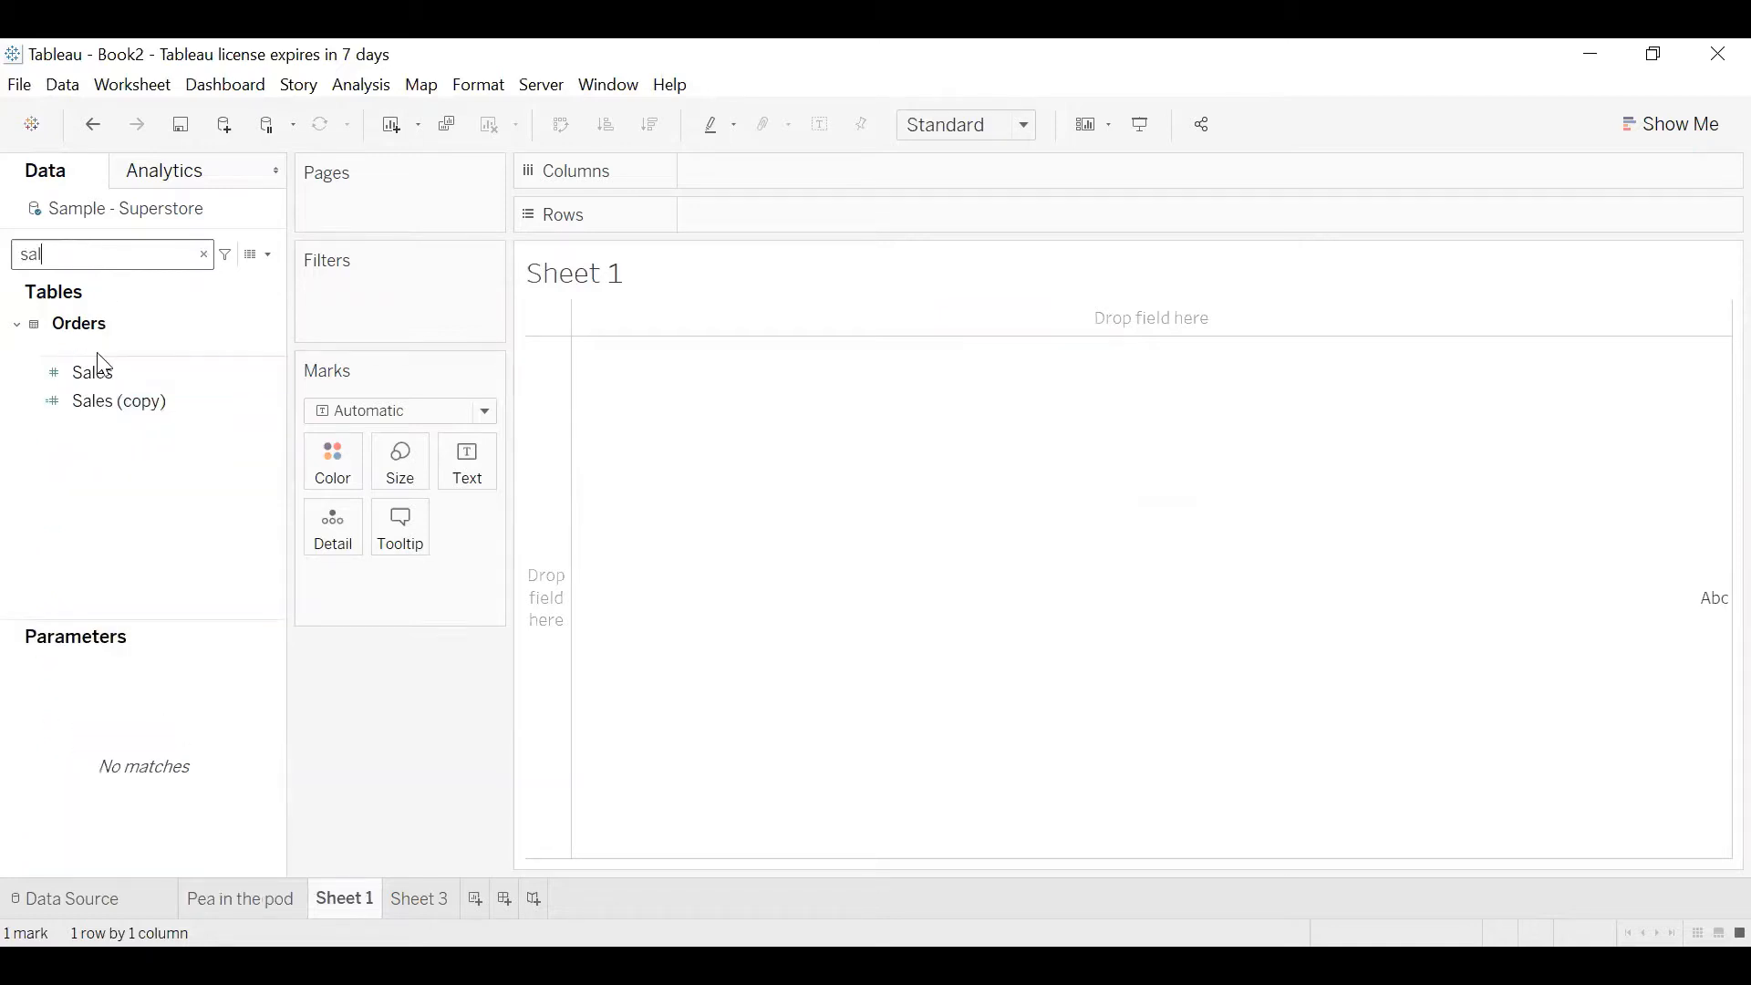
{"action": "left_click", "coordinate": [113, 374]}
{"action": "right_click", "coordinate": [114, 375]}
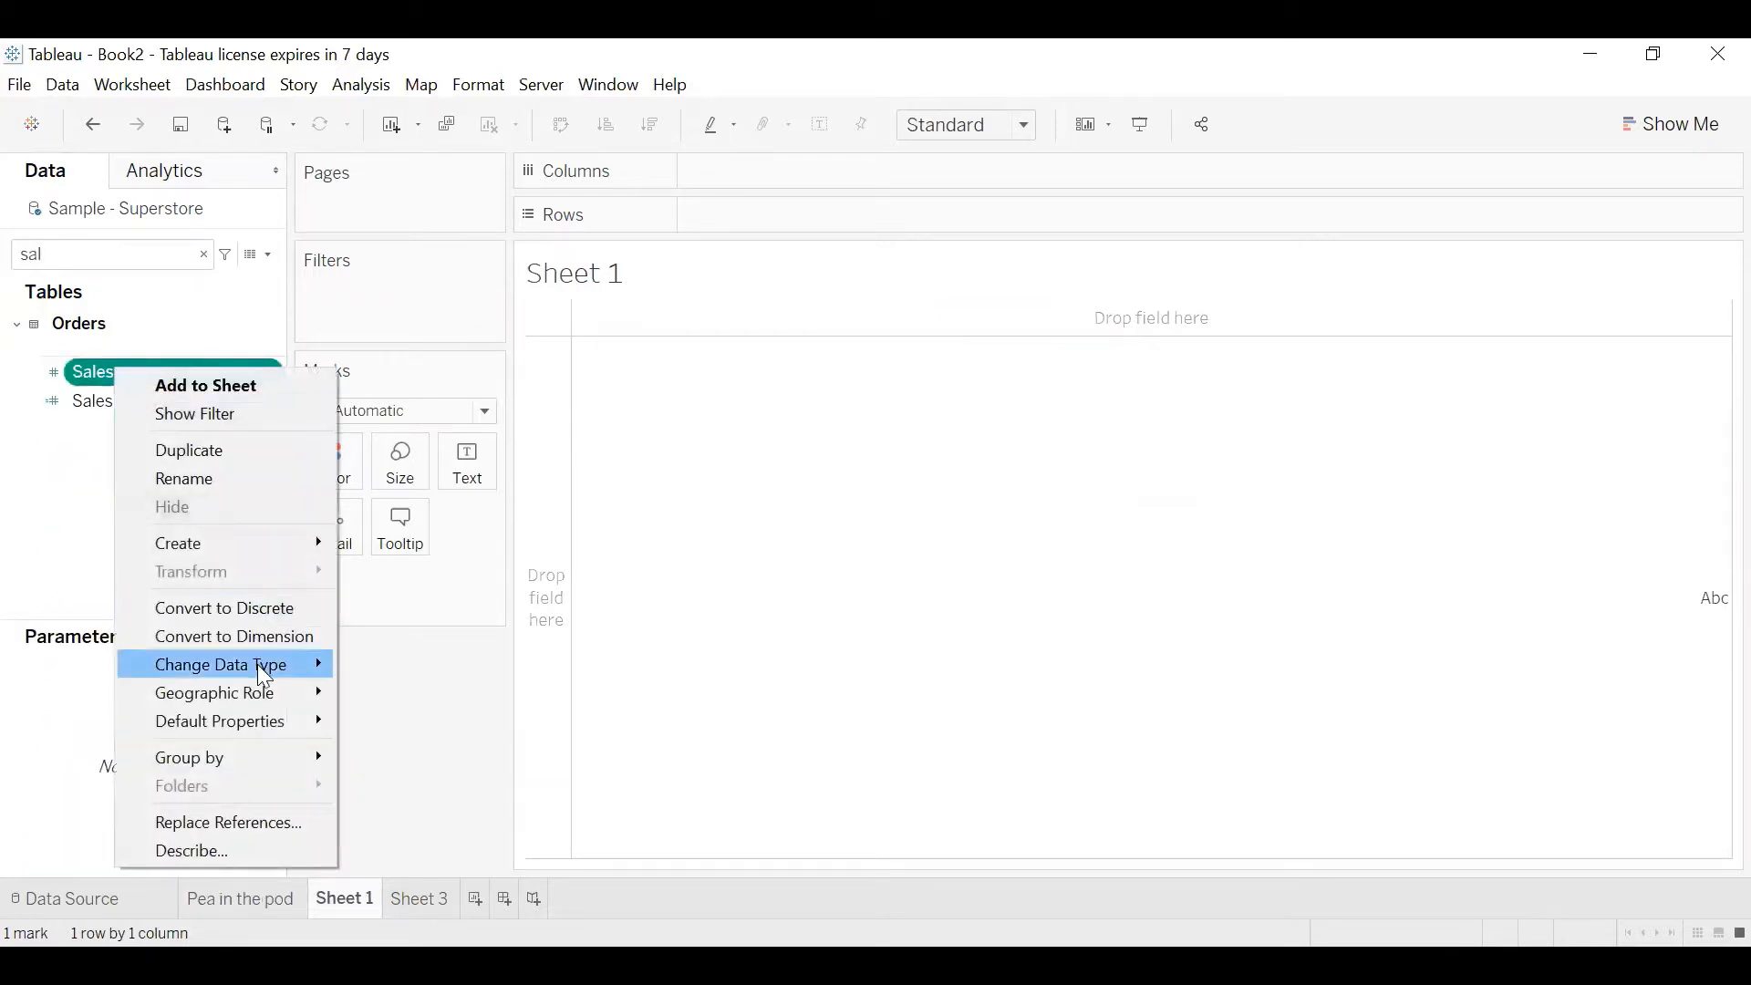
{"action": "mouse_move", "coordinate": [235, 543]}
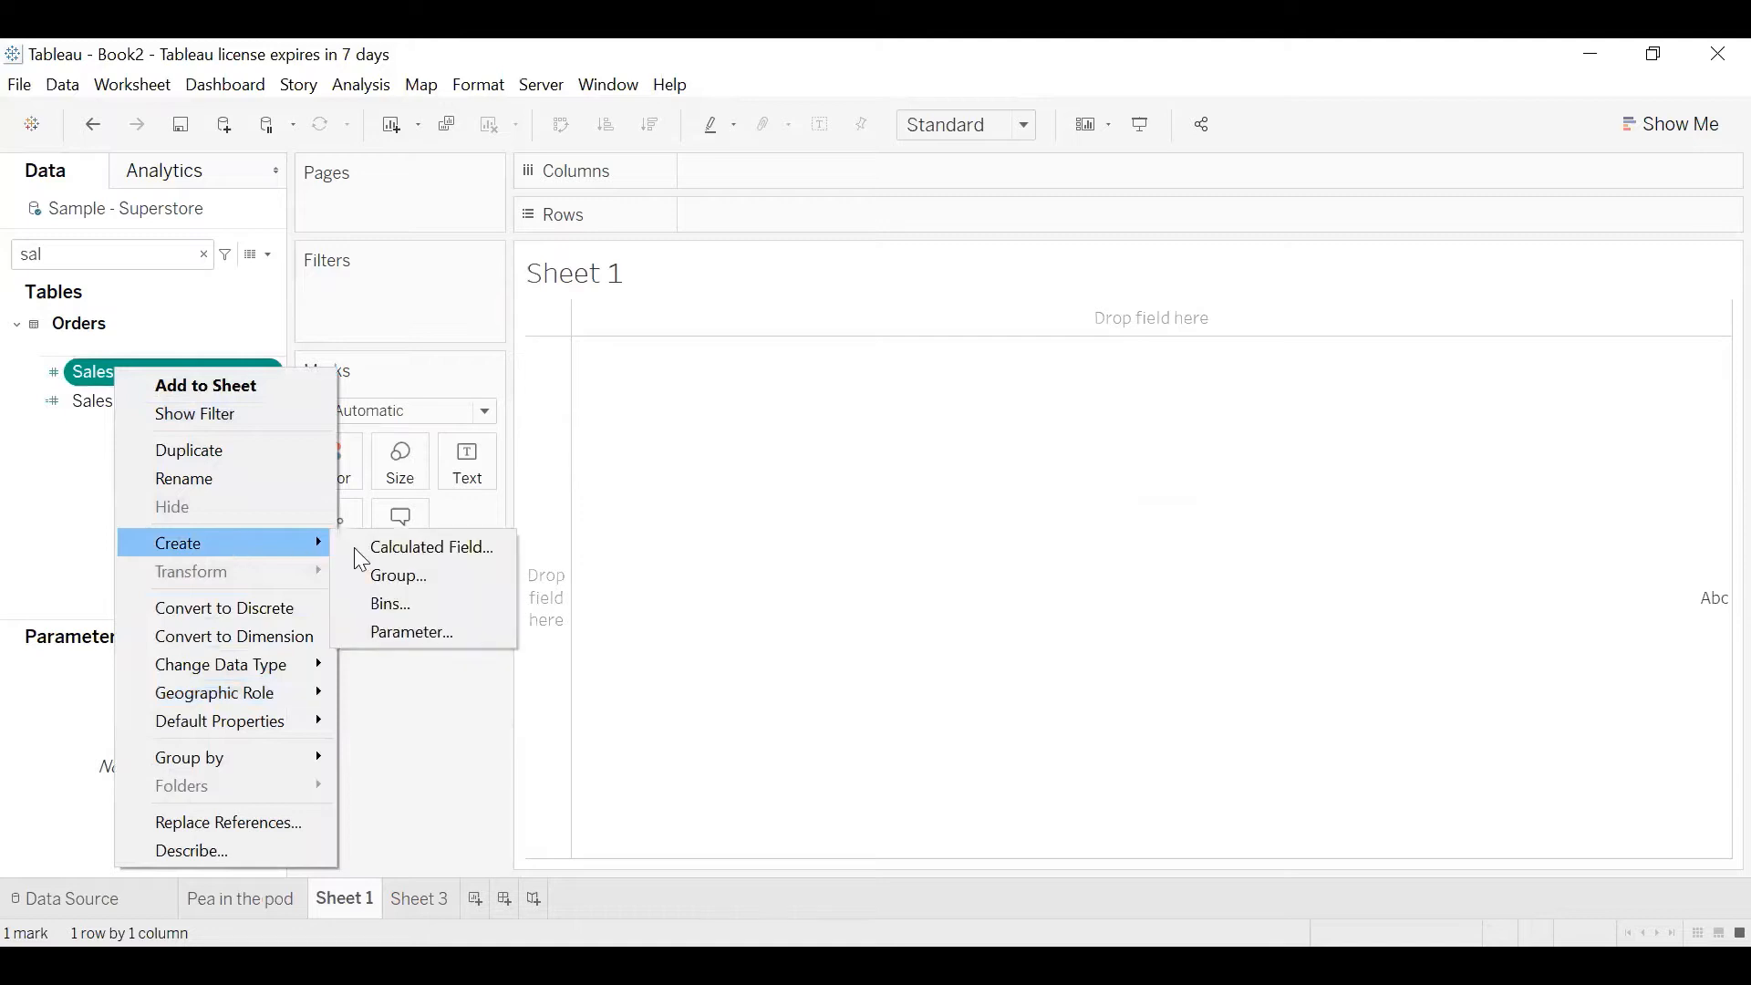
{"action": "left_click", "coordinate": [403, 546]}
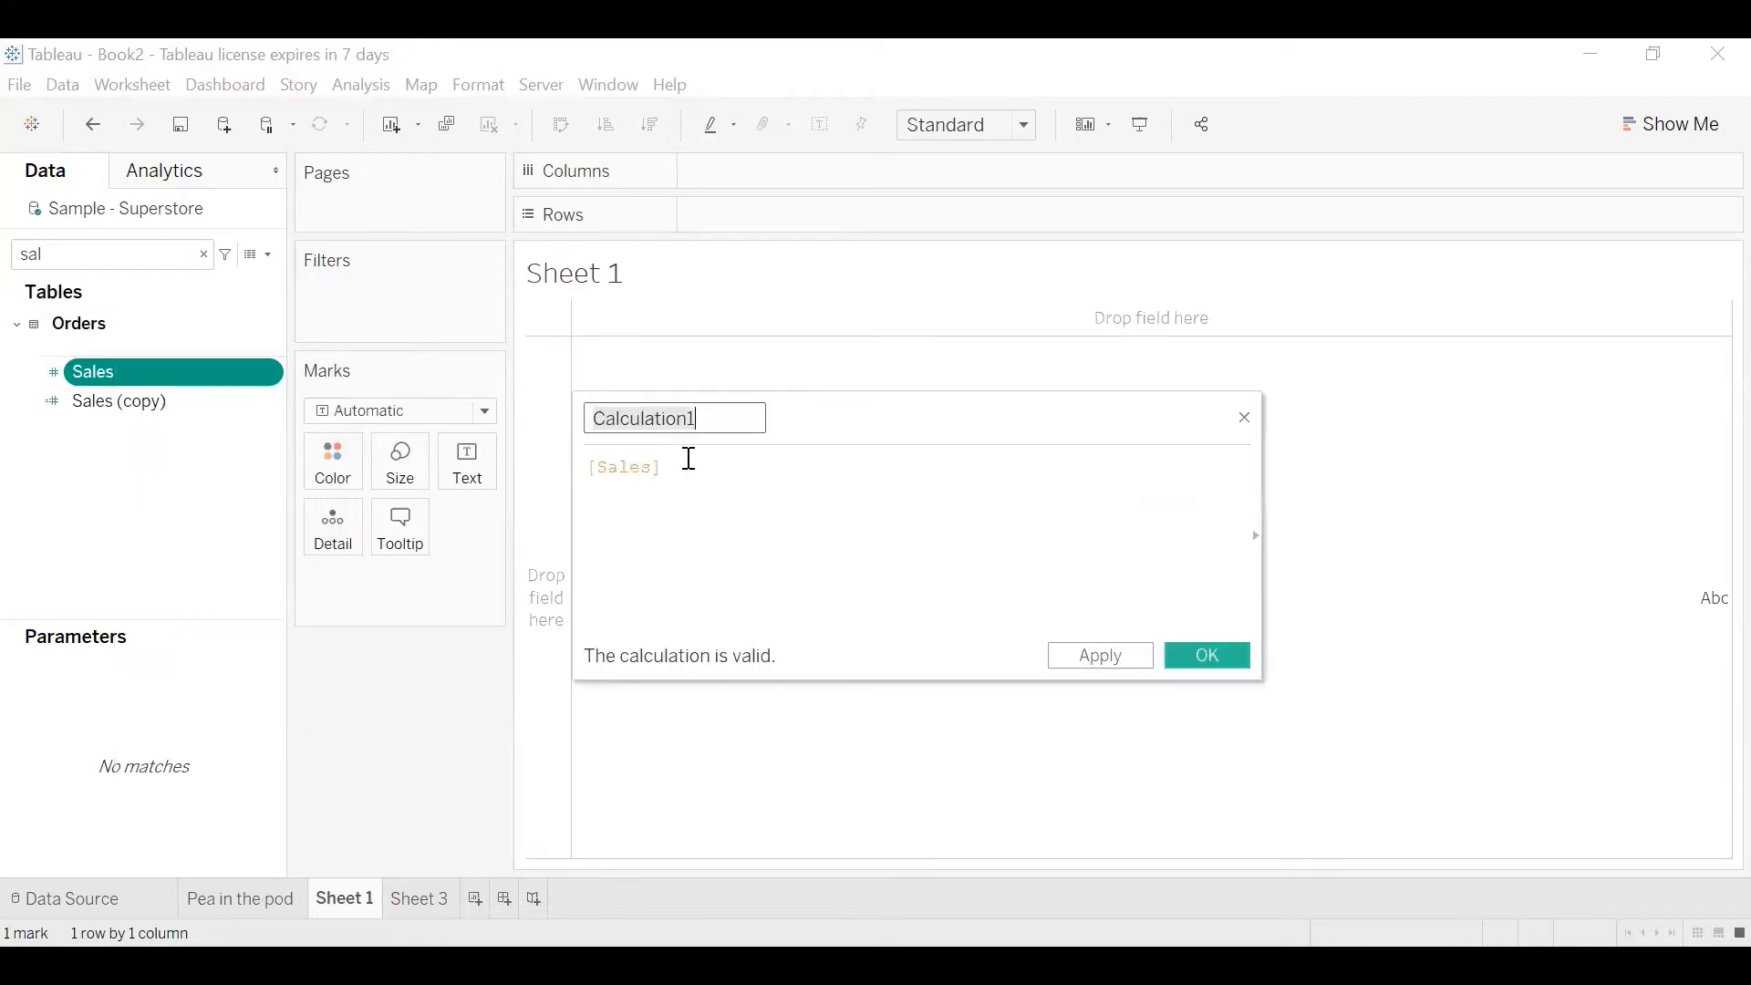
{"action": "type", "text": "- p"}
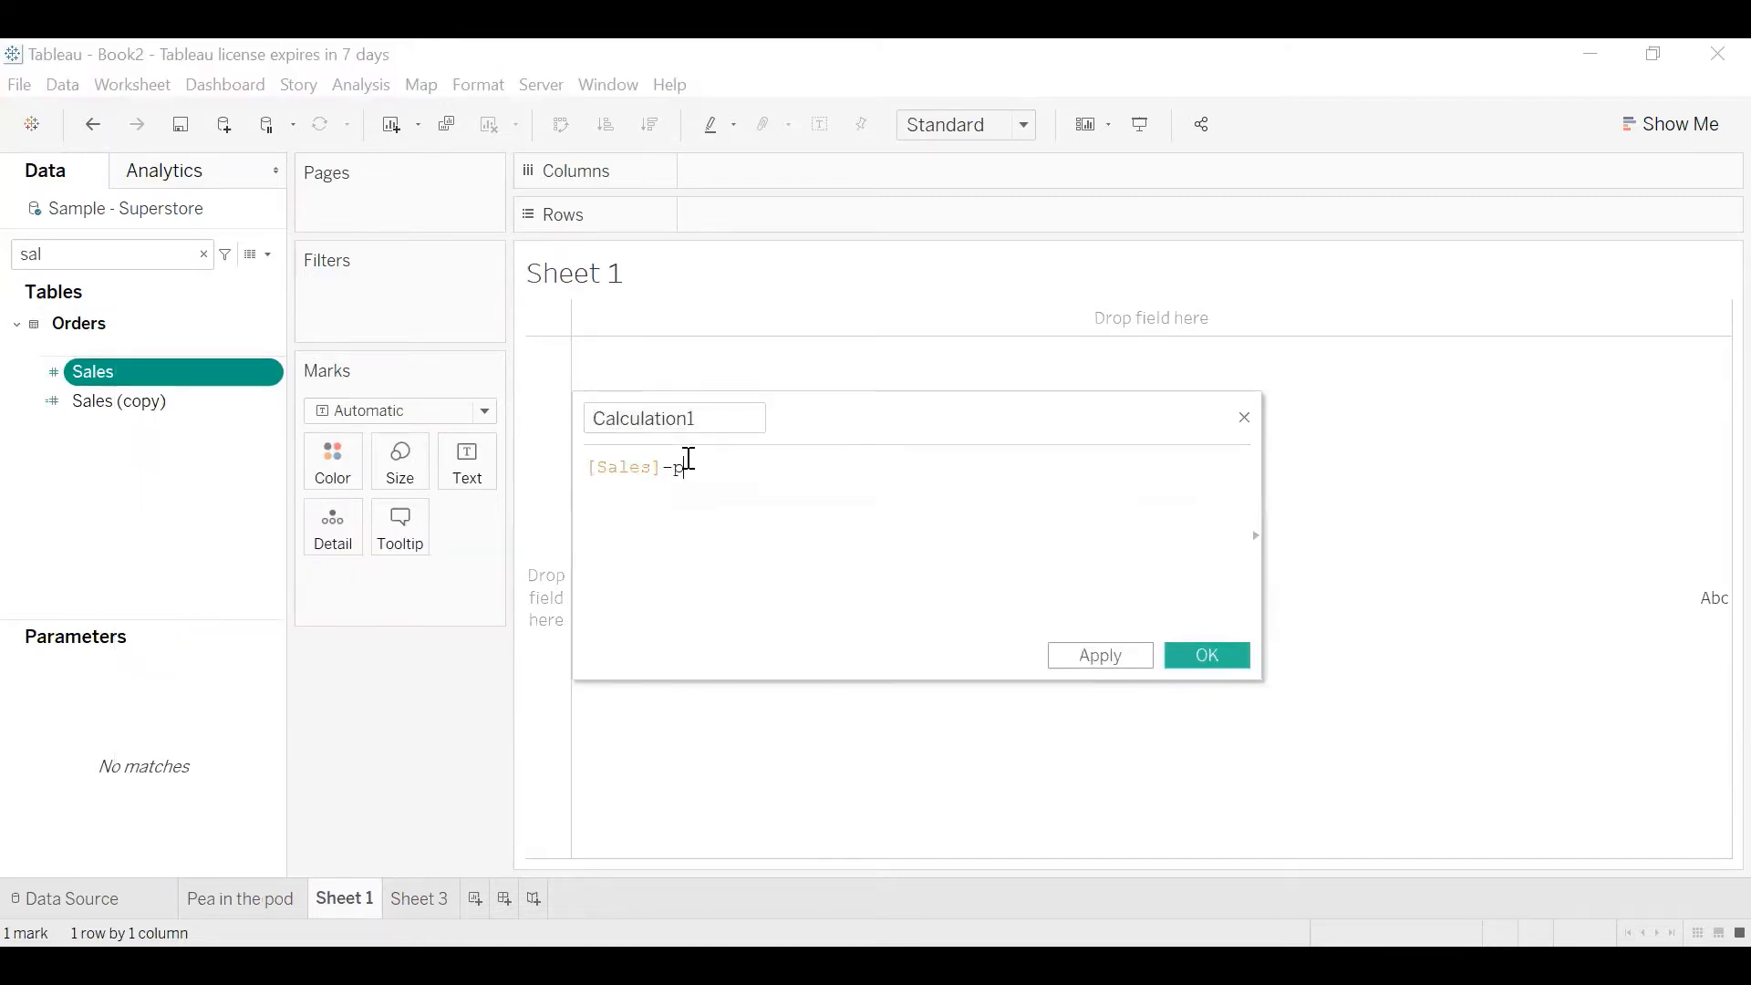
{"action": "type", "text": "r"}
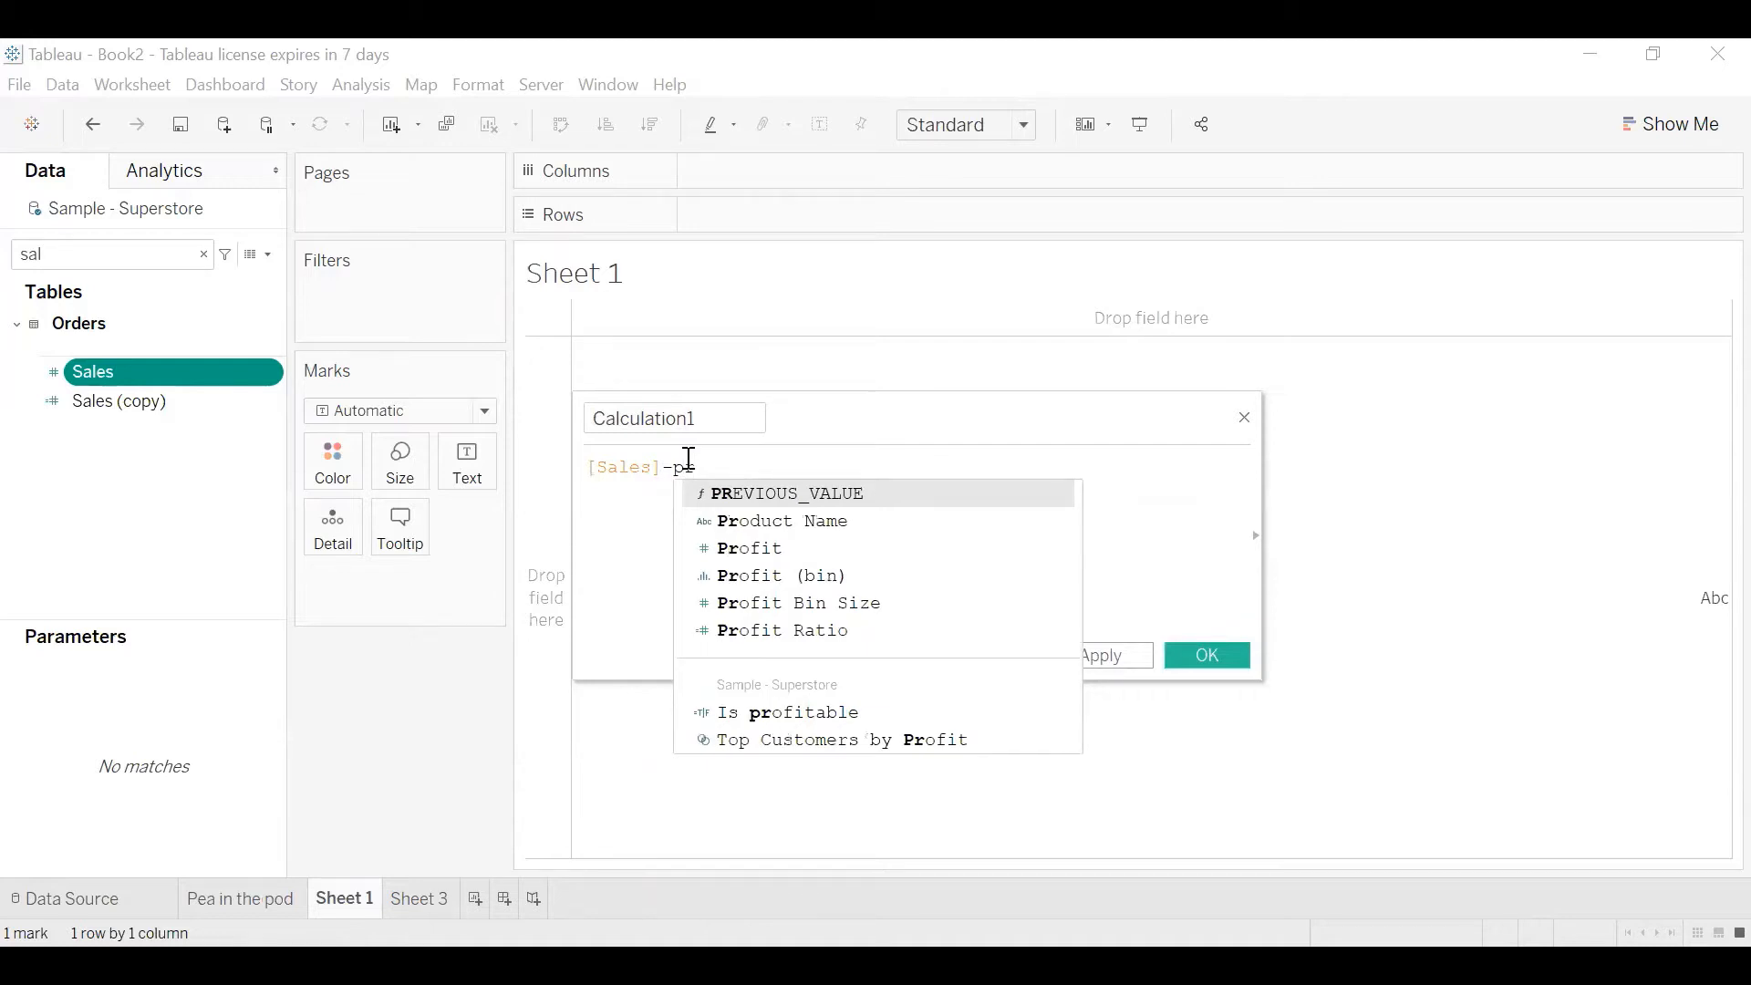
{"action": "key", "text": "Down"}
{"action": "key", "text": "Down"}
{"action": "key", "text": "Return"}
Name the calculated field Cost1 and save it
{"action": "double_click", "coordinate": [739, 419]}
{"action": "key", "text": "BackSpace"}
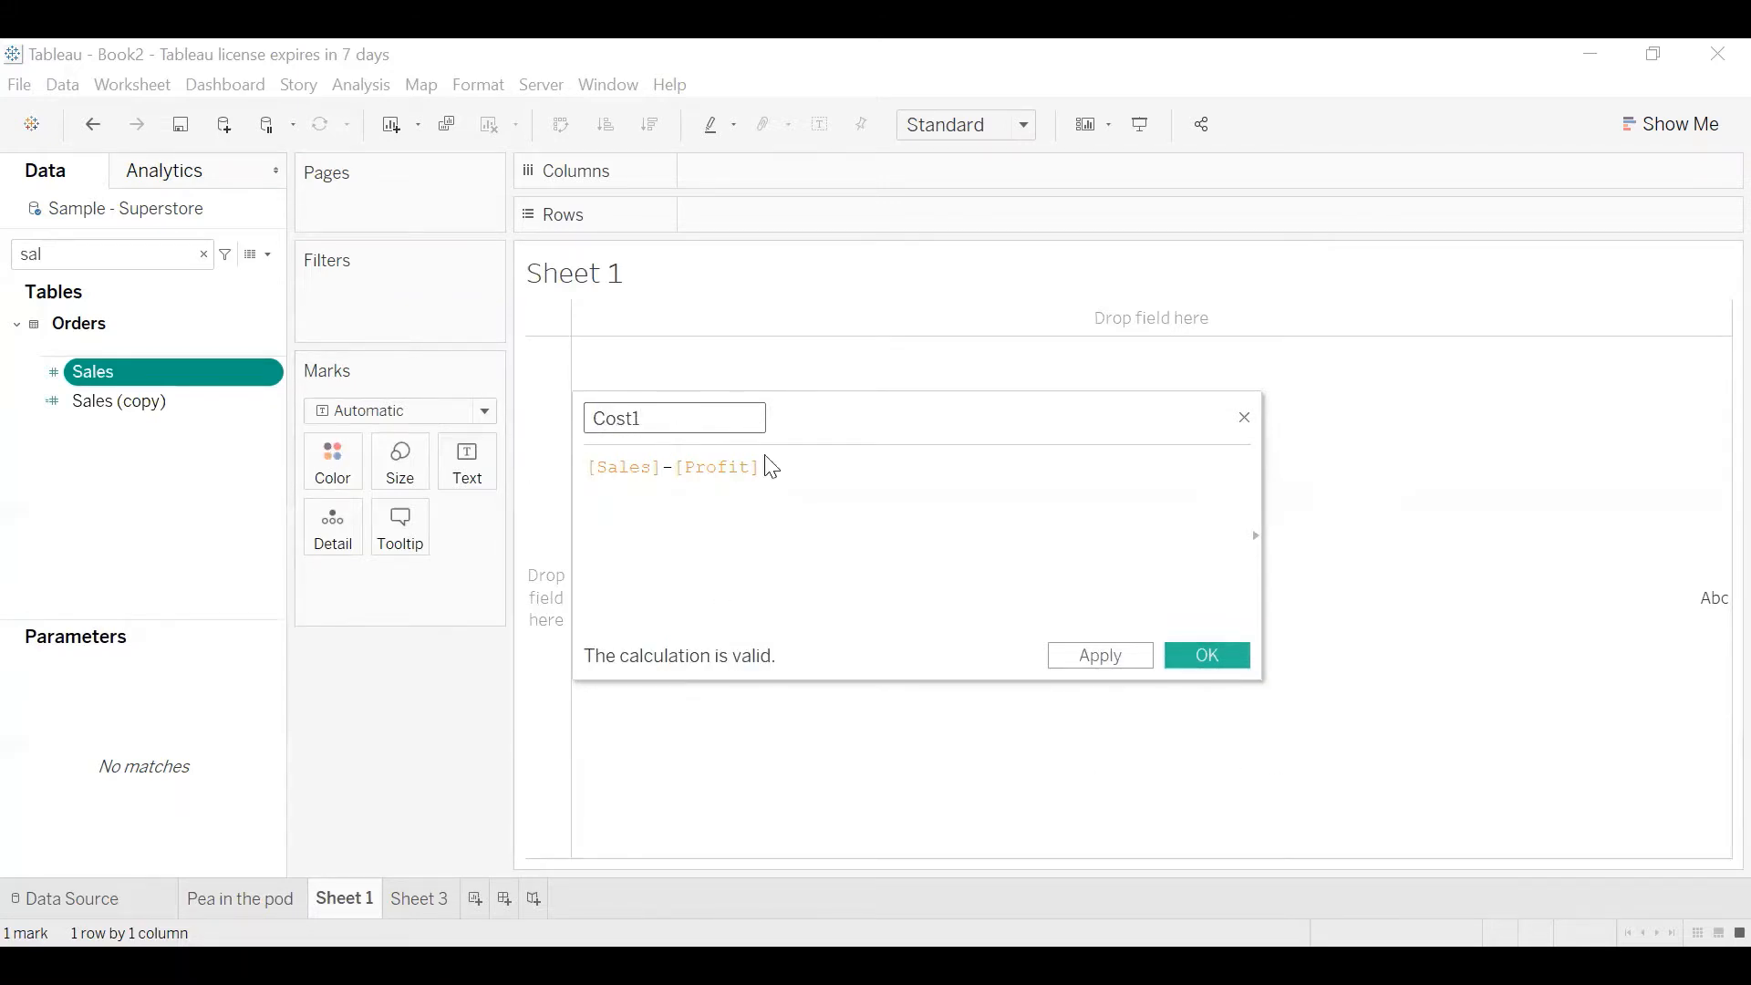
{"action": "left_click", "coordinate": [1219, 652]}
Find the Measure Values field and place it on Columns
{"action": "left_click", "coordinate": [116, 250]}
{"action": "type", "text": "mea"}
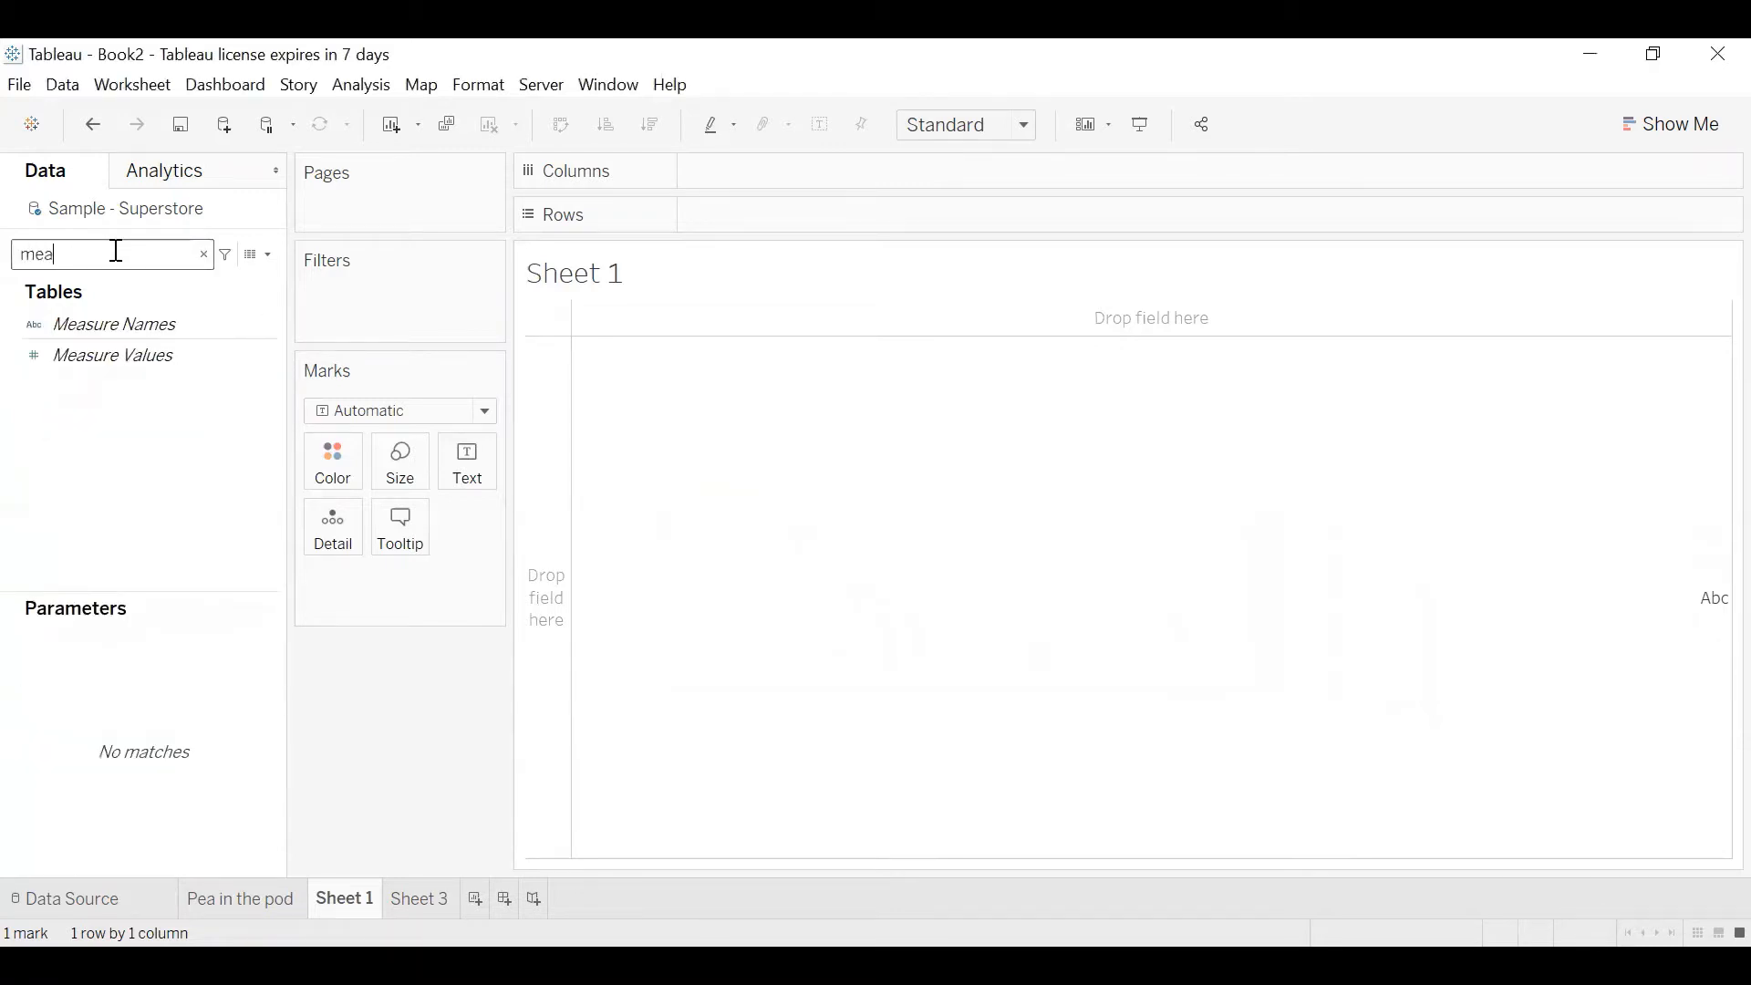
{"action": "left_click", "coordinate": [108, 357]}
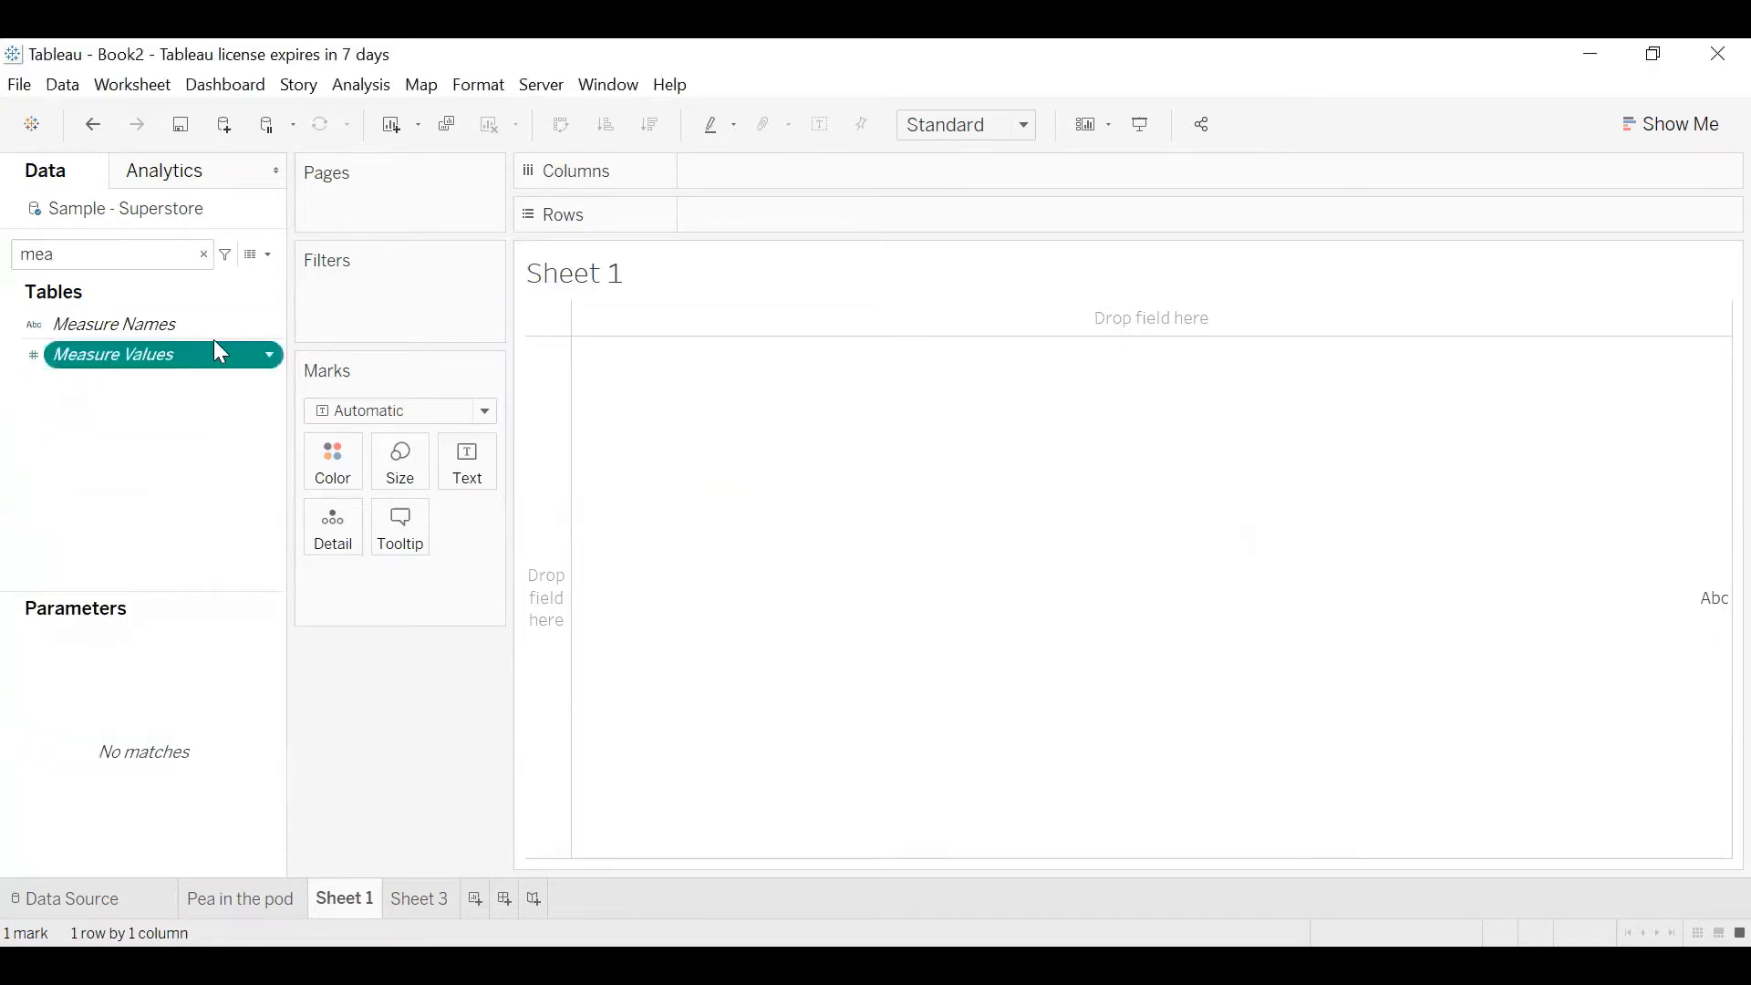
{"action": "left_click_drag", "start_coordinate": [771, 192], "coordinate": [770, 191]}
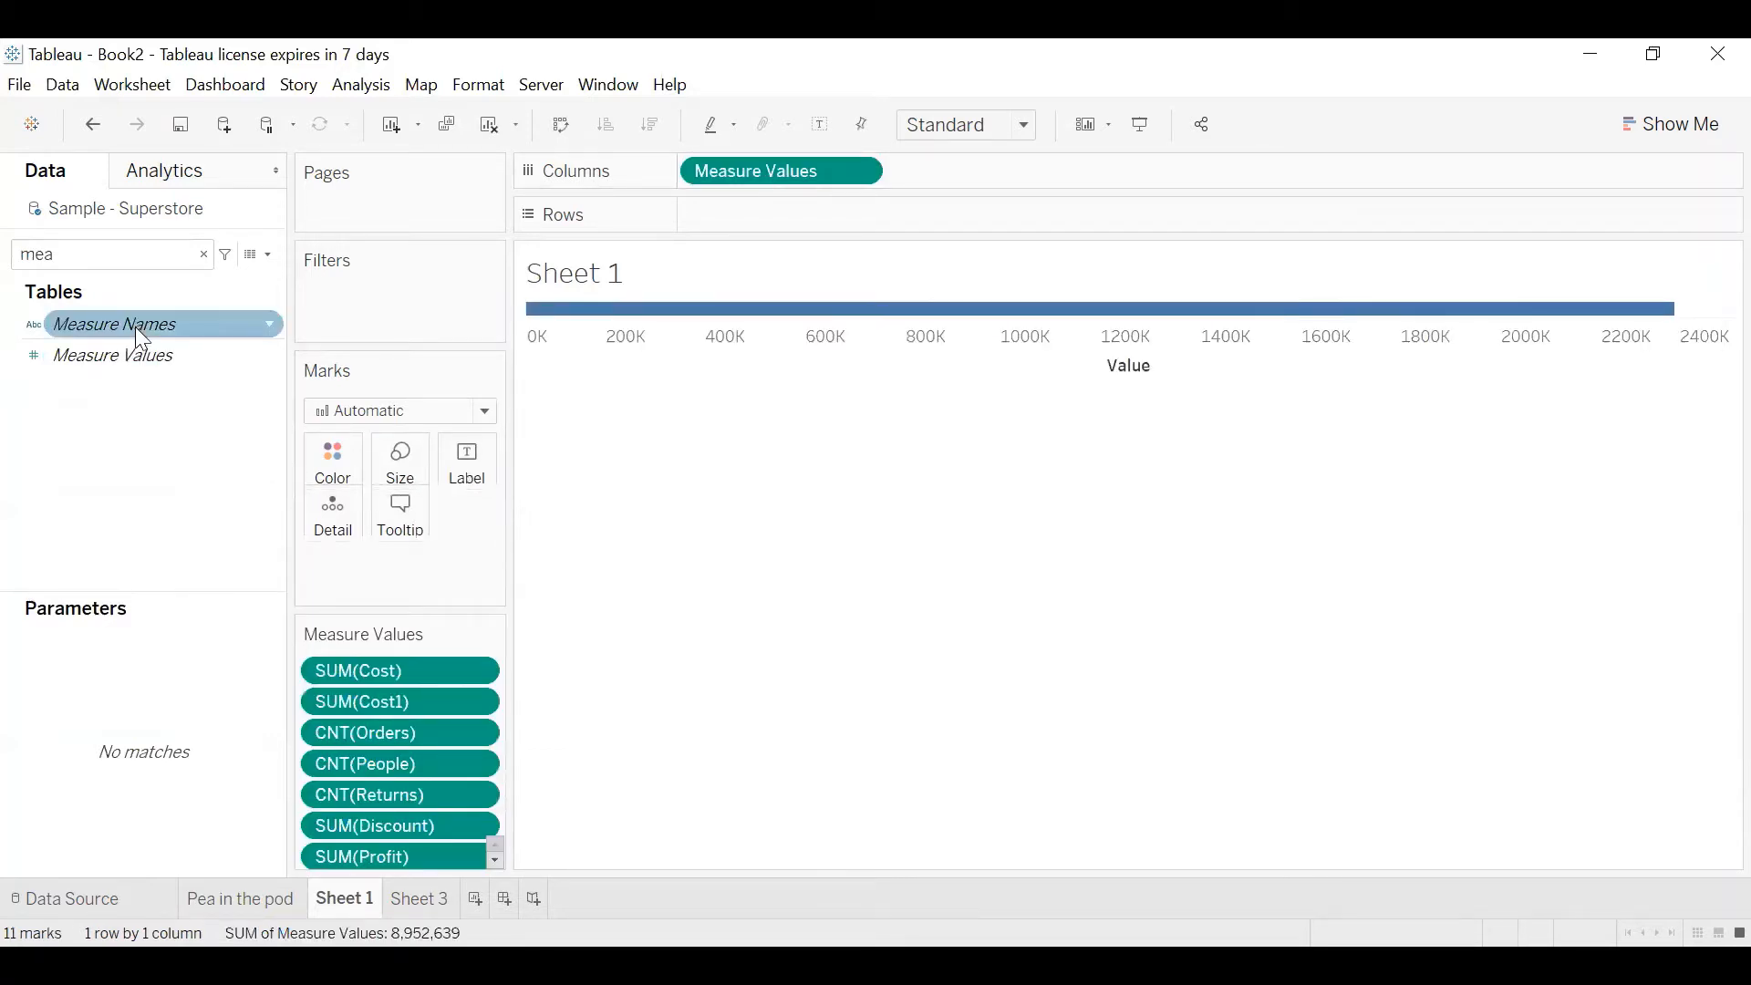
Filter the sheet by Measure Names, keeping only Cost1 and Sales
{"action": "left_click_drag", "start_coordinate": [384, 313], "coordinate": [383, 311]}
{"action": "right_click", "coordinate": [383, 310]}
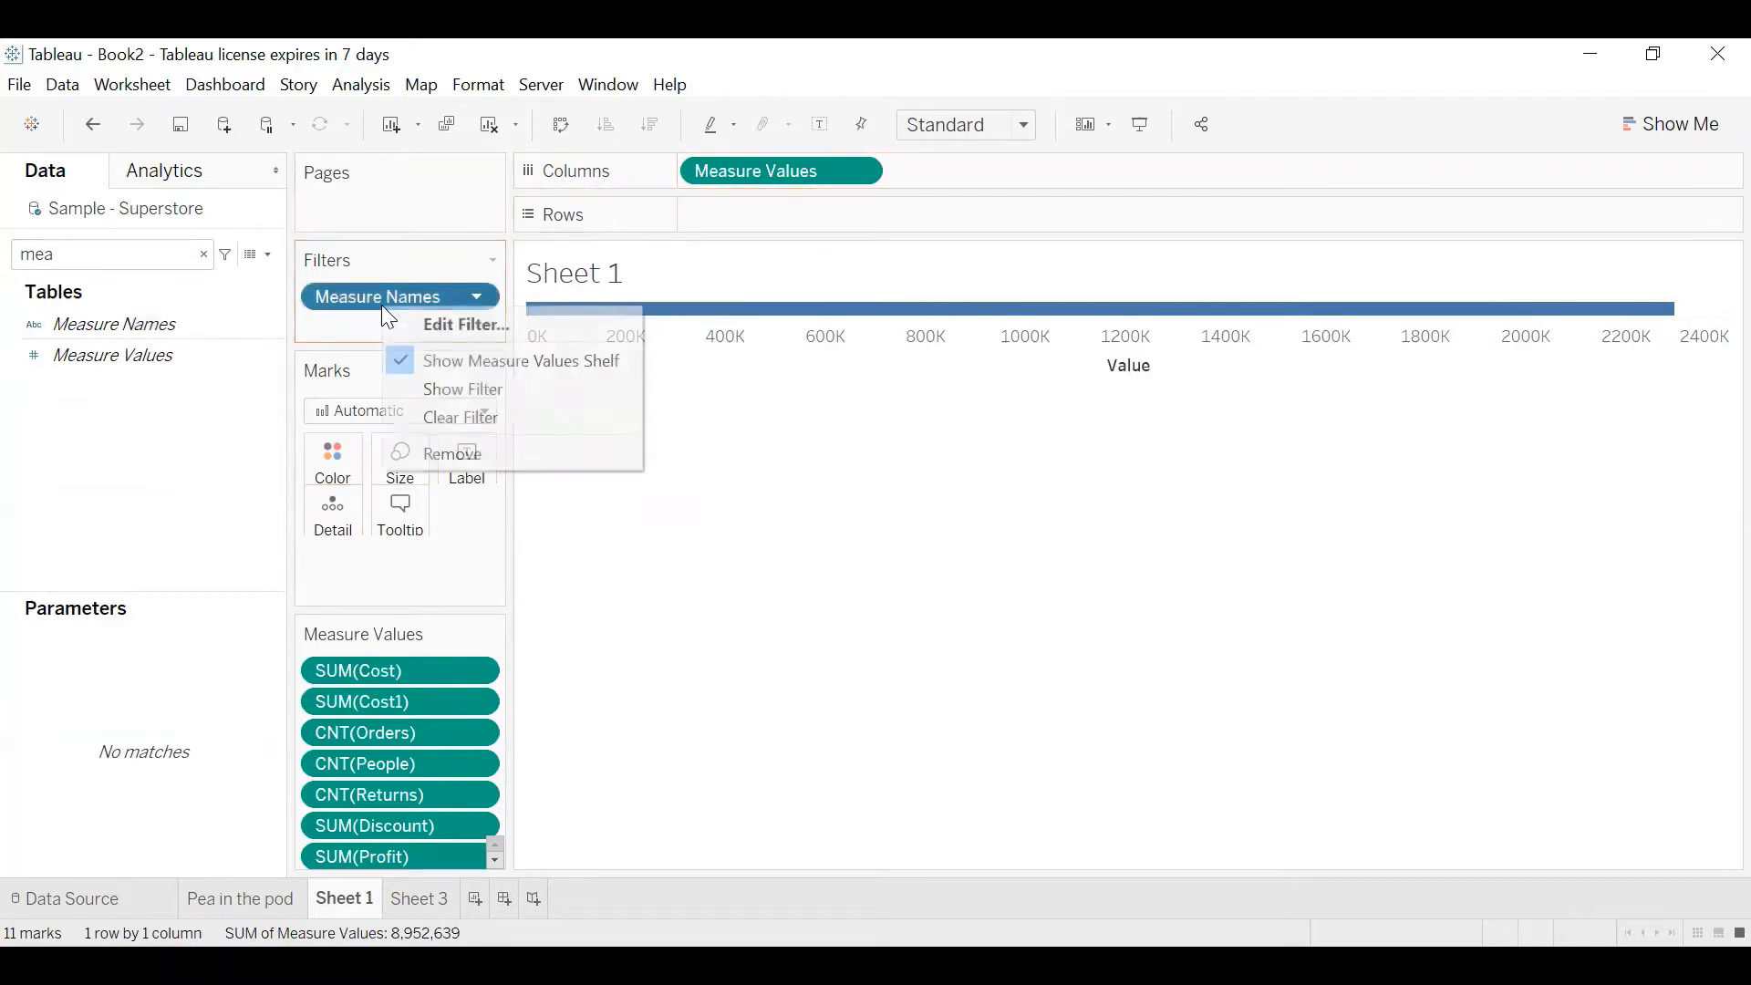
{"action": "left_click", "coordinate": [447, 327]}
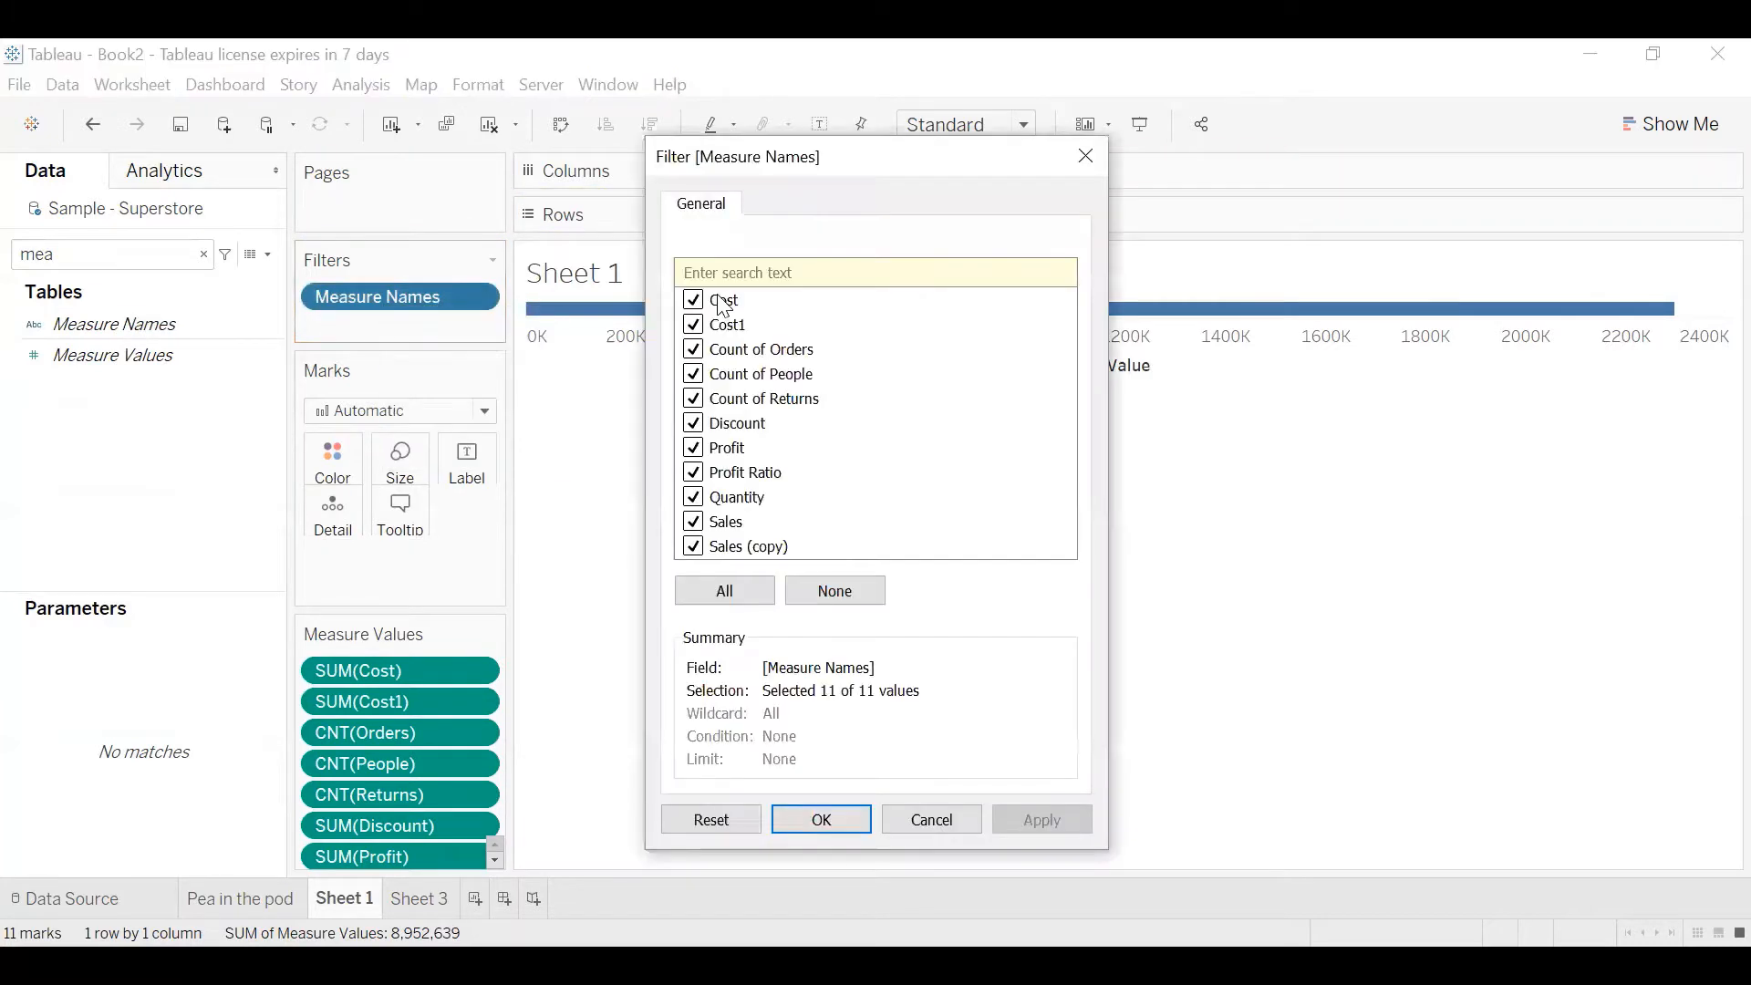
{"action": "left_click", "coordinate": [833, 591]}
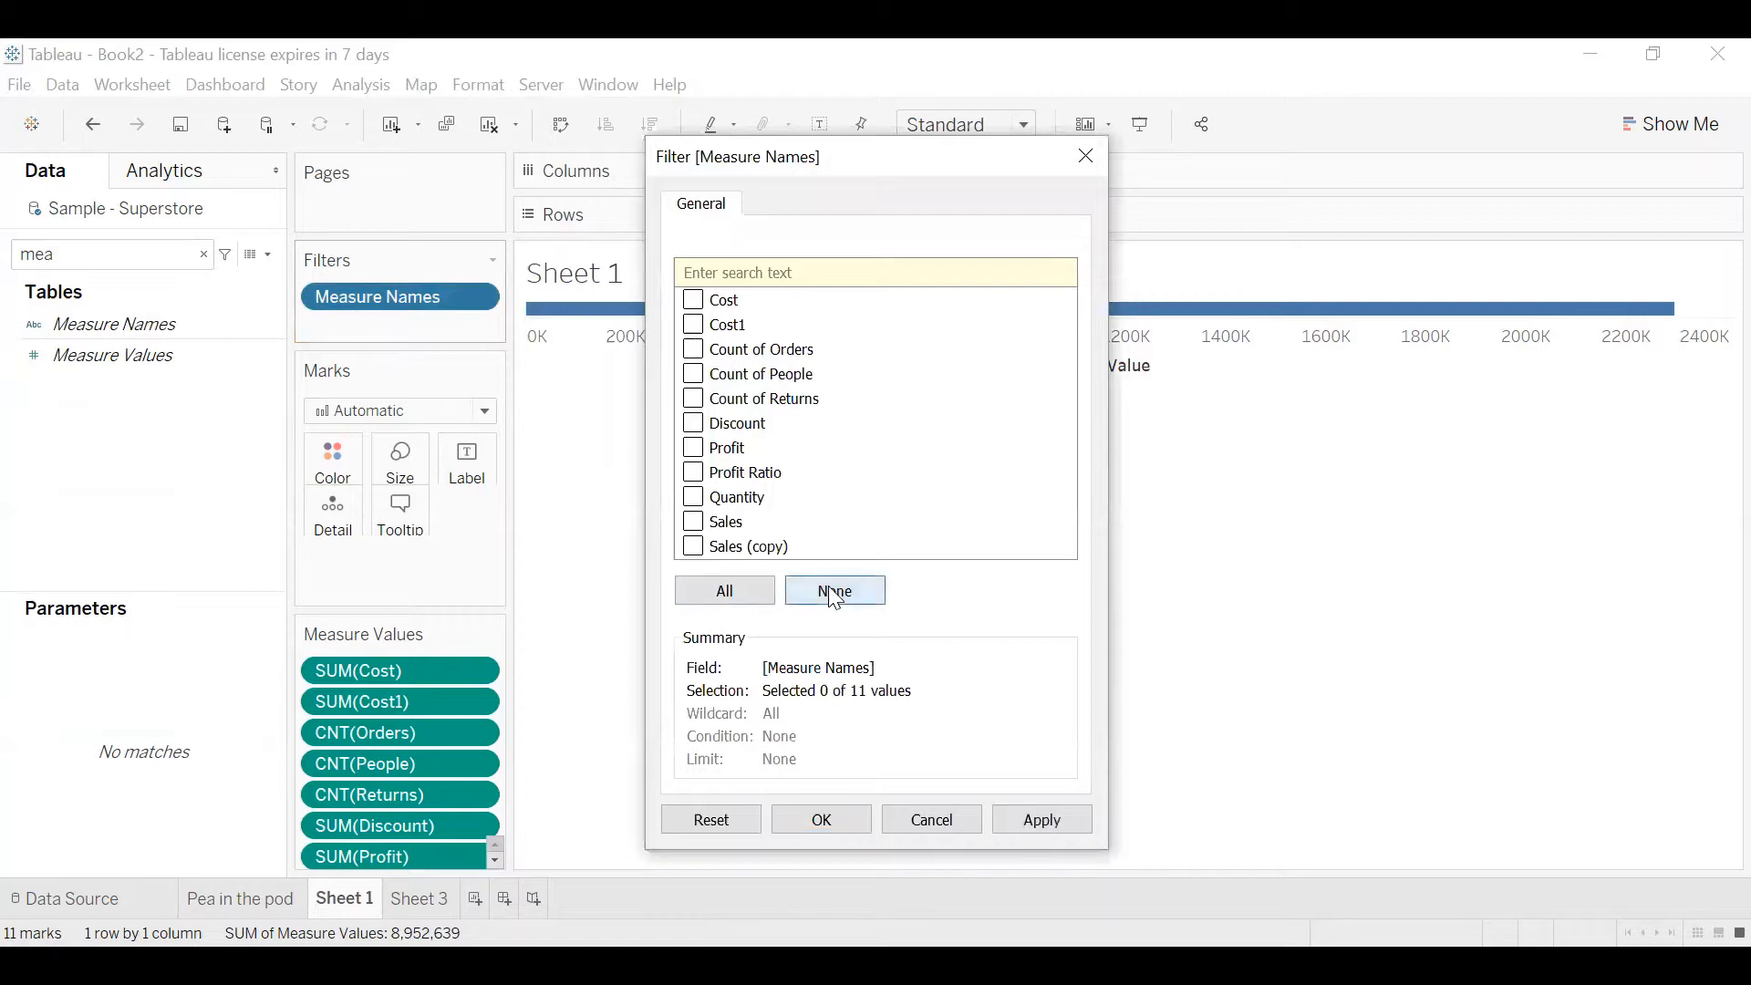
{"action": "left_click", "coordinate": [702, 327]}
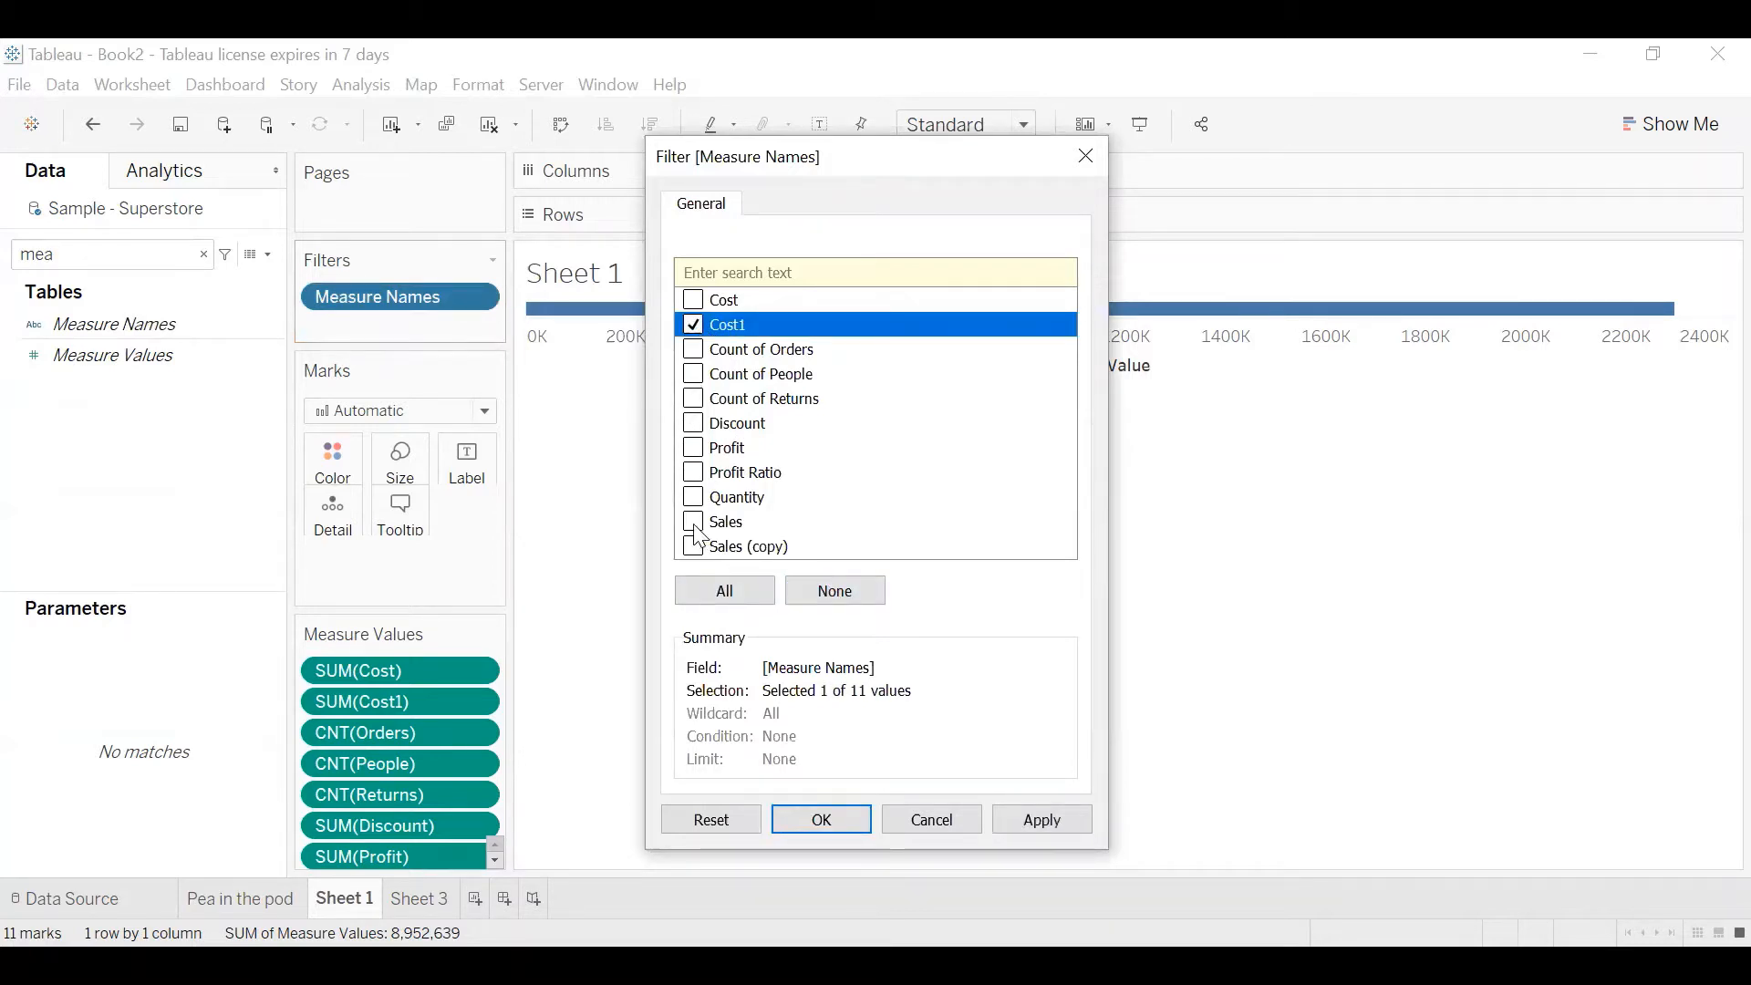
{"action": "left_click", "coordinate": [836, 834]}
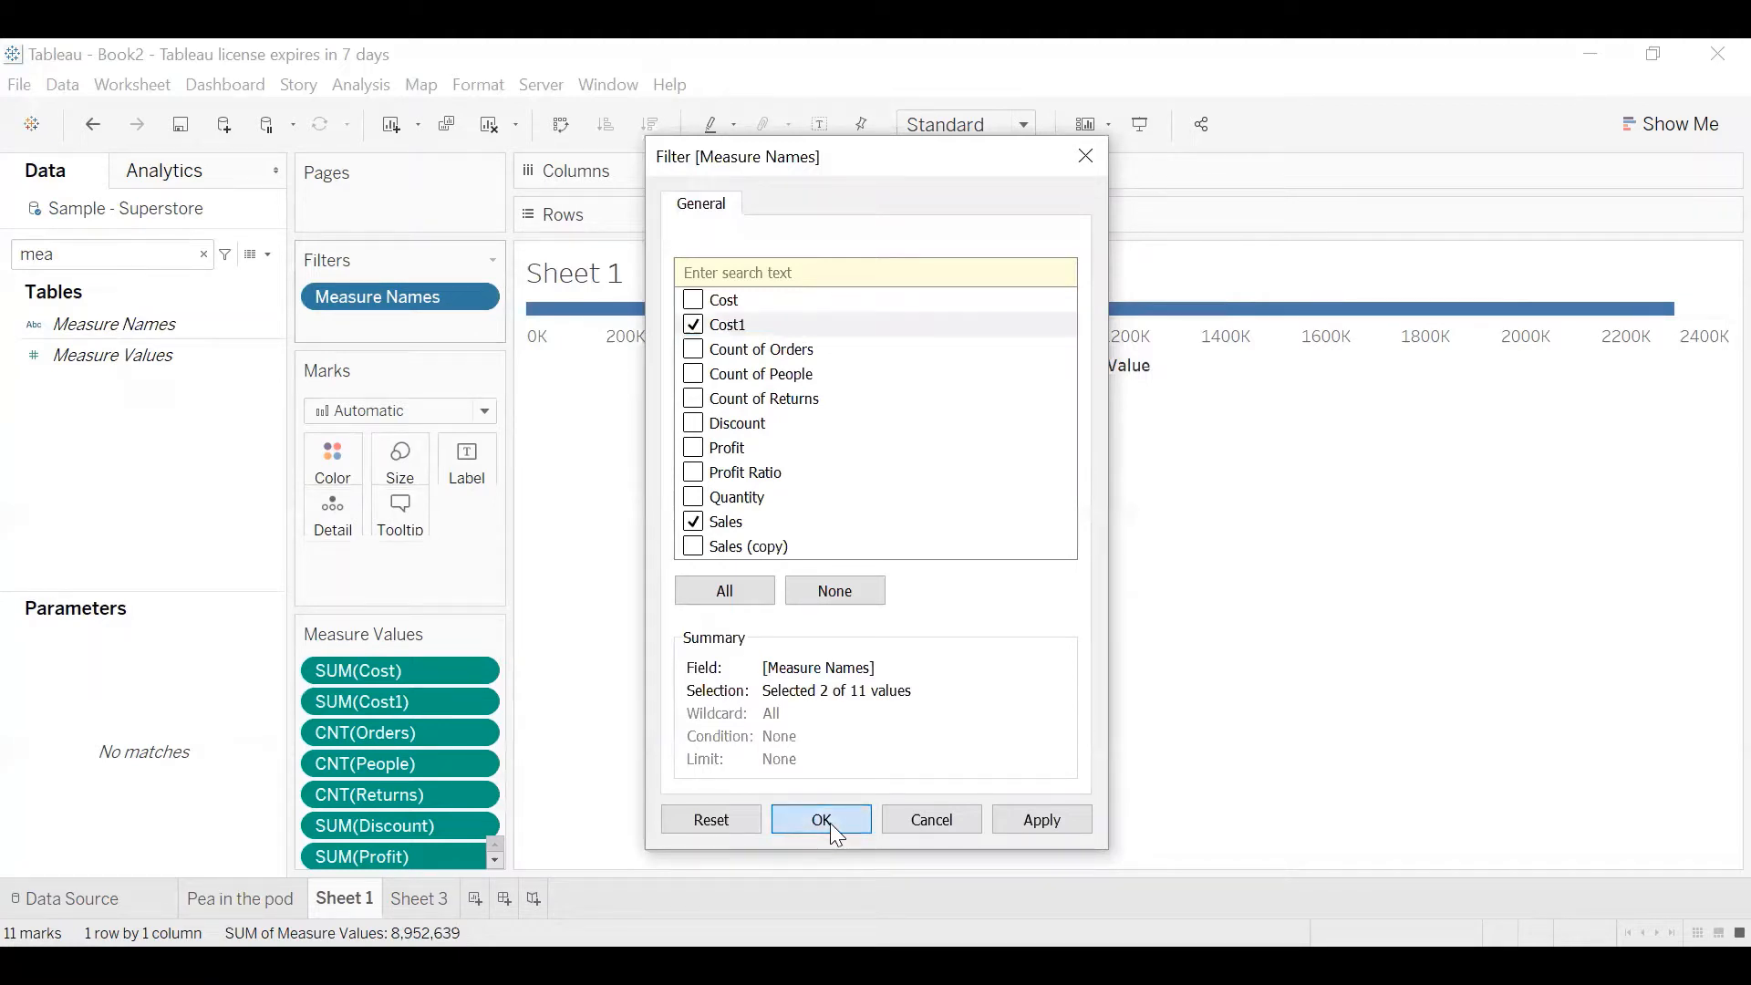
Find the Sub-Category field and place it on Rows
{"action": "double_click", "coordinate": [112, 256]}
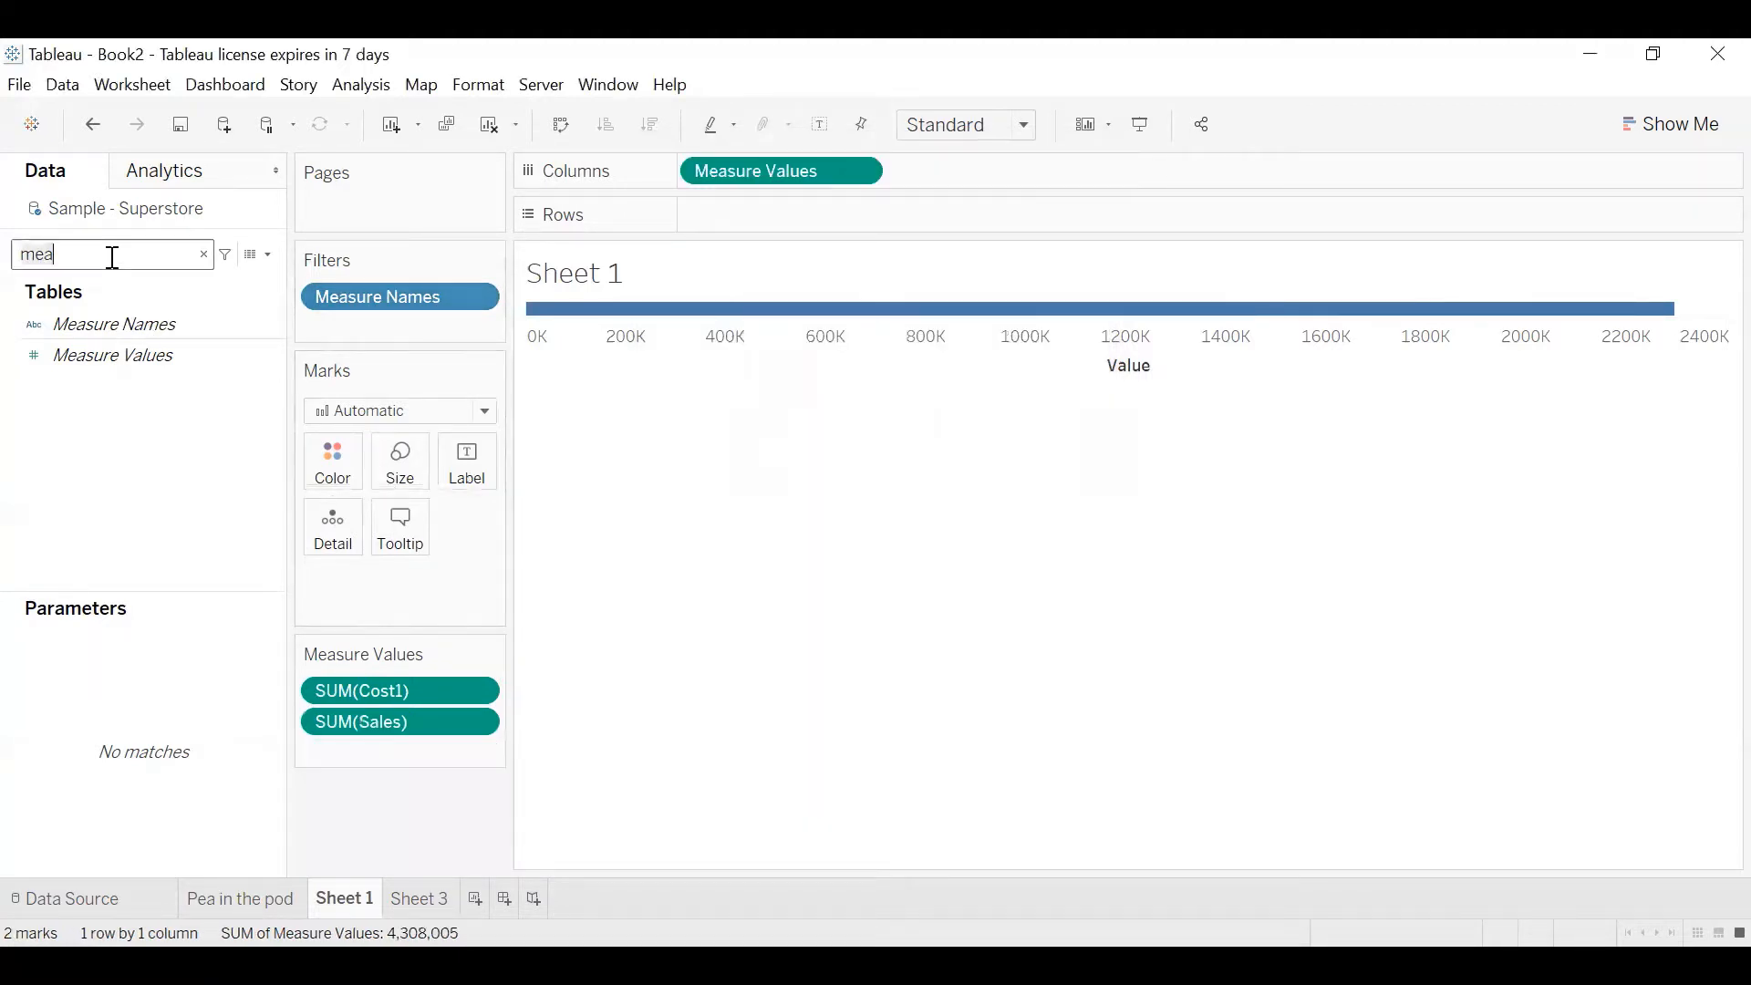
{"action": "type", "text": "sa"}
{"action": "key", "text": "BackSpace"}
{"action": "key", "text": "BackSpace"}
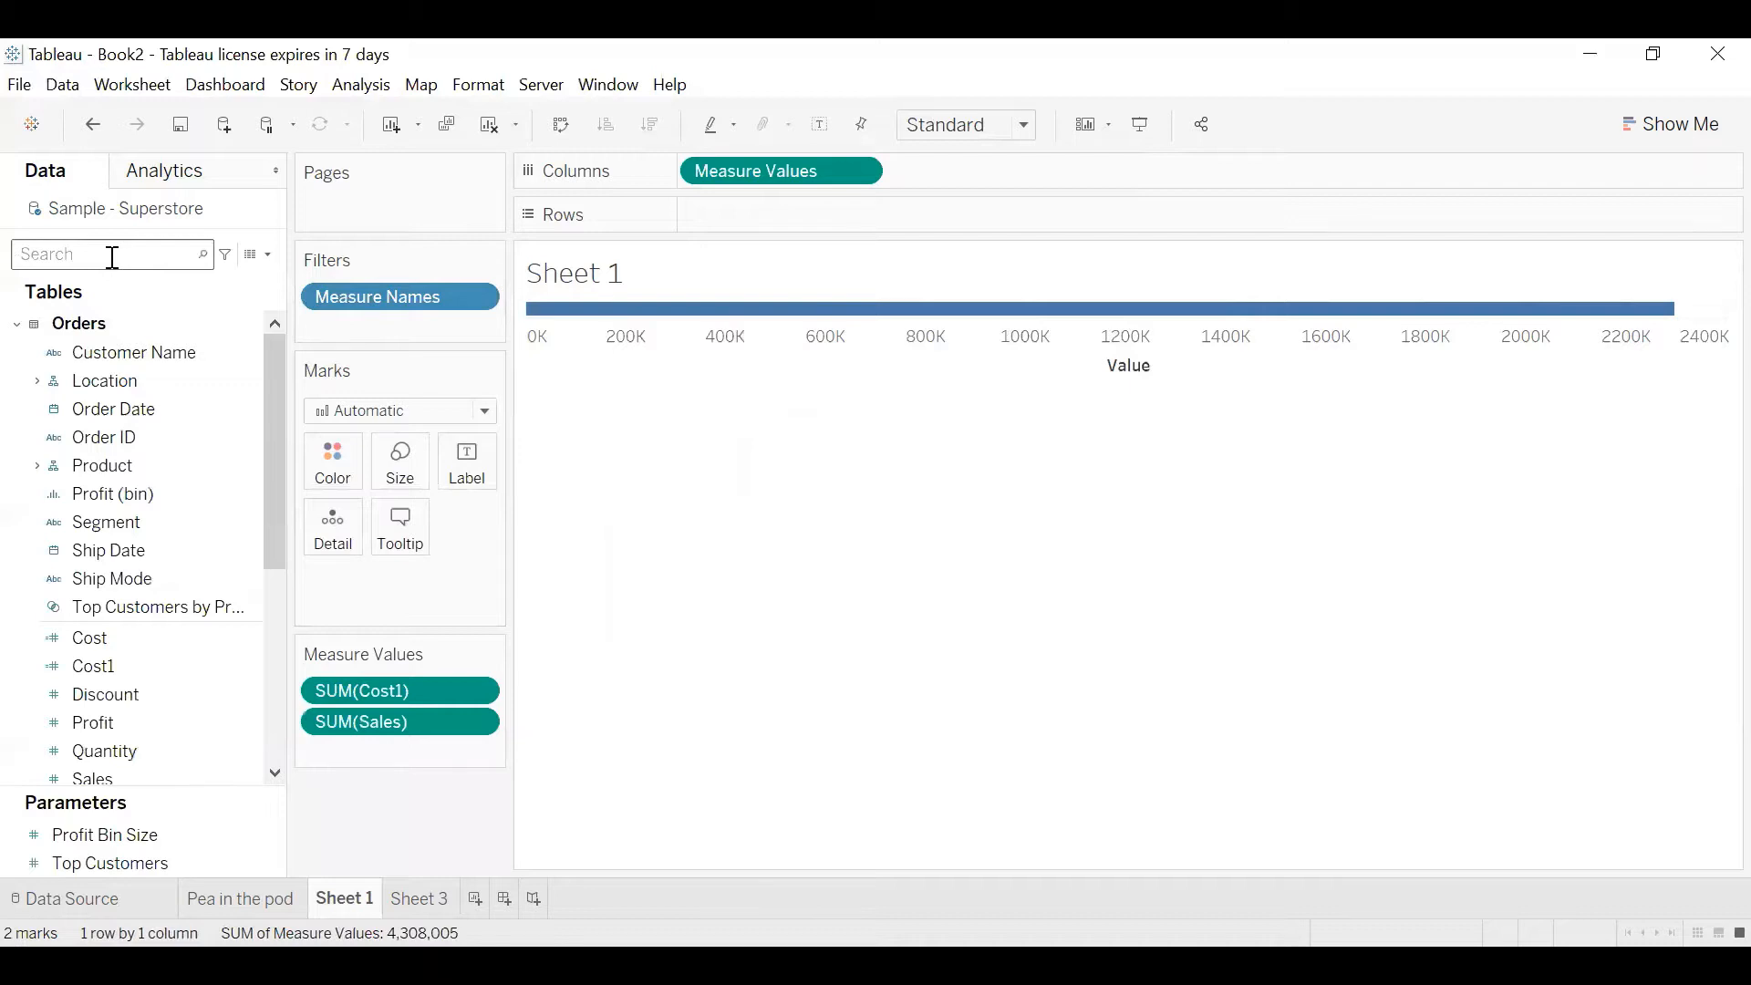
{"action": "type", "text": "sub"}
{"action": "left_click", "coordinate": [166, 382]}
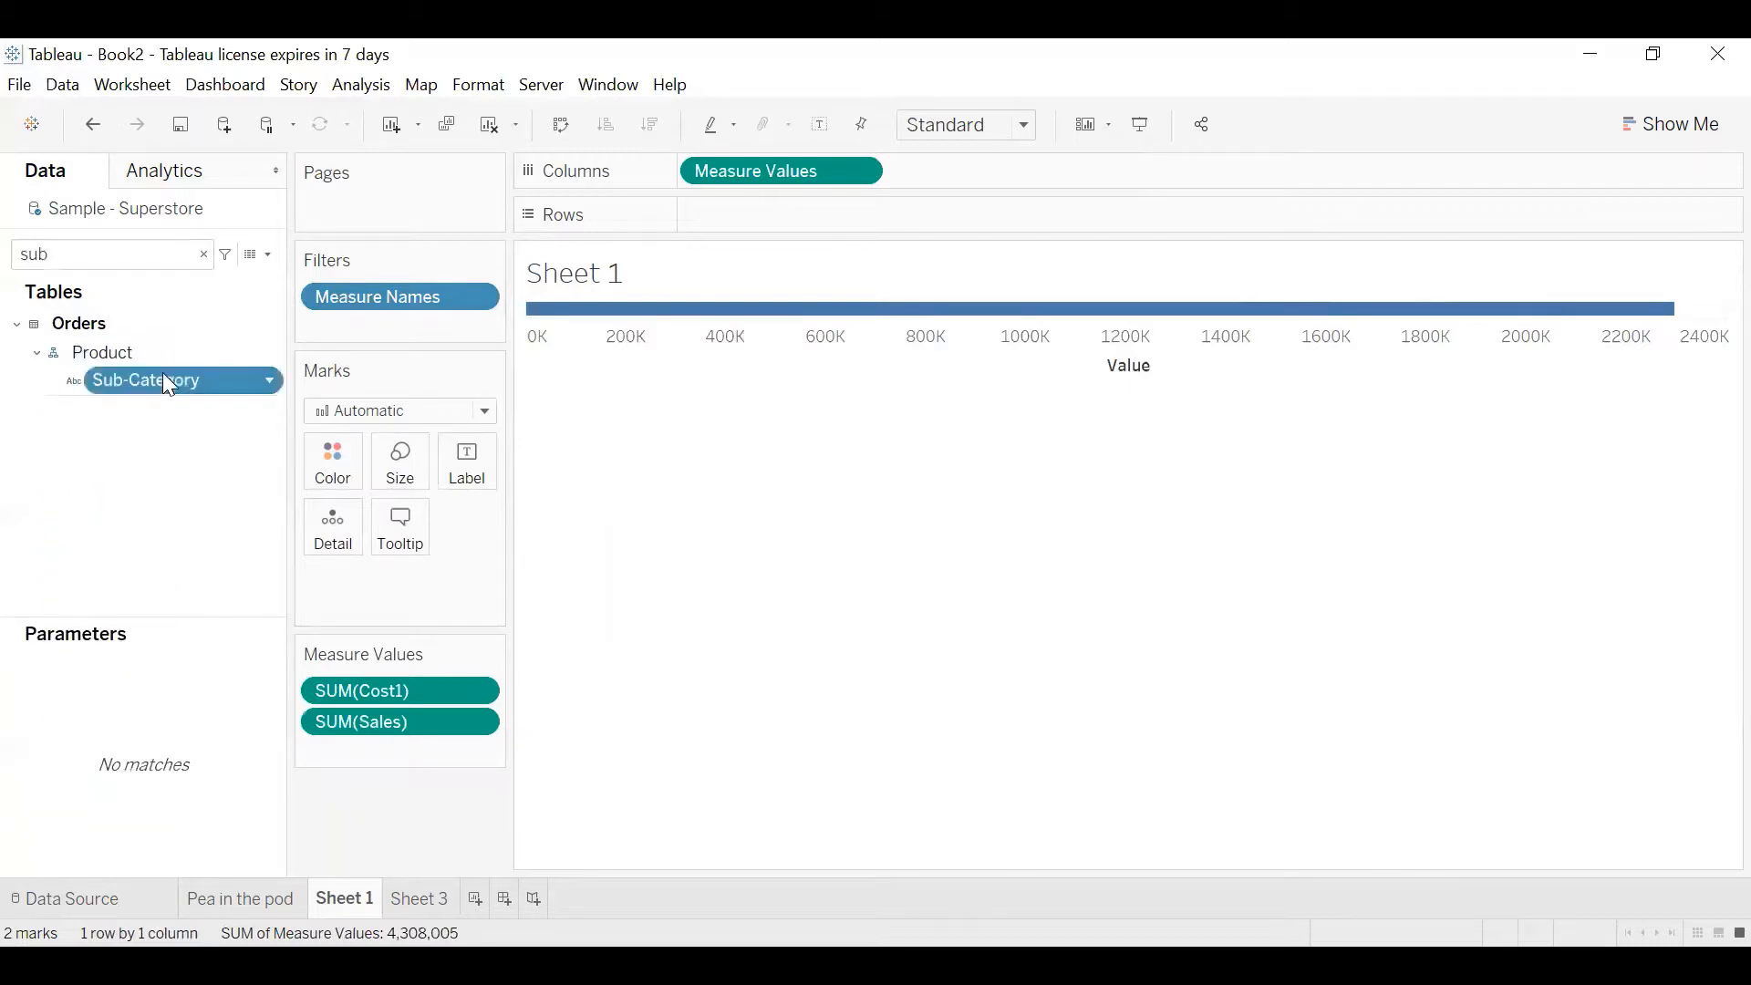
{"action": "left_click_drag", "start_coordinate": [758, 220], "coordinate": [737, 217]}
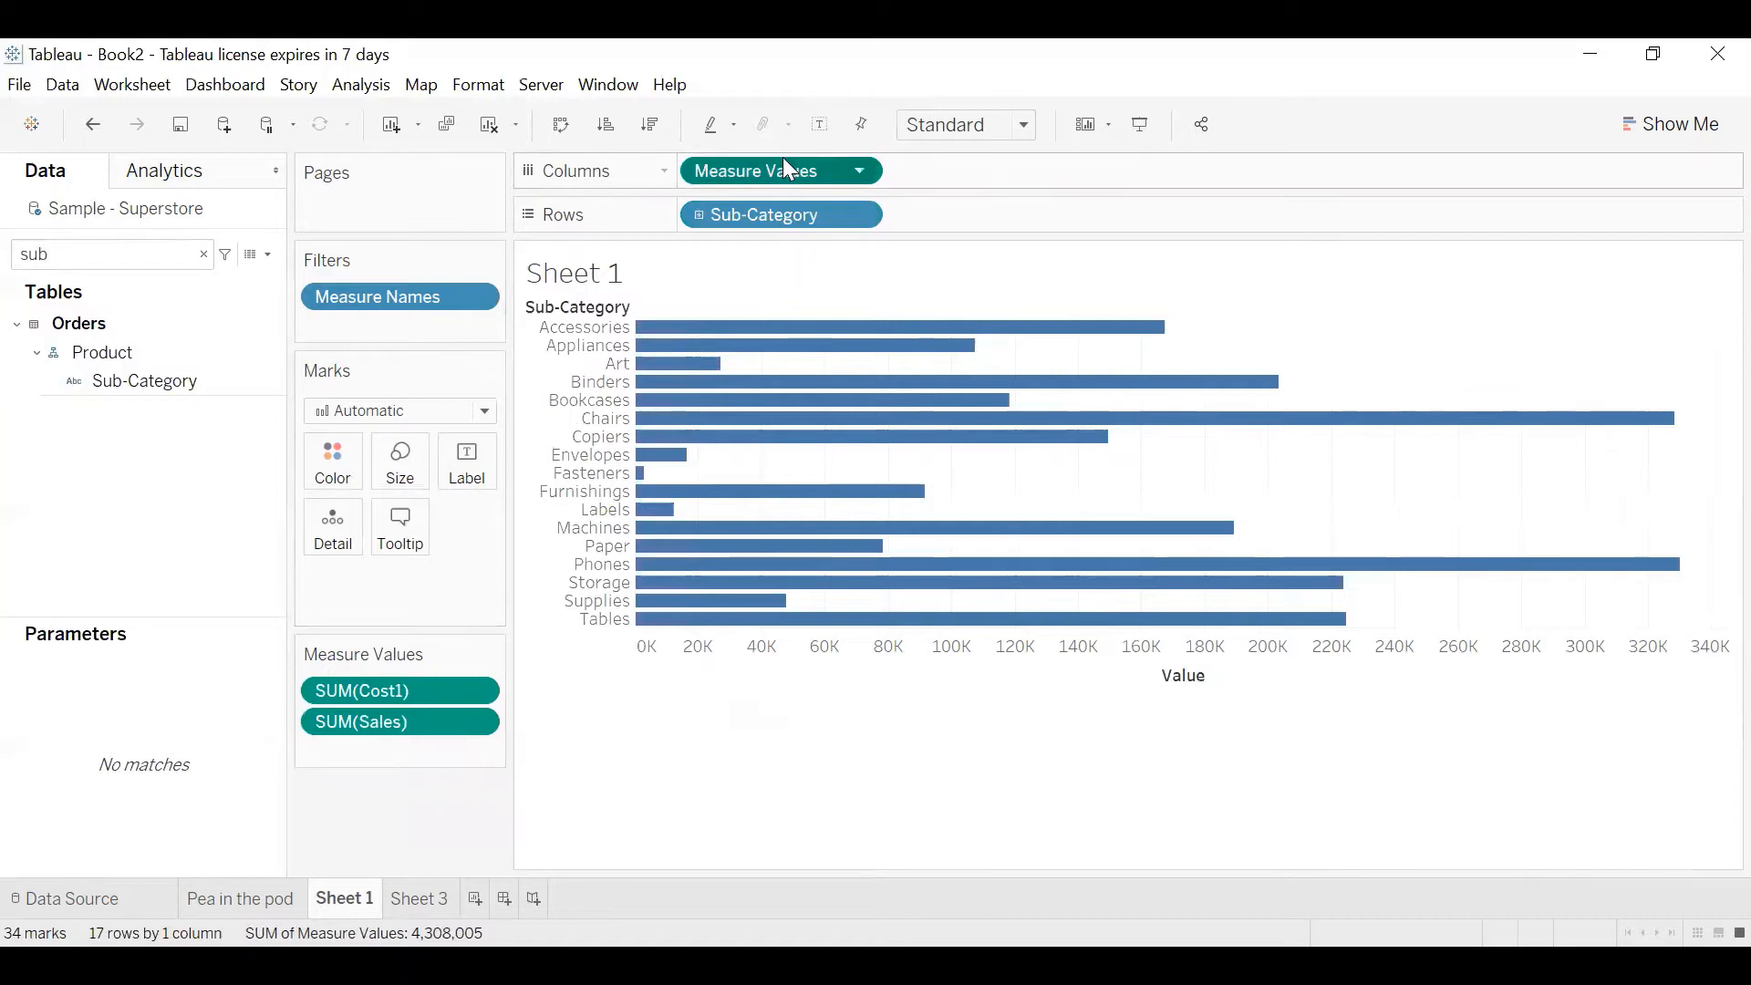
Duplicate Measure Values on Columns so that two copies sit side by side, removing any extra copy
{"action": "left_click_drag", "start_coordinate": [784, 160], "coordinate": [992, 161], "text": "ctrl"}
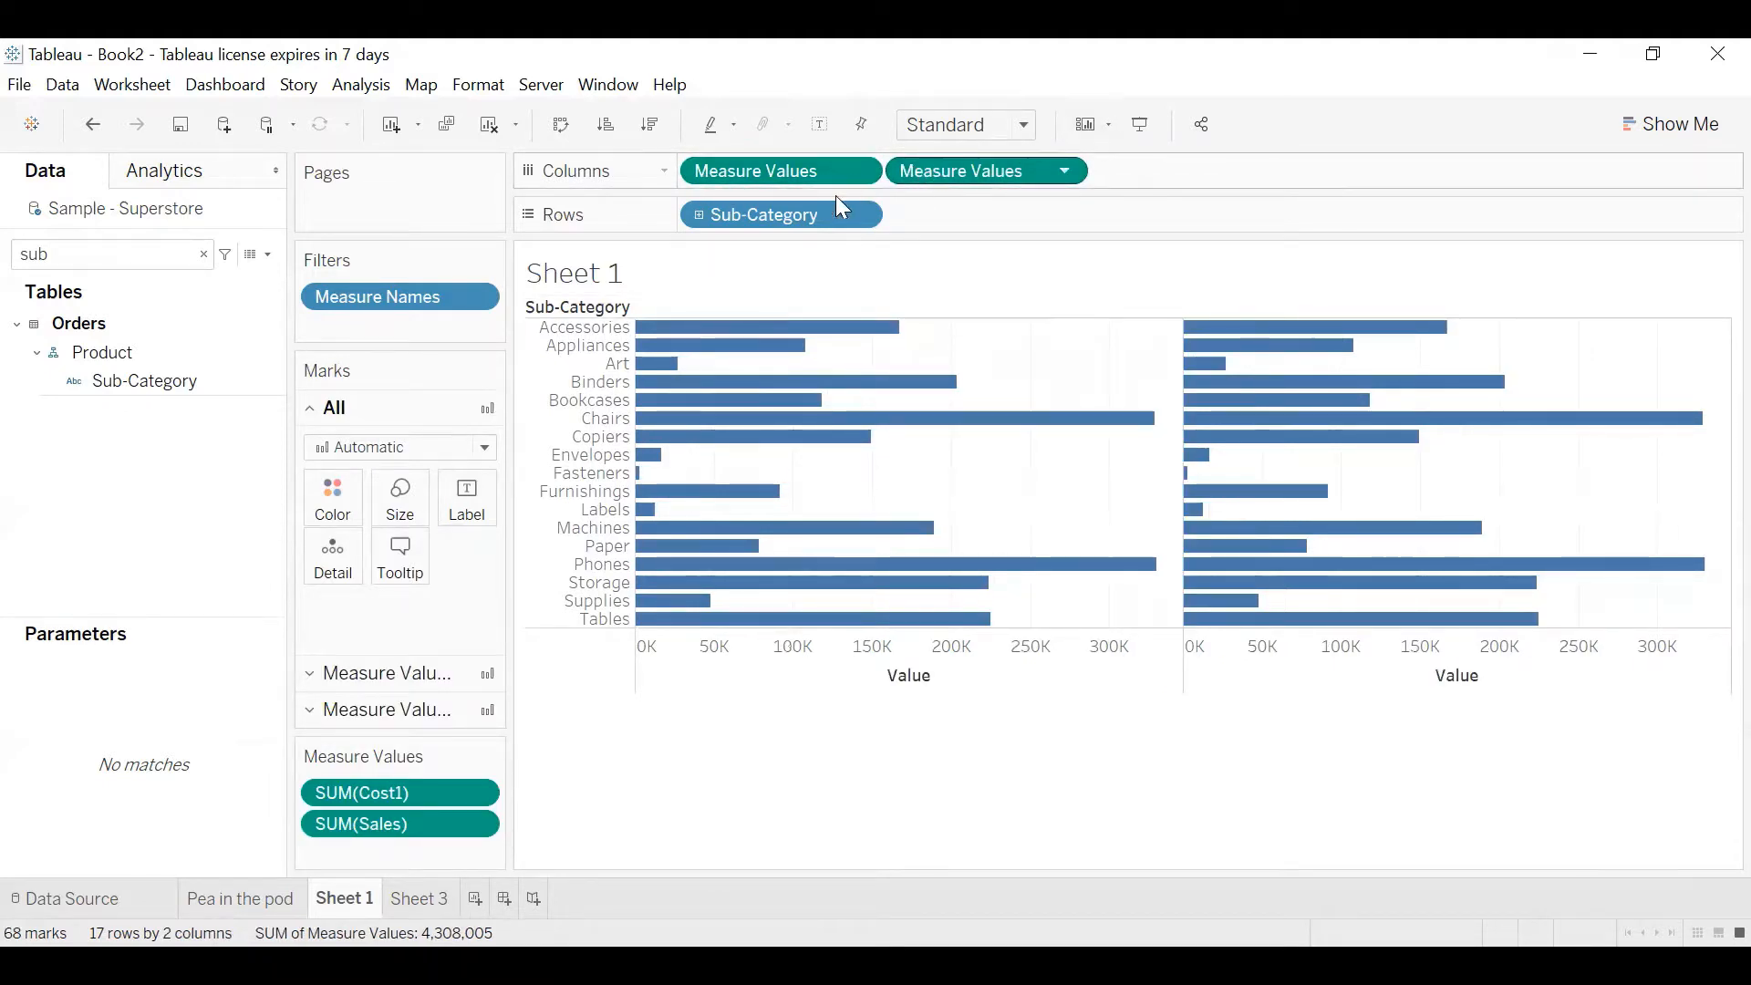
{"action": "left_click", "coordinate": [760, 183]}
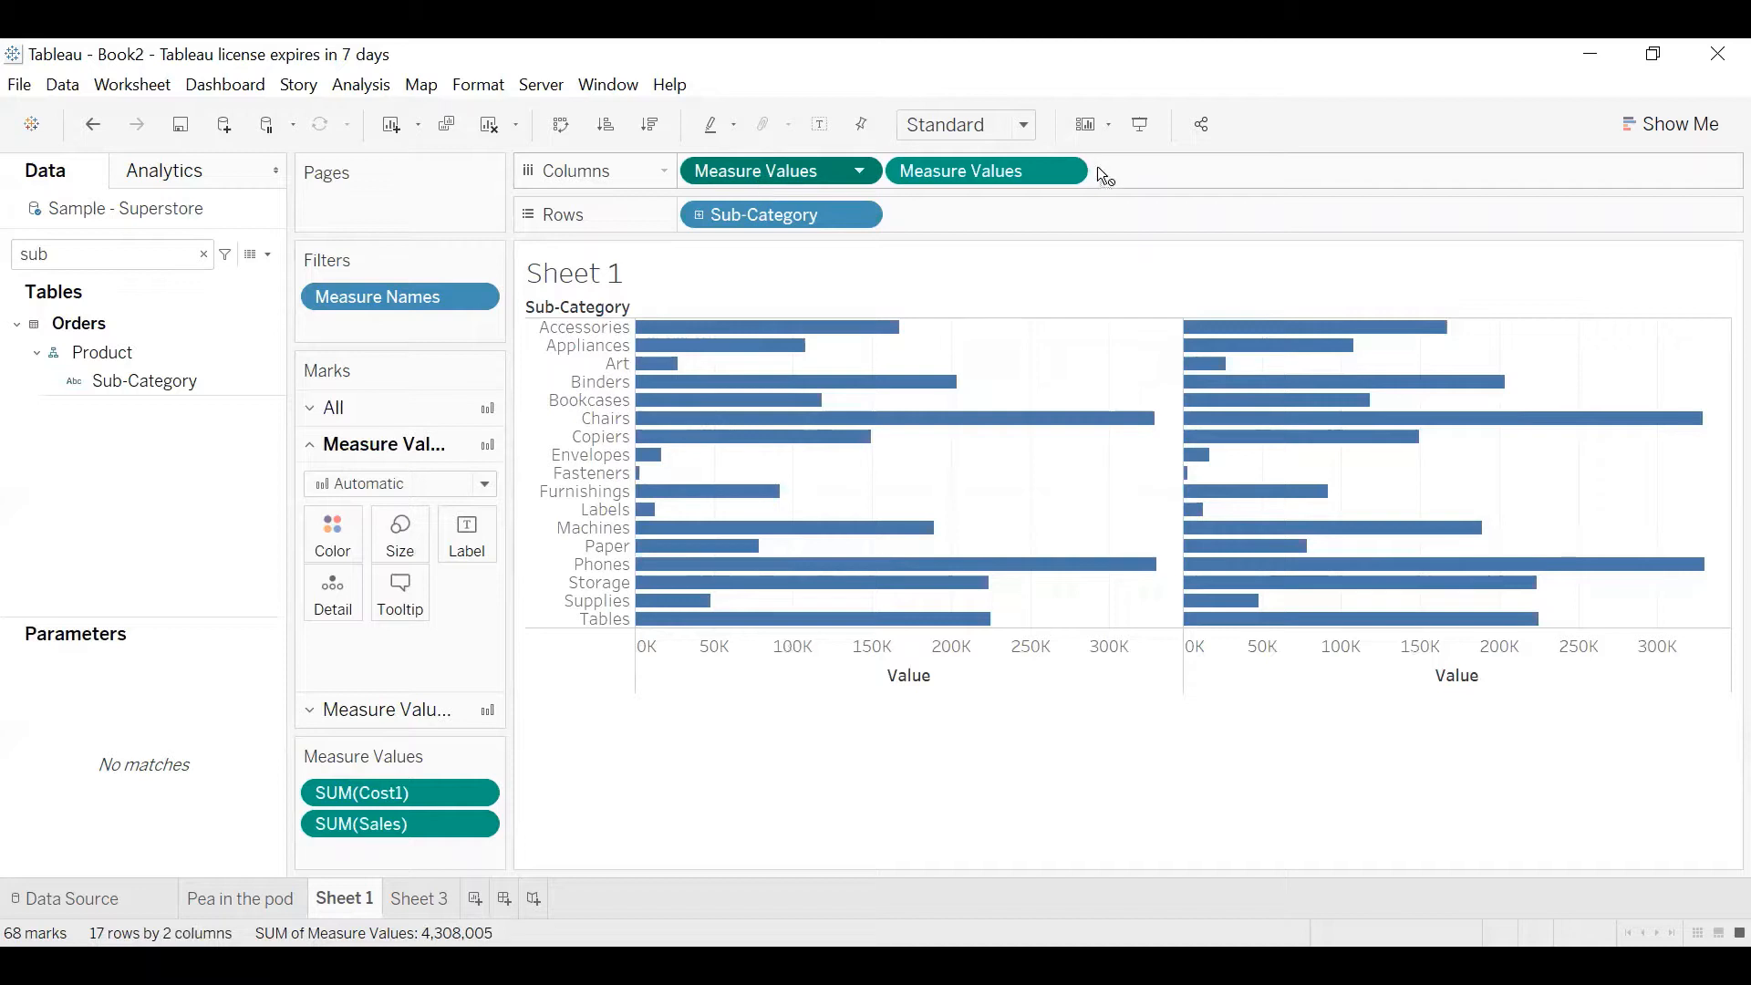
{"action": "left_click_drag", "start_coordinate": [1098, 167], "coordinate": [1198, 188]}
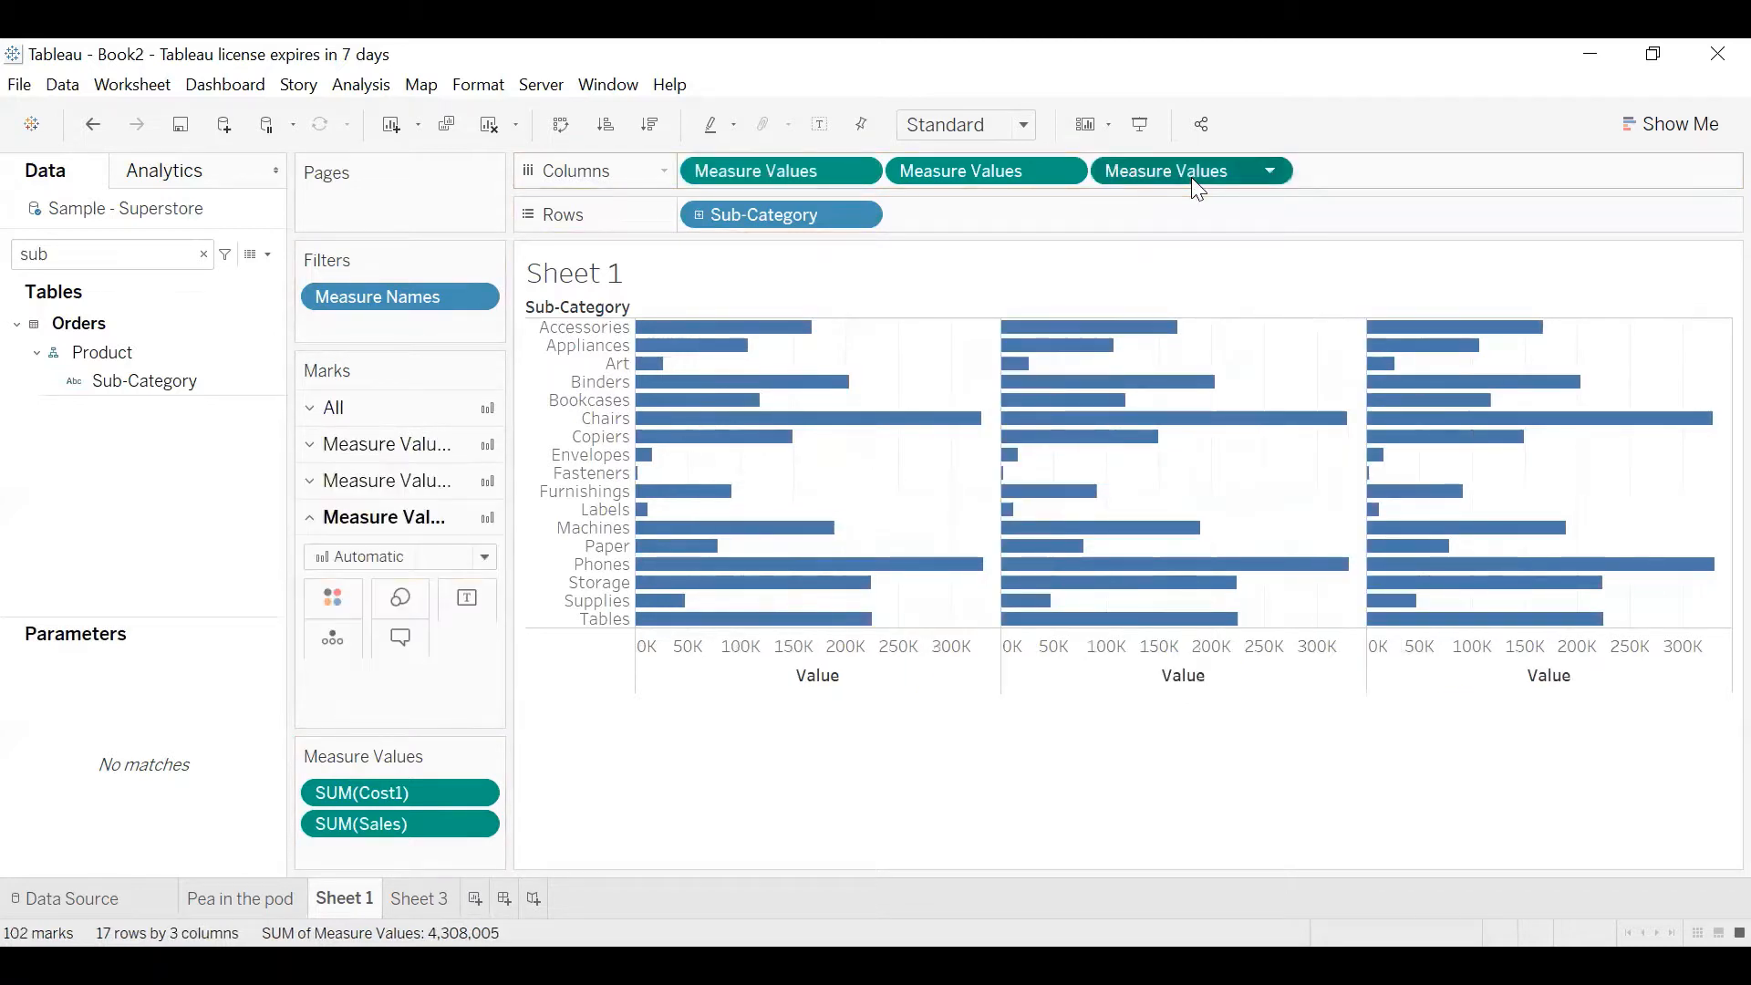
{"action": "key", "text": "Delete"}
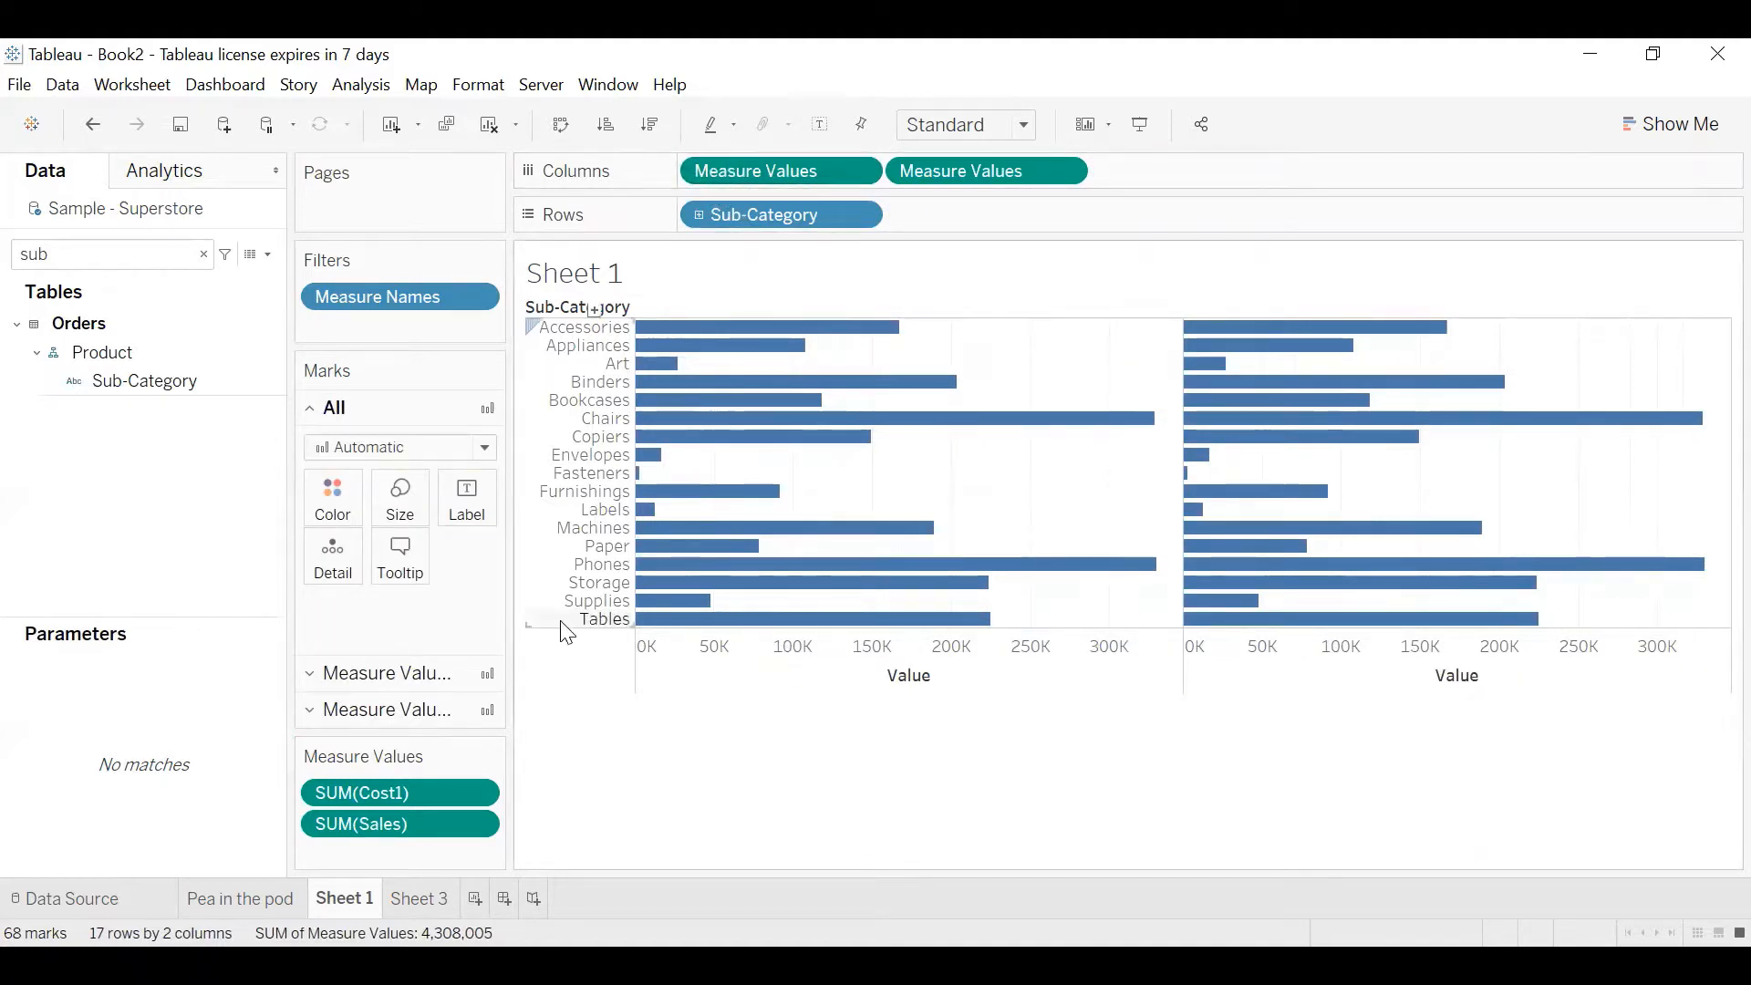
{"action": "left_click", "coordinate": [395, 675]}
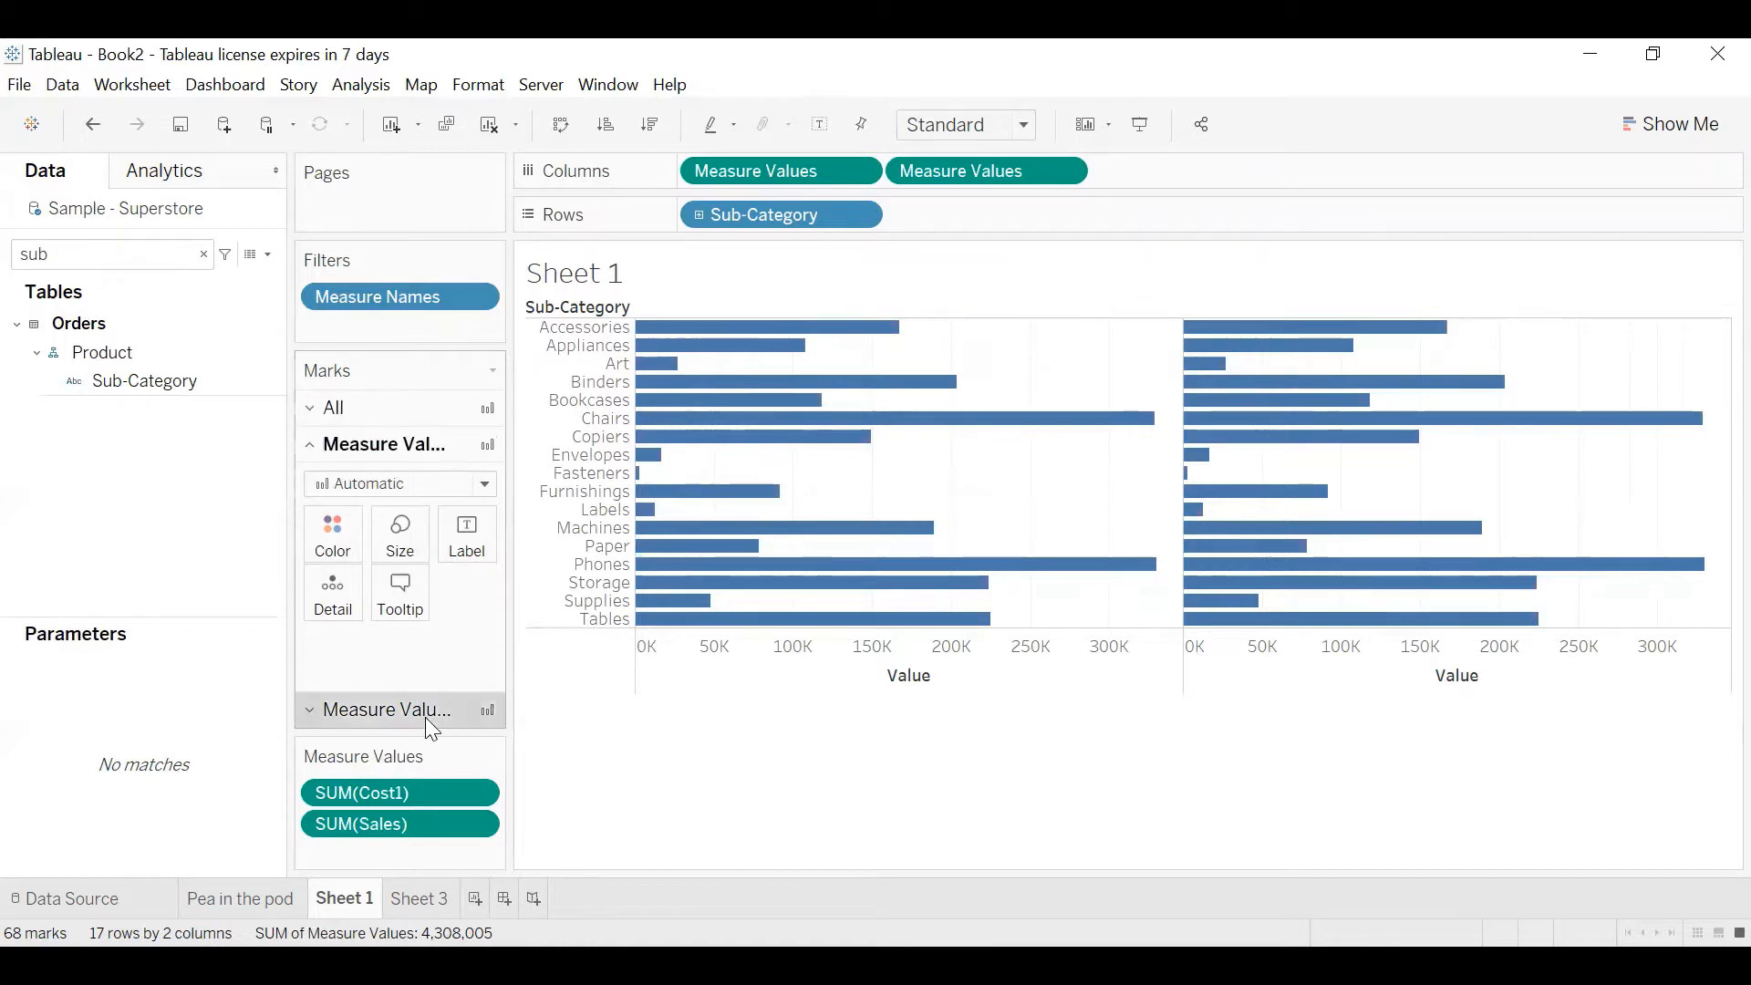
{"action": "left_click", "coordinate": [428, 711]}
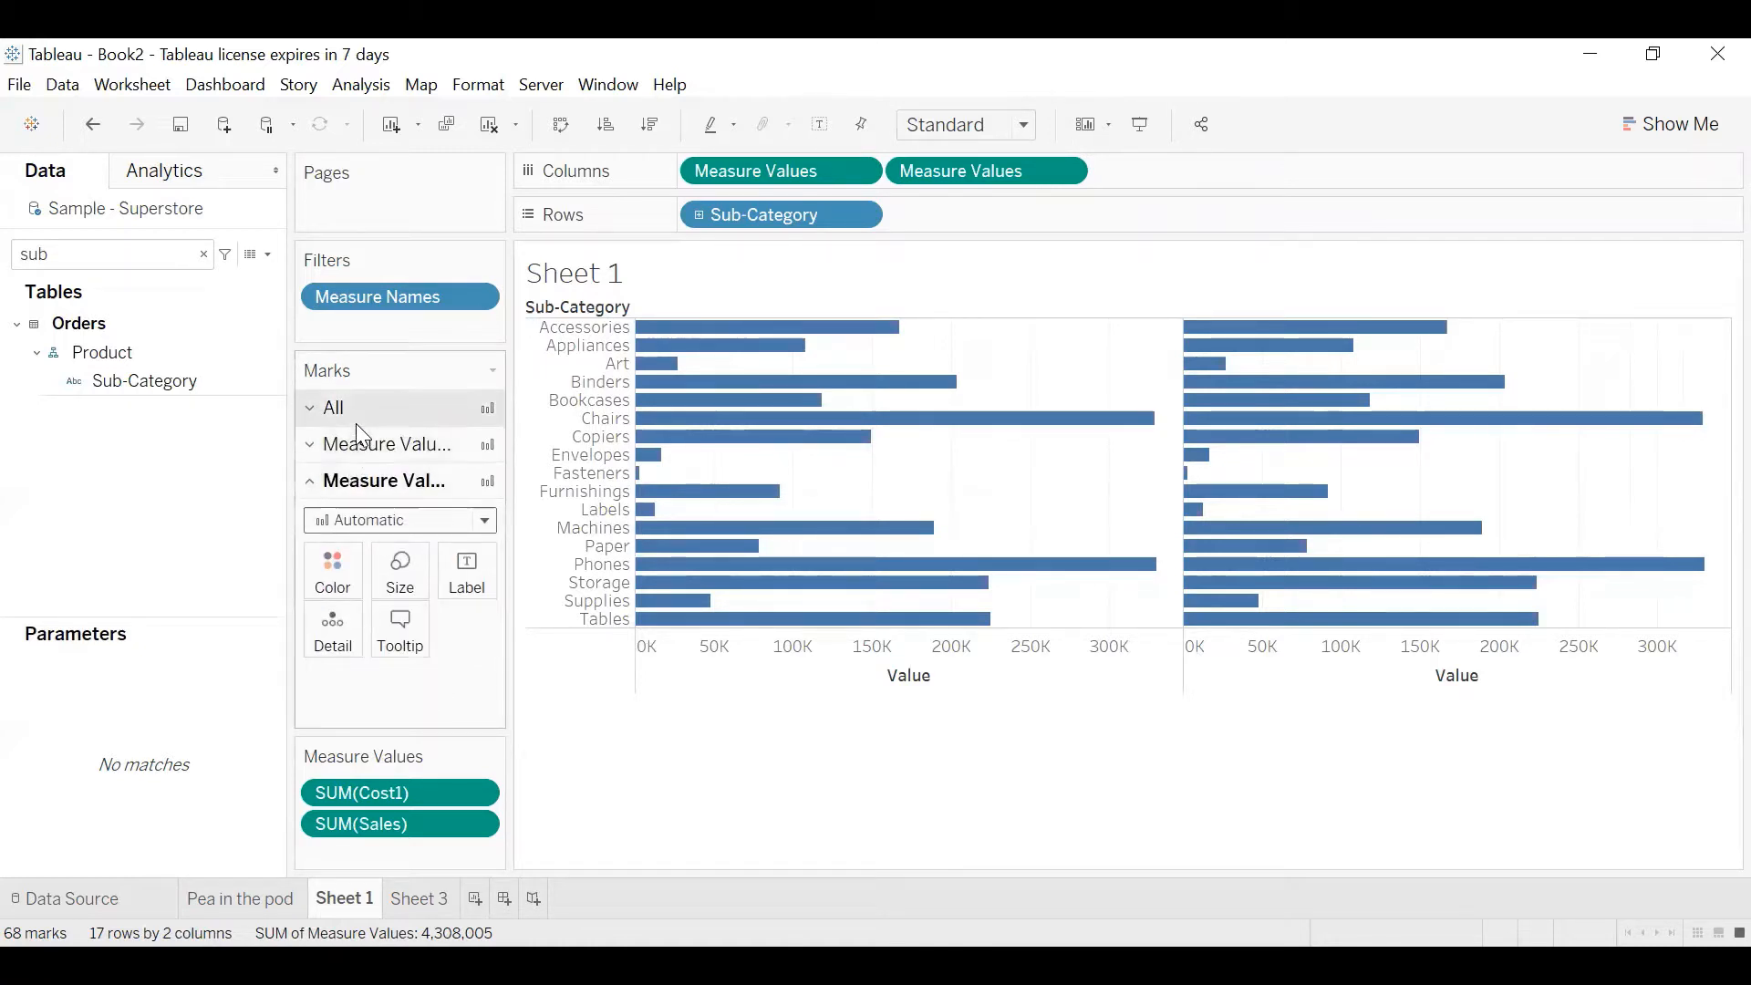
{"action": "left_click", "coordinate": [364, 444]}
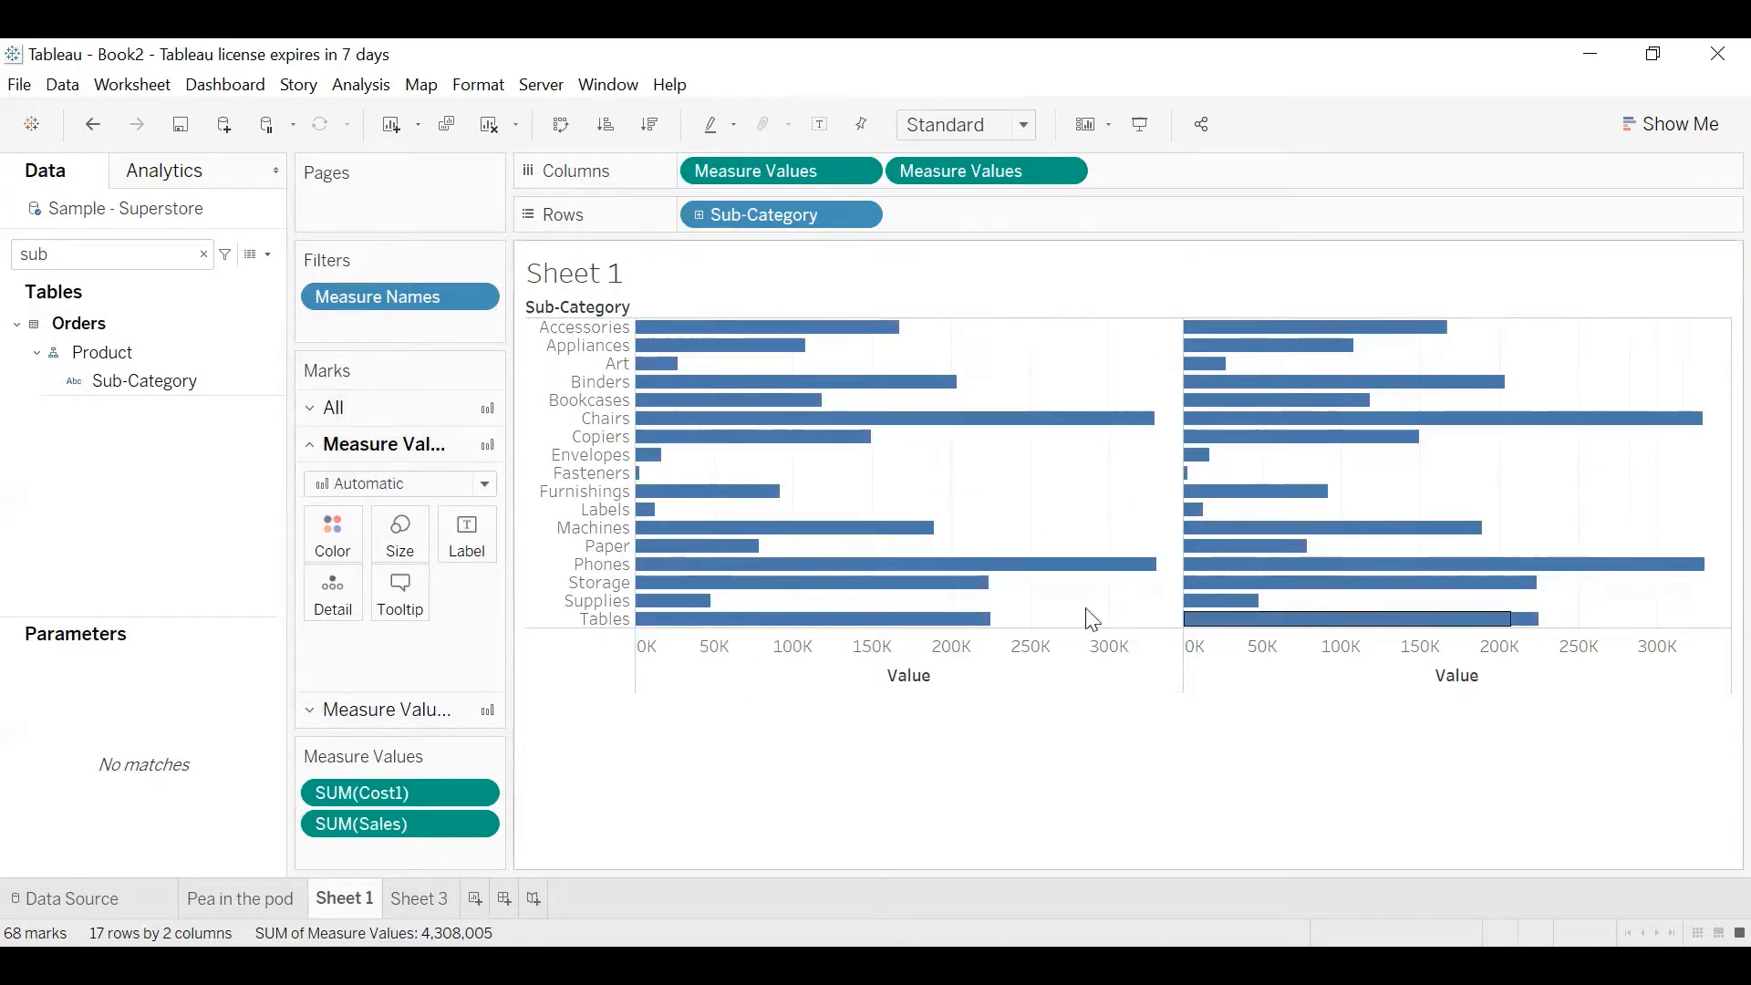
{"action": "left_click", "coordinate": [390, 710]}
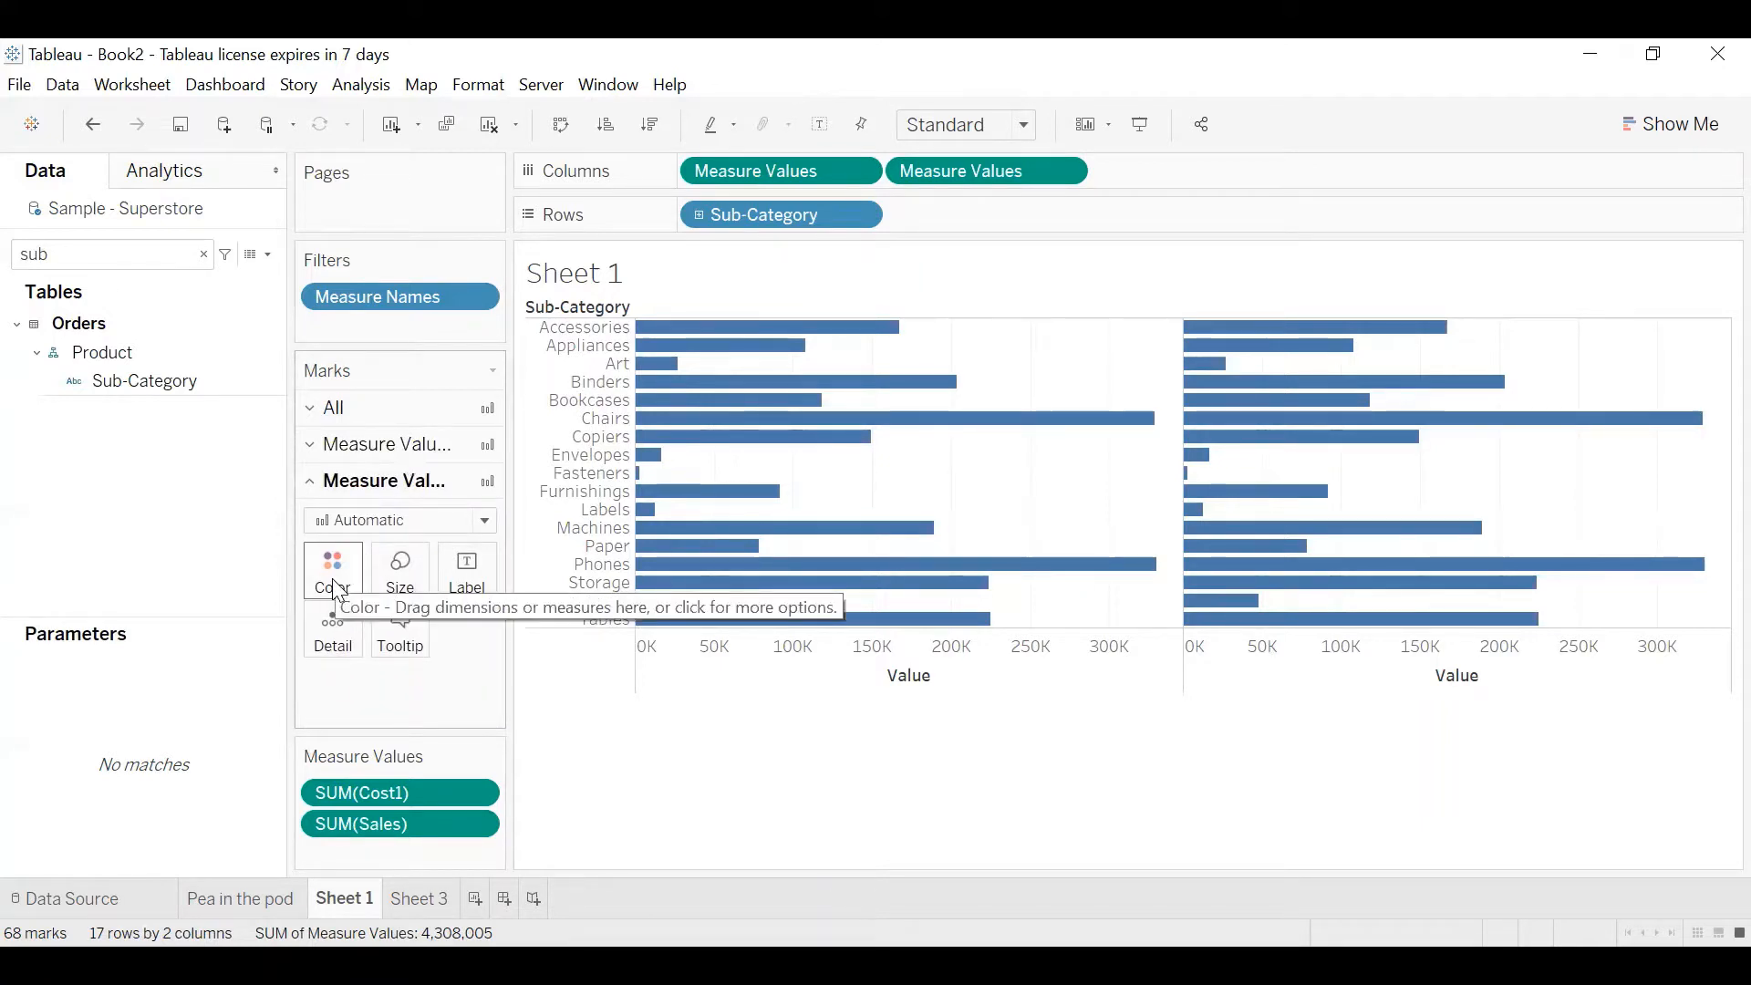
Change the mark type of the first Measure Values chart to Line
{"action": "left_click", "coordinate": [354, 441]}
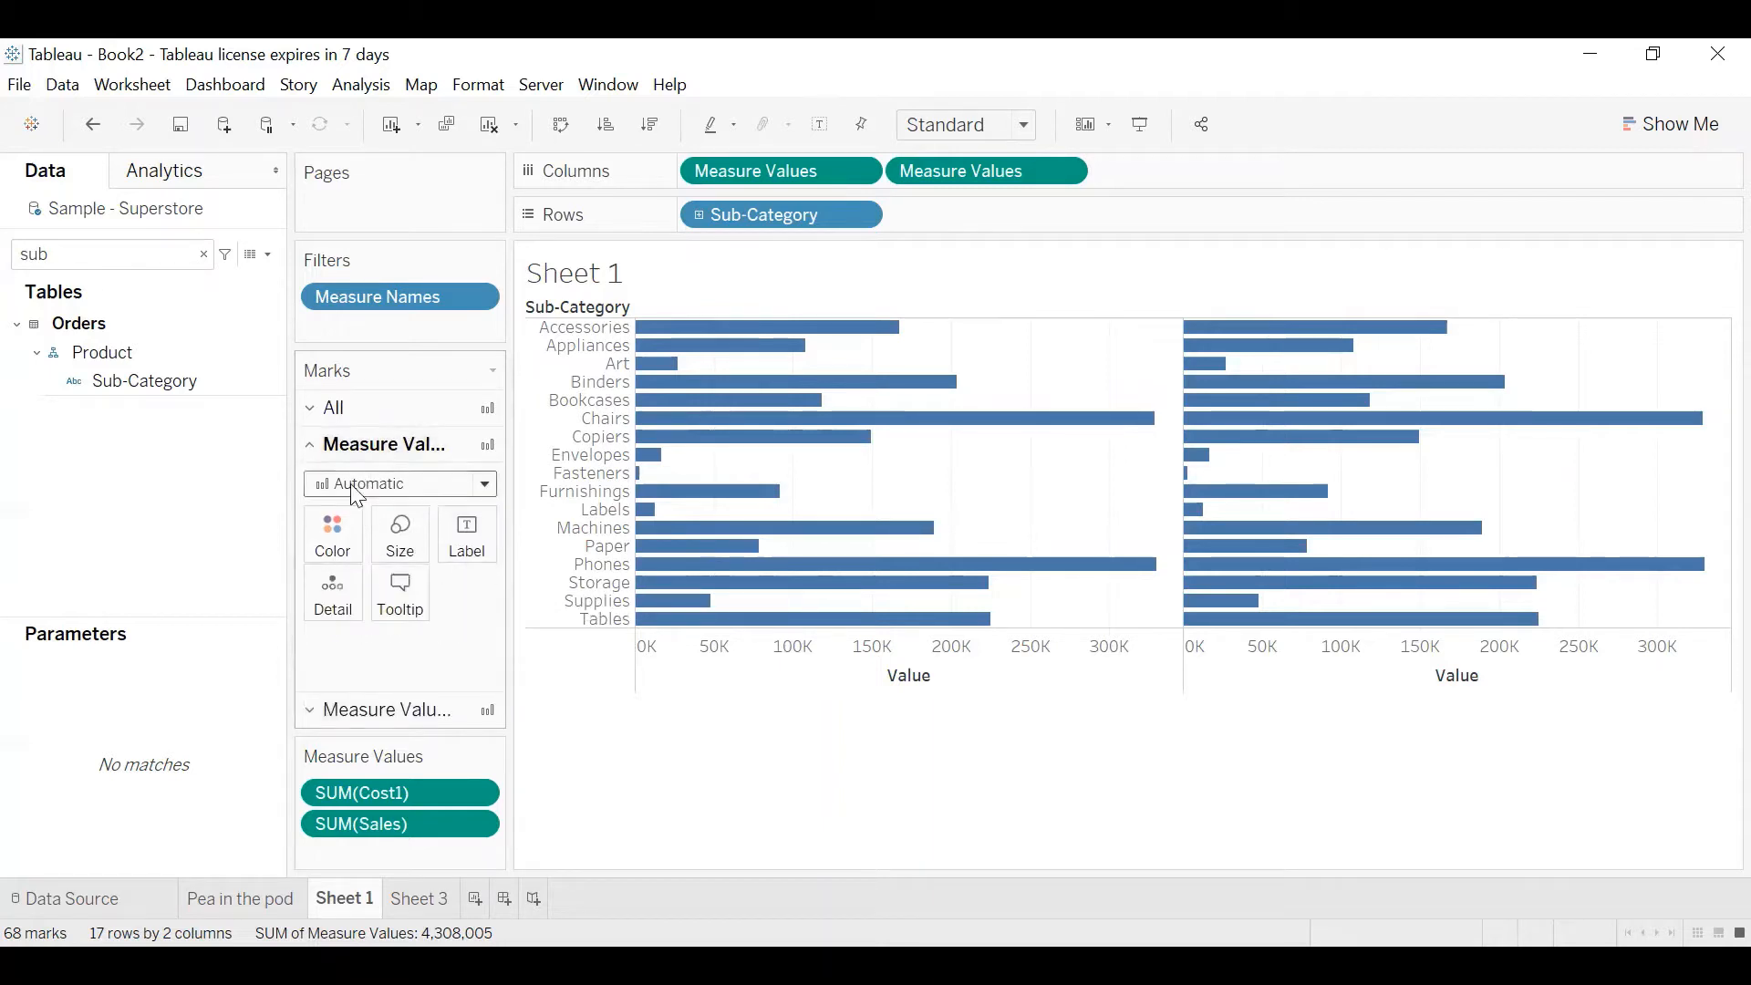
{"action": "left_click", "coordinate": [357, 493]}
{"action": "left_click", "coordinate": [363, 560]}
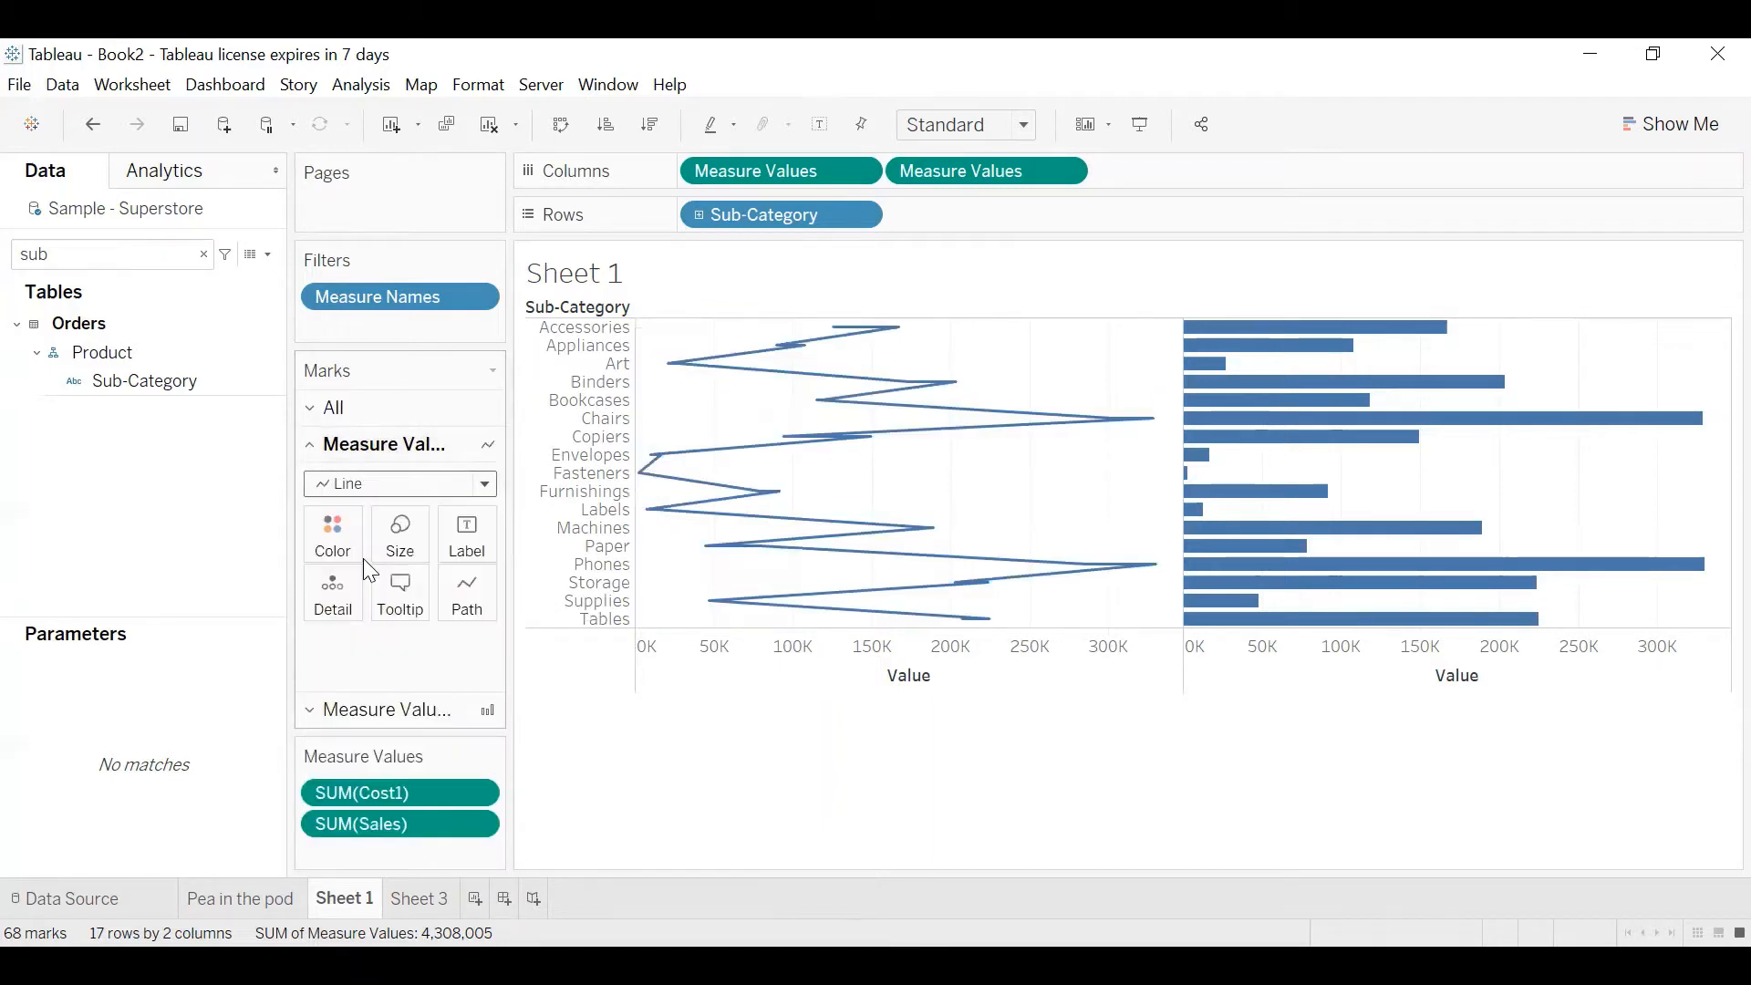
Find the Measure Names field and place it on Path for the first Measure Values line chart
{"action": "left_click", "coordinate": [130, 250]}
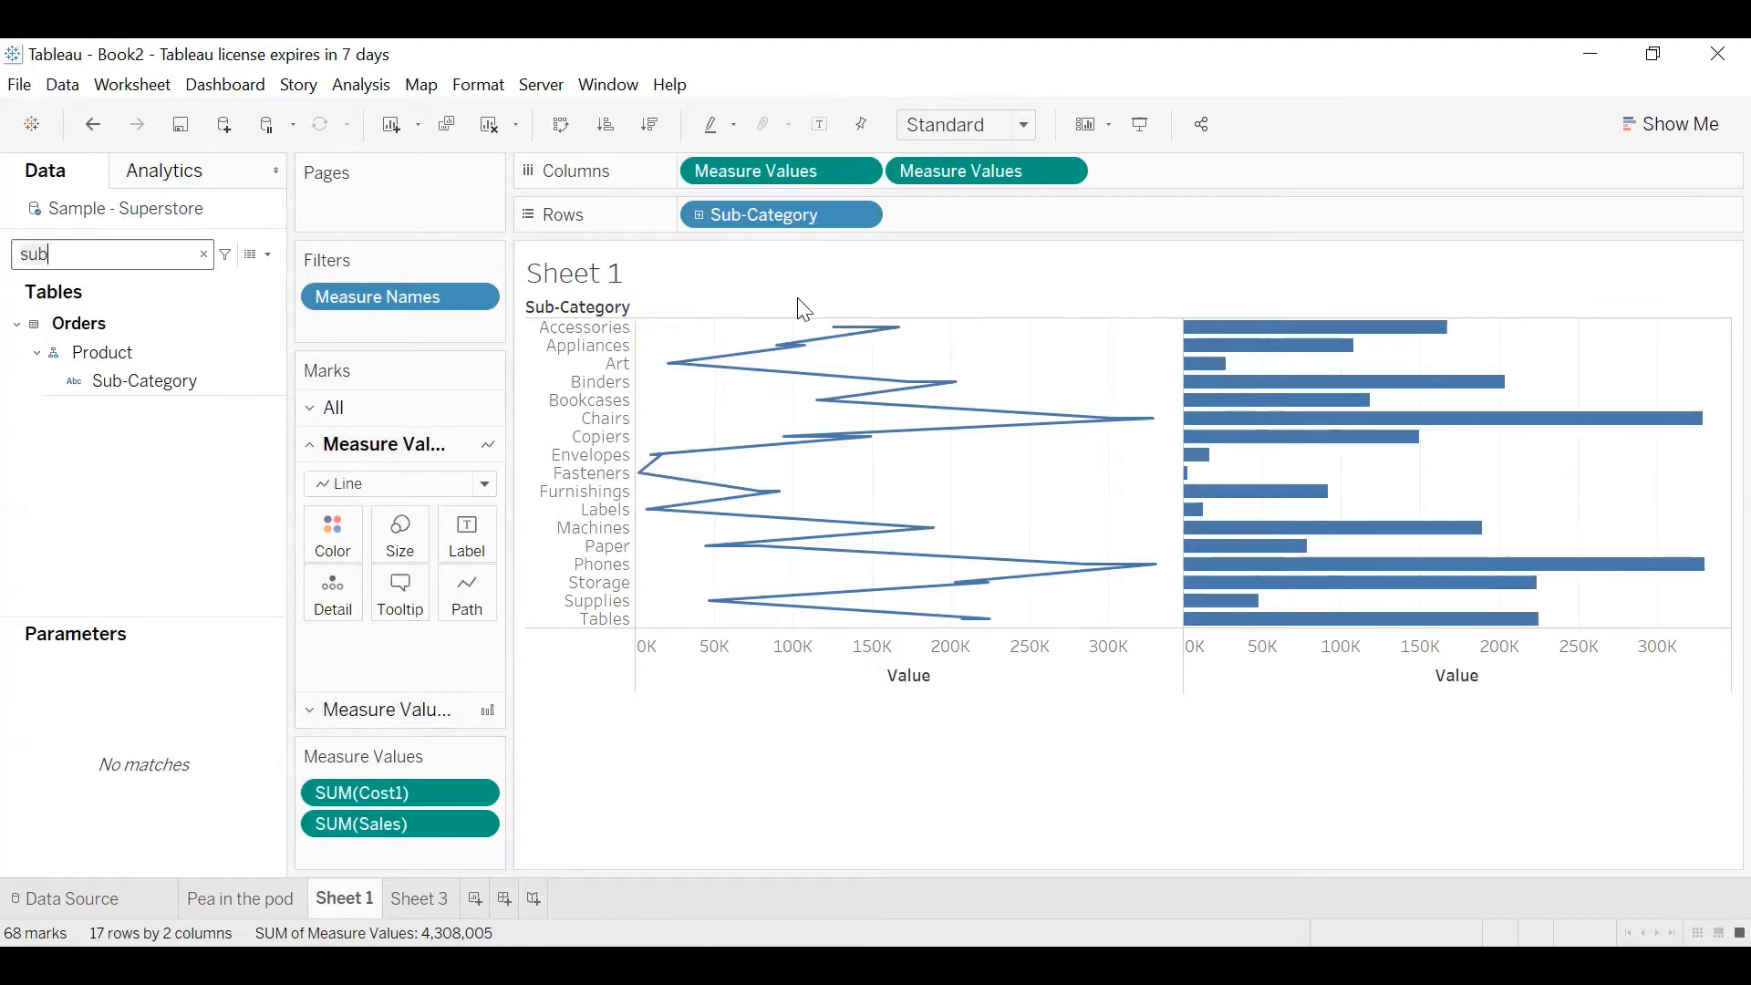
{"action": "mouse_move", "coordinate": [794, 356]}
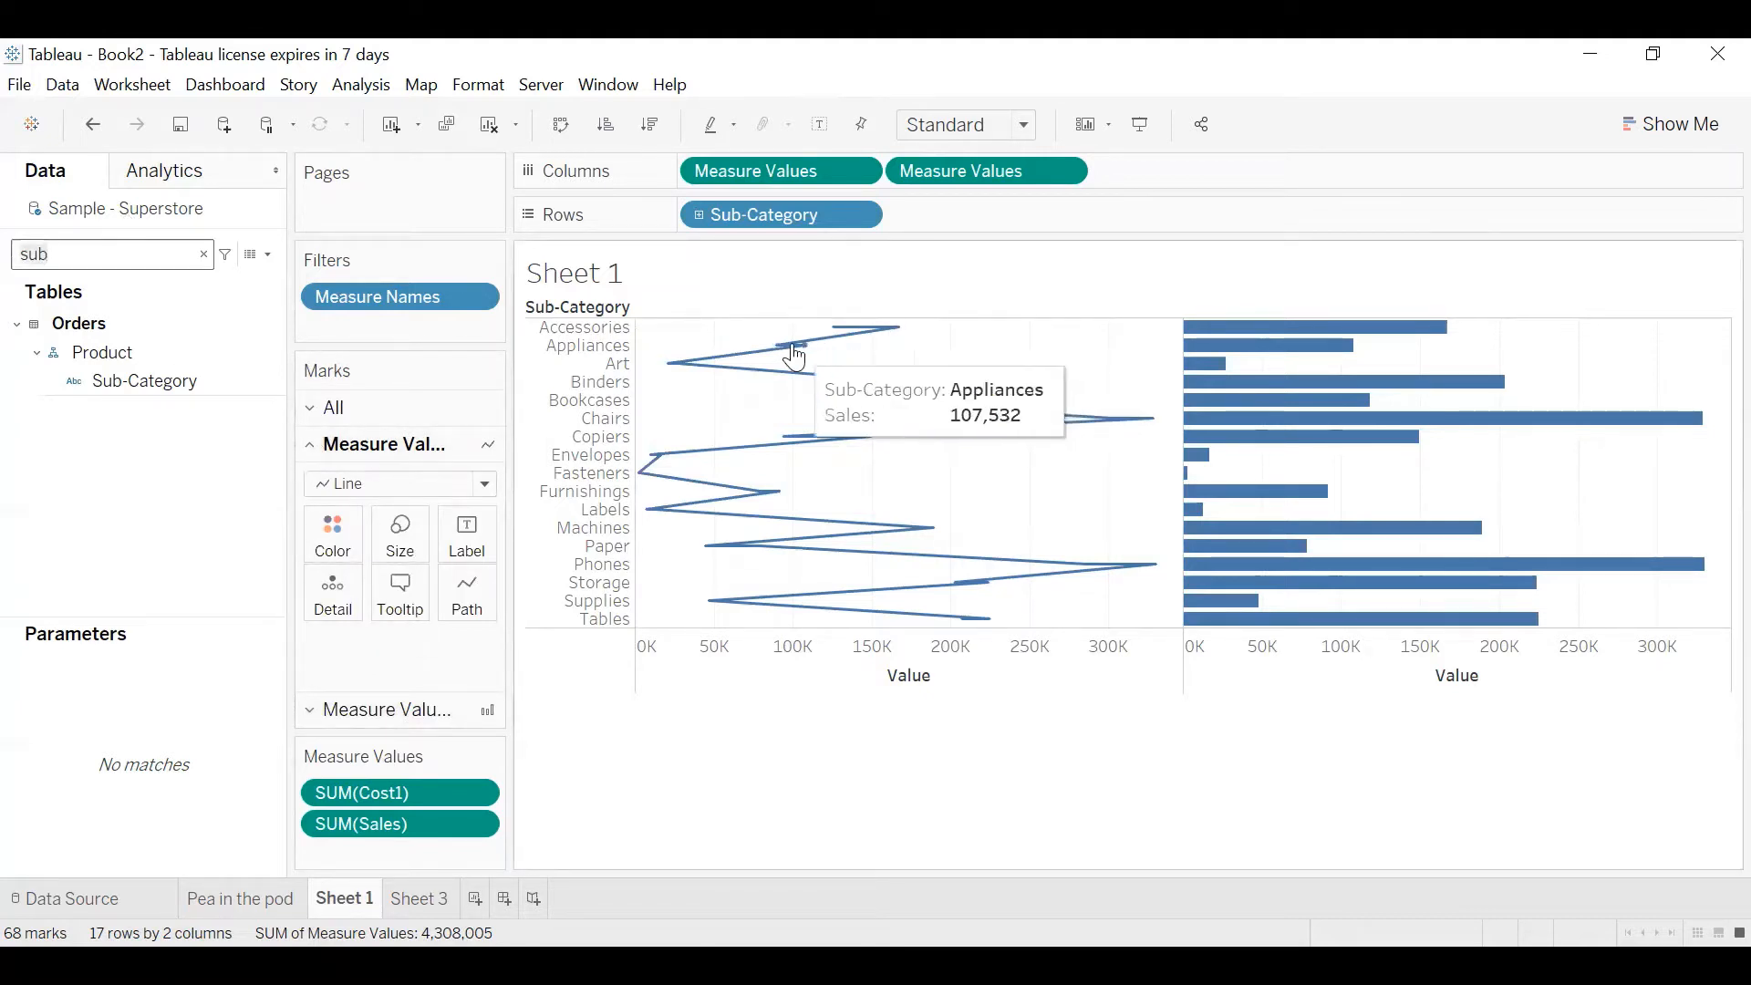
{"action": "mouse_move", "coordinate": [844, 406]}
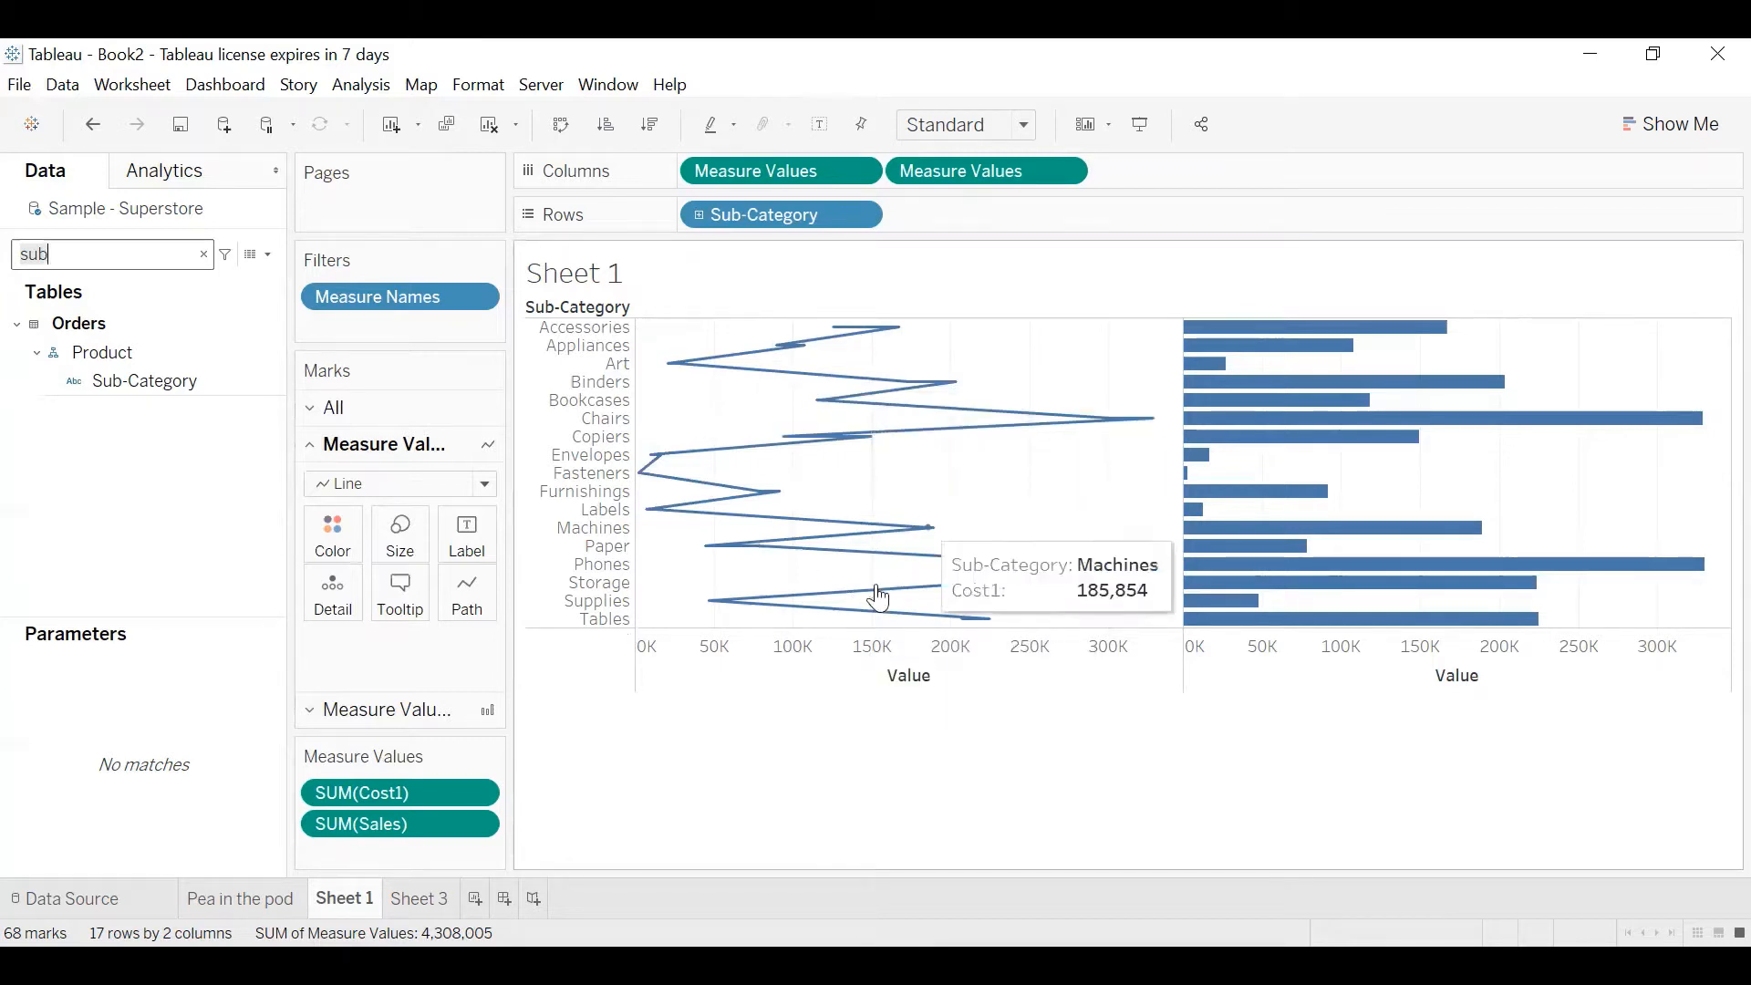
{"action": "key", "text": "BackSpace"}
{"action": "key", "text": "BackSpace"}
{"action": "key", "text": "BackSpace"}
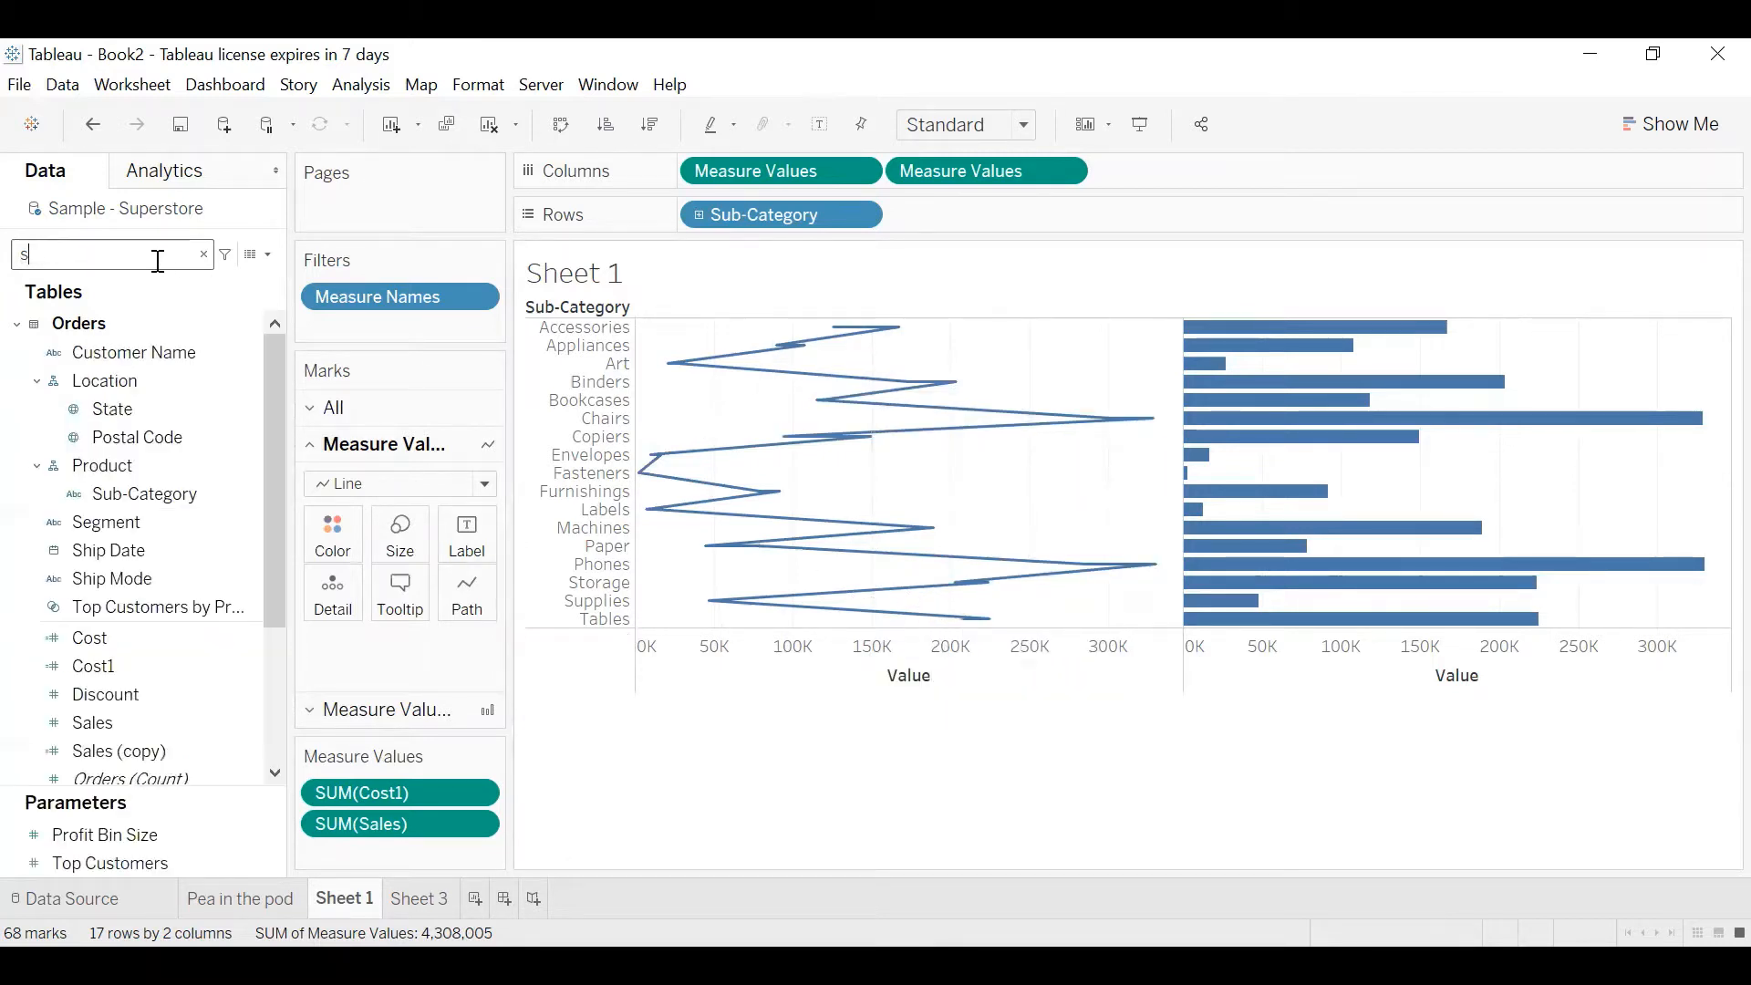
{"action": "type", "text": "s"}
{"action": "key", "text": "BackSpace"}
{"action": "type", "text": "mea"}
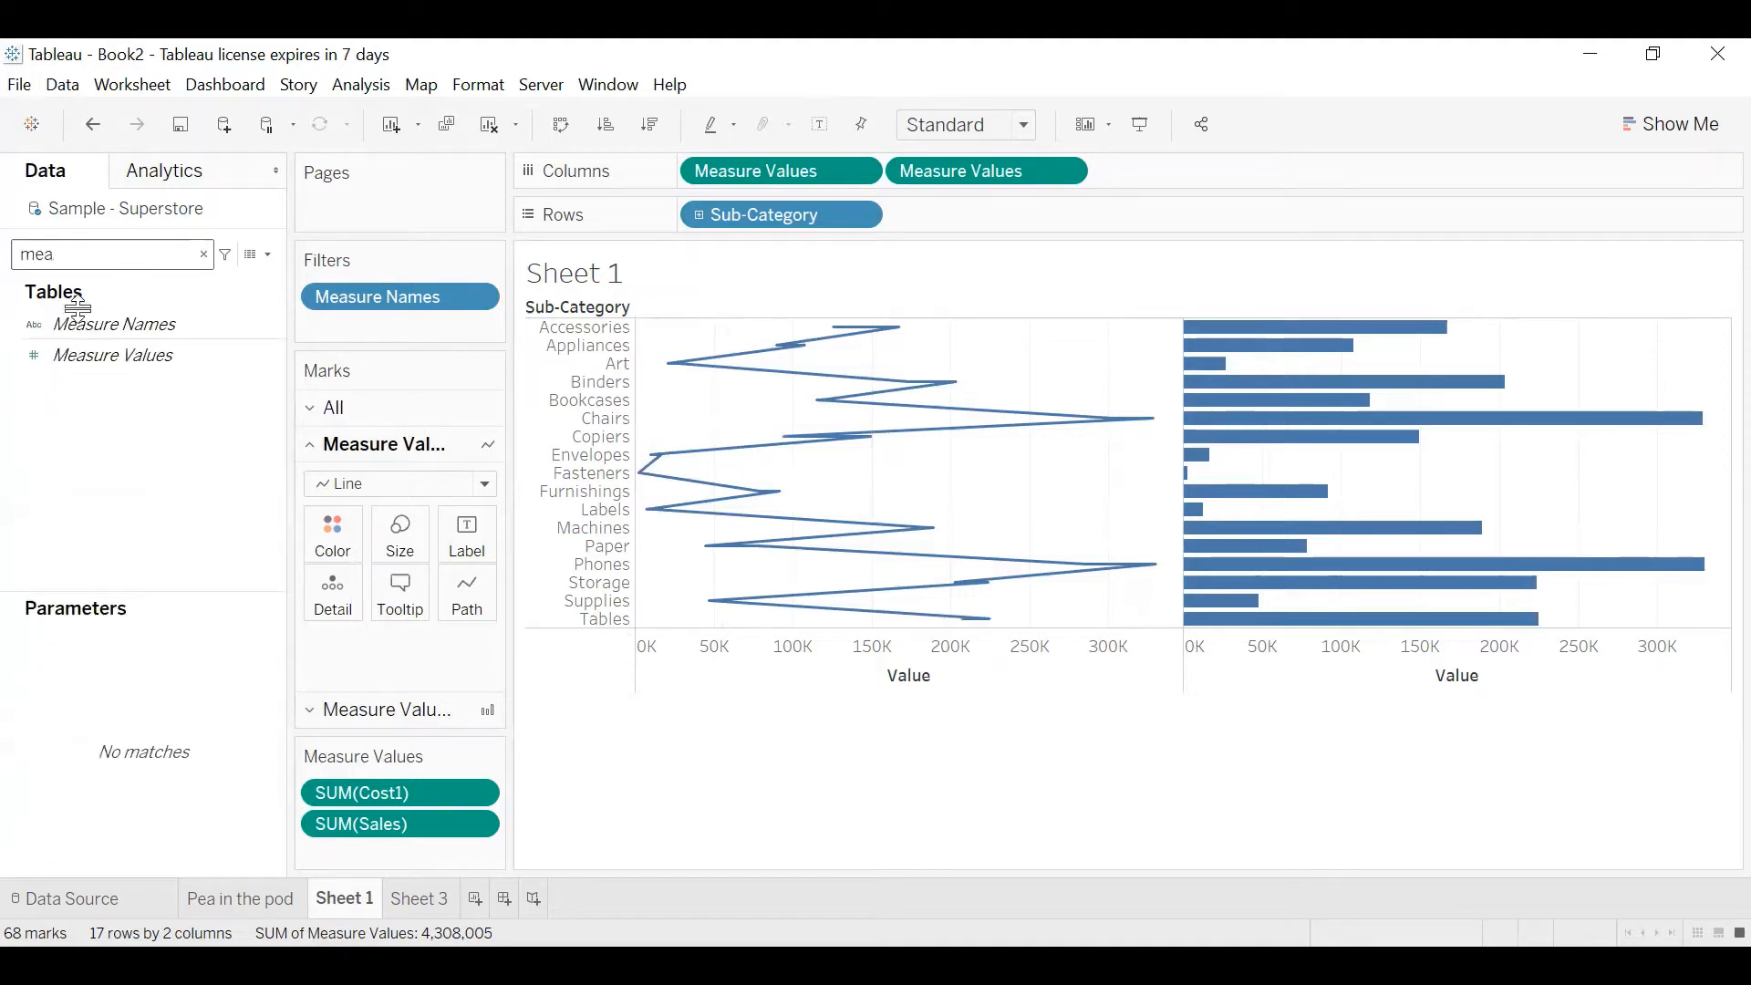
{"action": "left_click", "coordinate": [82, 325]}
{"action": "left_click_drag", "start_coordinate": [473, 584], "coordinate": [470, 598]}
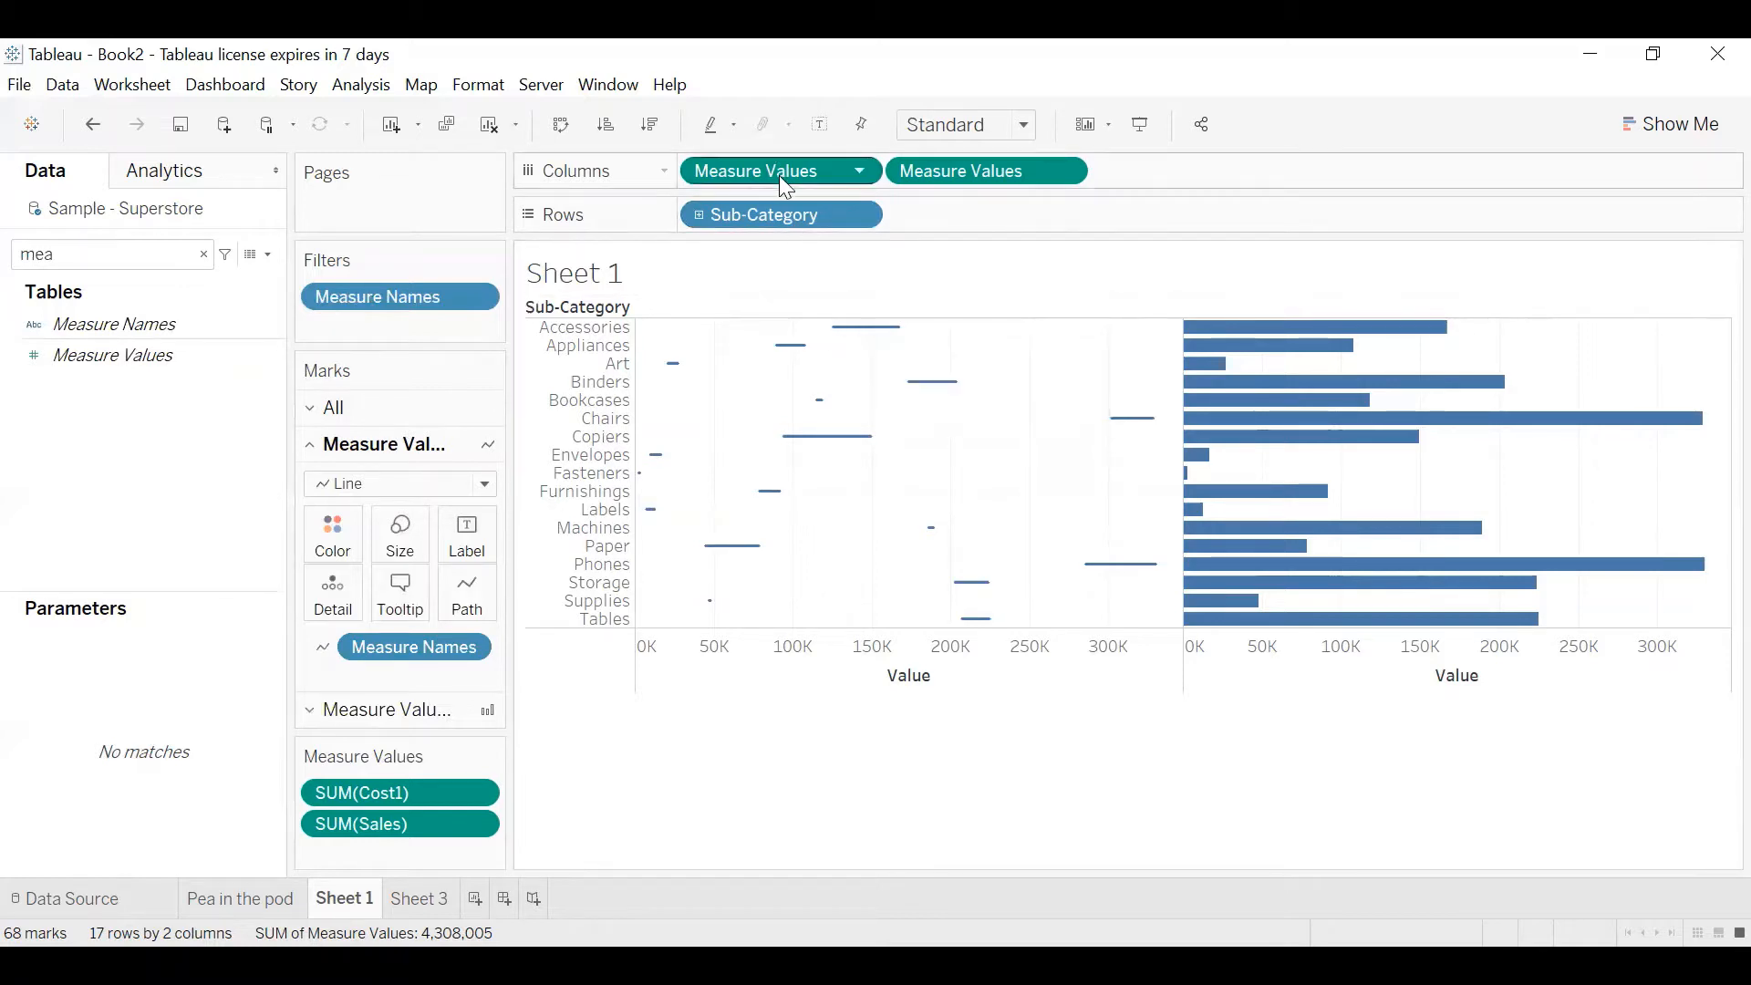
Change the mark type of the second Measure Values chart to Shape and use the filled circle
{"action": "mouse_move", "coordinate": [896, 339]}
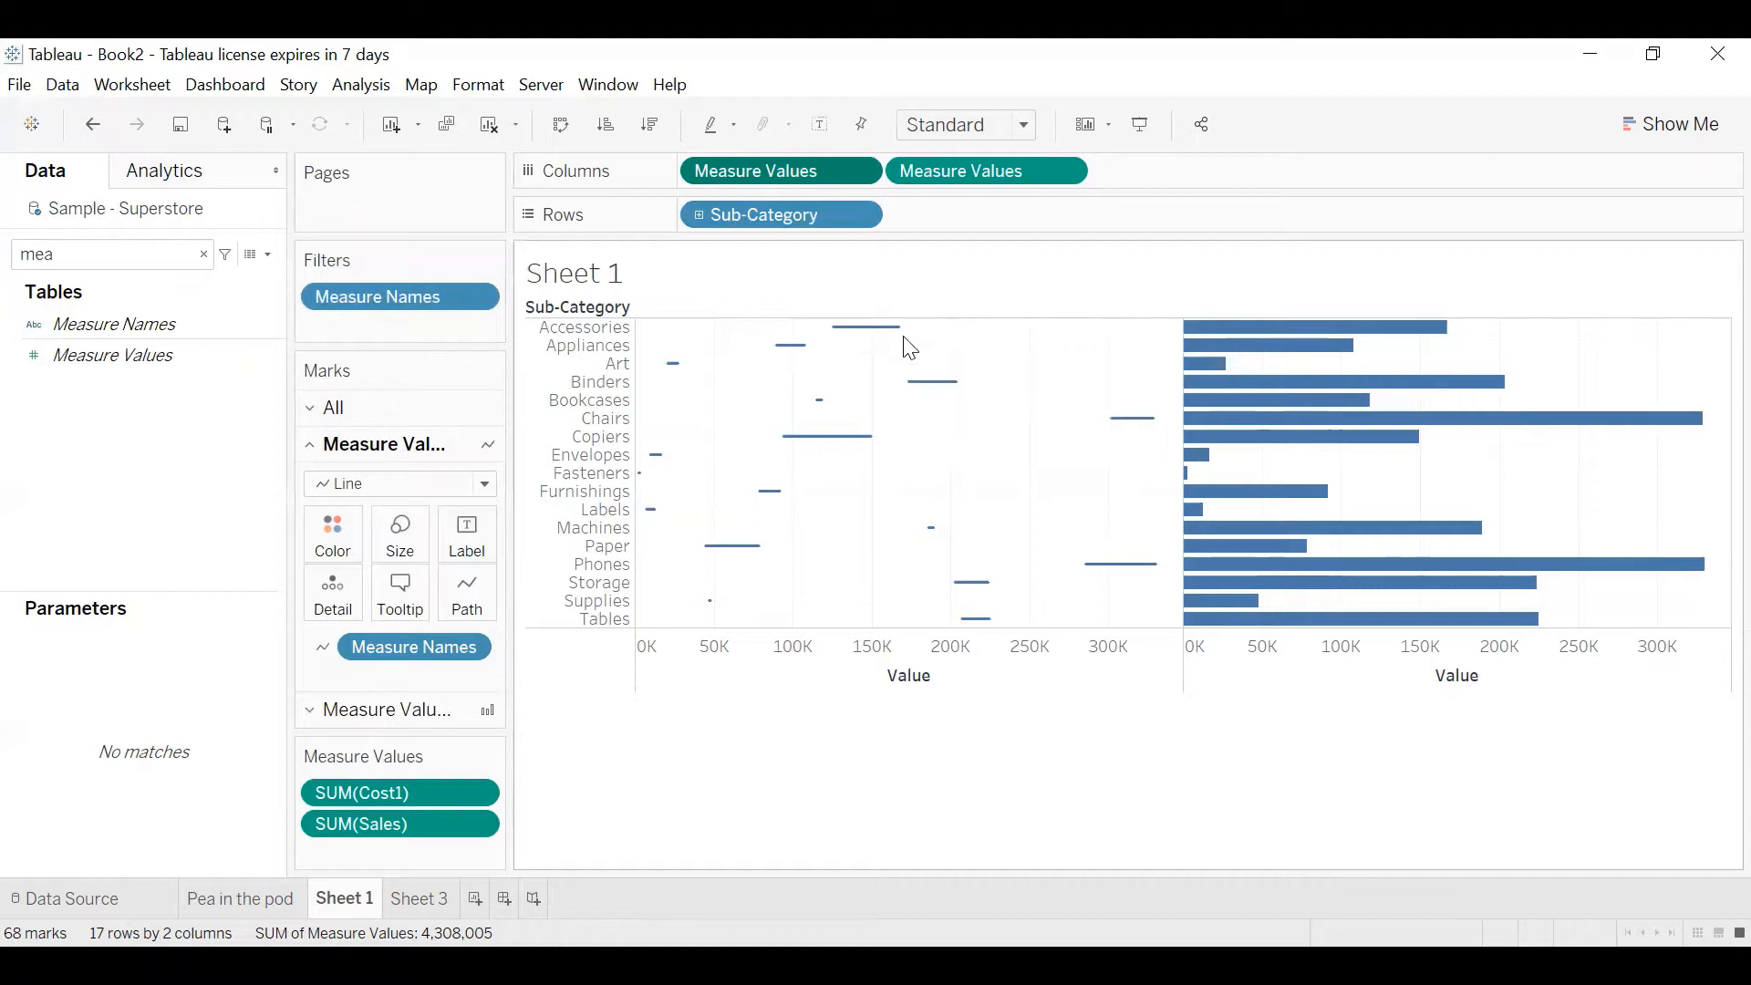
{"action": "left_click", "coordinate": [407, 716]}
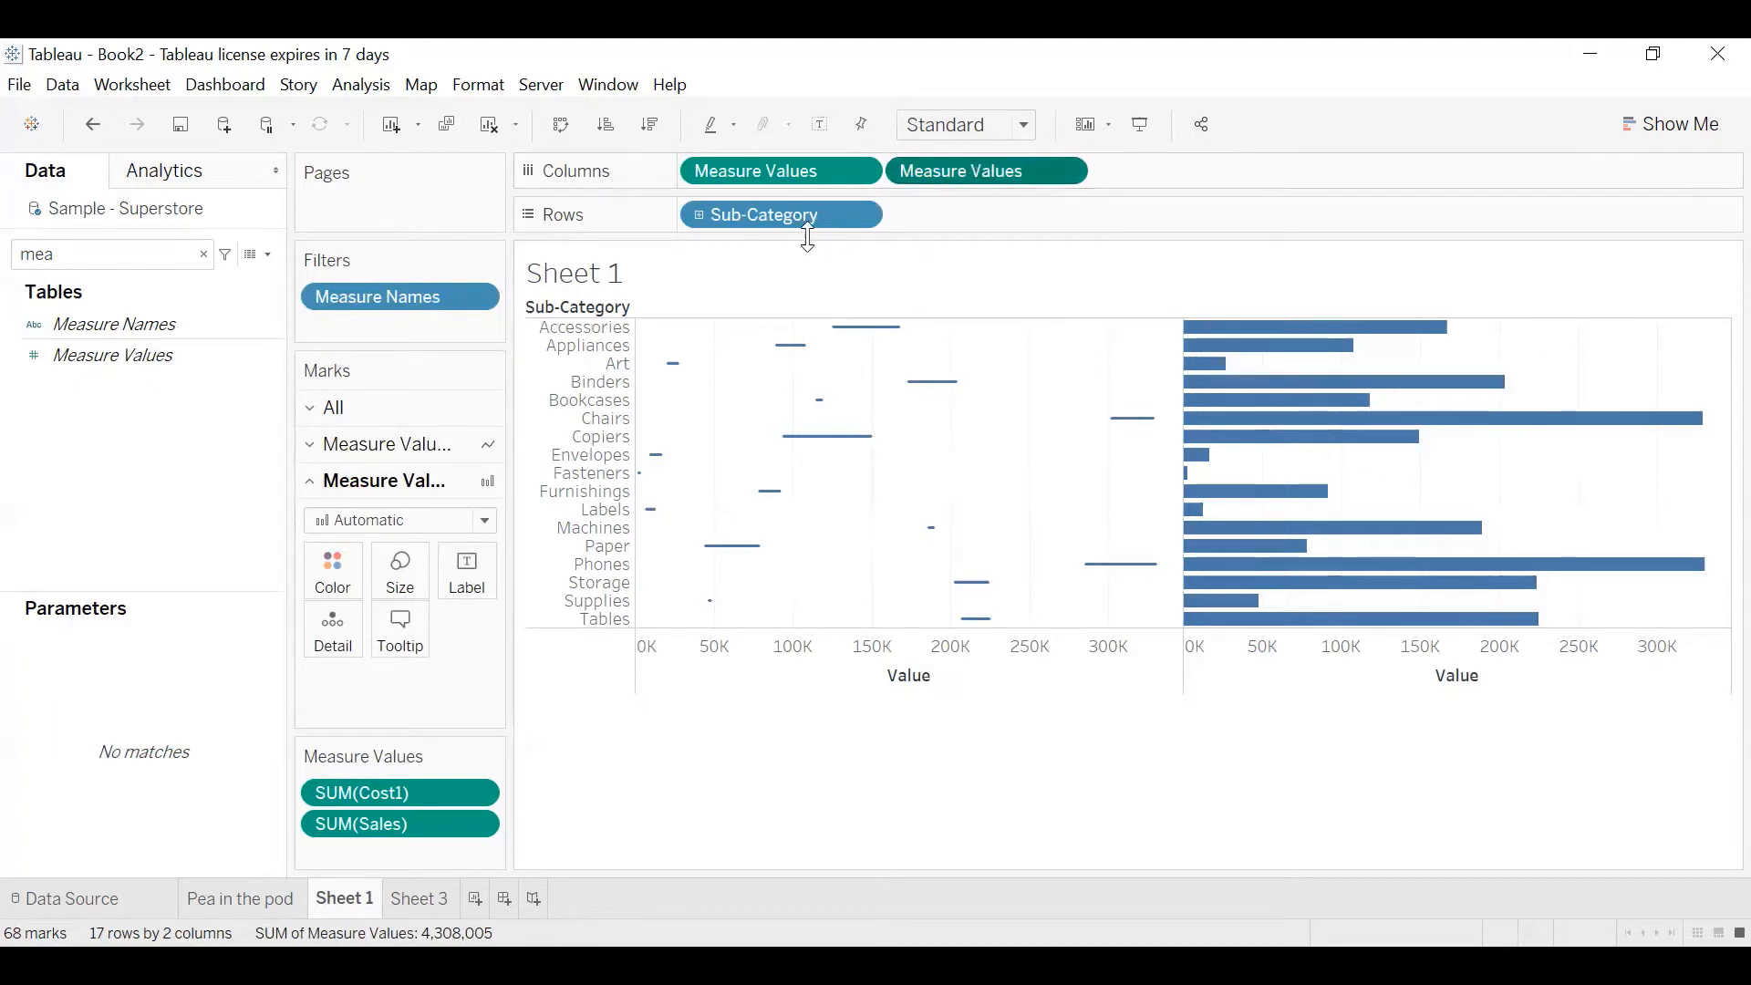
{"action": "left_click", "coordinate": [374, 521]}
{"action": "left_click", "coordinate": [391, 713]}
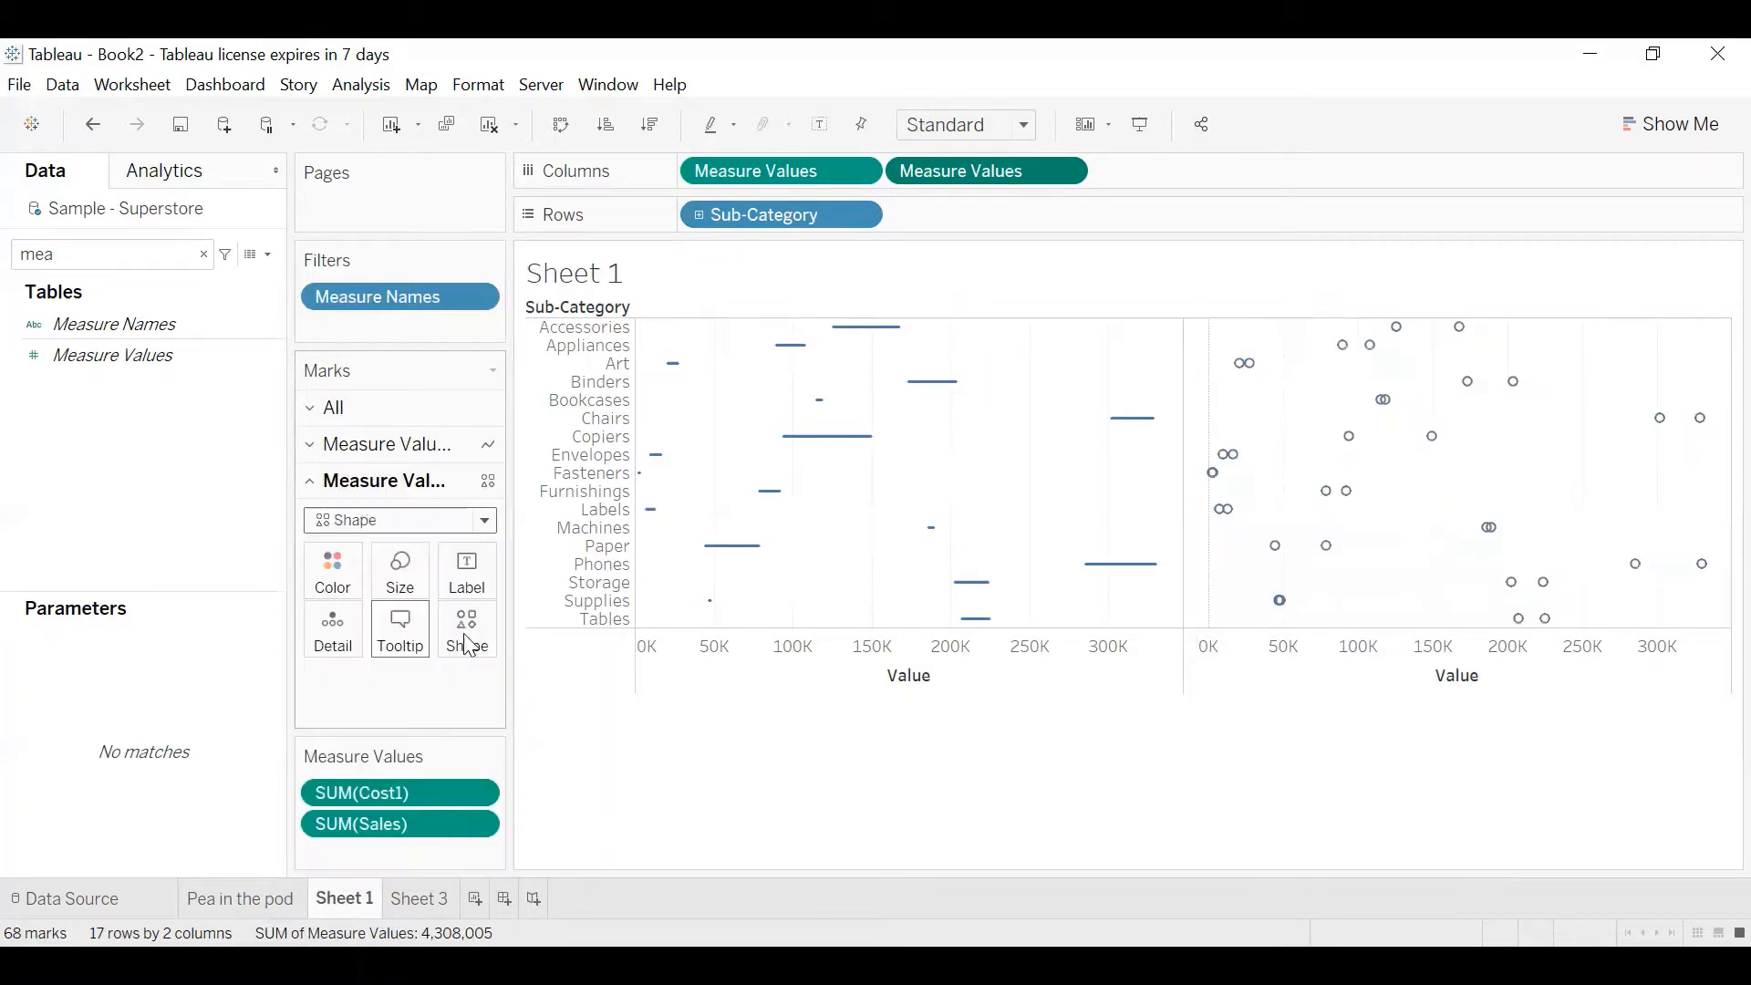
{"action": "left_click", "coordinate": [481, 653]}
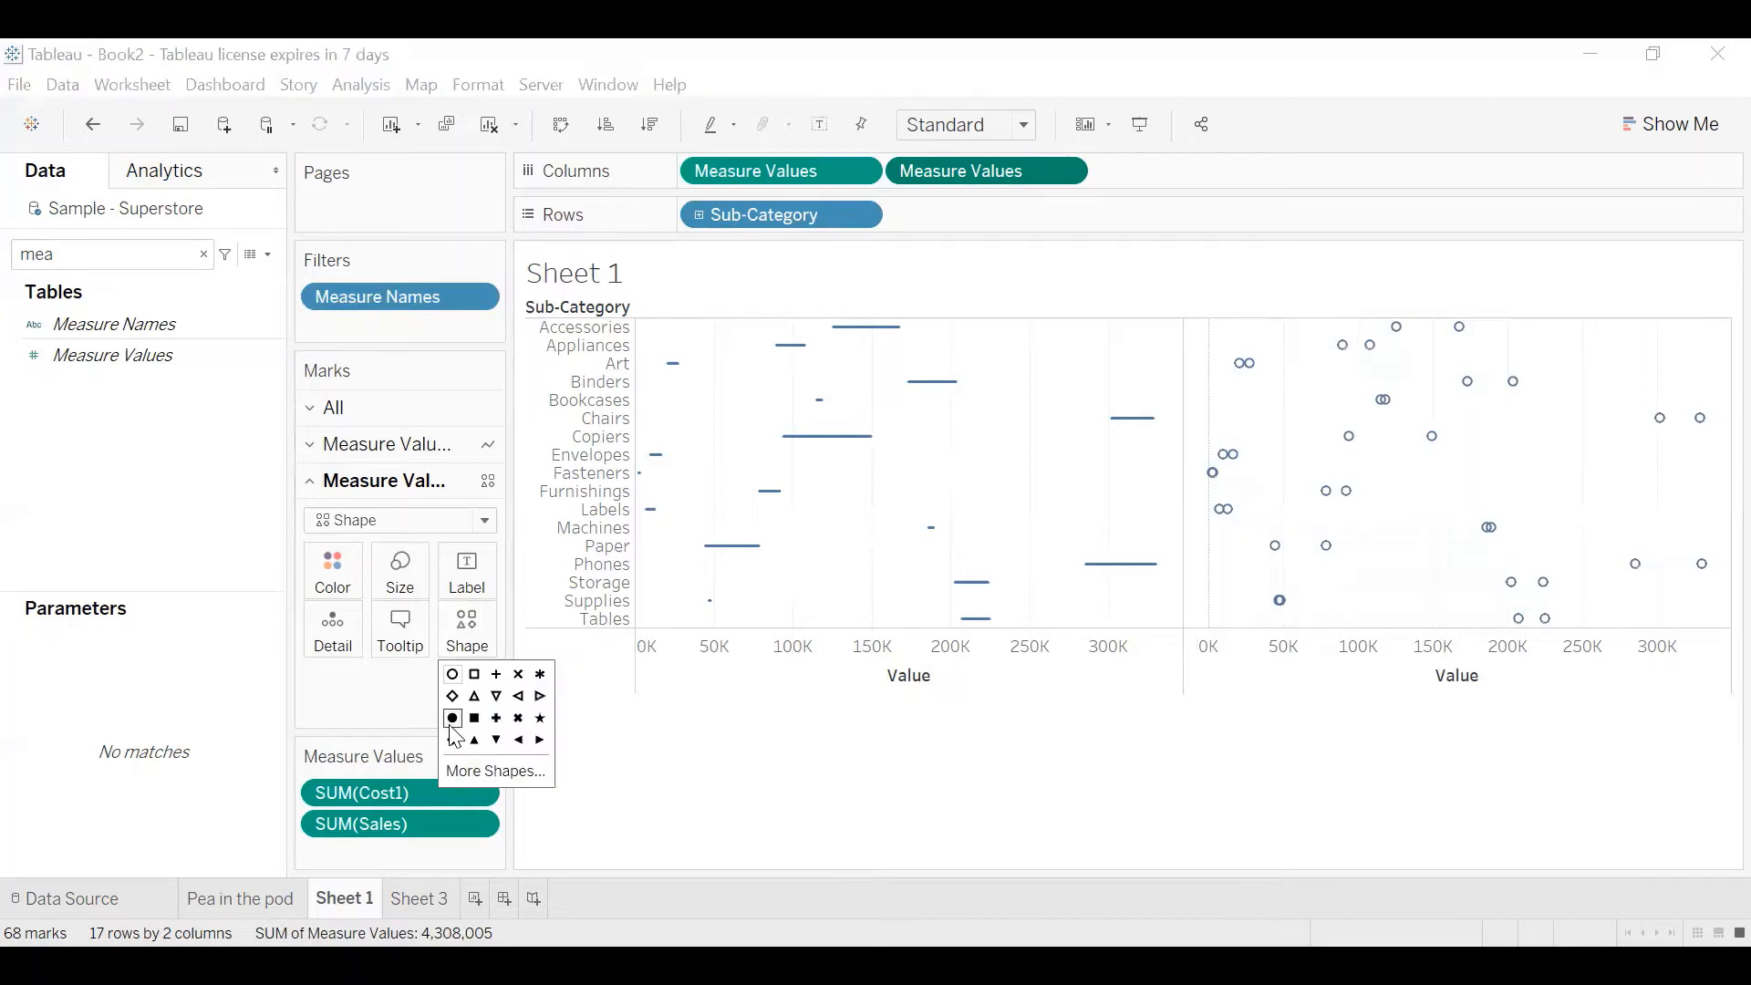
{"action": "left_click", "coordinate": [452, 729]}
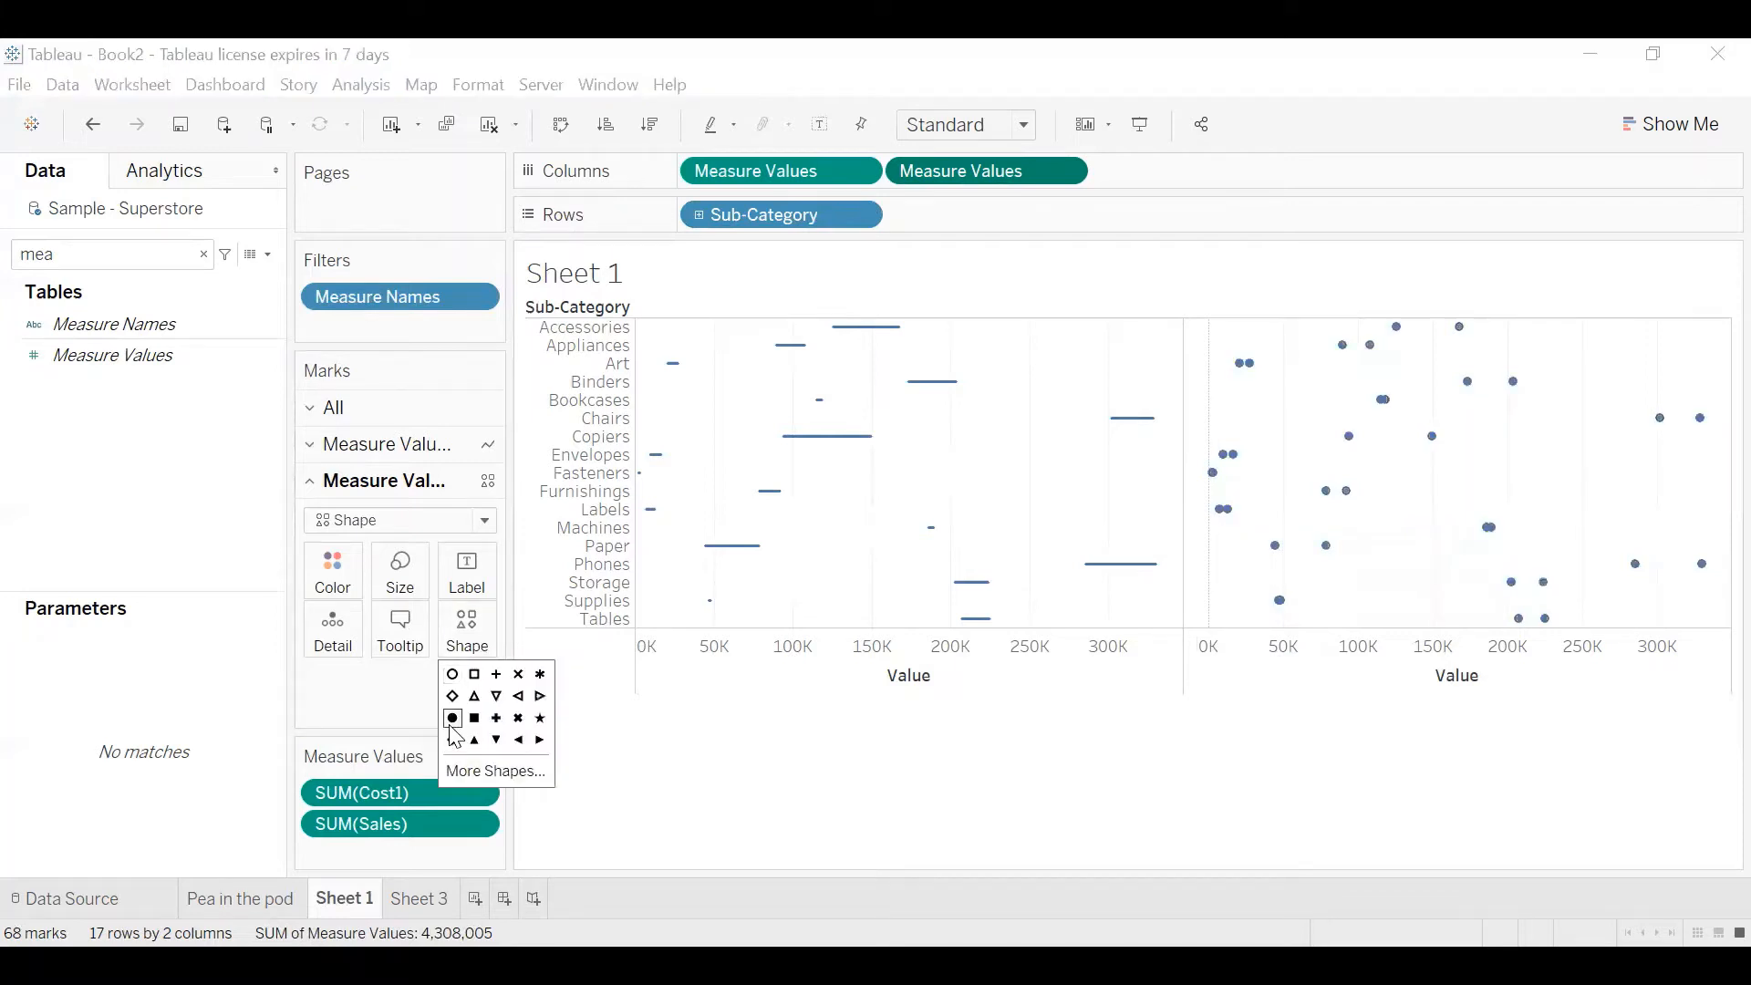
{"action": "left_click", "coordinate": [1114, 728]}
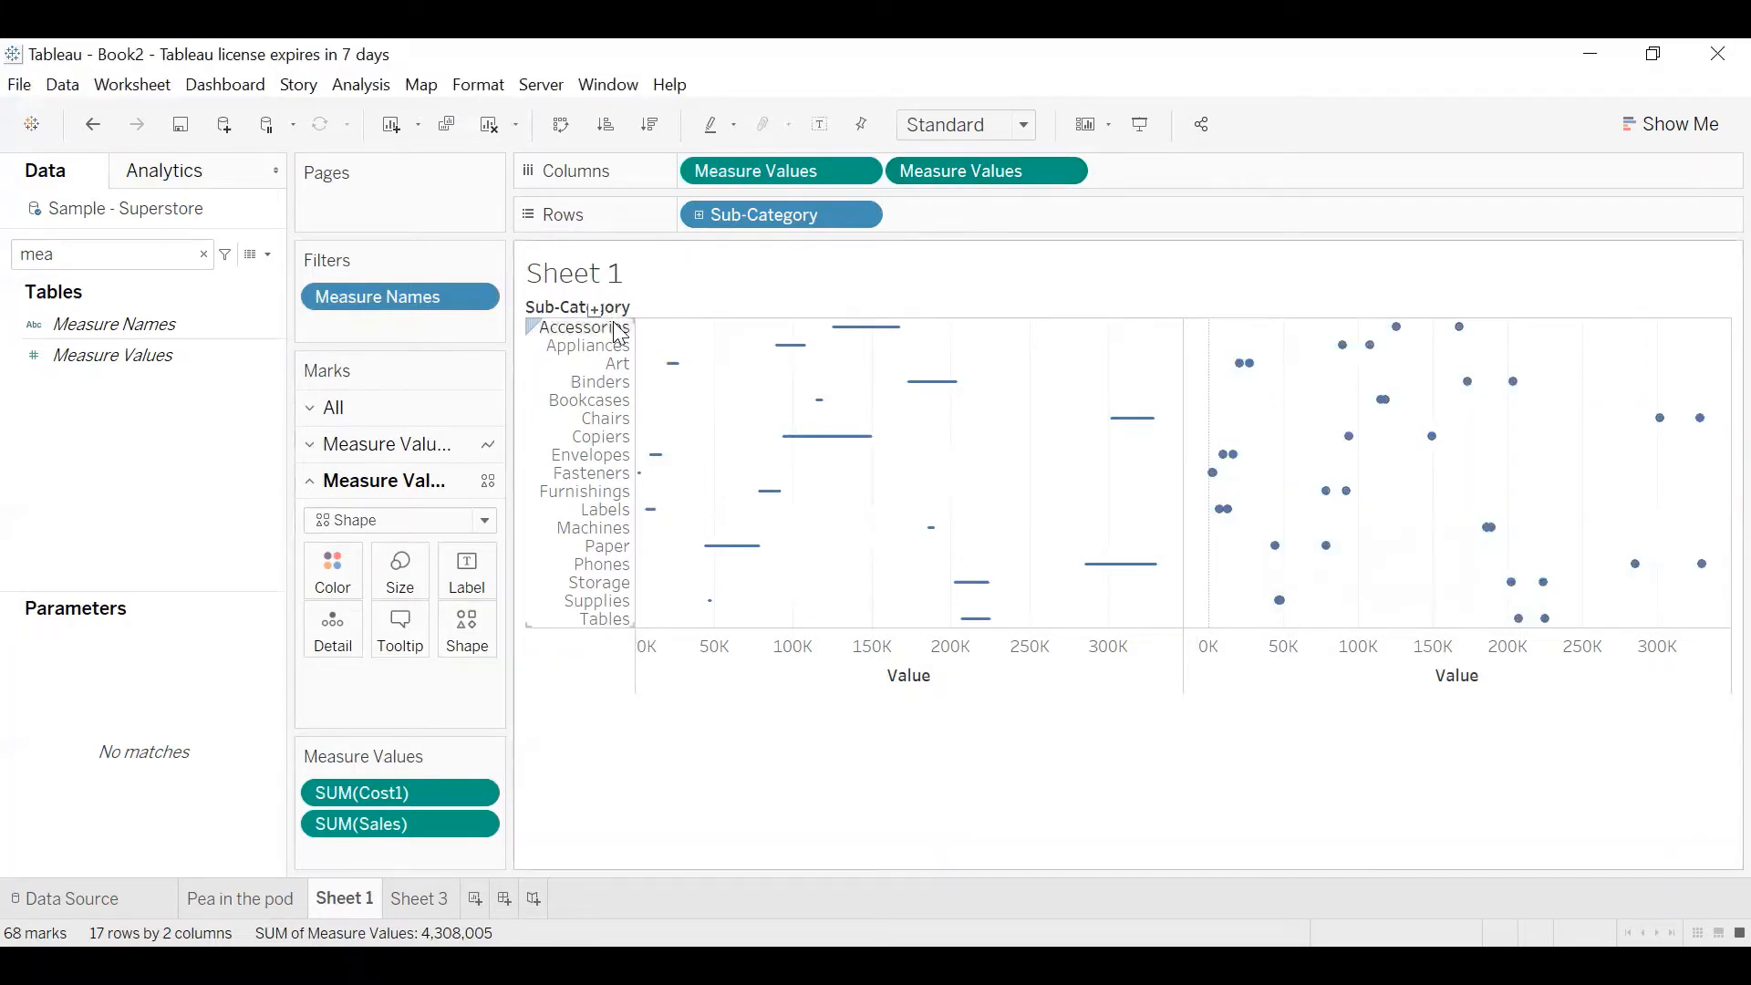
Inspect the Accessories marks and compare Sheet 1 with the finished Pea in the pod sheet
{"action": "mouse_move", "coordinate": [1397, 336]}
{"action": "mouse_move", "coordinate": [1457, 334]}
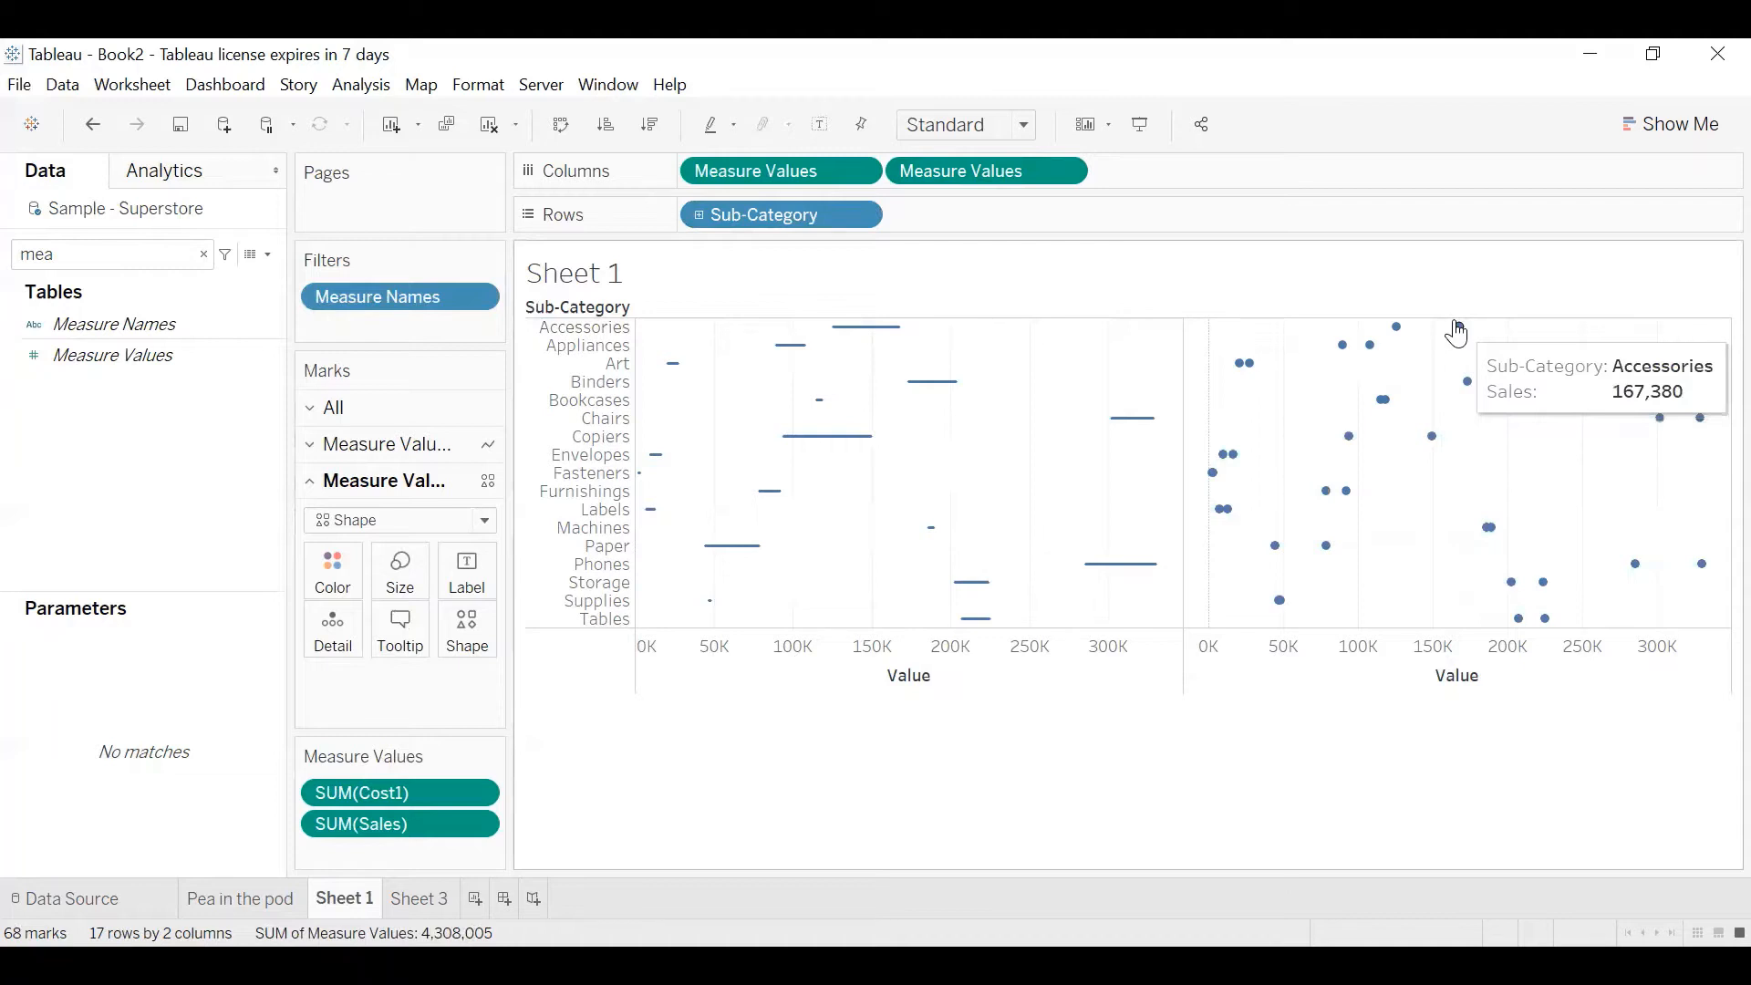
{"action": "left_click", "coordinate": [259, 903]}
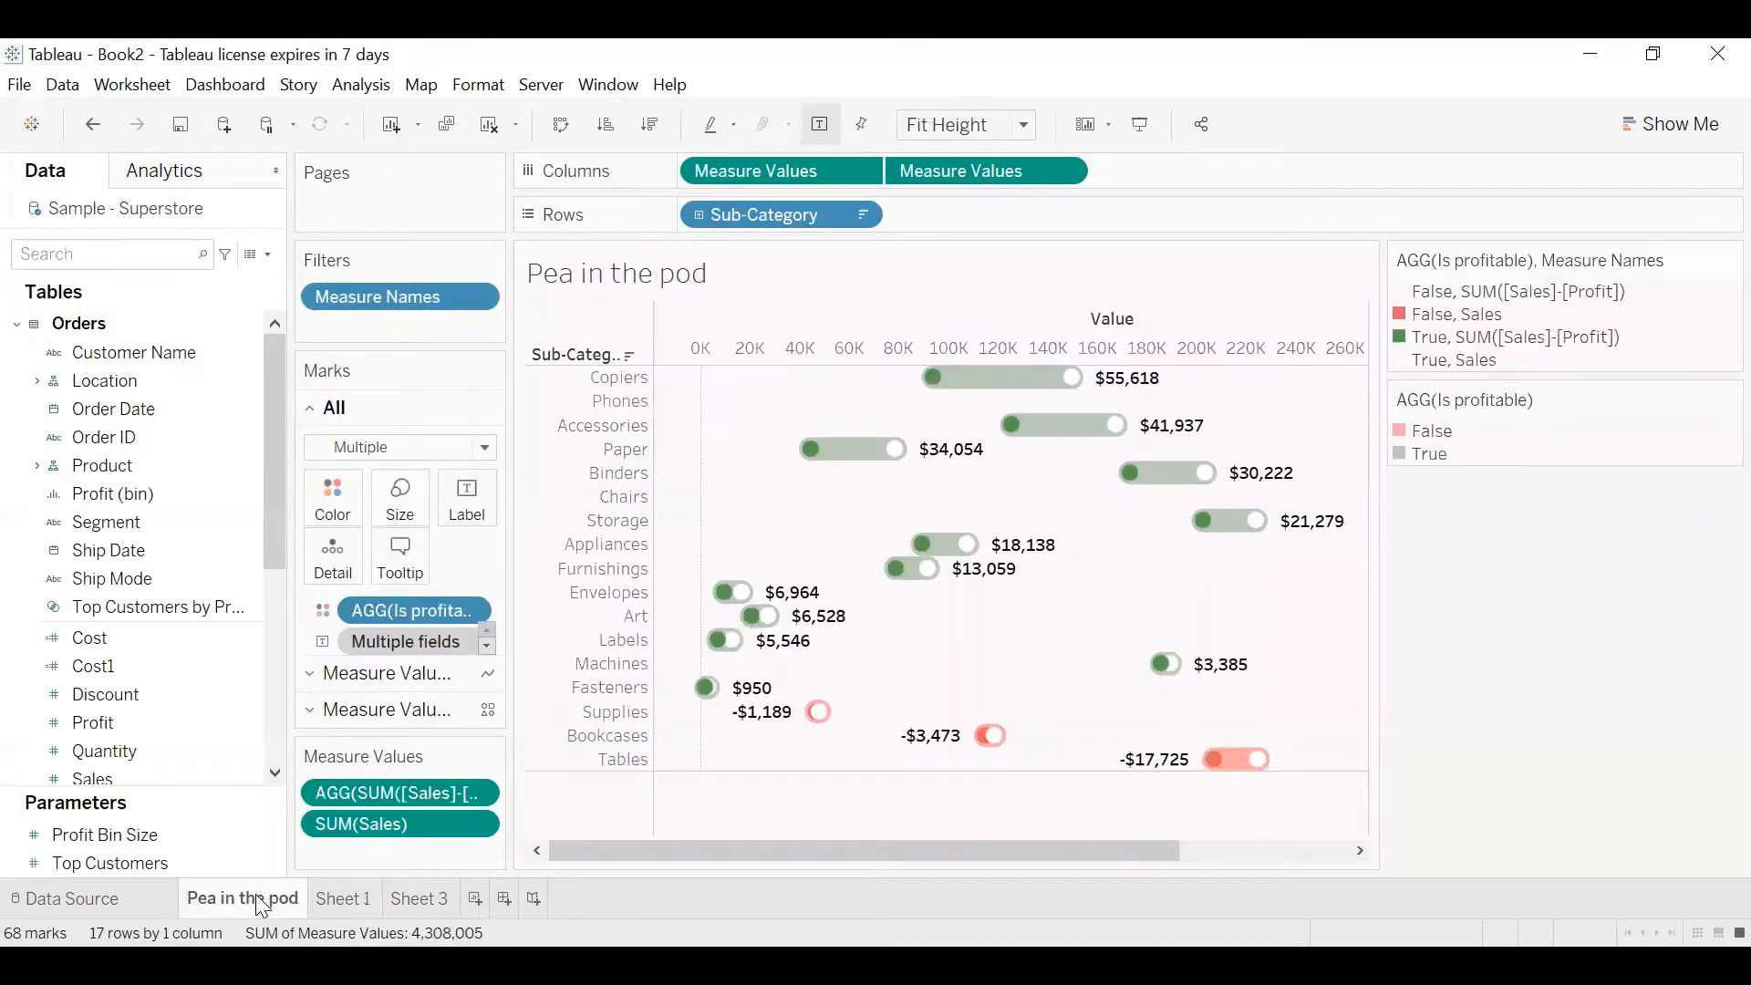
{"action": "left_click", "coordinate": [350, 896]}
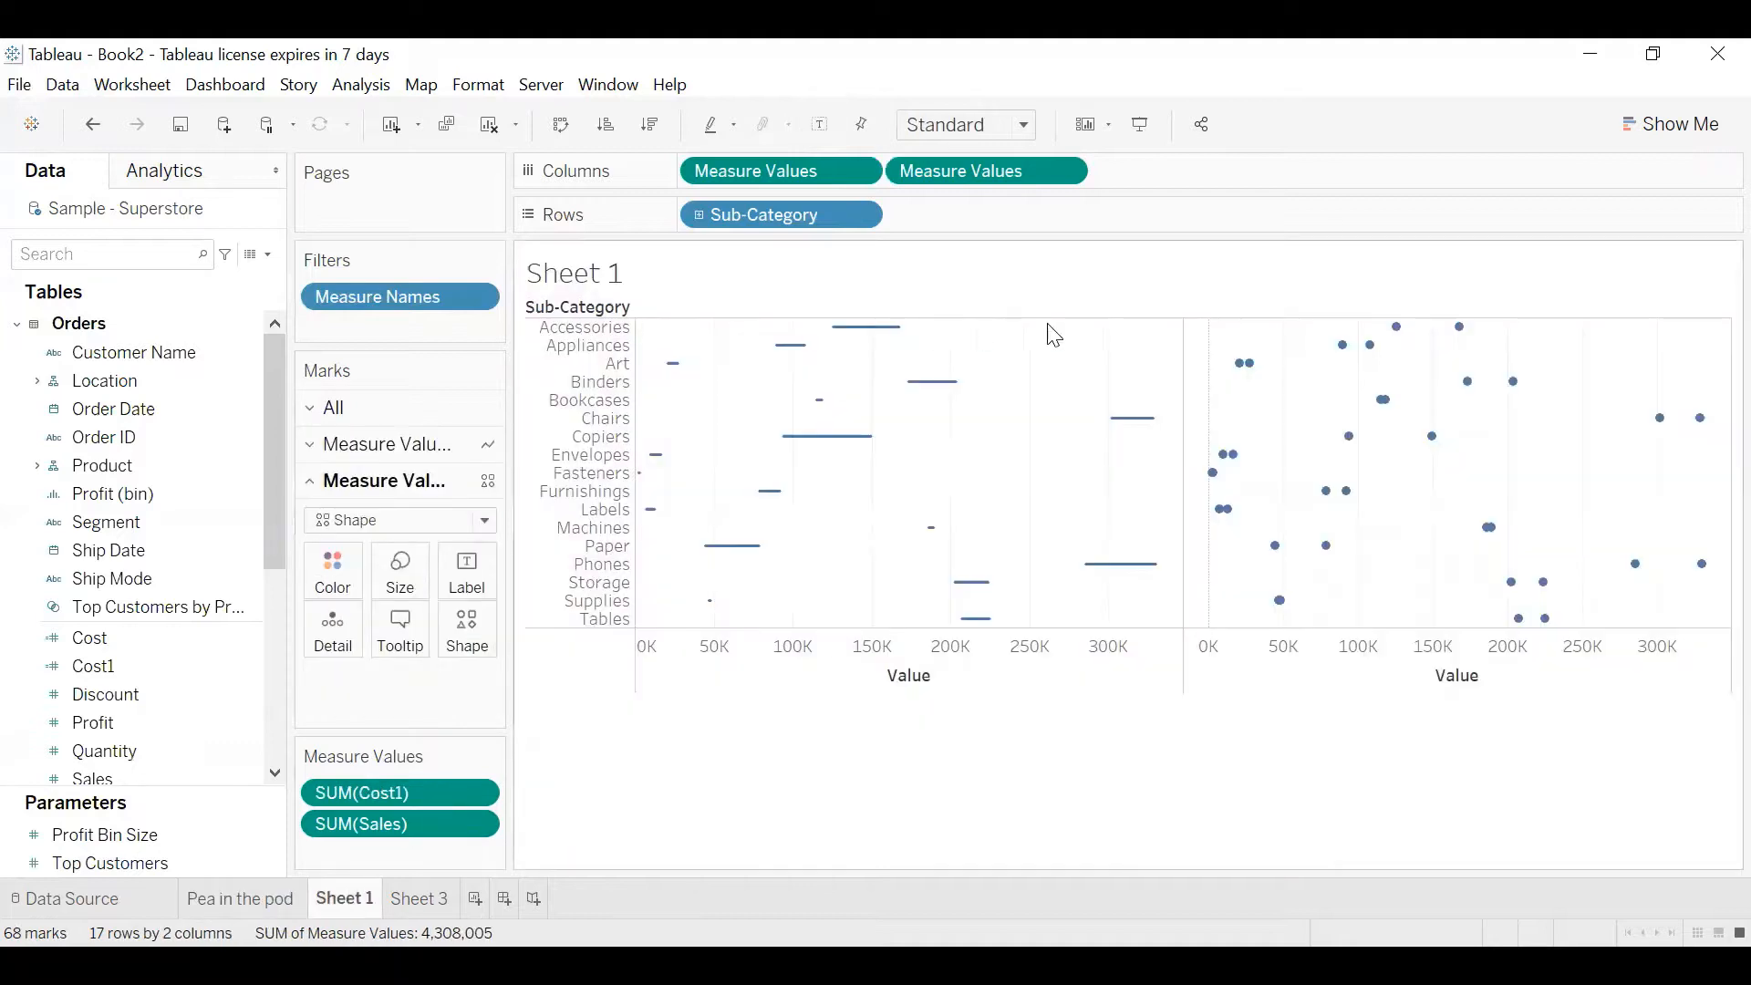
{"action": "mouse_move", "coordinate": [838, 330]}
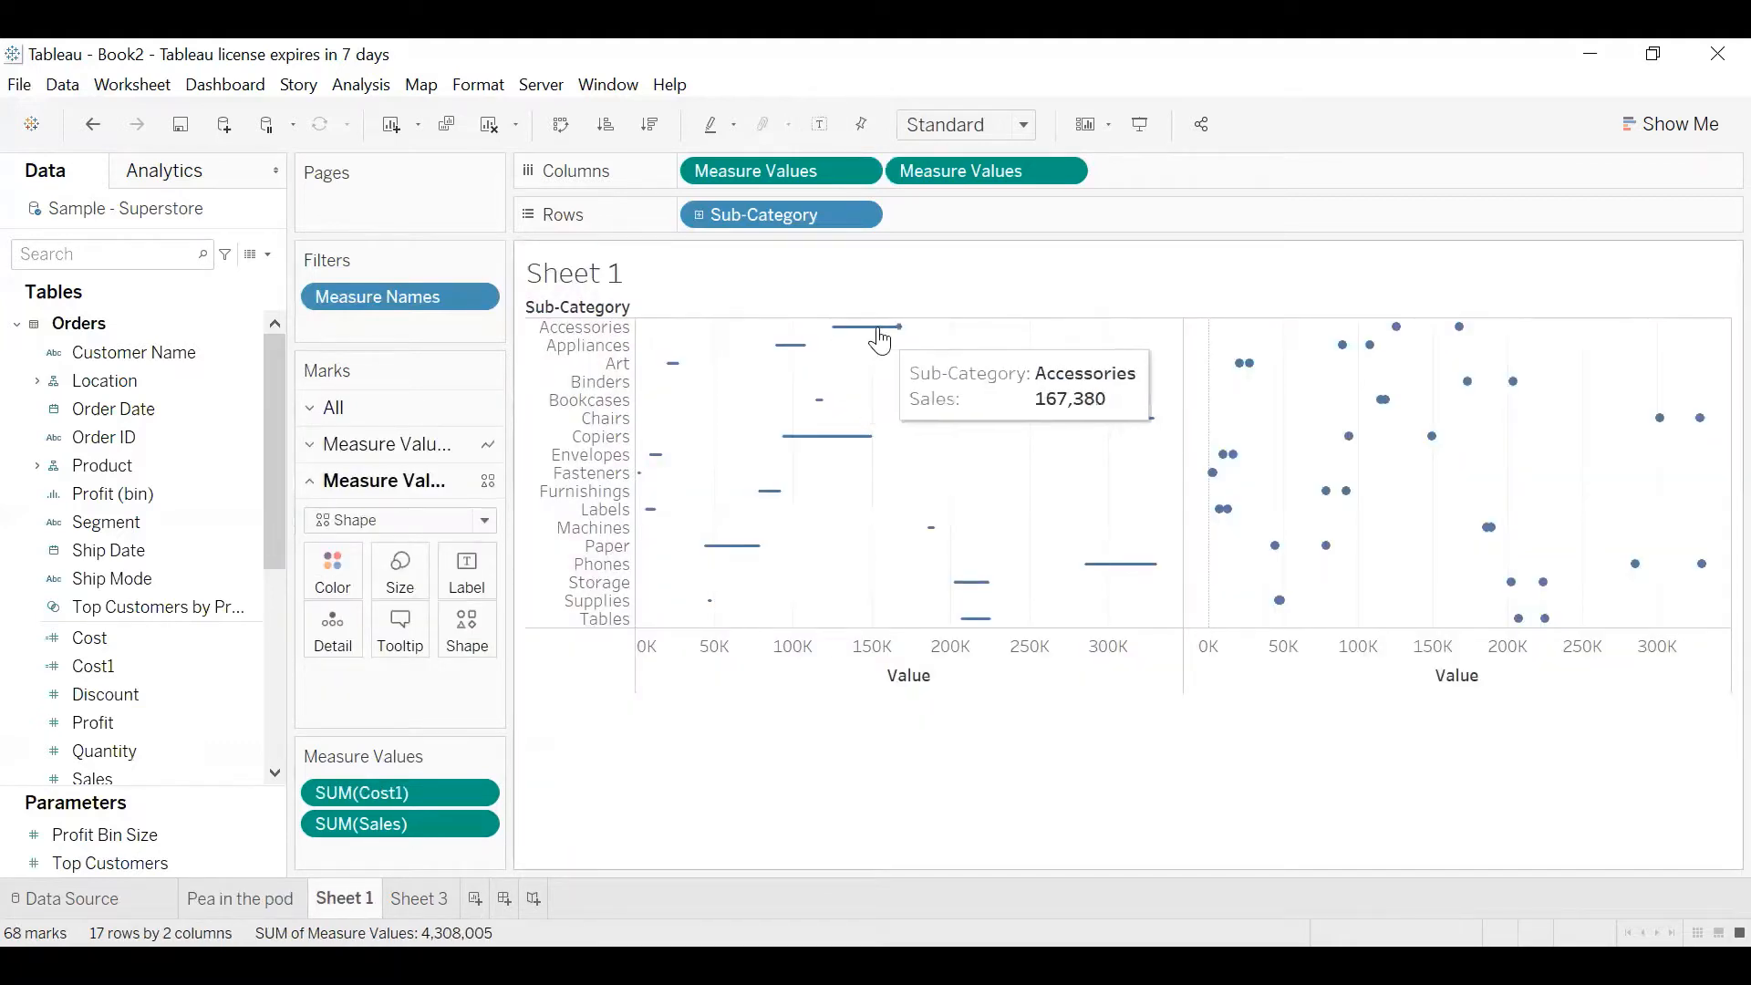
Find the Profit field and start a calculated field from it named "Profitable?"
{"action": "left_click", "coordinate": [165, 254]}
{"action": "type", "text": "pr"}
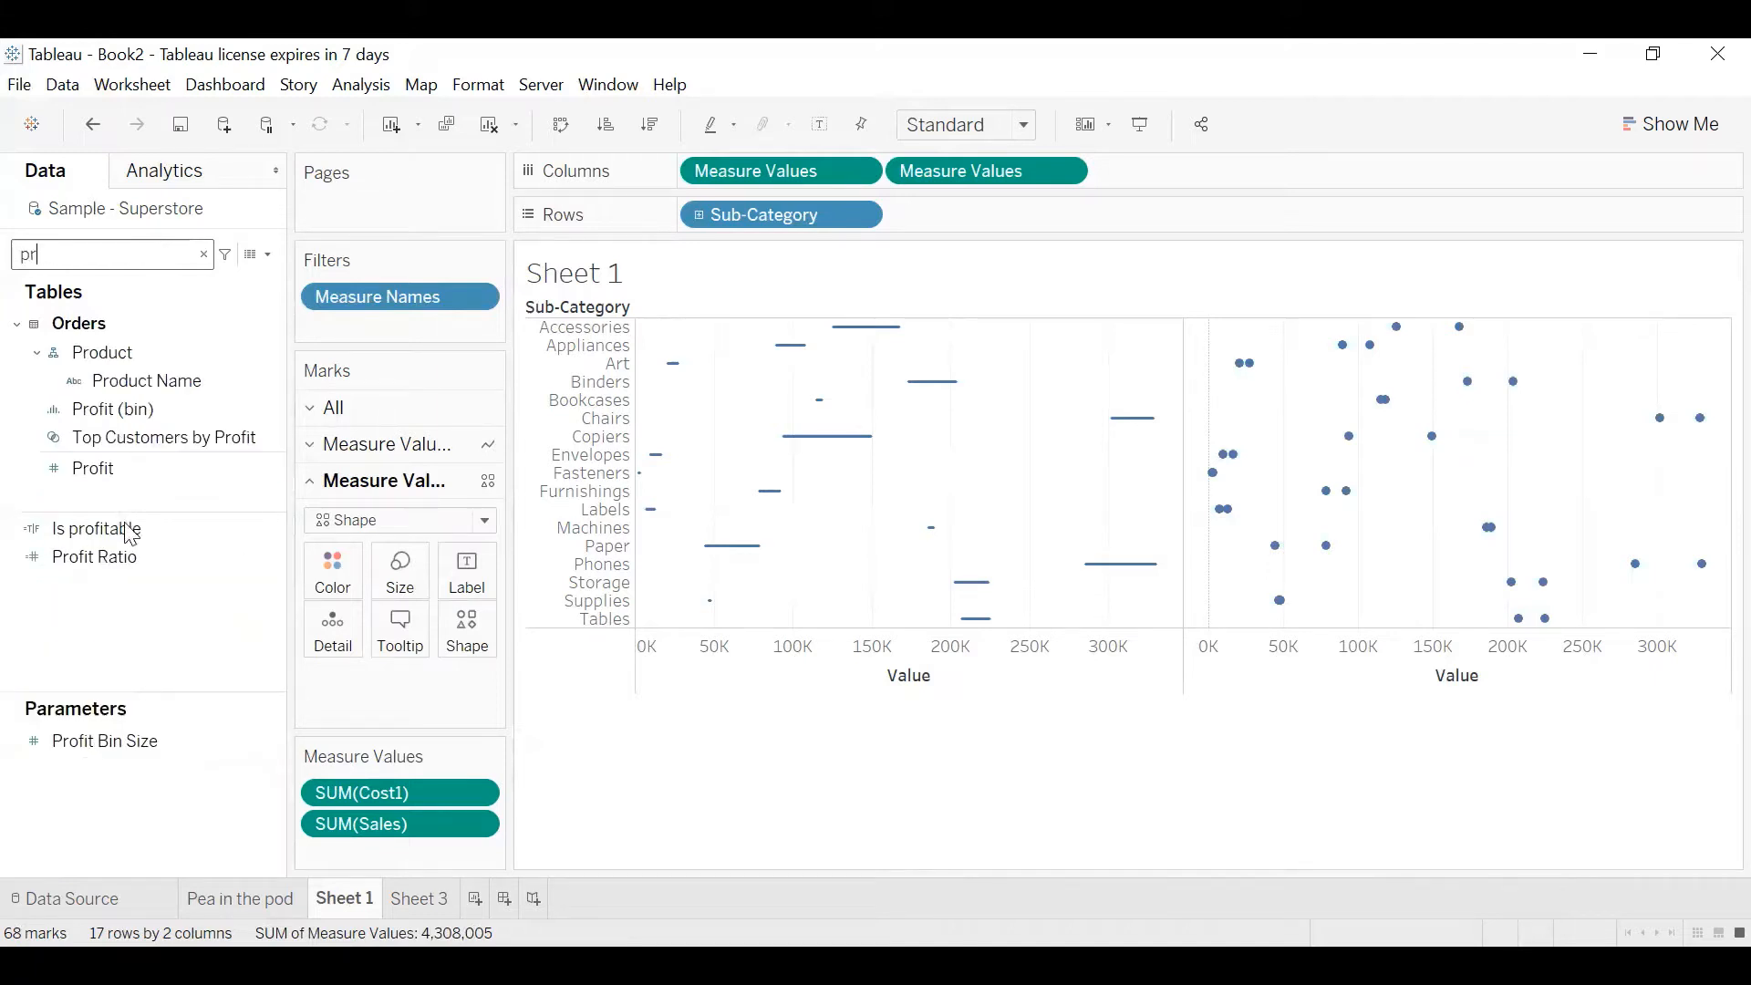
{"action": "left_click", "coordinate": [94, 539]}
{"action": "left_click", "coordinate": [113, 529]}
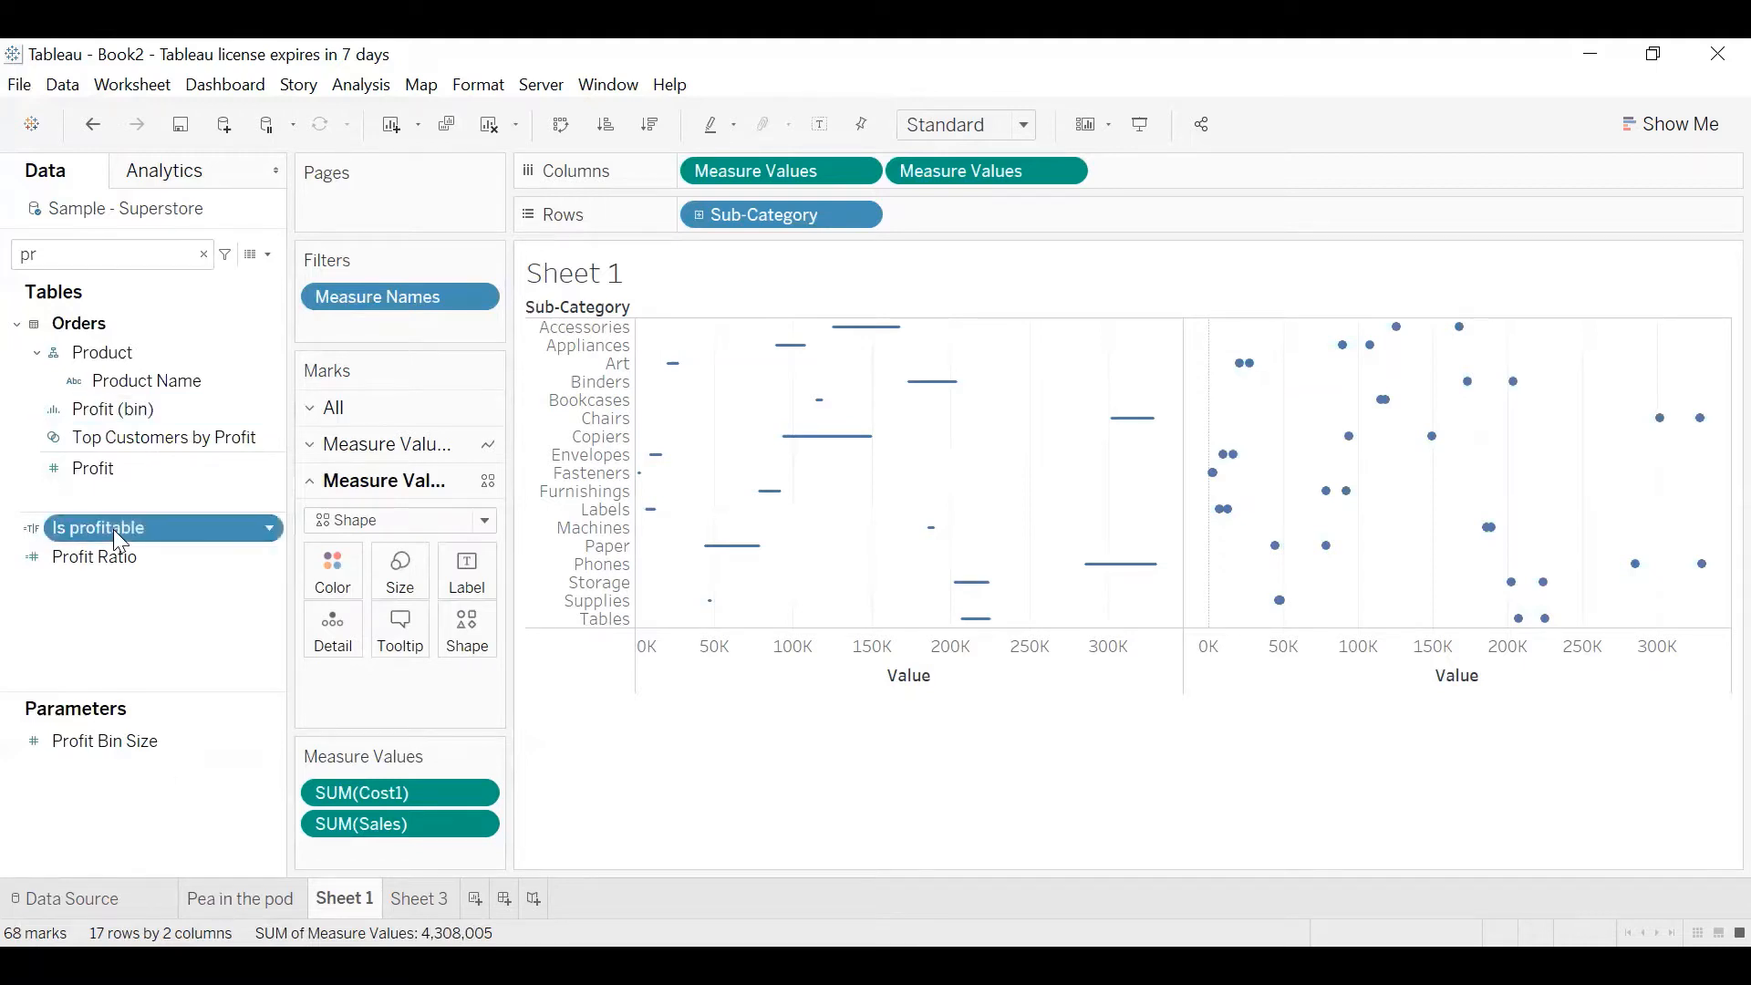
{"action": "right_click", "coordinate": [143, 460]}
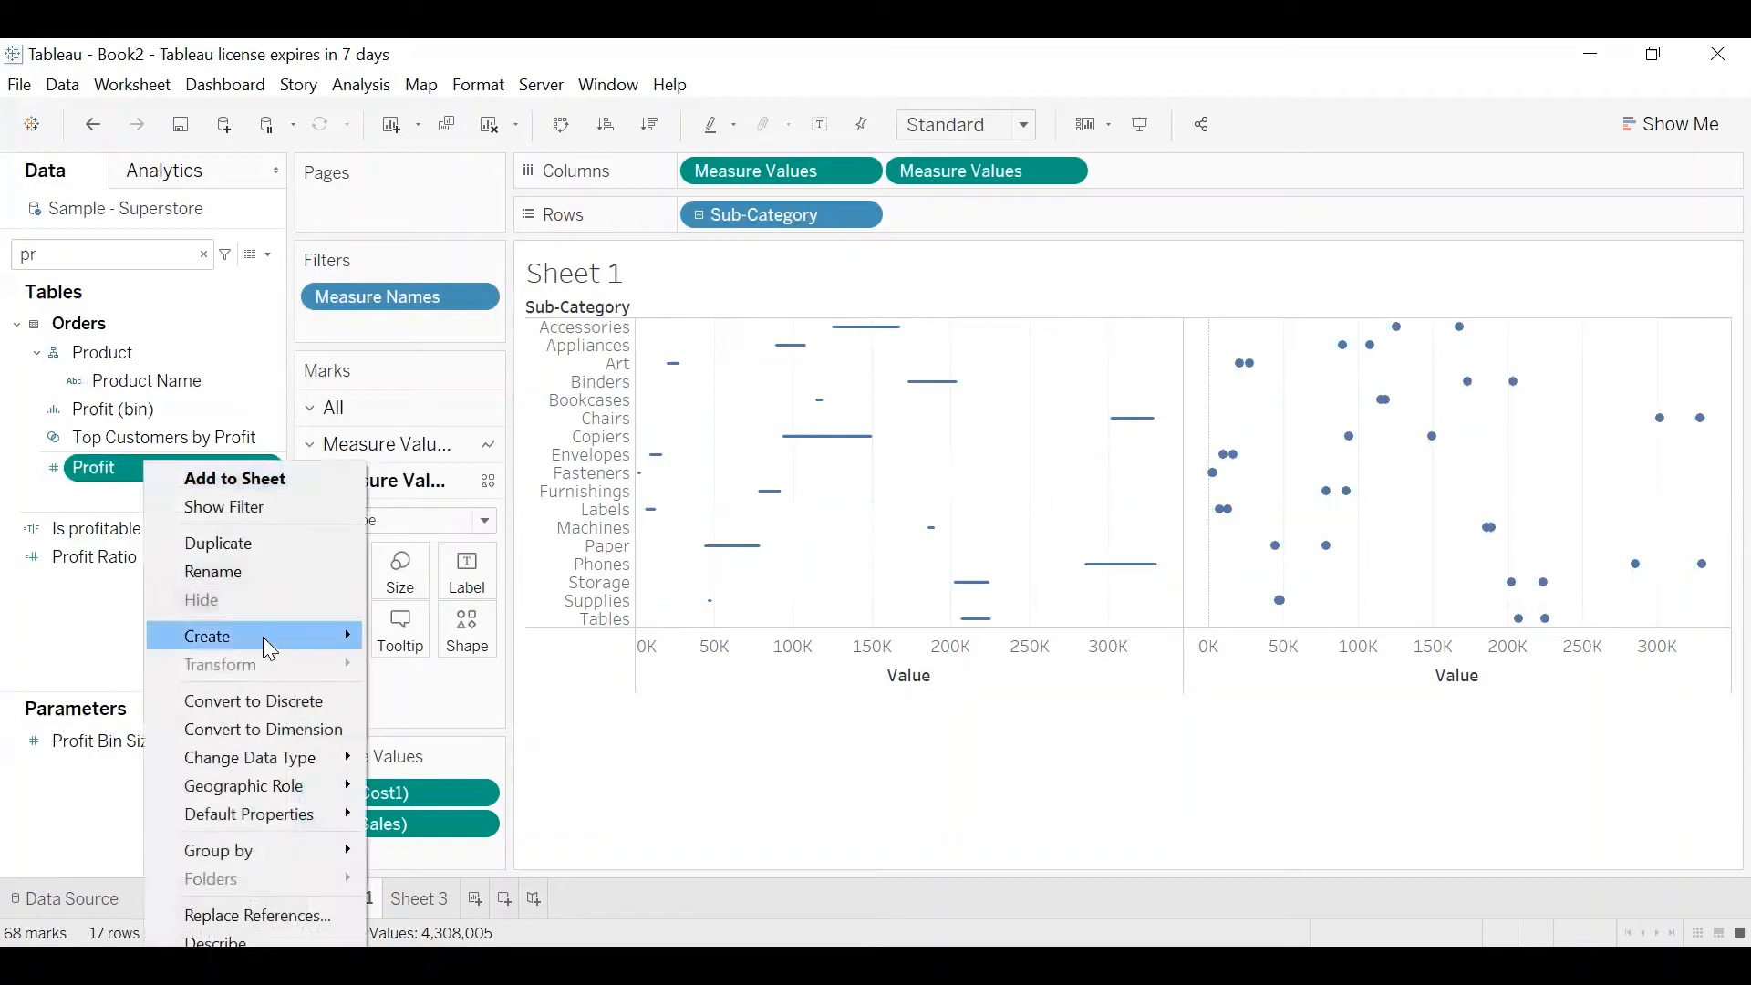
{"action": "mouse_move", "coordinate": [262, 636]}
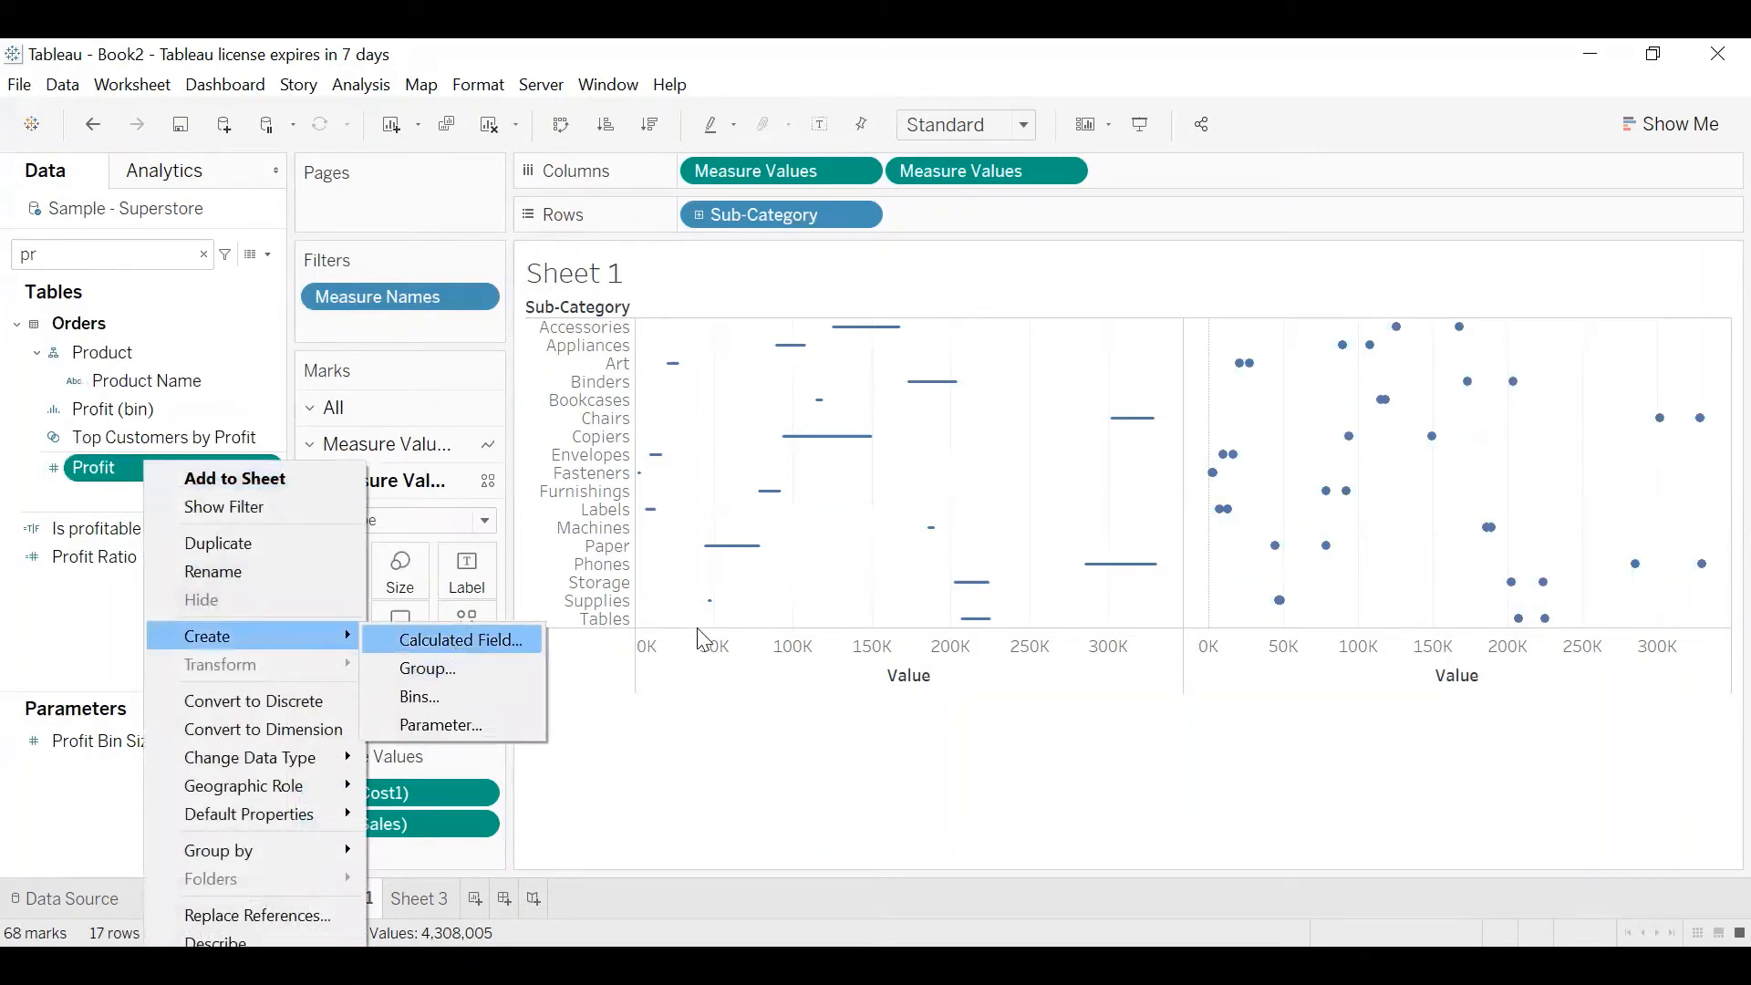
{"action": "left_click", "coordinate": [459, 639]}
{"action": "left_click", "coordinate": [702, 422]}
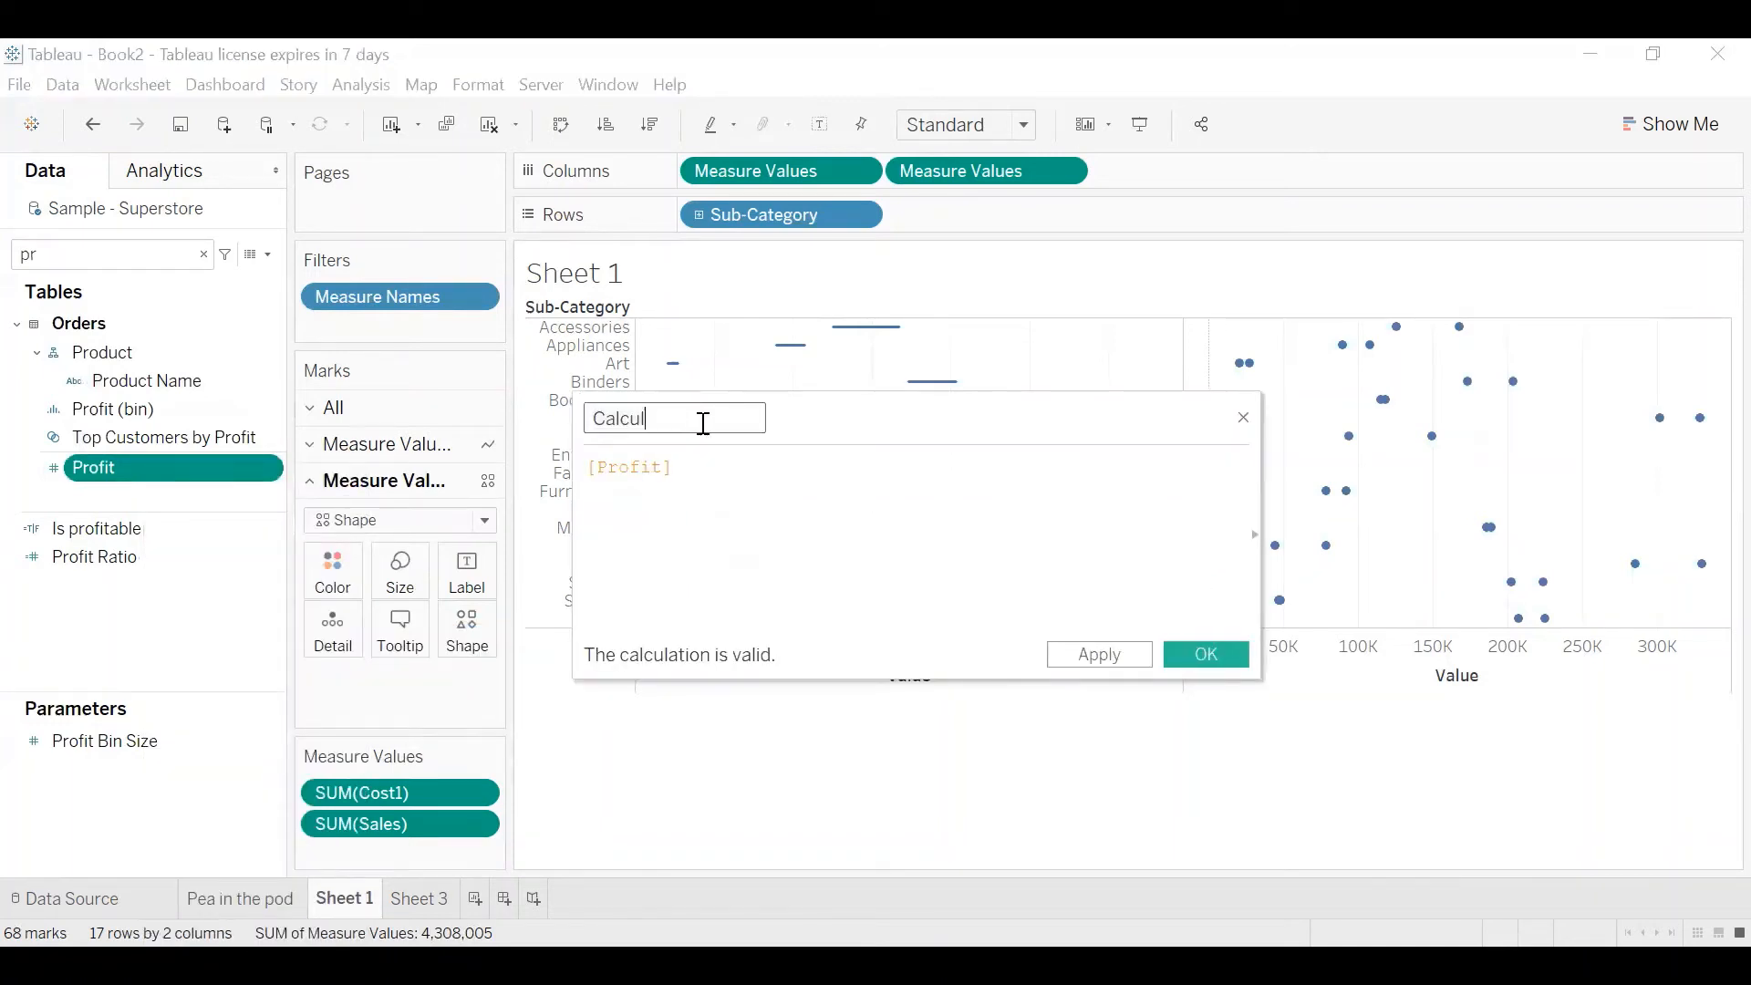
{"action": "key", "text": "BackSpace"}
{"action": "key", "text": "BackSpace"}
{"action": "key", "text": "BackSpace"}
{"action": "type", "text": "{P"}
{"action": "type", "text": "PO"}
{"action": "type", "text": "fitab"}
Define the calculation as SUM([Profit])>0 and save the calculated field
{"action": "left_click", "coordinate": [703, 467]}
{"action": "type", "text": ">0"}
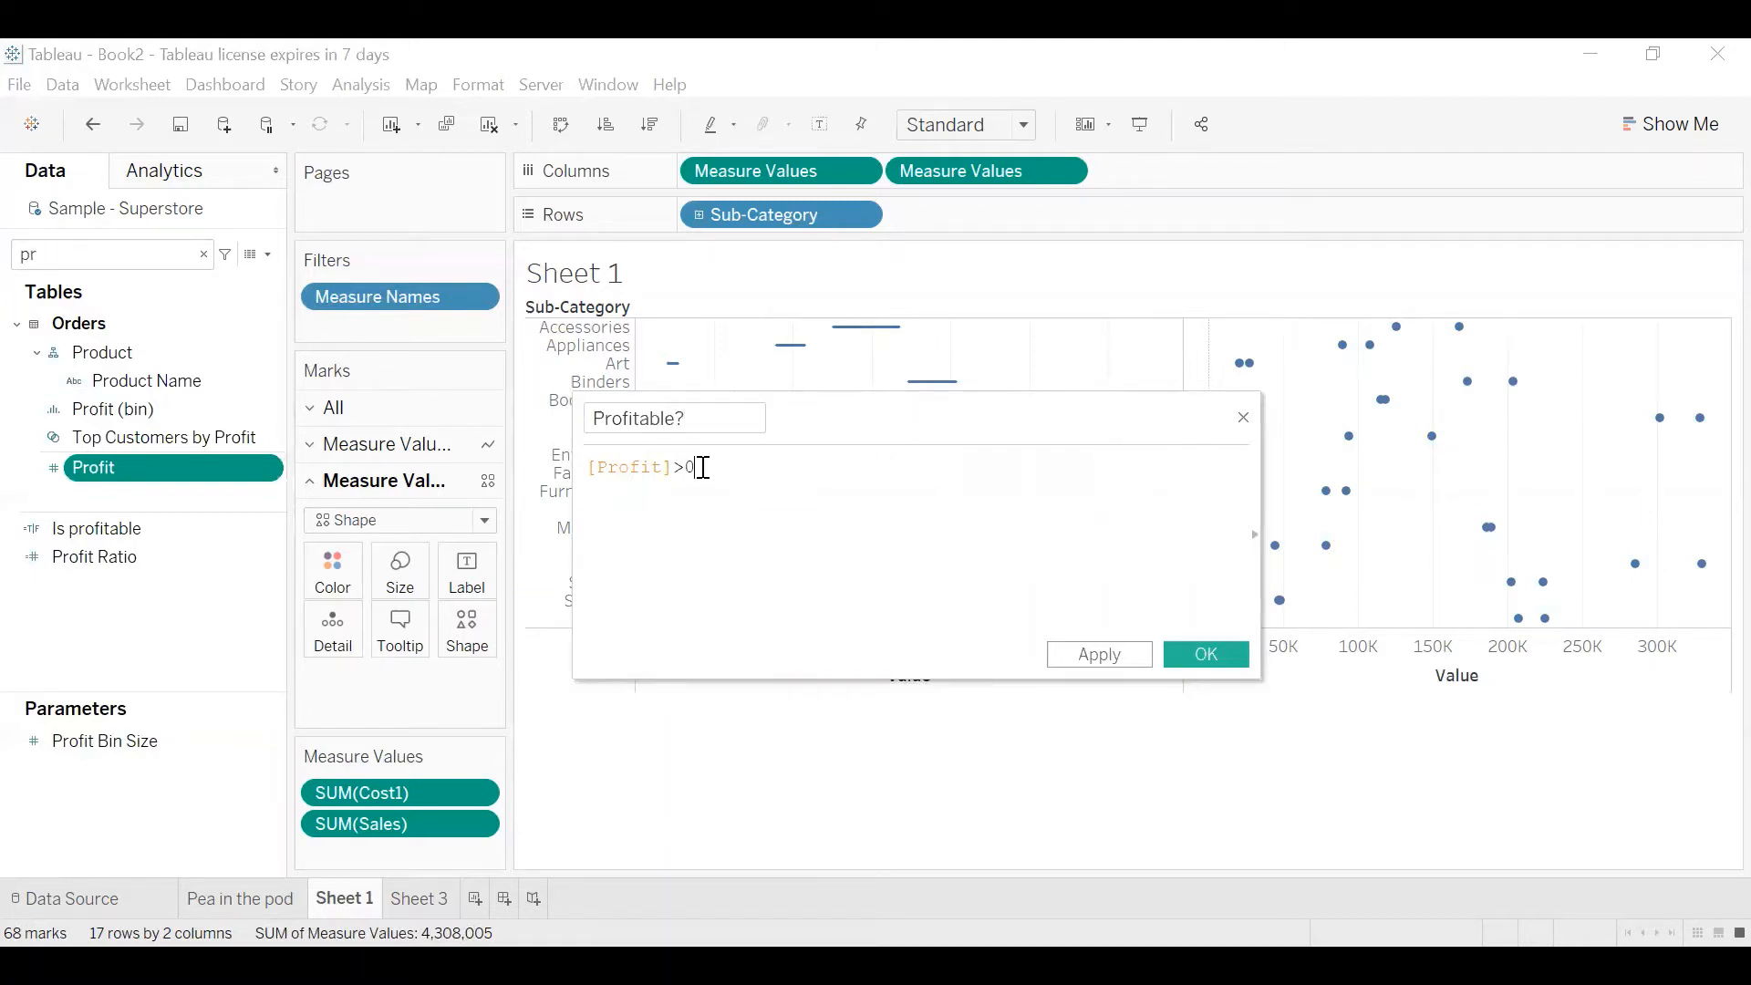
{"action": "left_click", "coordinate": [590, 468]}
{"action": "type", "text": "Su"}
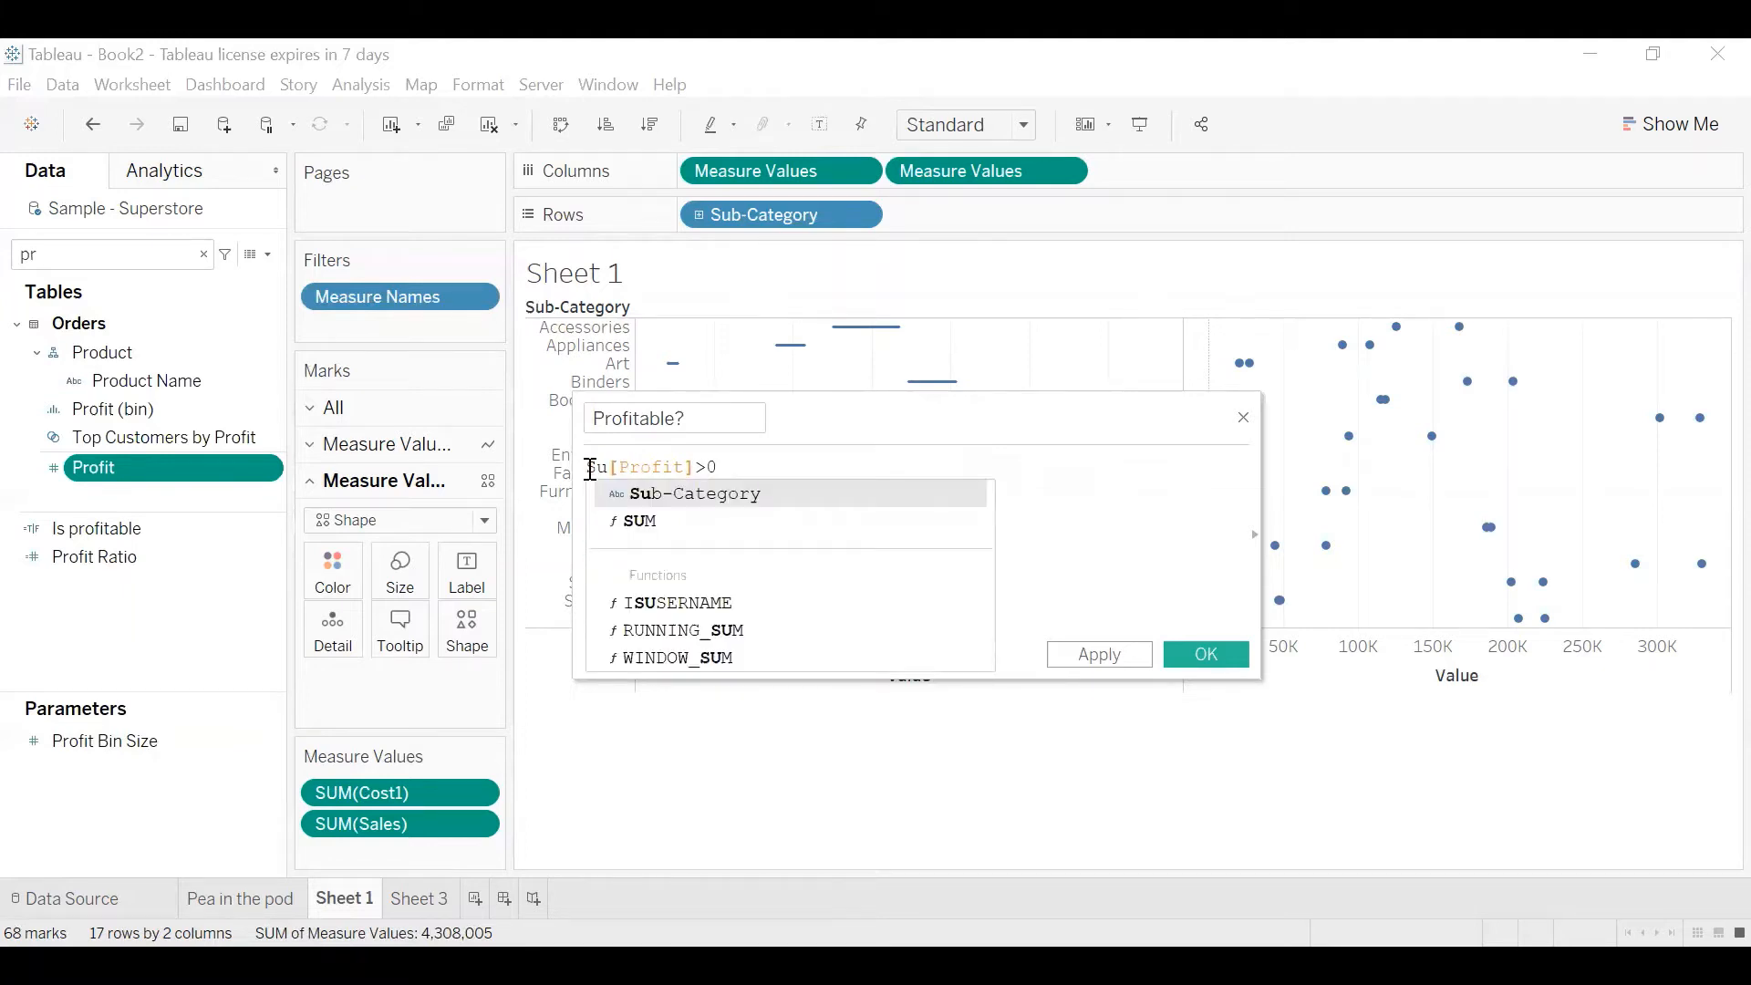
{"action": "type", "text": "m("}
{"action": "key", "text": "Right"}
{"action": "key", "text": "Right"}
{"action": "key", "text": "Right"}
{"action": "key", "text": "Right"}
{"action": "key", "text": "Right"}
{"action": "key", "text": "Right"}
{"action": "key", "text": "Right"}
{"action": "type", "text": ")"}
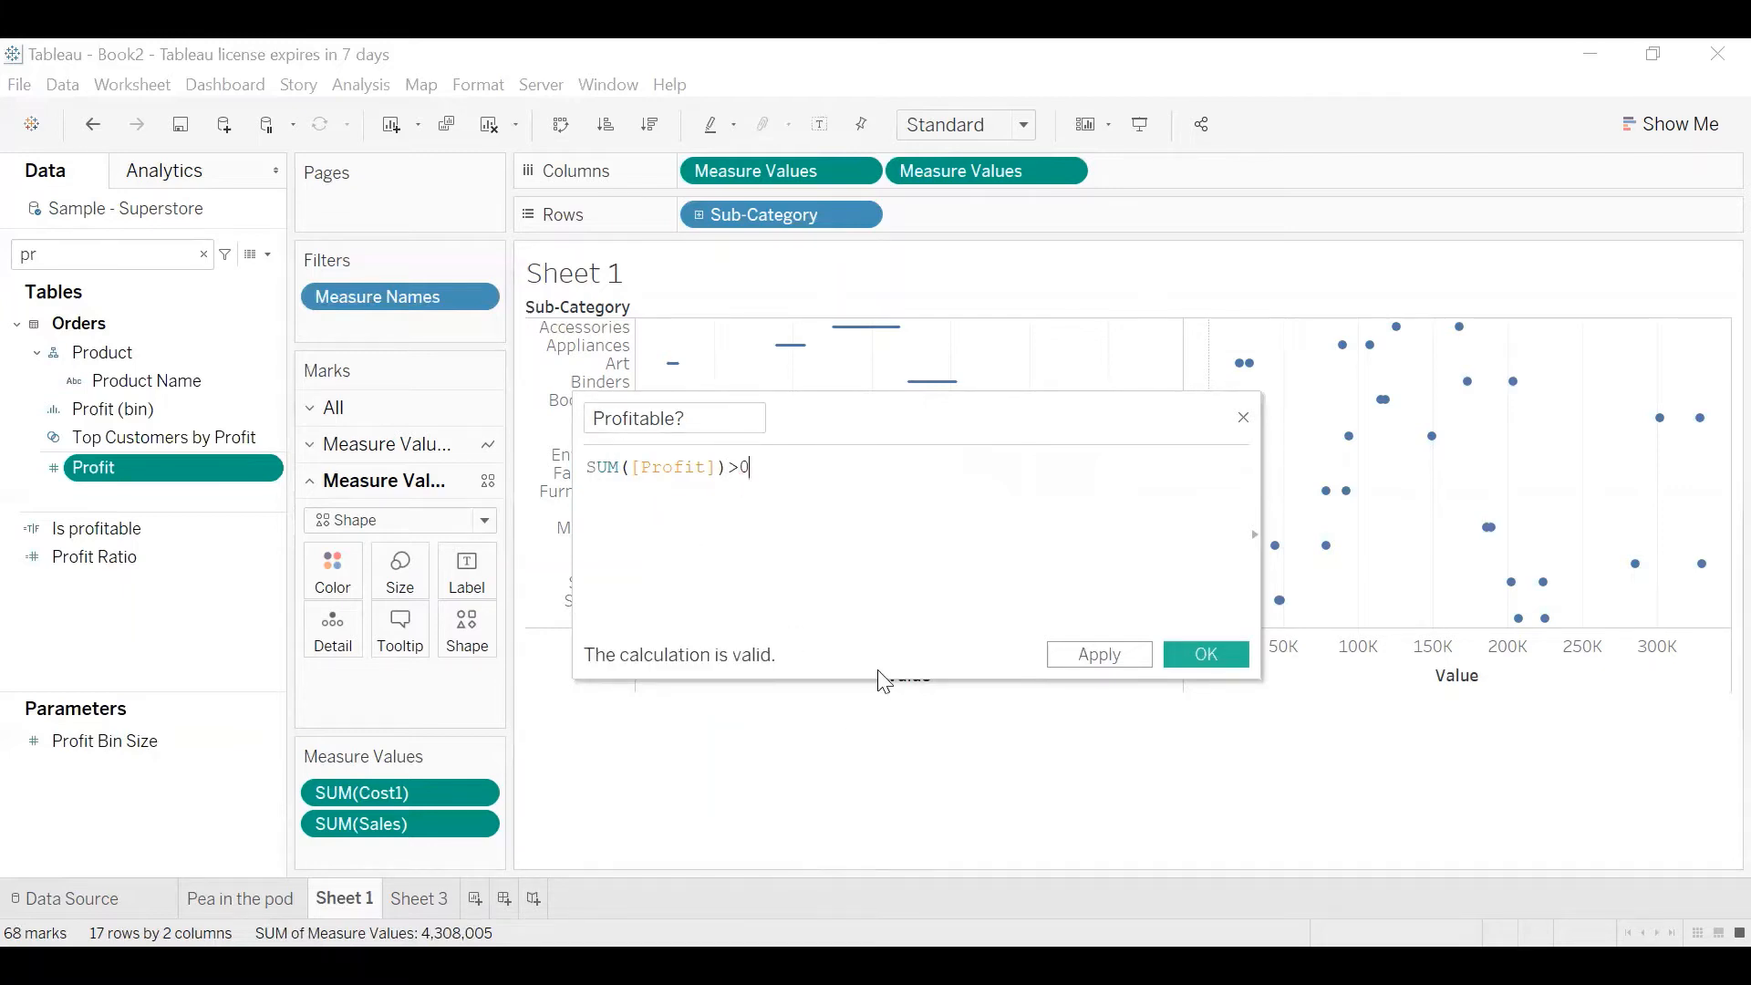
{"action": "left_click", "coordinate": [1206, 657]}
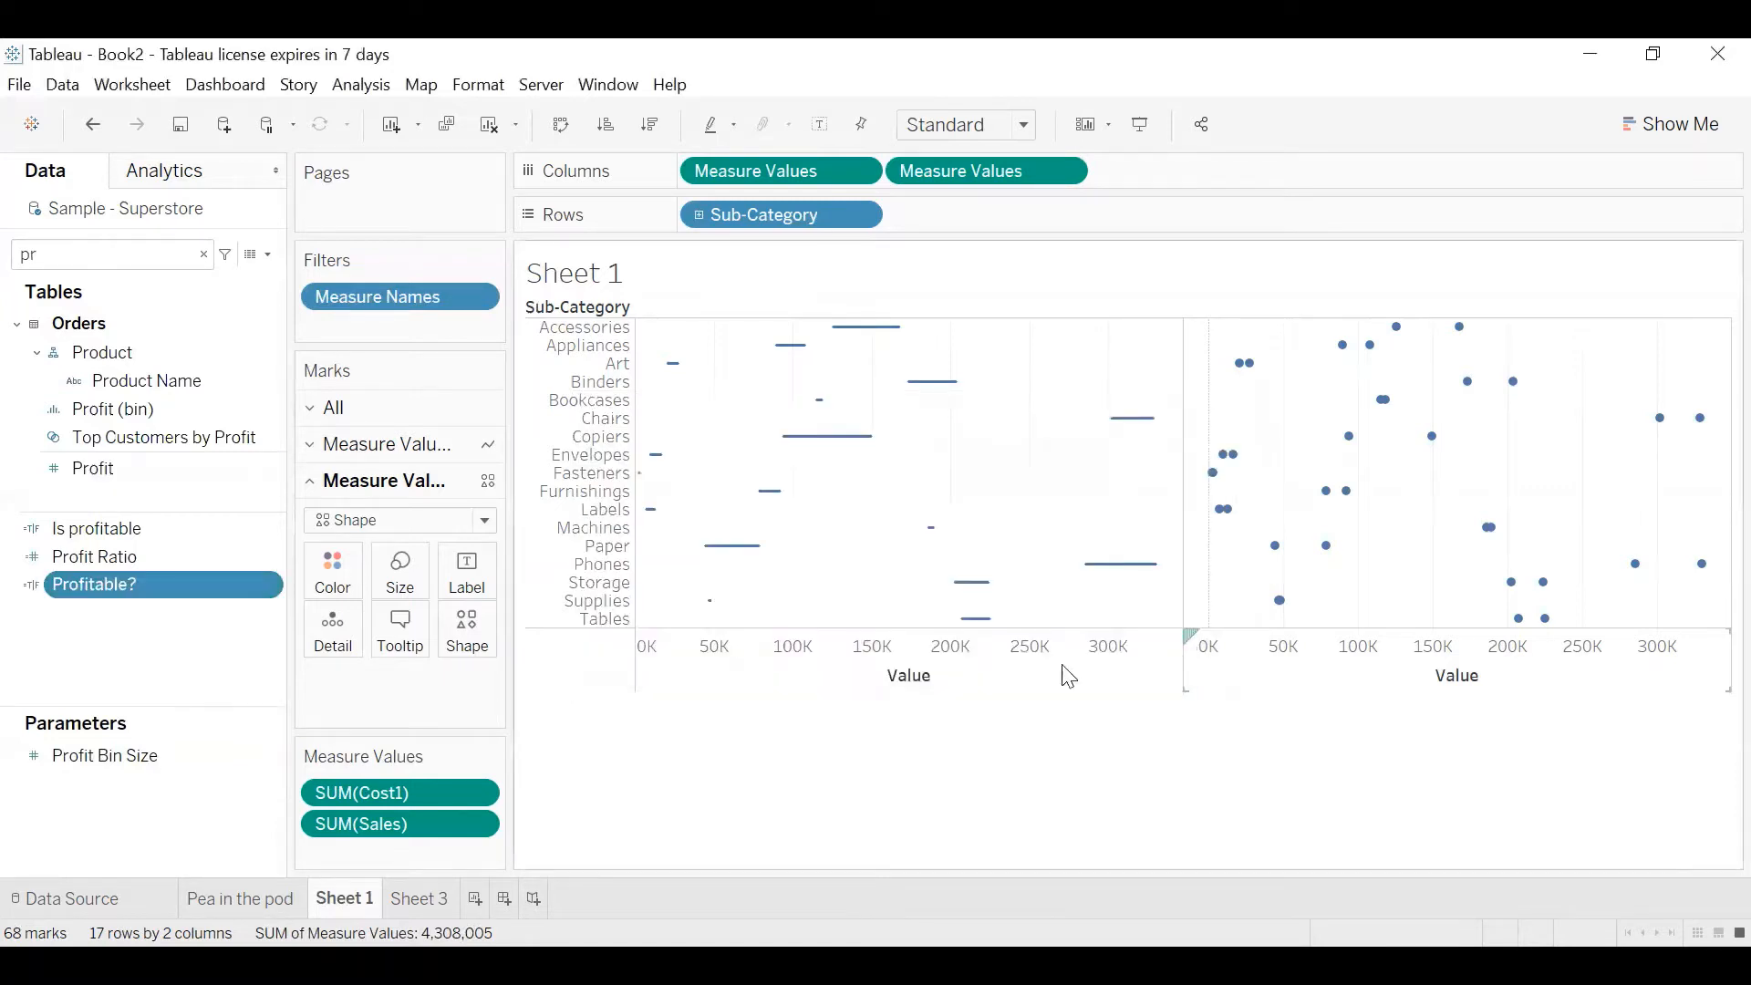
Color the circles of the second Measure Values chart by the Profitable? field and check the marks per Sub-Category
{"action": "left_click_drag", "start_coordinate": [153, 598], "coordinate": [332, 585]}
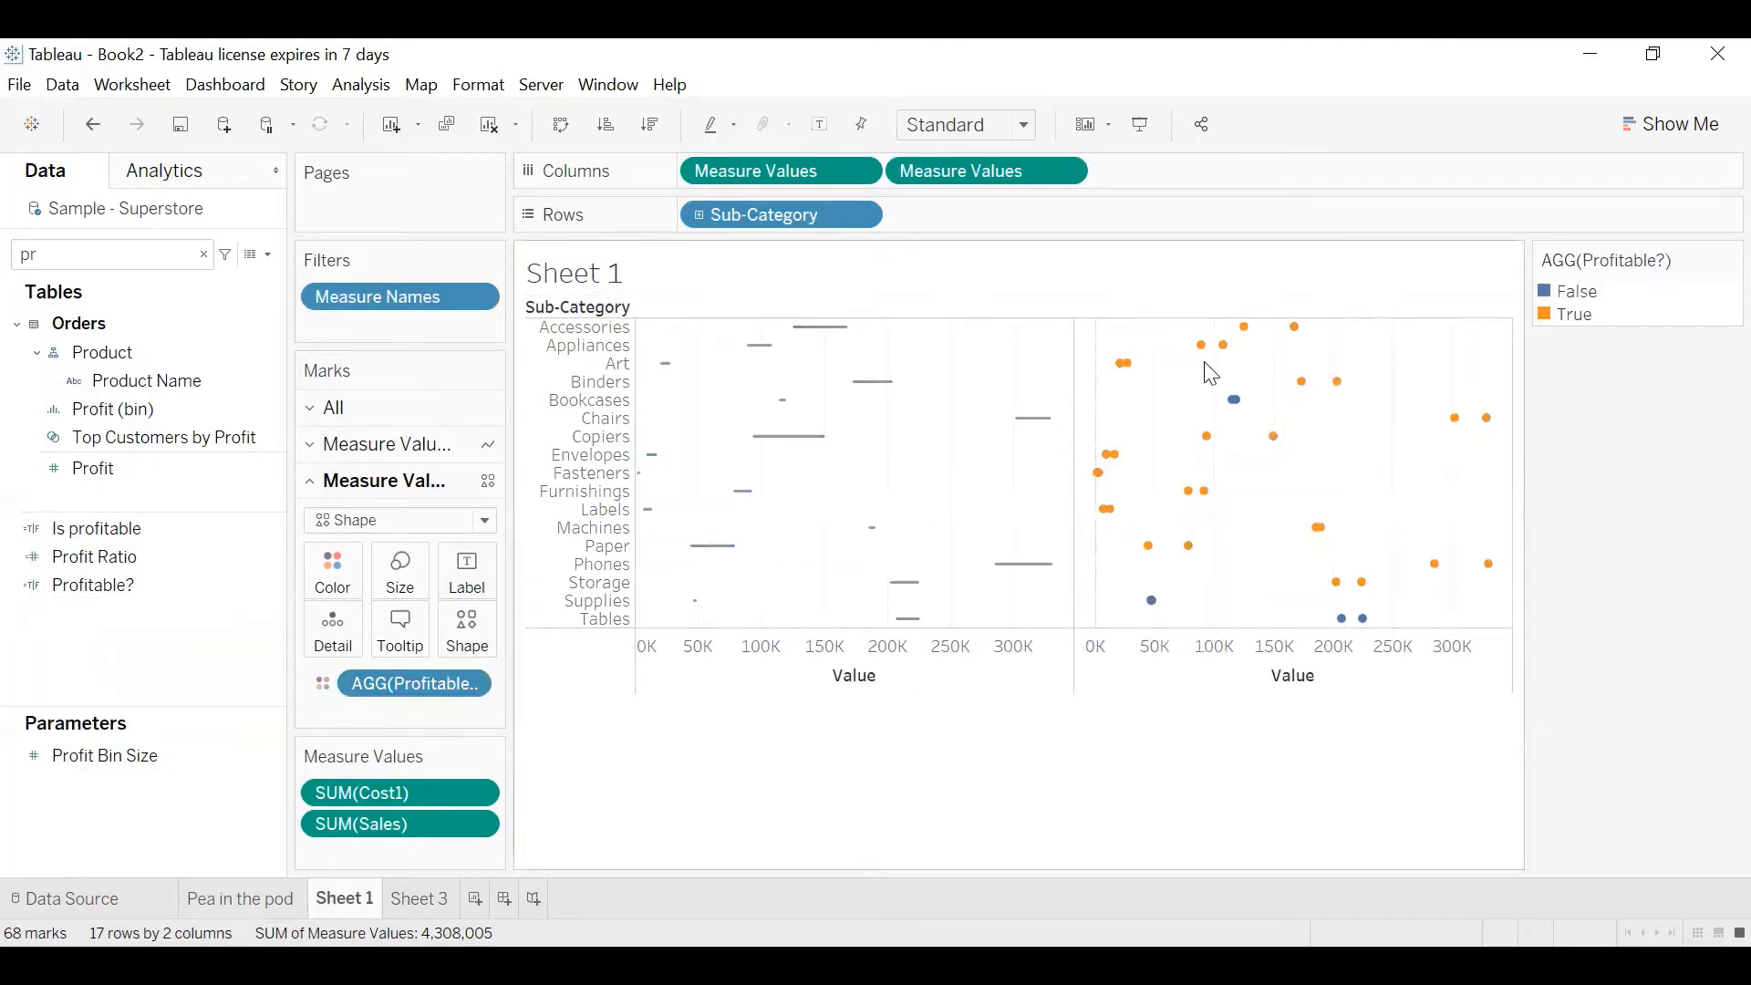
{"action": "mouse_move", "coordinate": [1199, 360]}
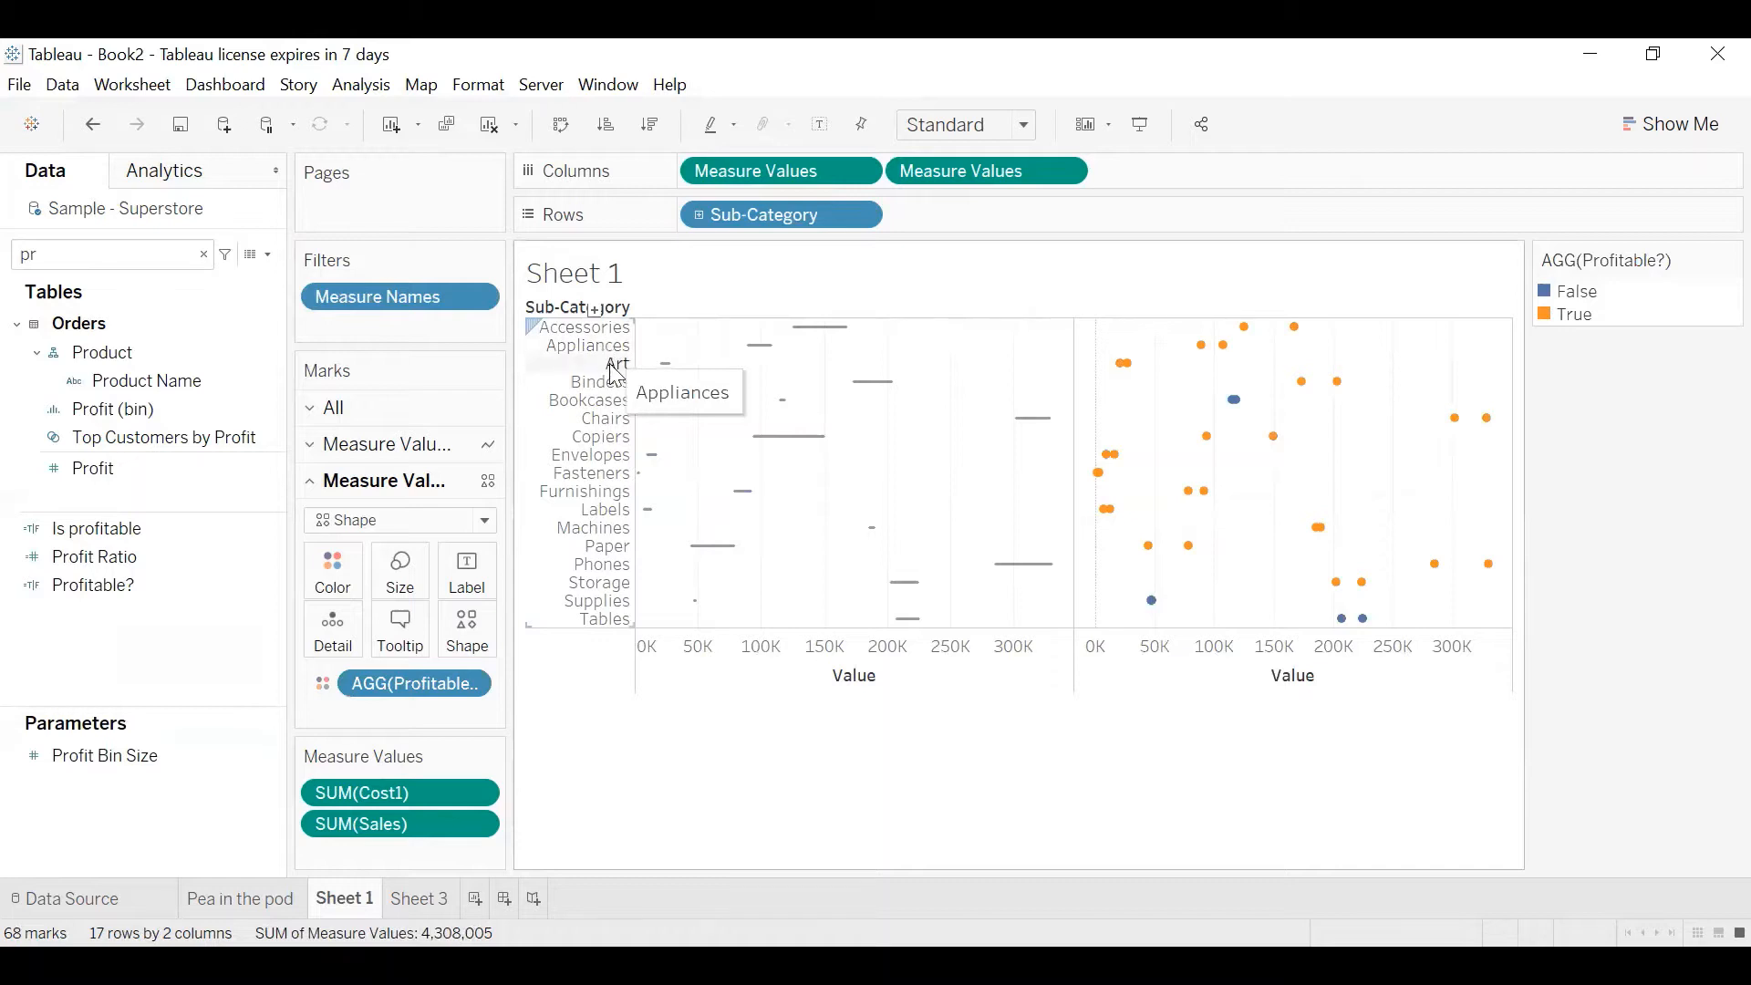
{"action": "mouse_move", "coordinate": [1233, 407]}
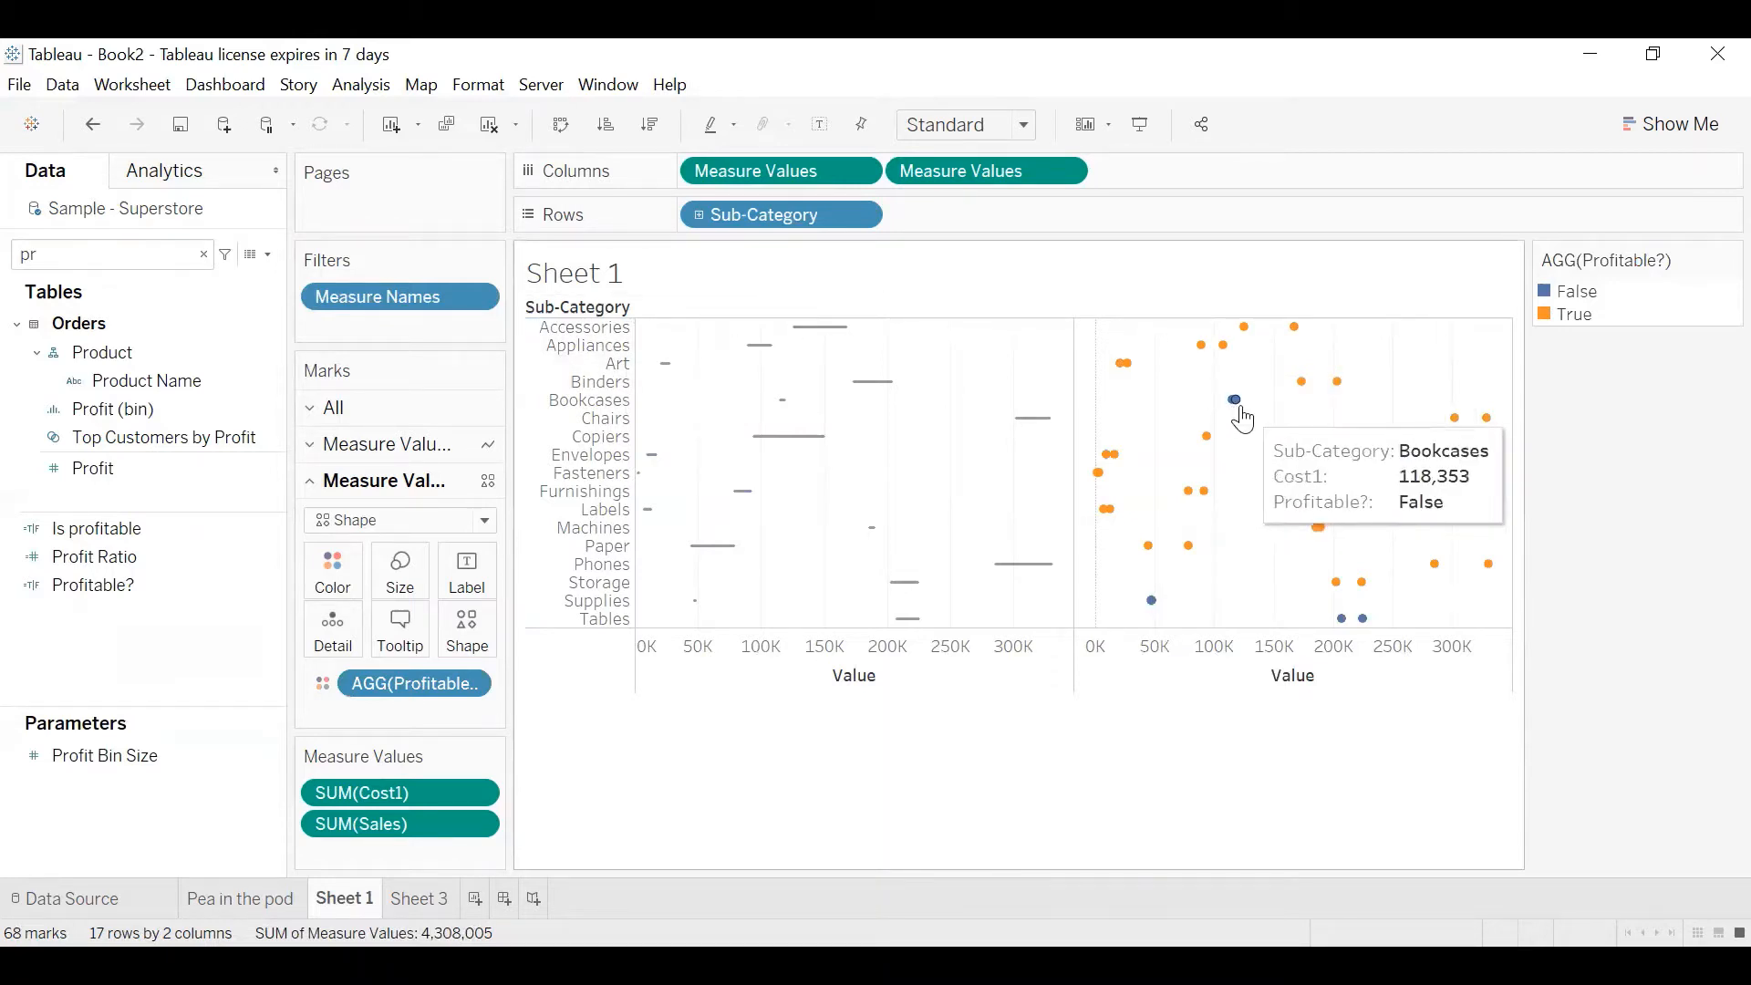
{"action": "mouse_move", "coordinate": [1151, 620]}
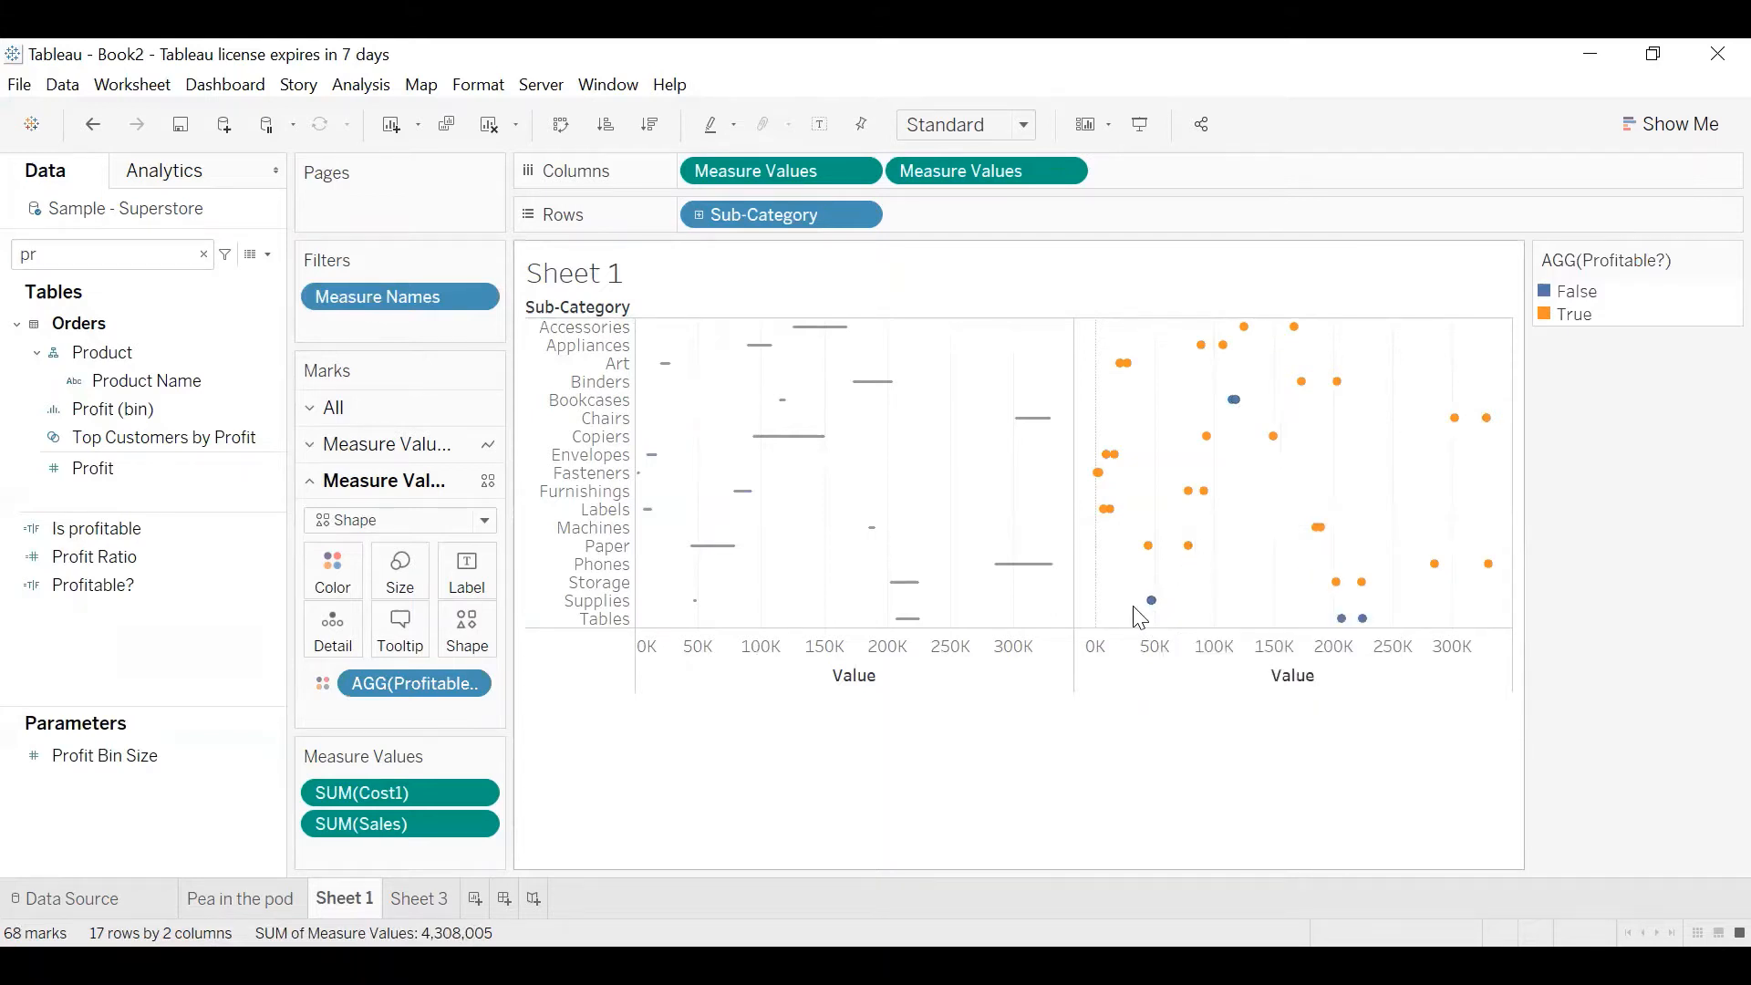
{"action": "mouse_move", "coordinate": [1343, 628]}
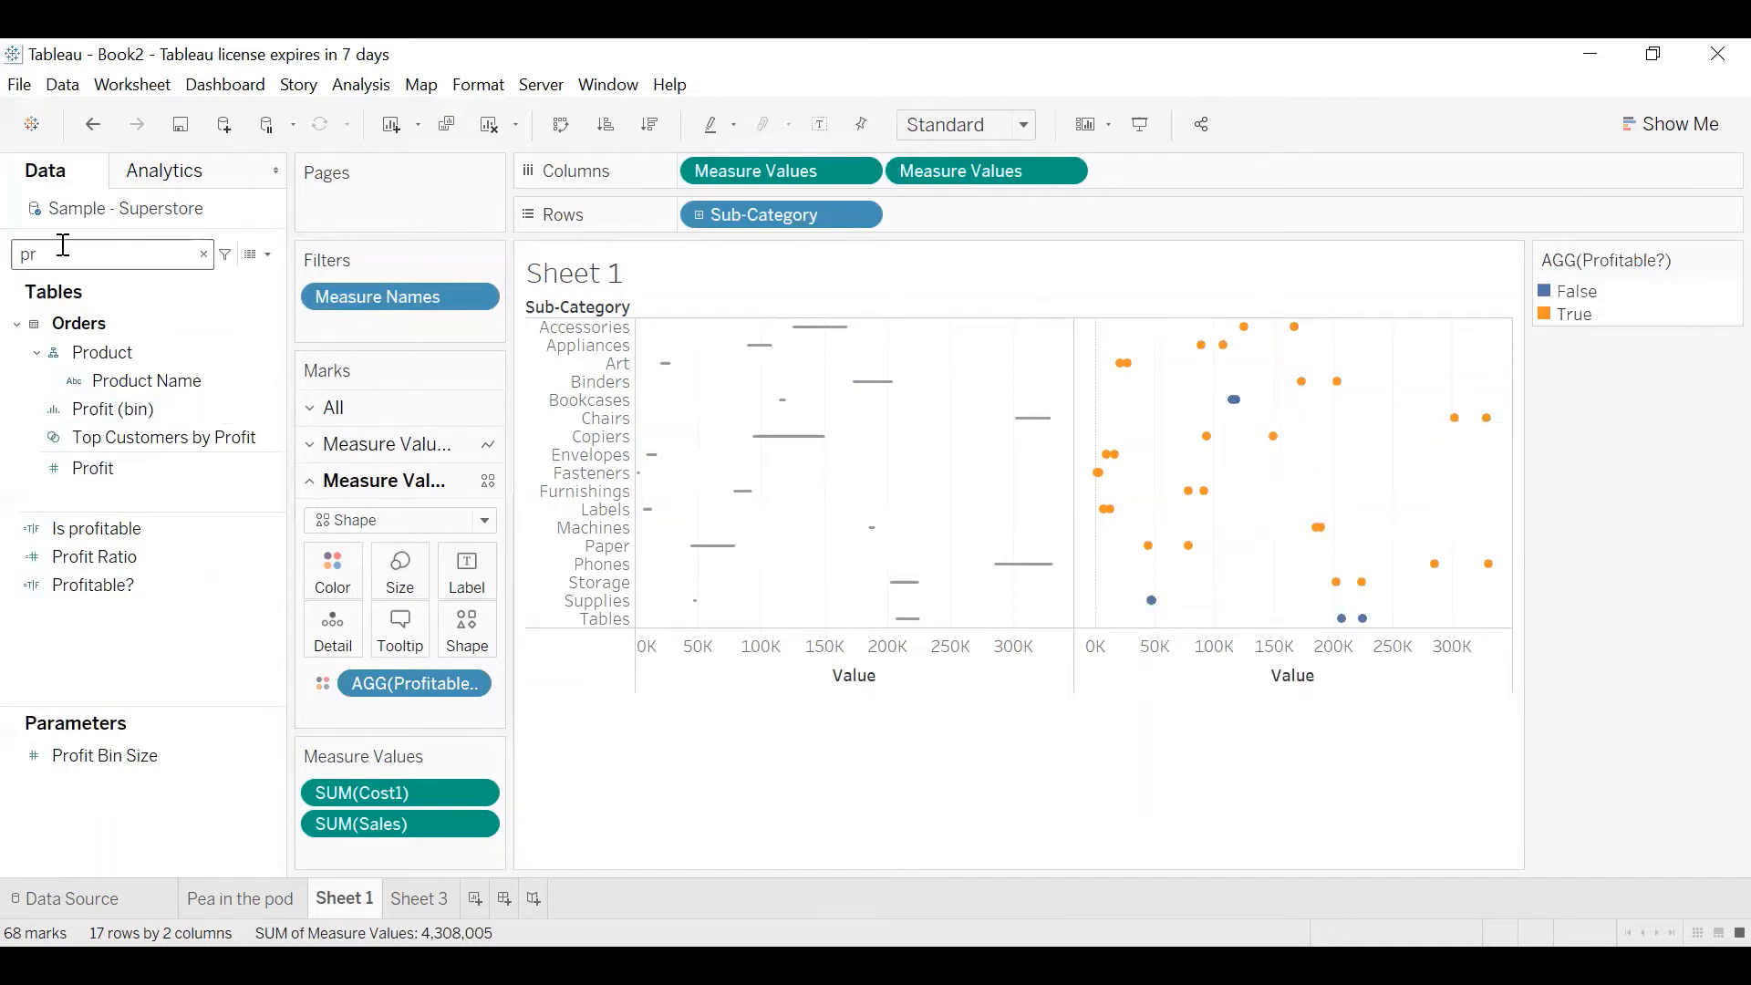
Find Measure Names and add it as a second Color field for the circles alongside Profitable?
{"action": "key", "text": "BackSpace"}
{"action": "key", "text": "BackSpace"}
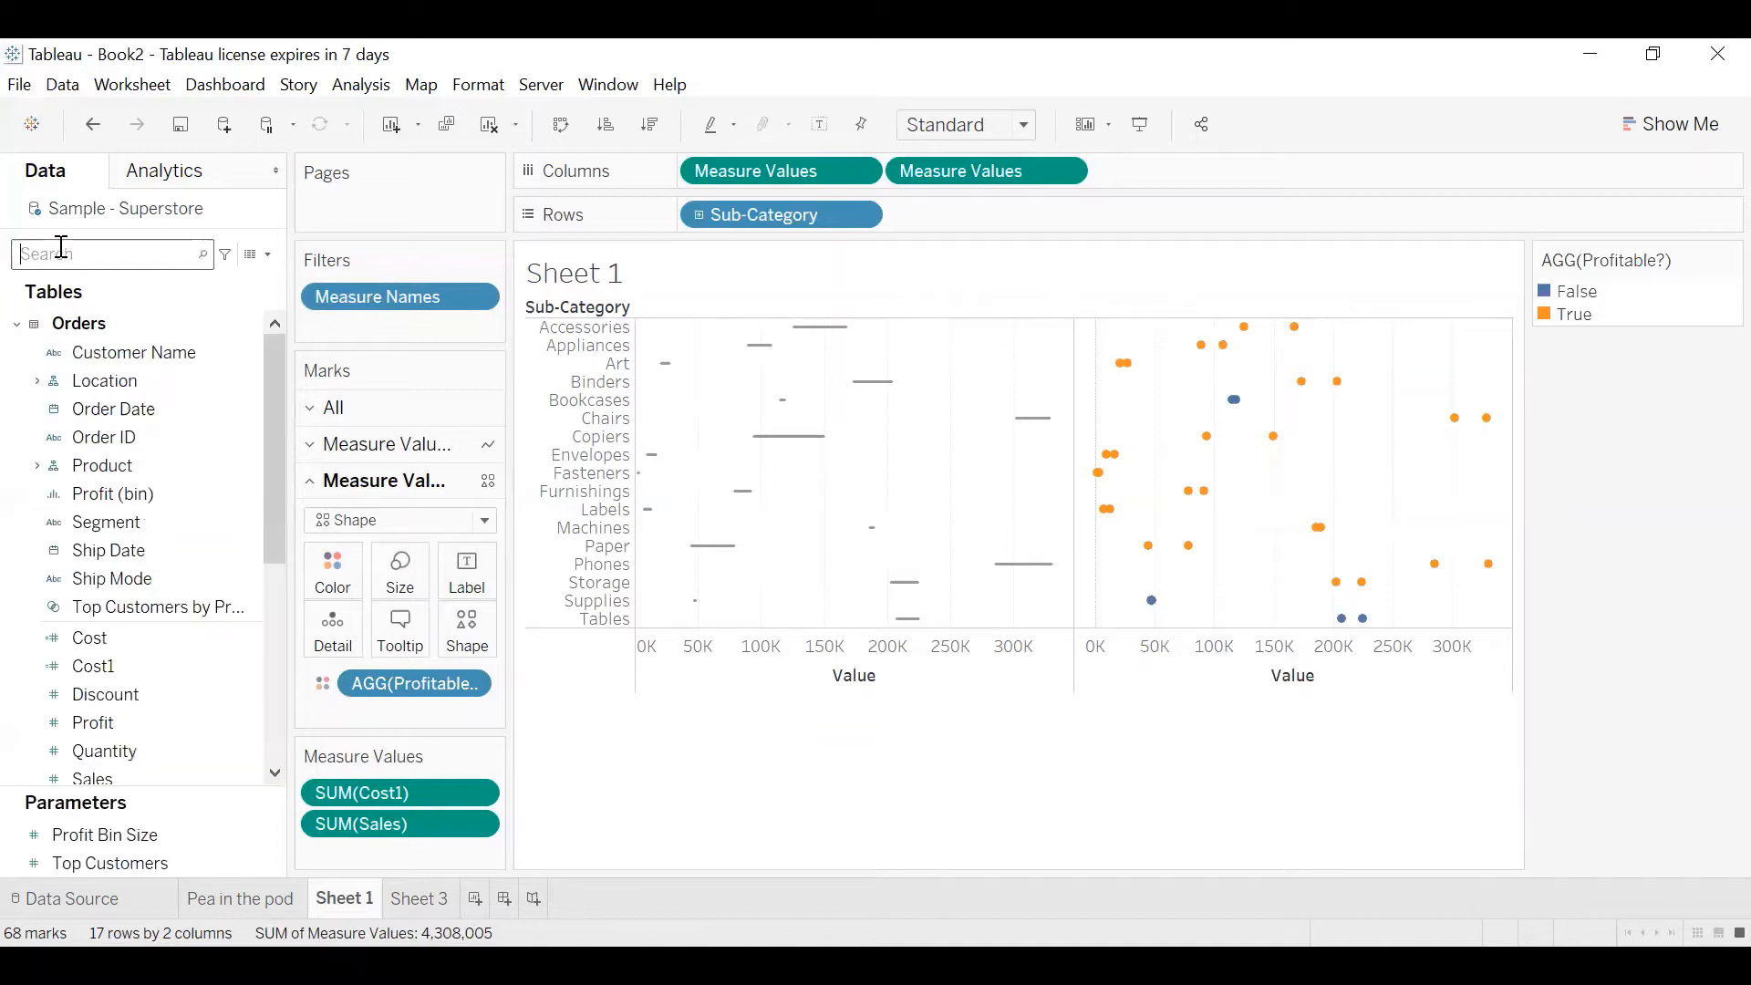
{"action": "type", "text": "mea"}
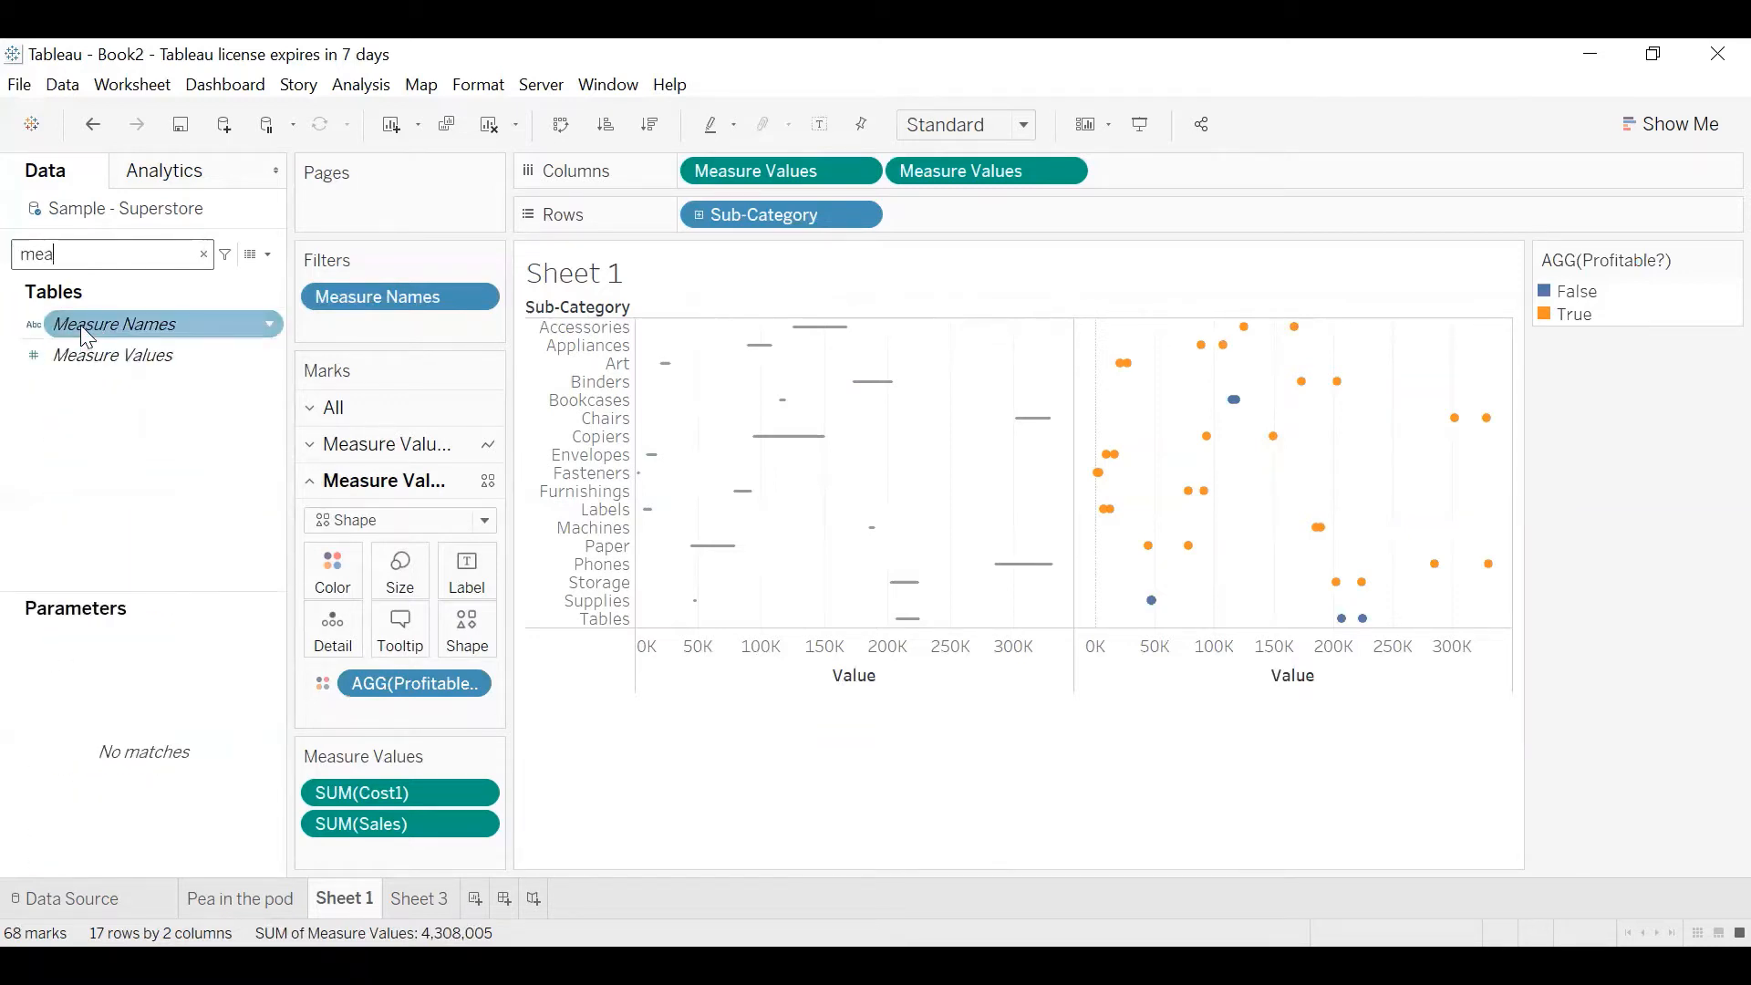
{"action": "left_click_drag", "start_coordinate": [80, 325], "coordinate": [345, 649]}
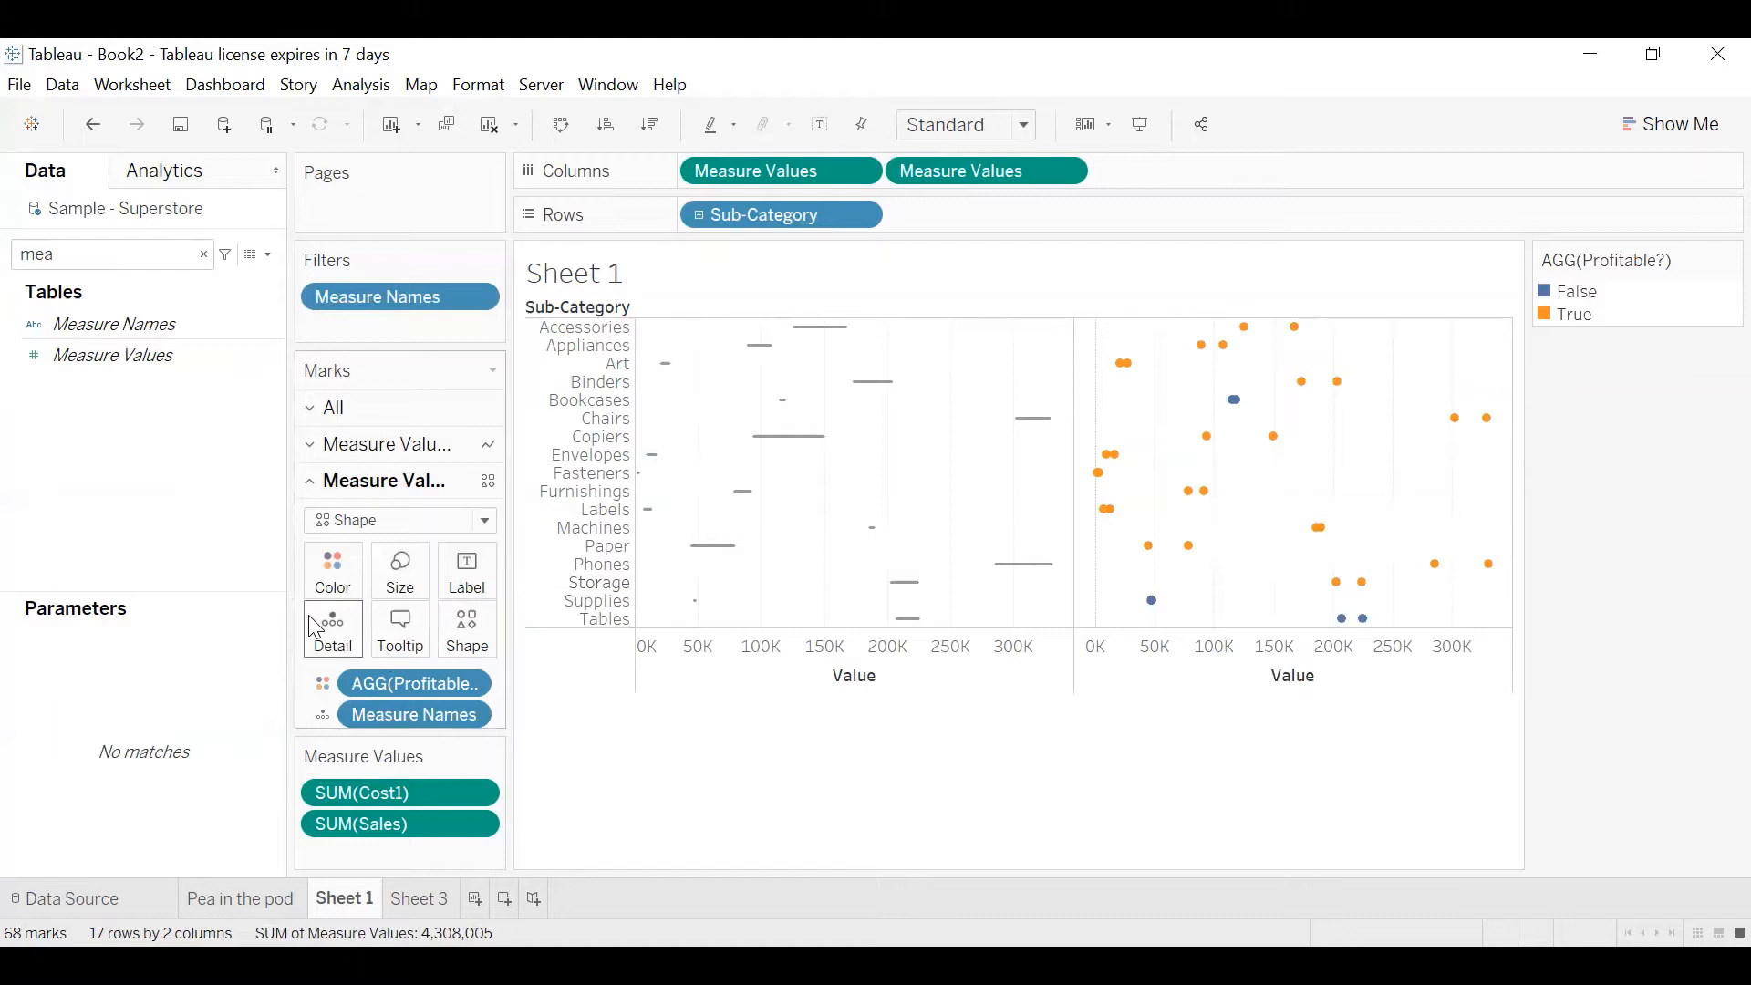
{"action": "left_click", "coordinate": [322, 714]}
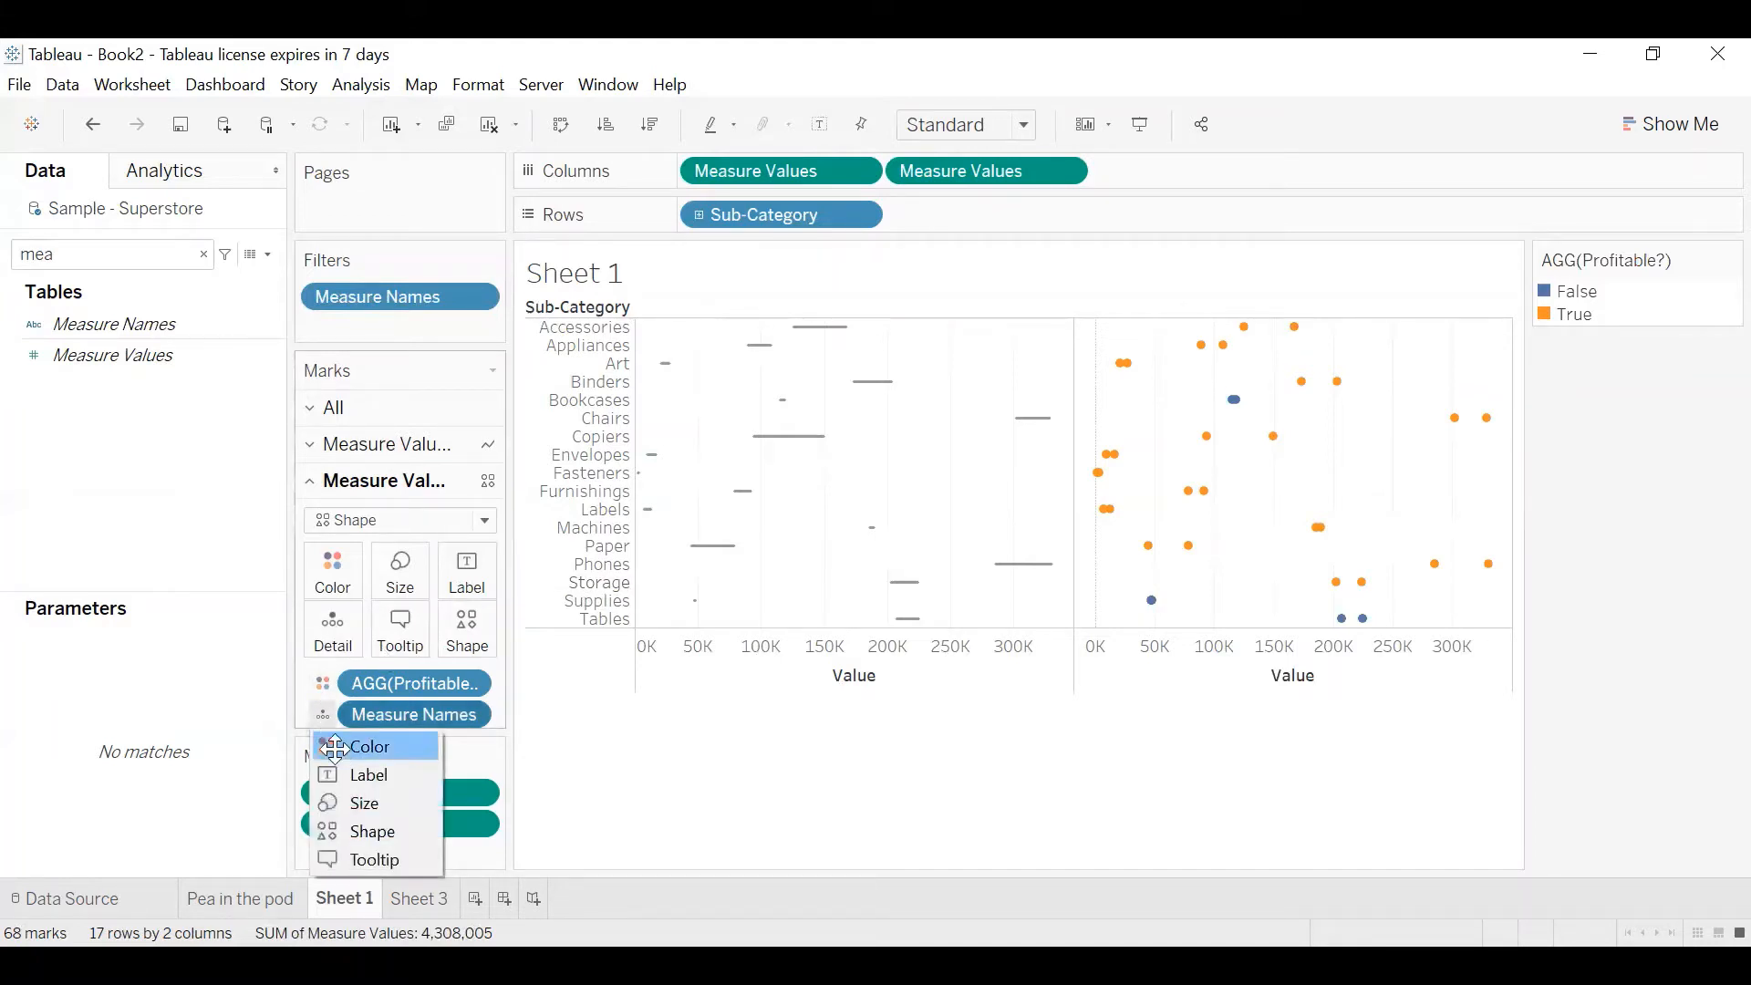
{"action": "left_click", "coordinate": [334, 748]}
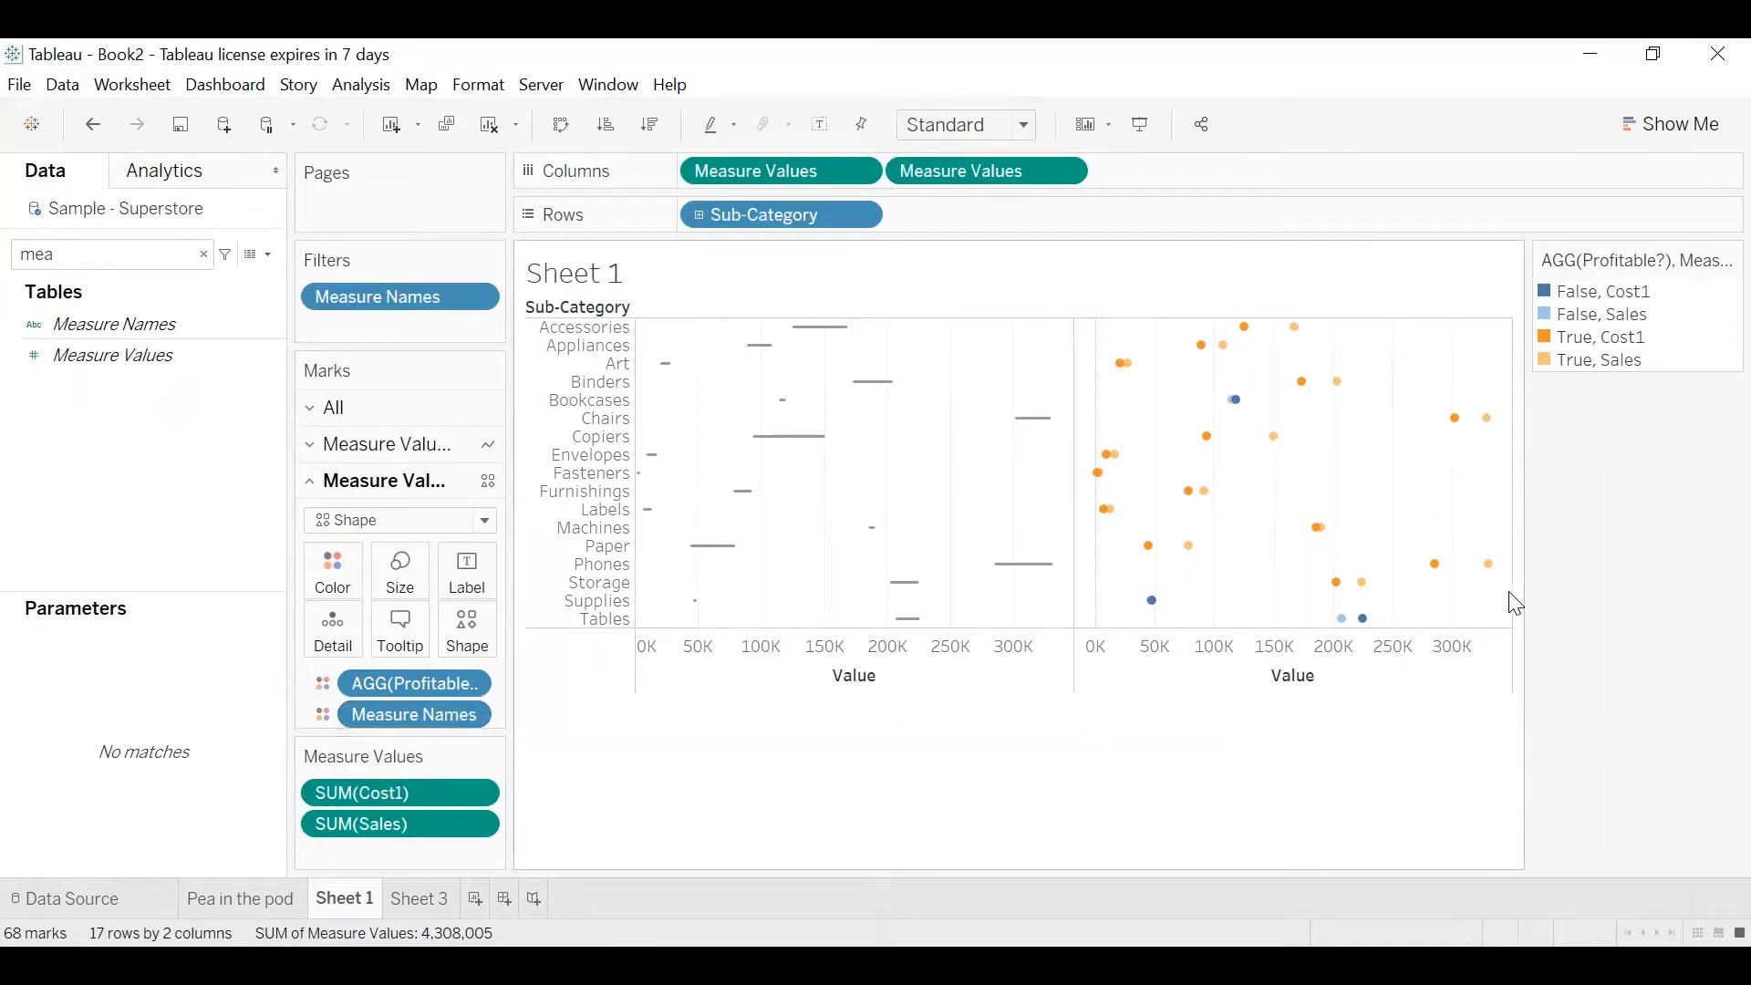
Edit the circle colors, assigning a gray from the Tableau 20 palette to both False, Cost1 and True, Cost1
{"action": "left_click", "coordinate": [339, 571]}
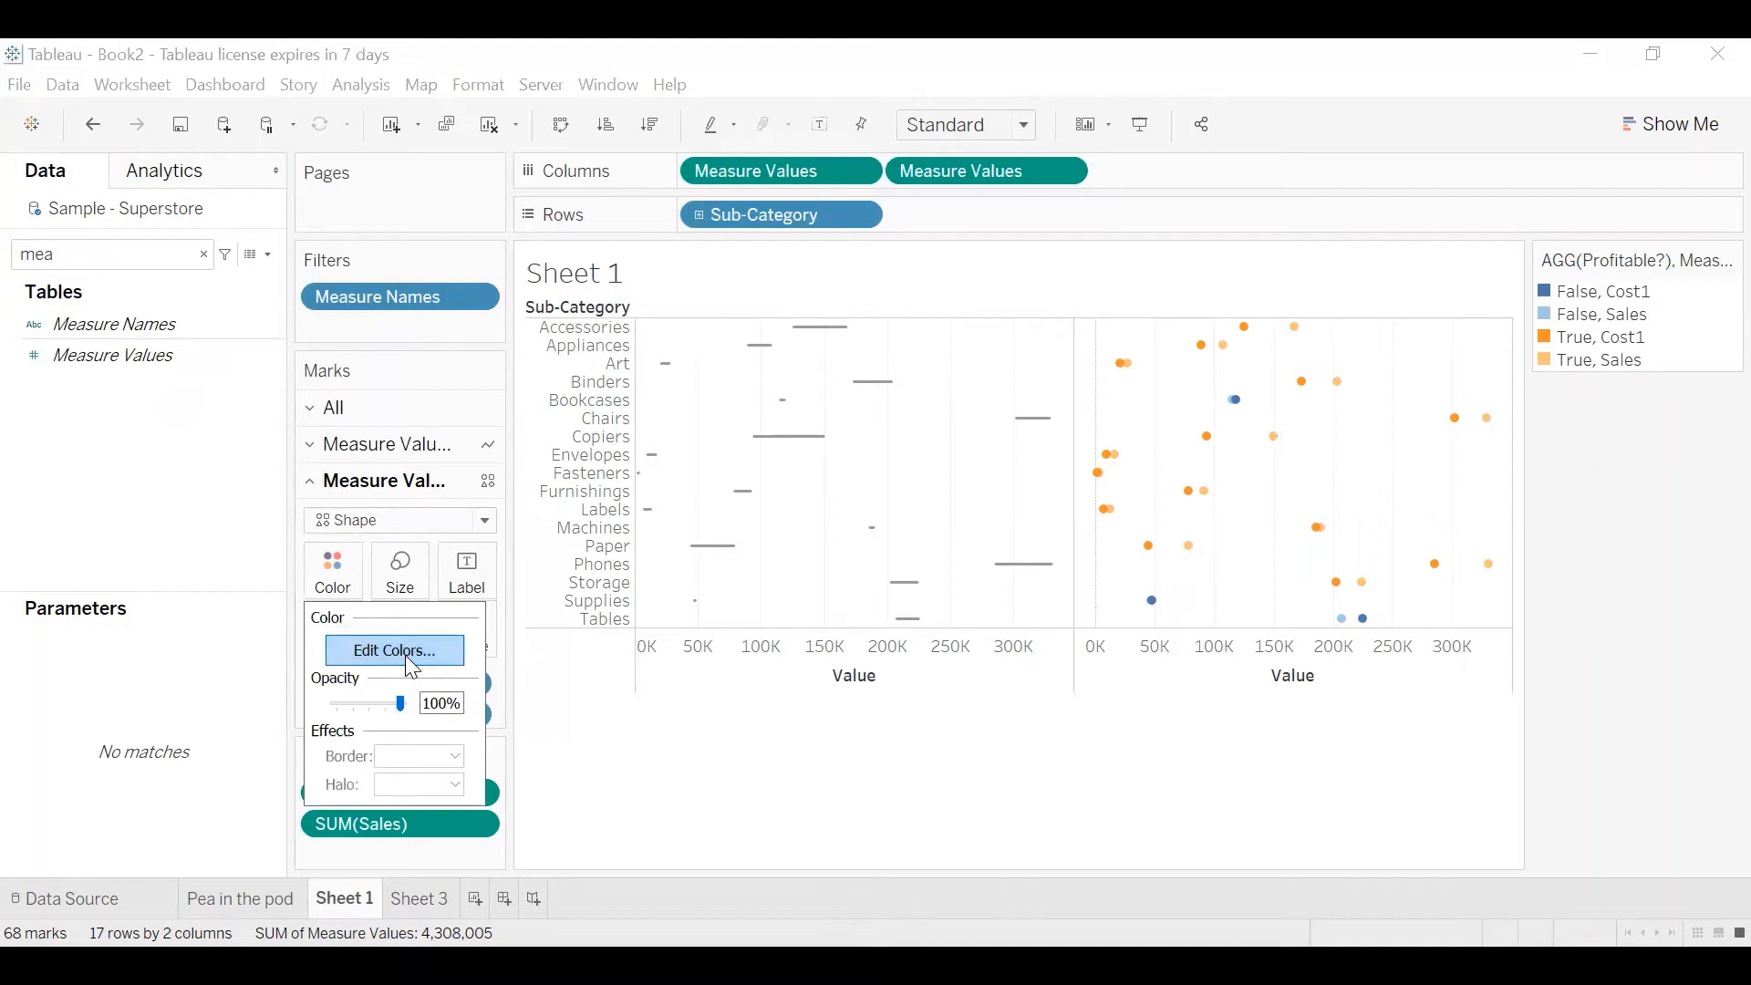
{"action": "left_click", "coordinate": [405, 653]}
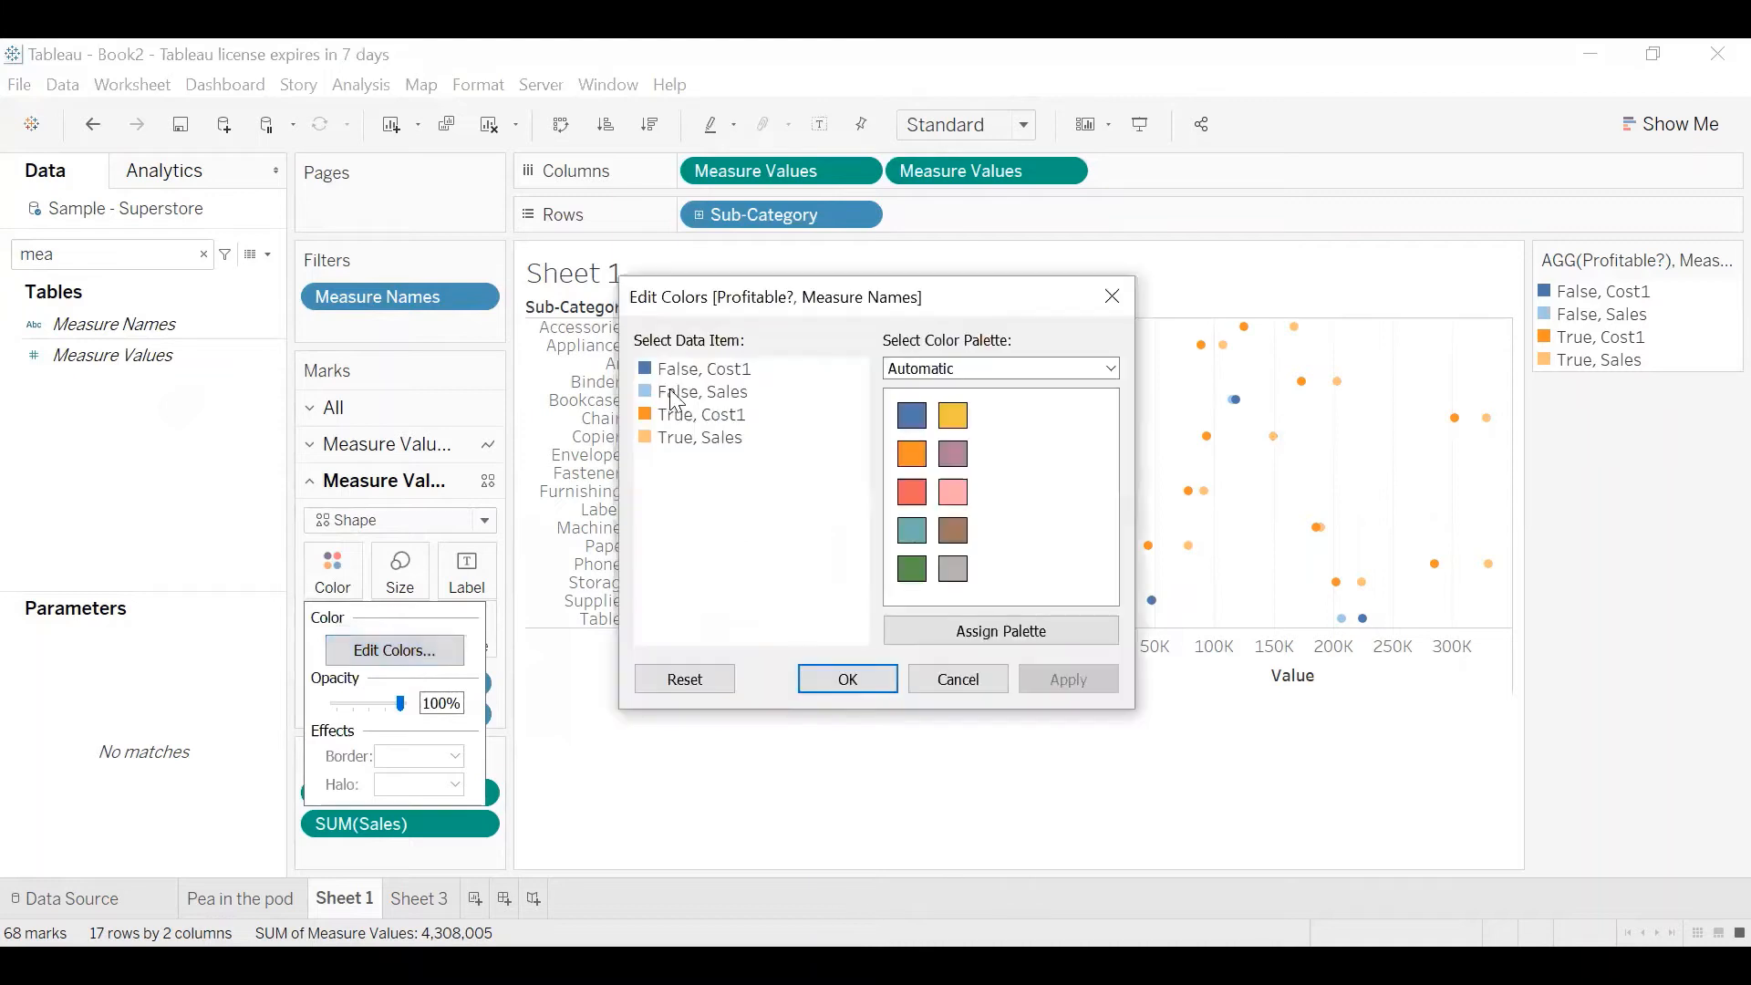
{"action": "left_click", "coordinate": [979, 372]}
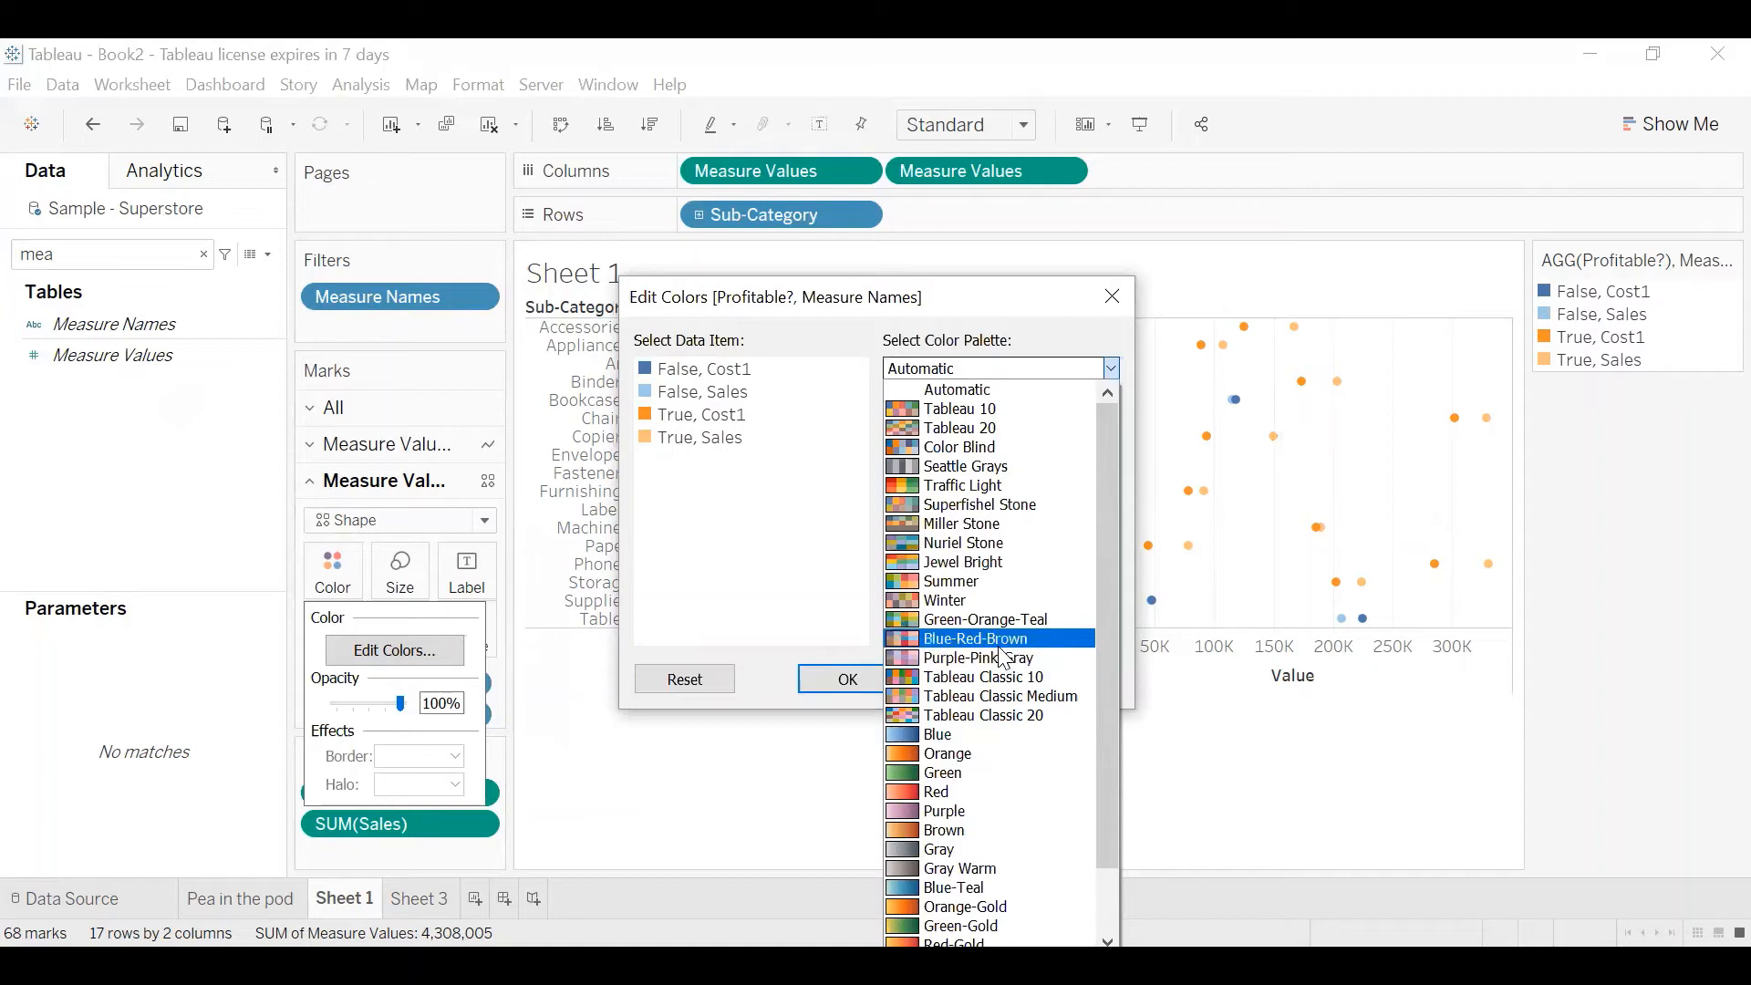
{"action": "left_click", "coordinate": [994, 429]}
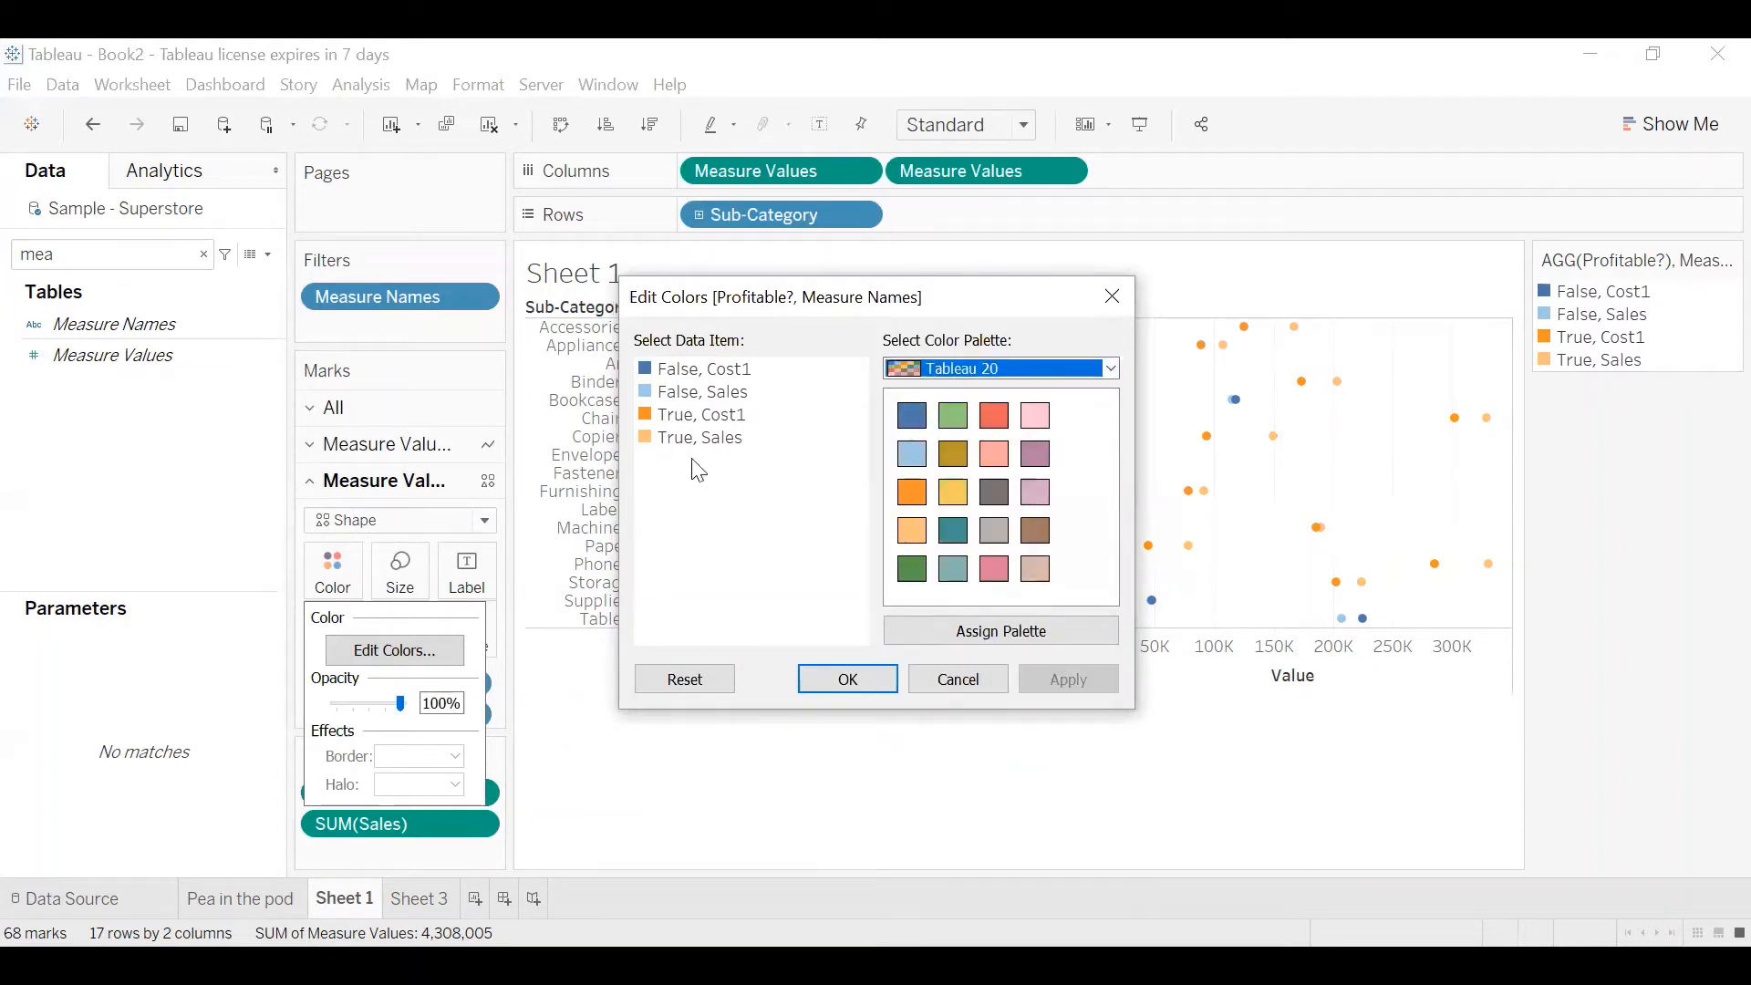
{"action": "left_click", "coordinate": [700, 378]}
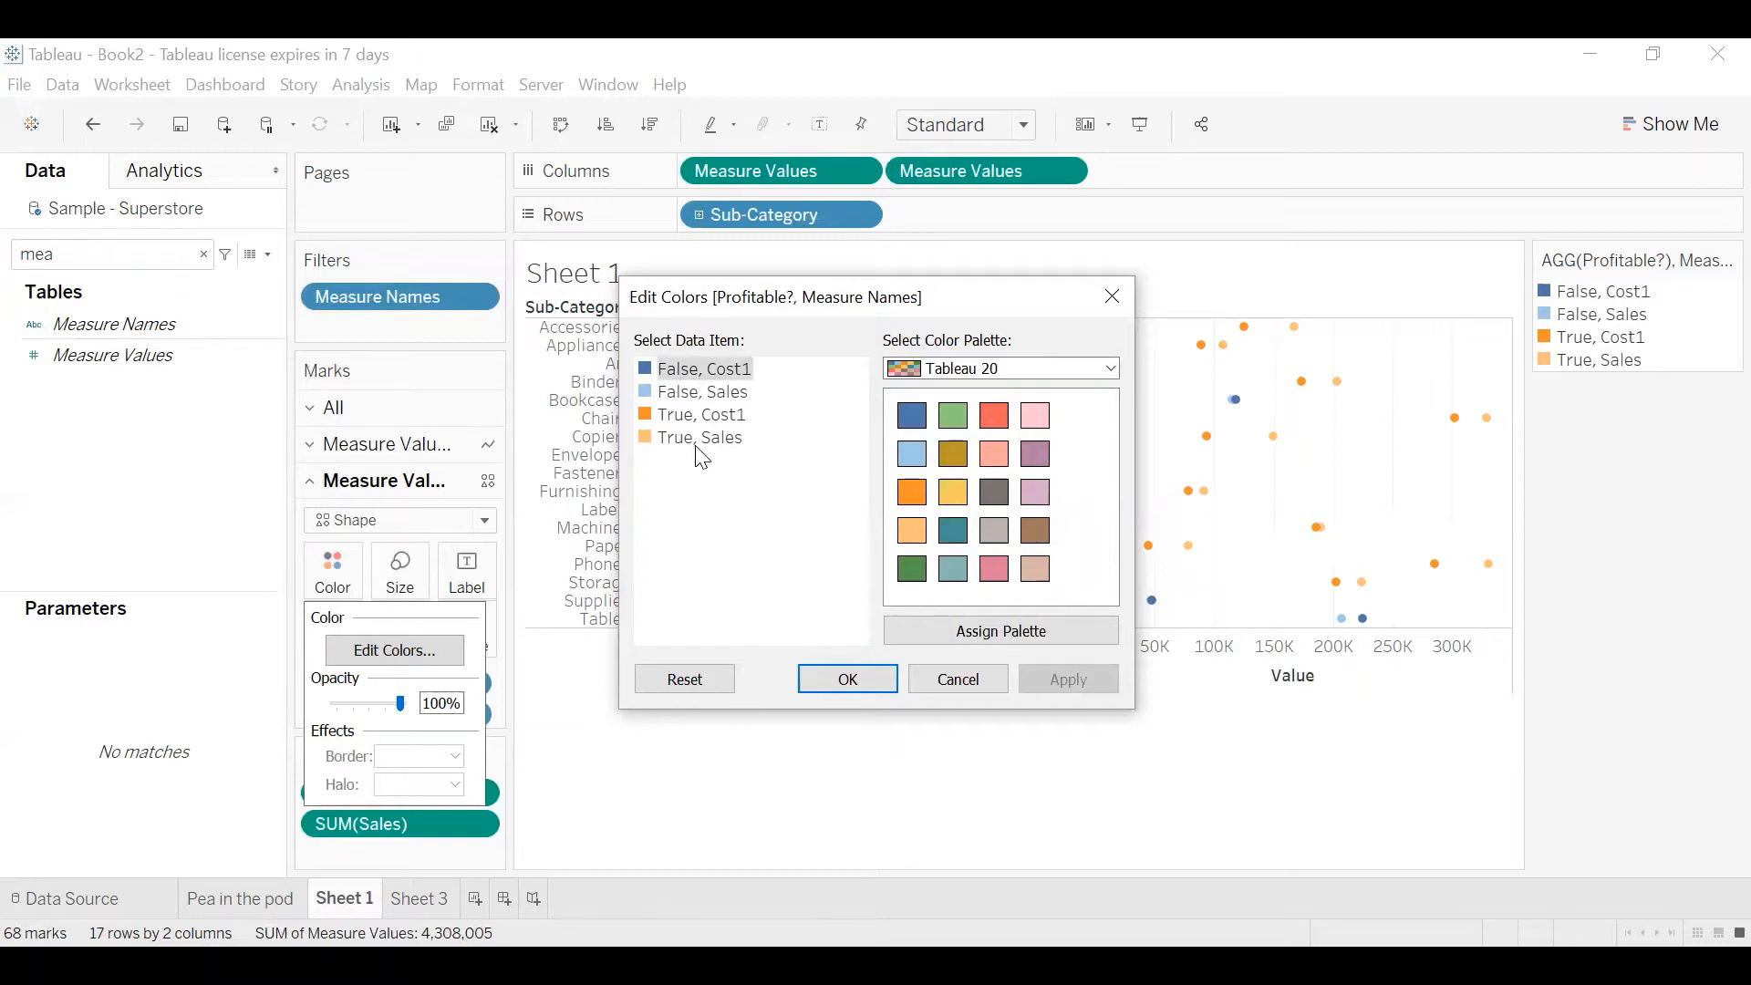
{"action": "left_click", "coordinate": [704, 415]}
{"action": "left_click", "coordinate": [996, 532]}
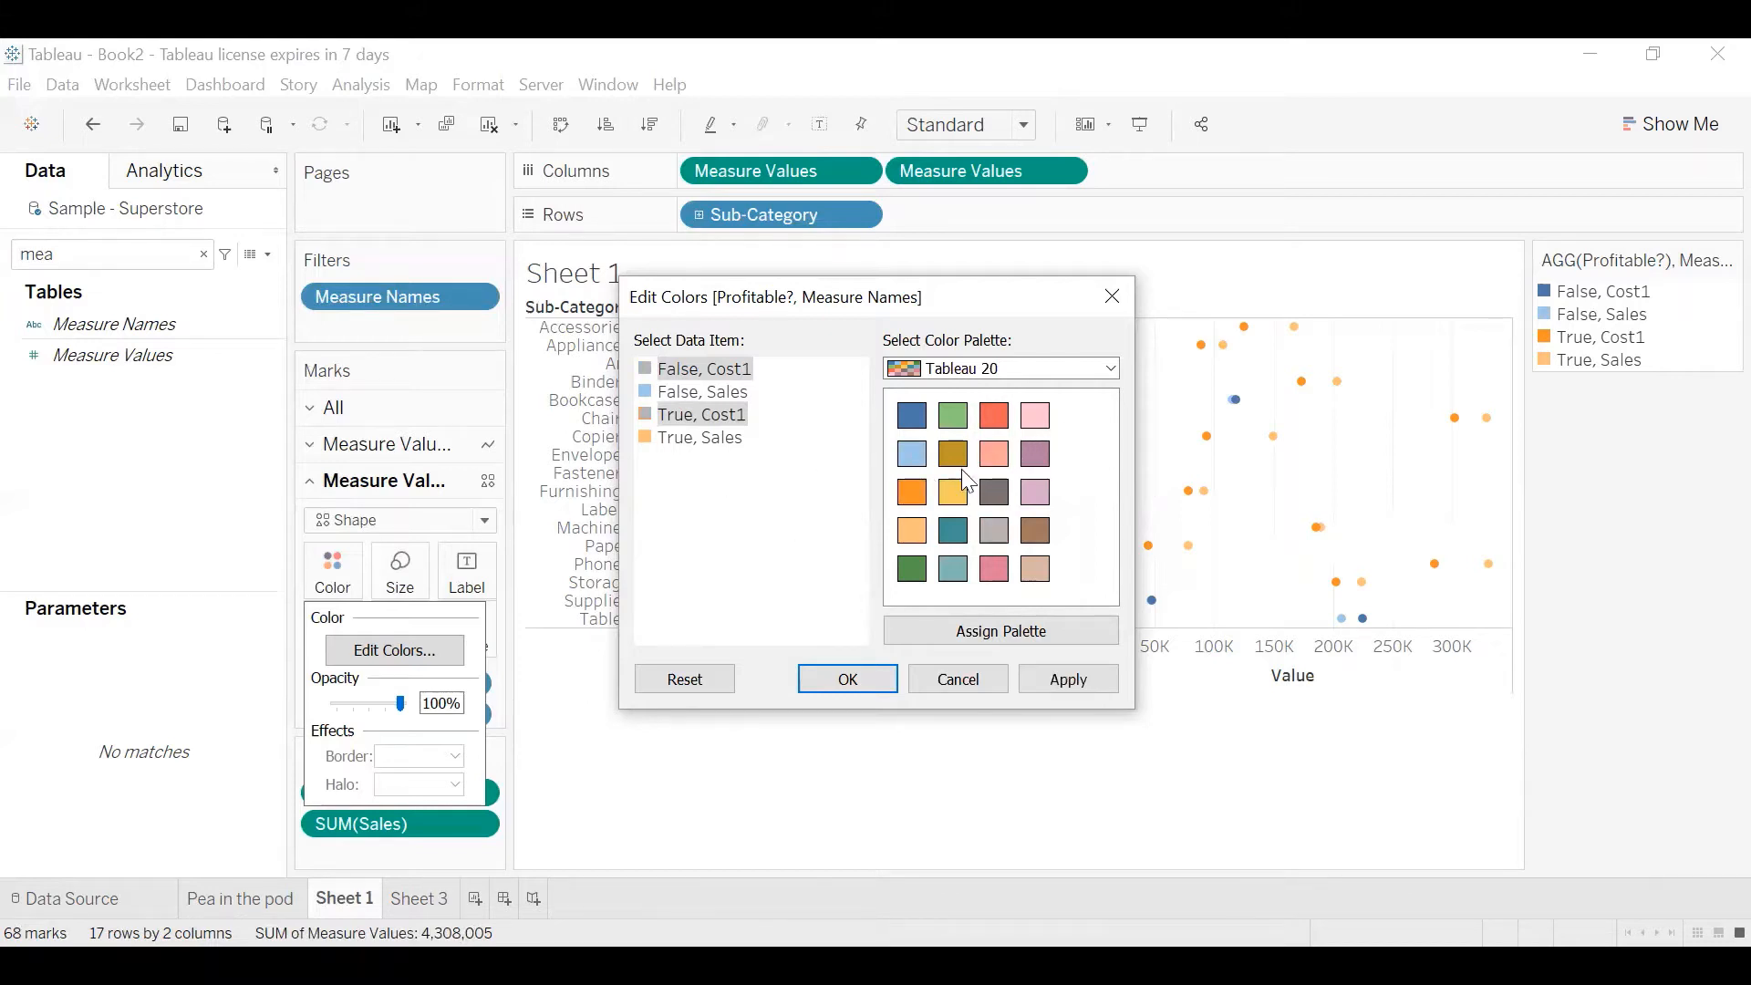
Switch to the Tableau Classic 20 palette and recolor both Cost1 items light gray
{"action": "left_click", "coordinate": [976, 368]}
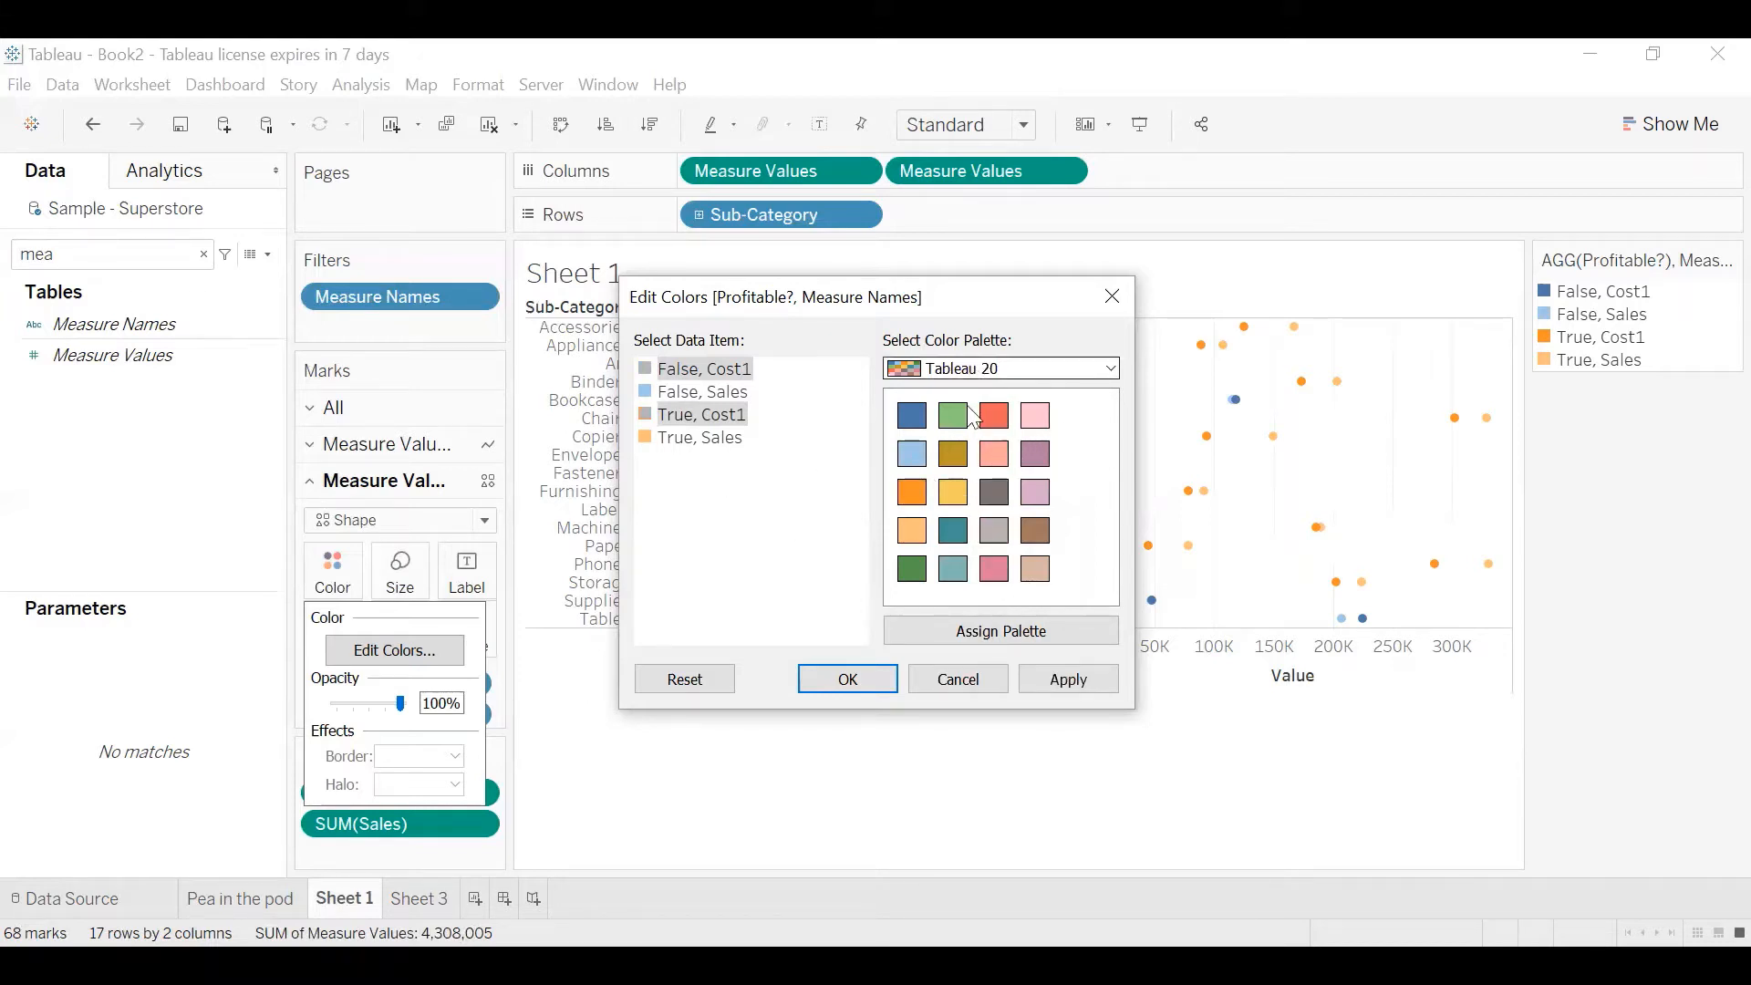
{"action": "scroll", "coordinate": [1104, 410], "scroll_direction": "up", "scroll_amount": 1}
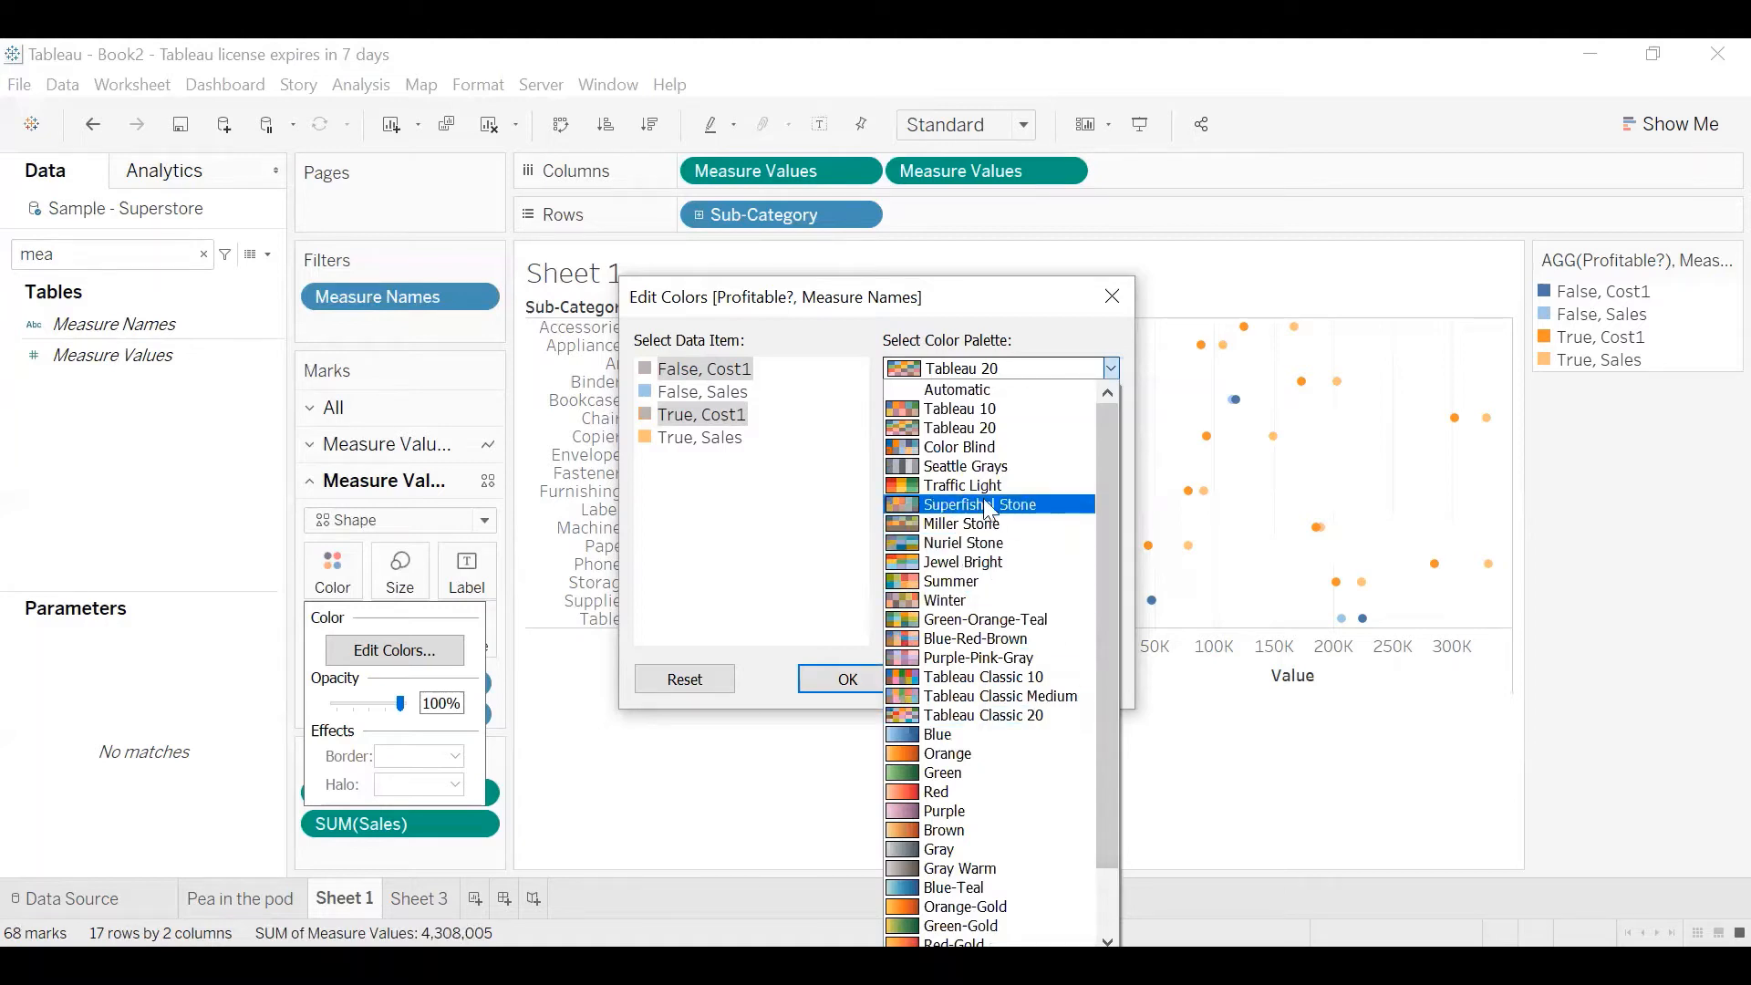
{"action": "left_click", "coordinate": [997, 716]}
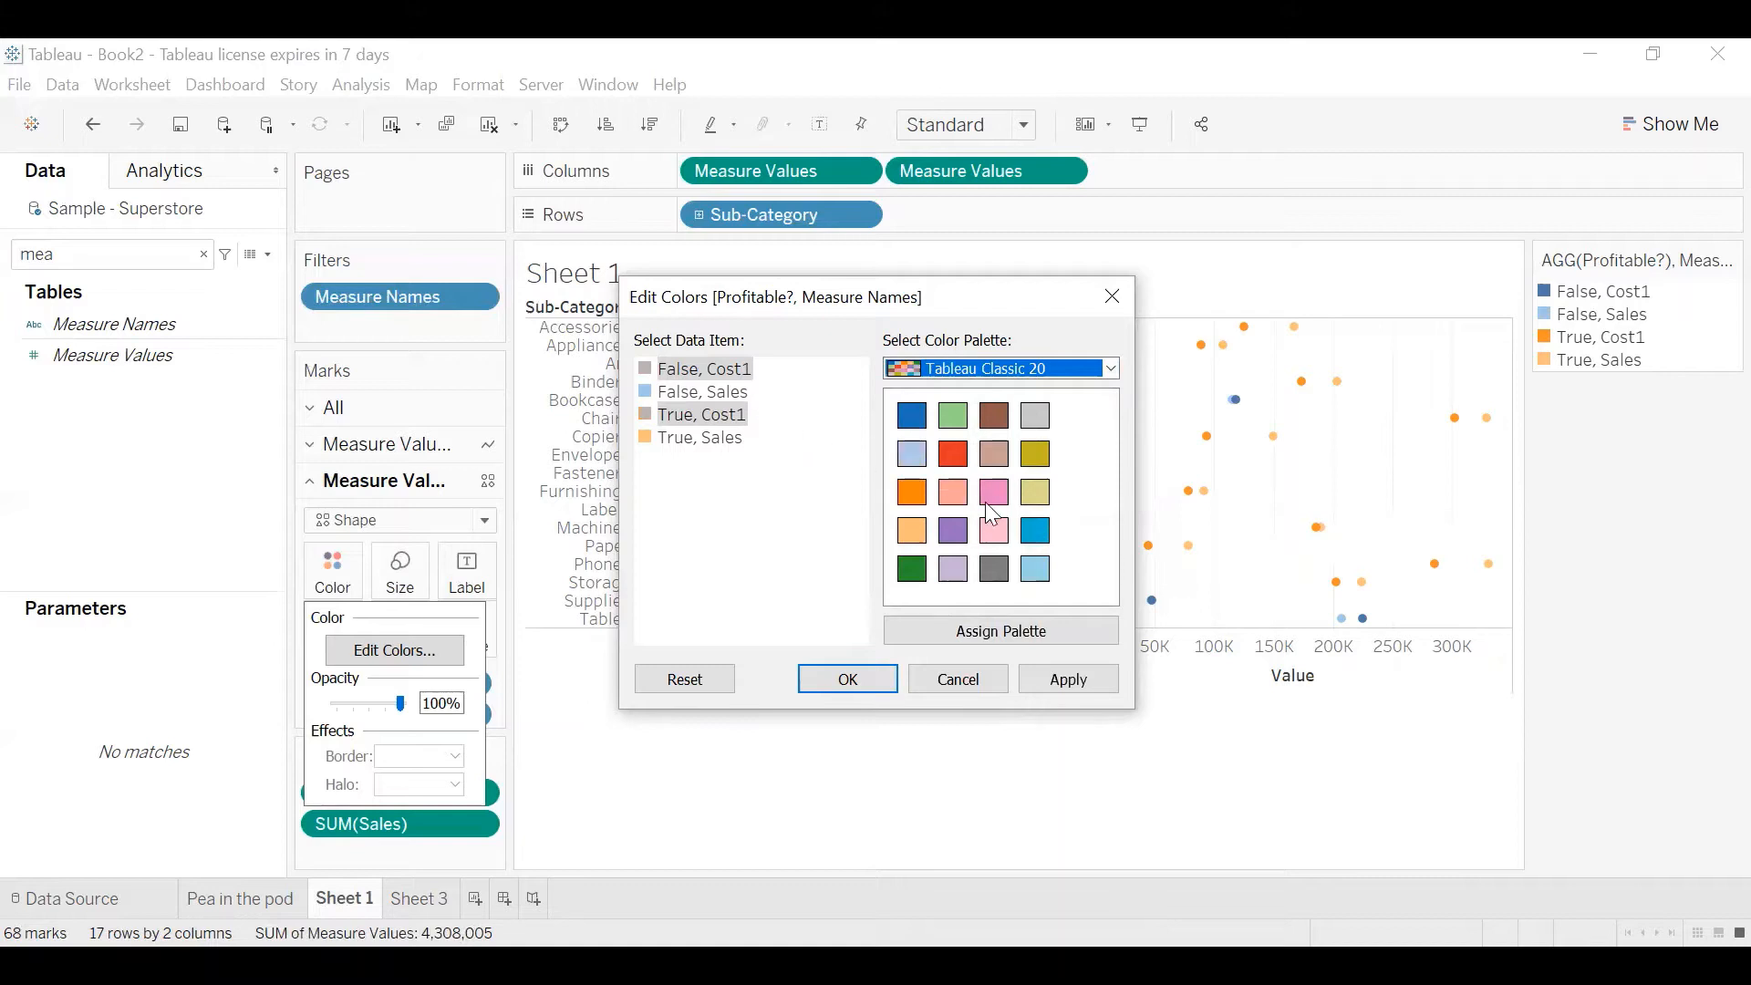
{"action": "left_click", "coordinate": [1034, 420]}
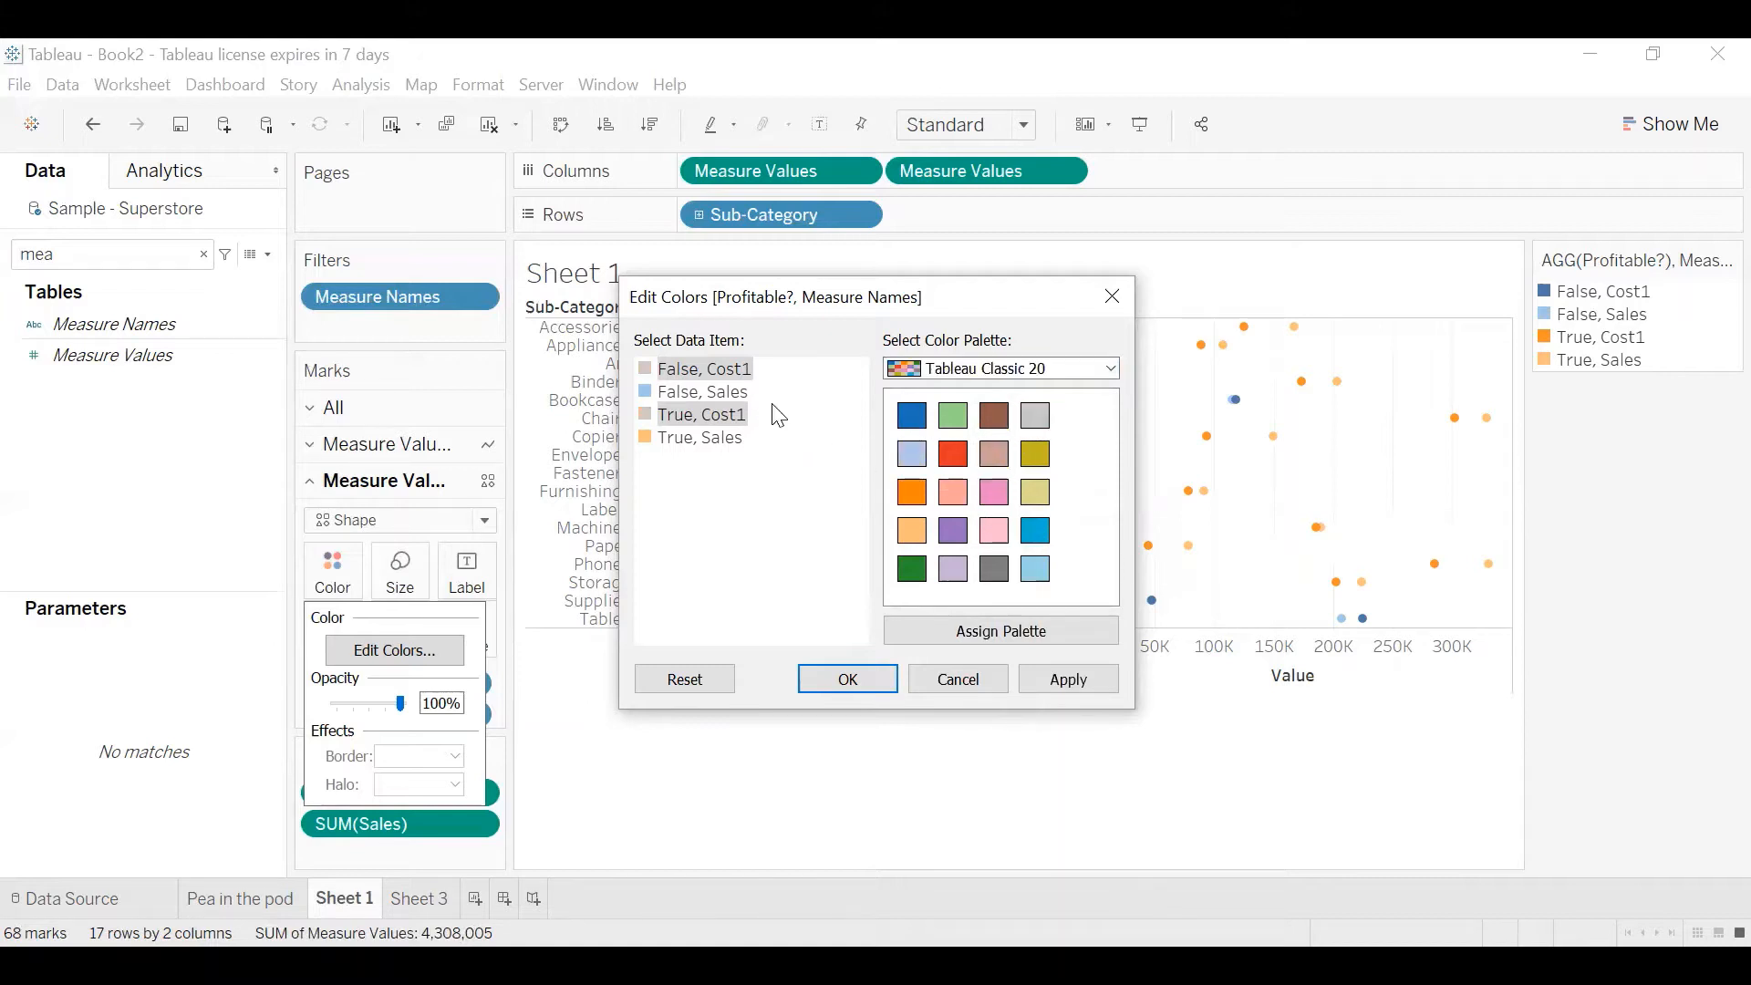
Assign red to False, Sales and dark green to True, Sales, and apply the color changes to the circles
{"action": "left_click", "coordinate": [743, 392]}
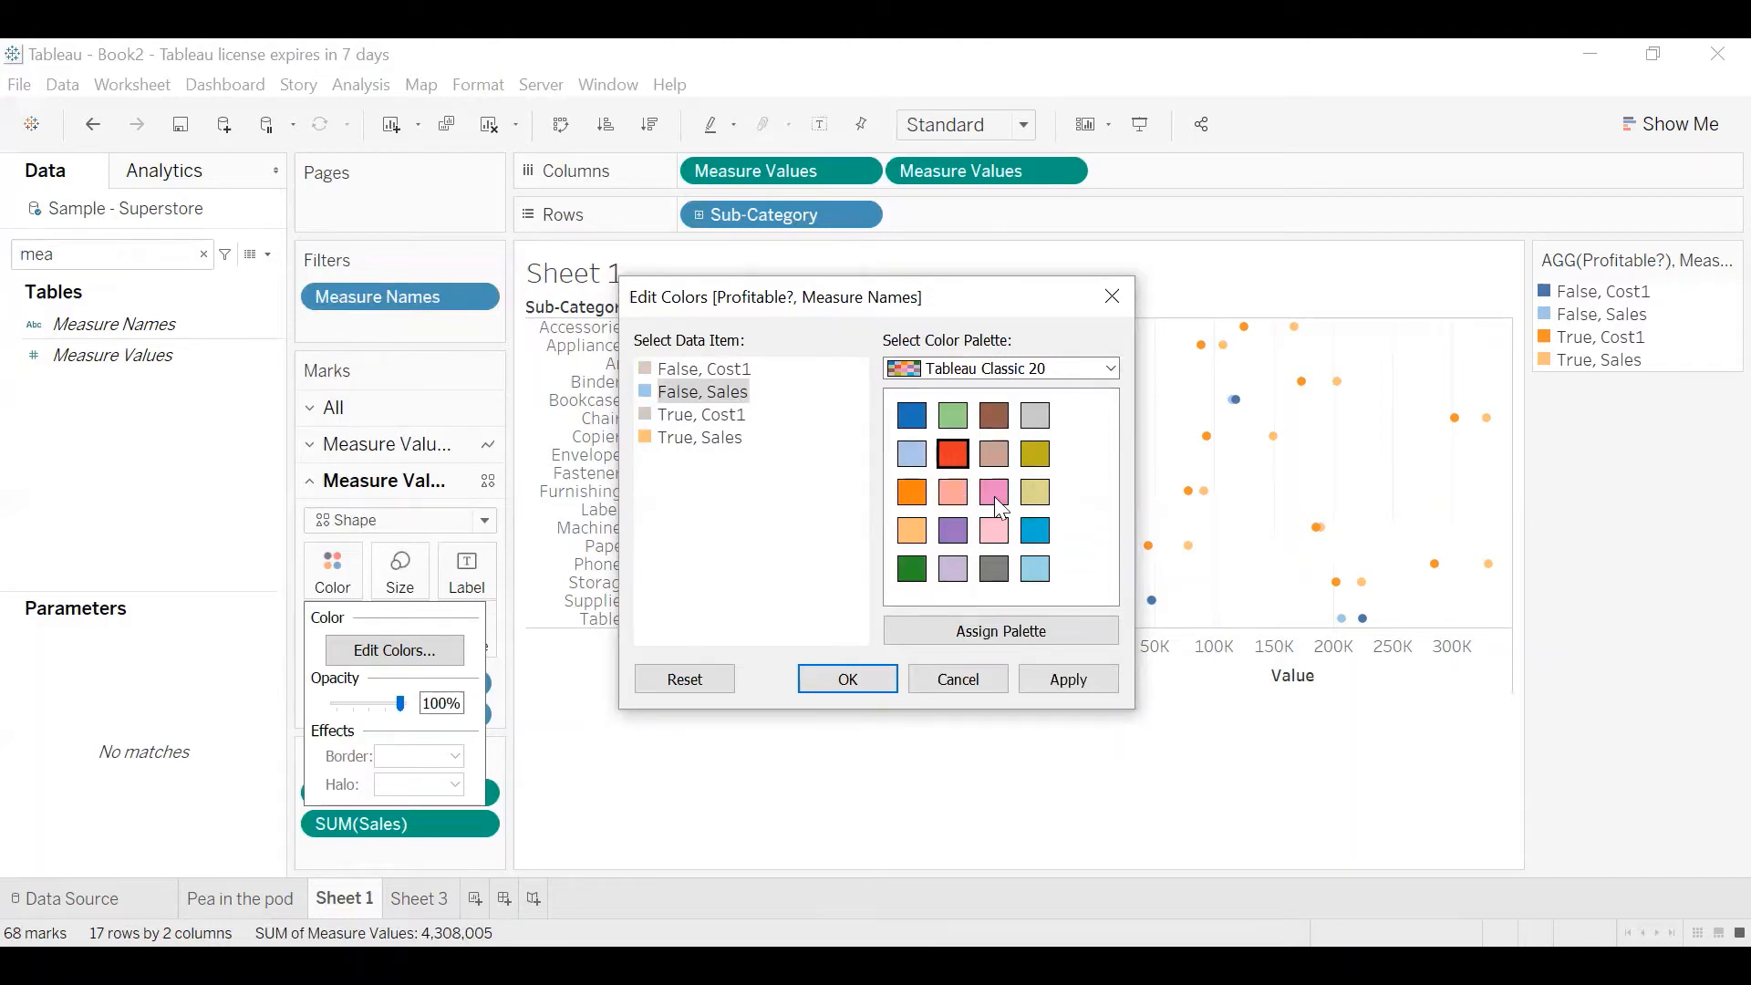
{"action": "left_click", "coordinate": [953, 454]}
{"action": "left_click", "coordinate": [704, 439]}
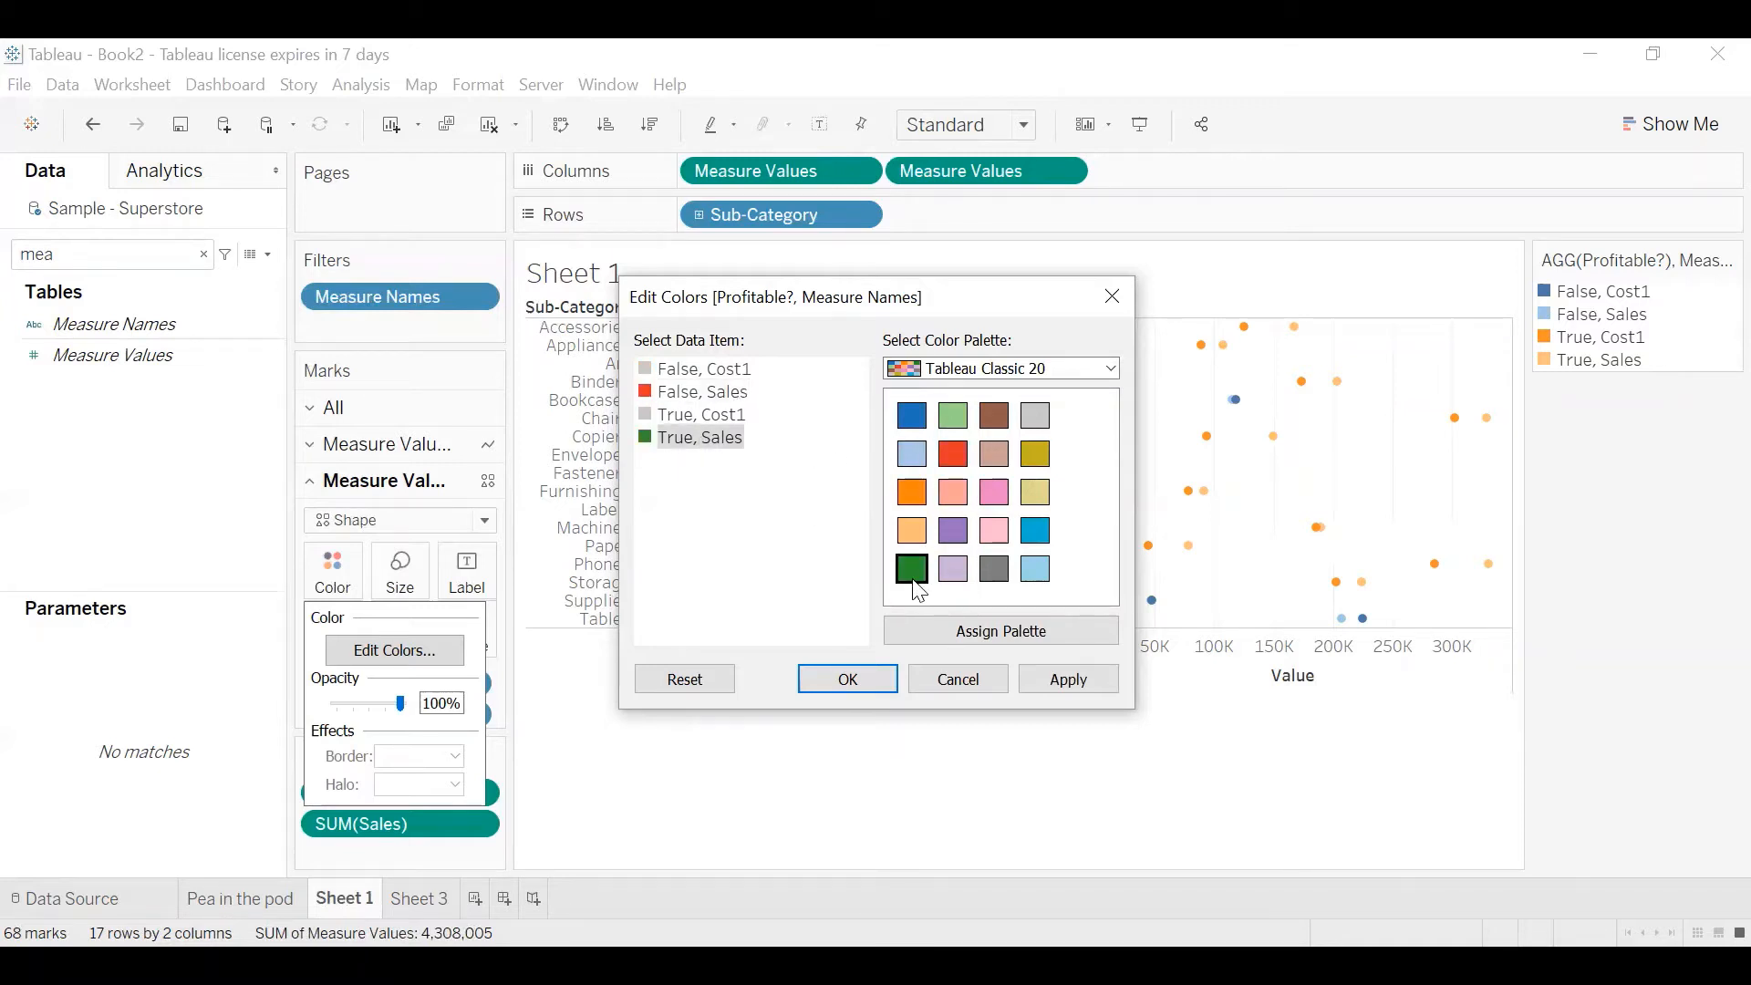
{"action": "left_click", "coordinate": [861, 682]}
{"action": "mouse_move", "coordinate": [1202, 497]}
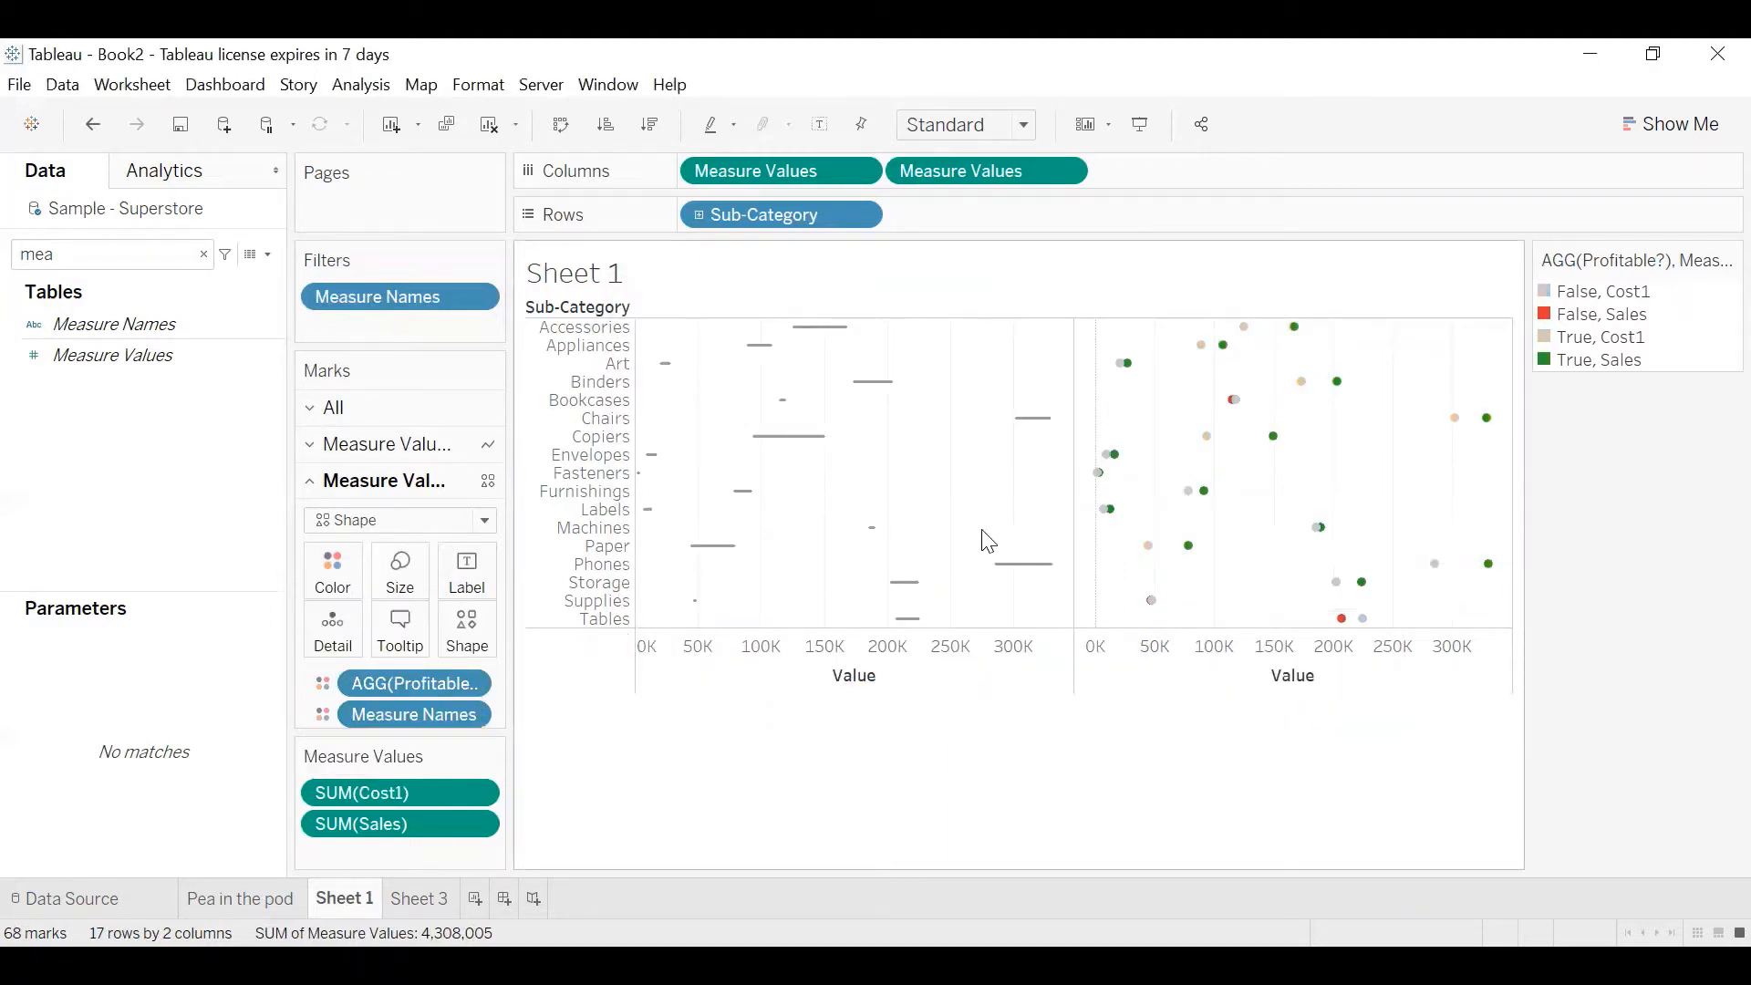
Slightly enlarge the circles in the second Measure Values chart
{"action": "left_click", "coordinate": [401, 584]}
{"action": "mouse_move", "coordinate": [430, 633]}
{"action": "left_mouse_down"}
{"action": "mouse_move", "coordinate": [464, 635]}
{"action": "mouse_move", "coordinate": [446, 634]}
{"action": "left_mouse_up"}
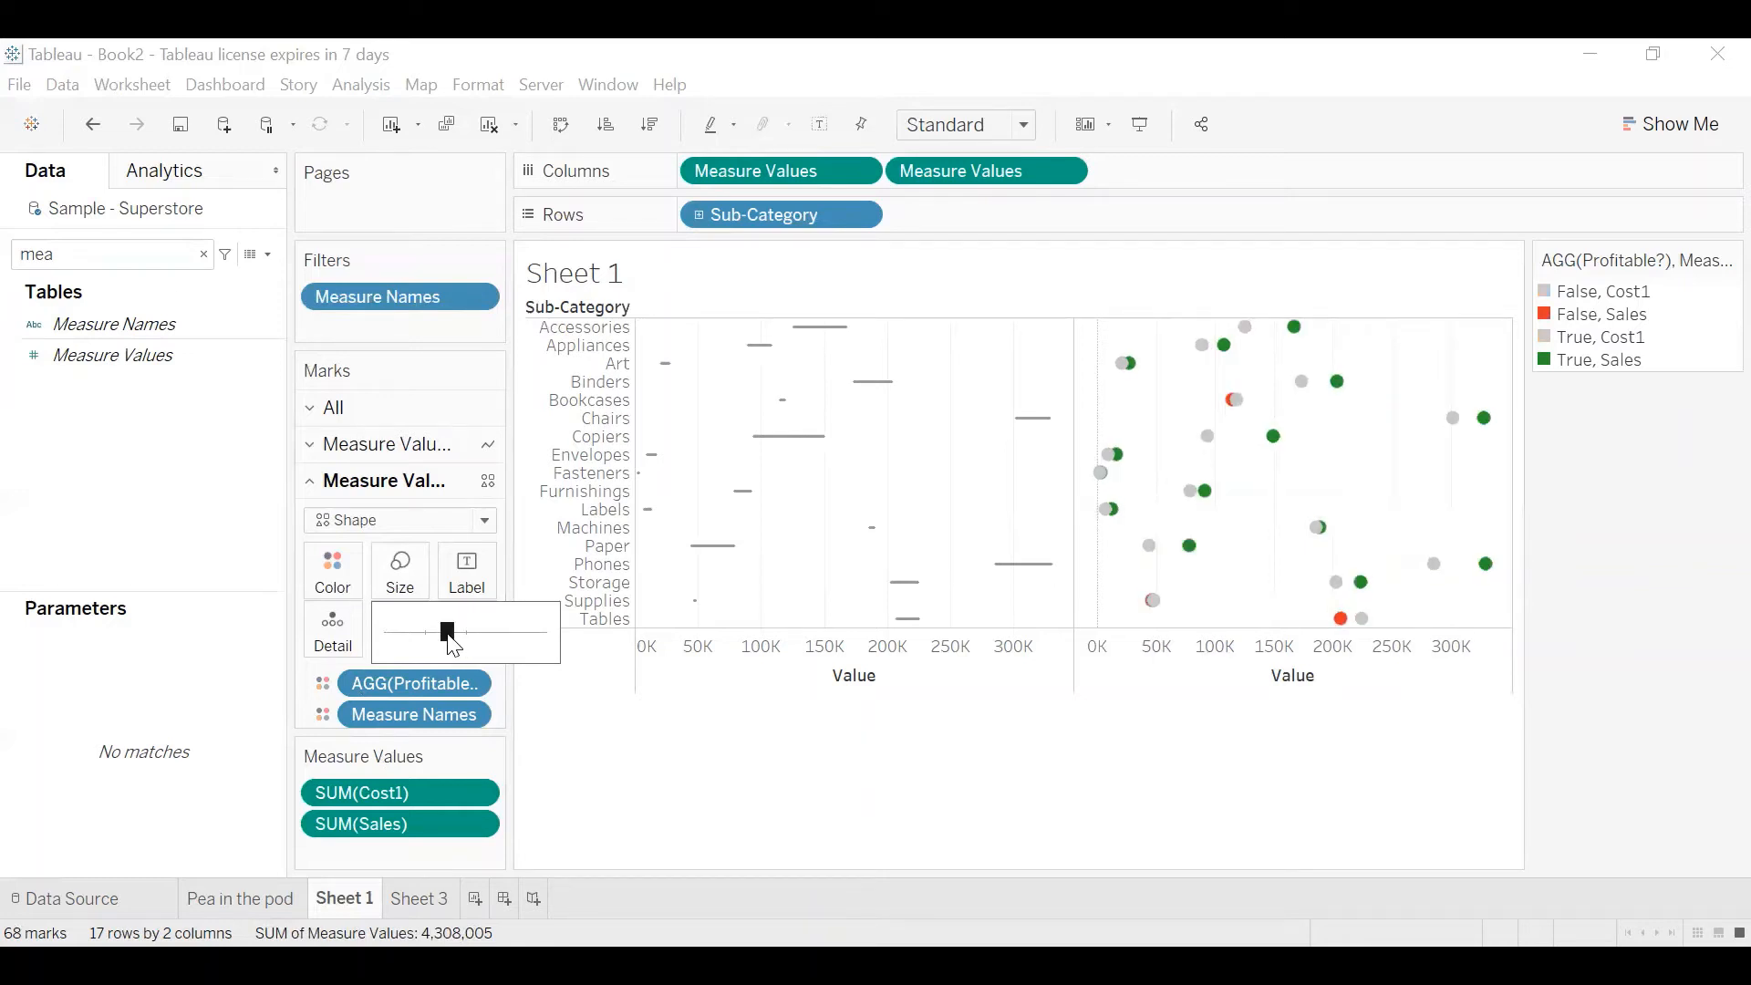
{"action": "left_click", "coordinate": [1007, 797]}
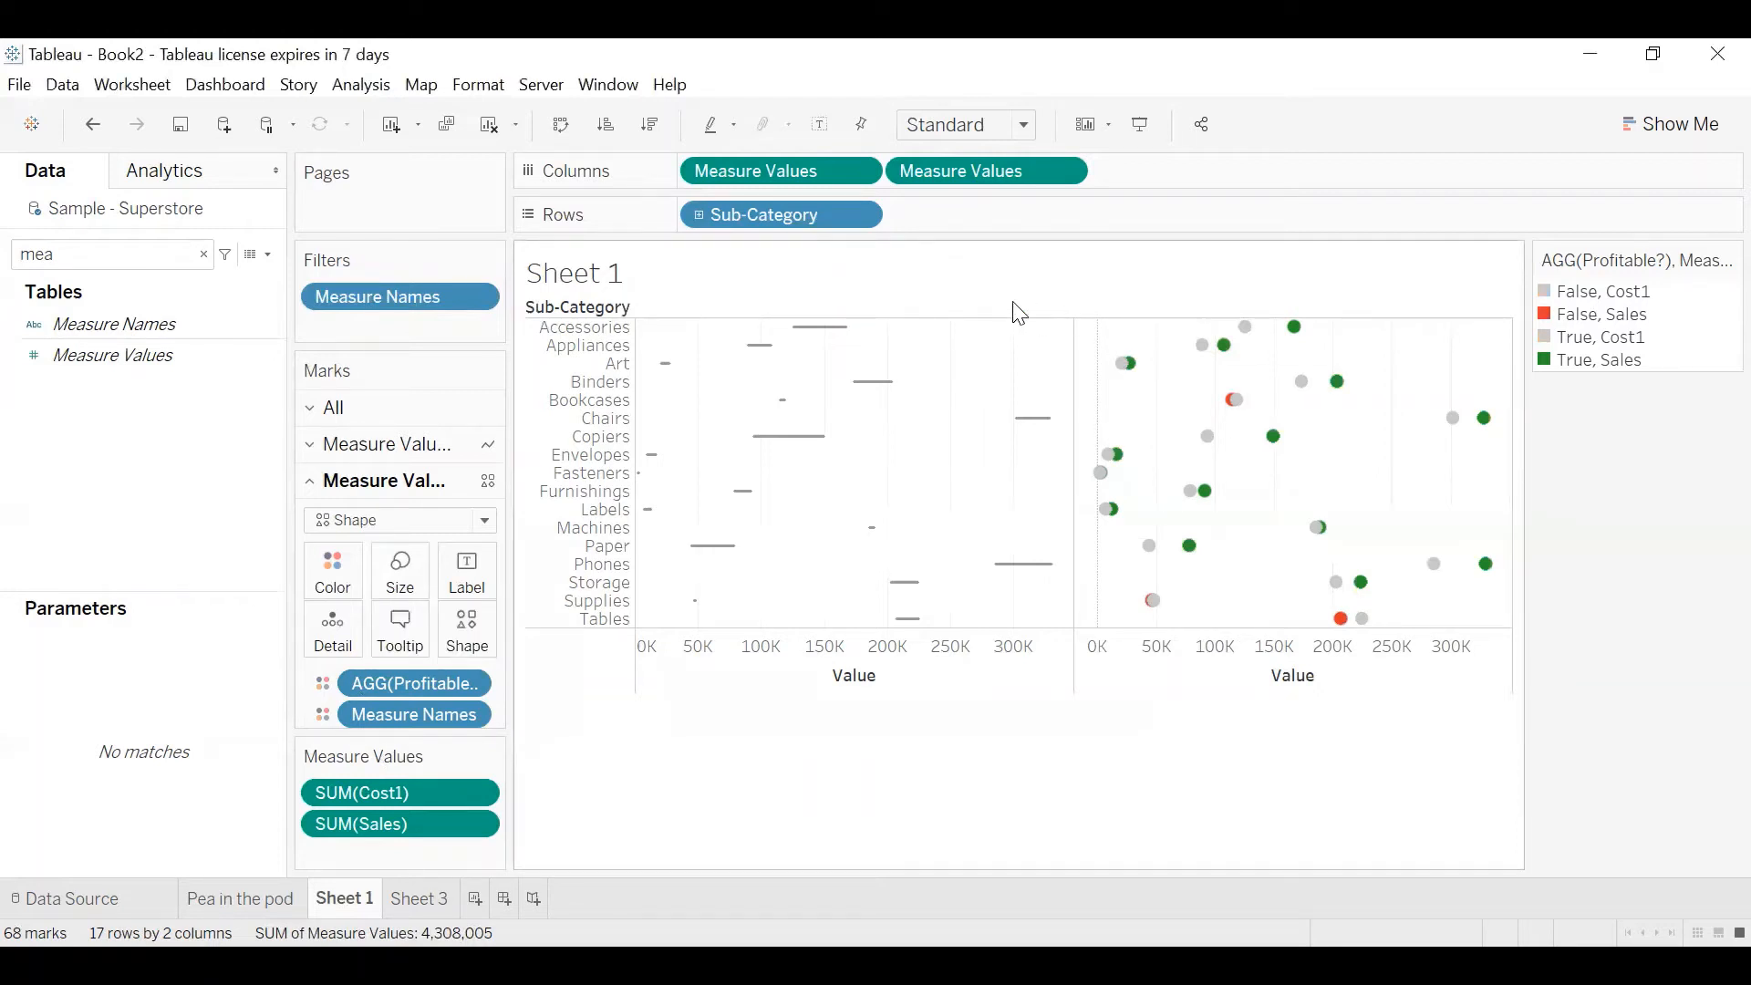
Open the shading format settings for Sheet 1 and look at the available worksheet background colors
{"action": "left_click", "coordinate": [474, 87]}
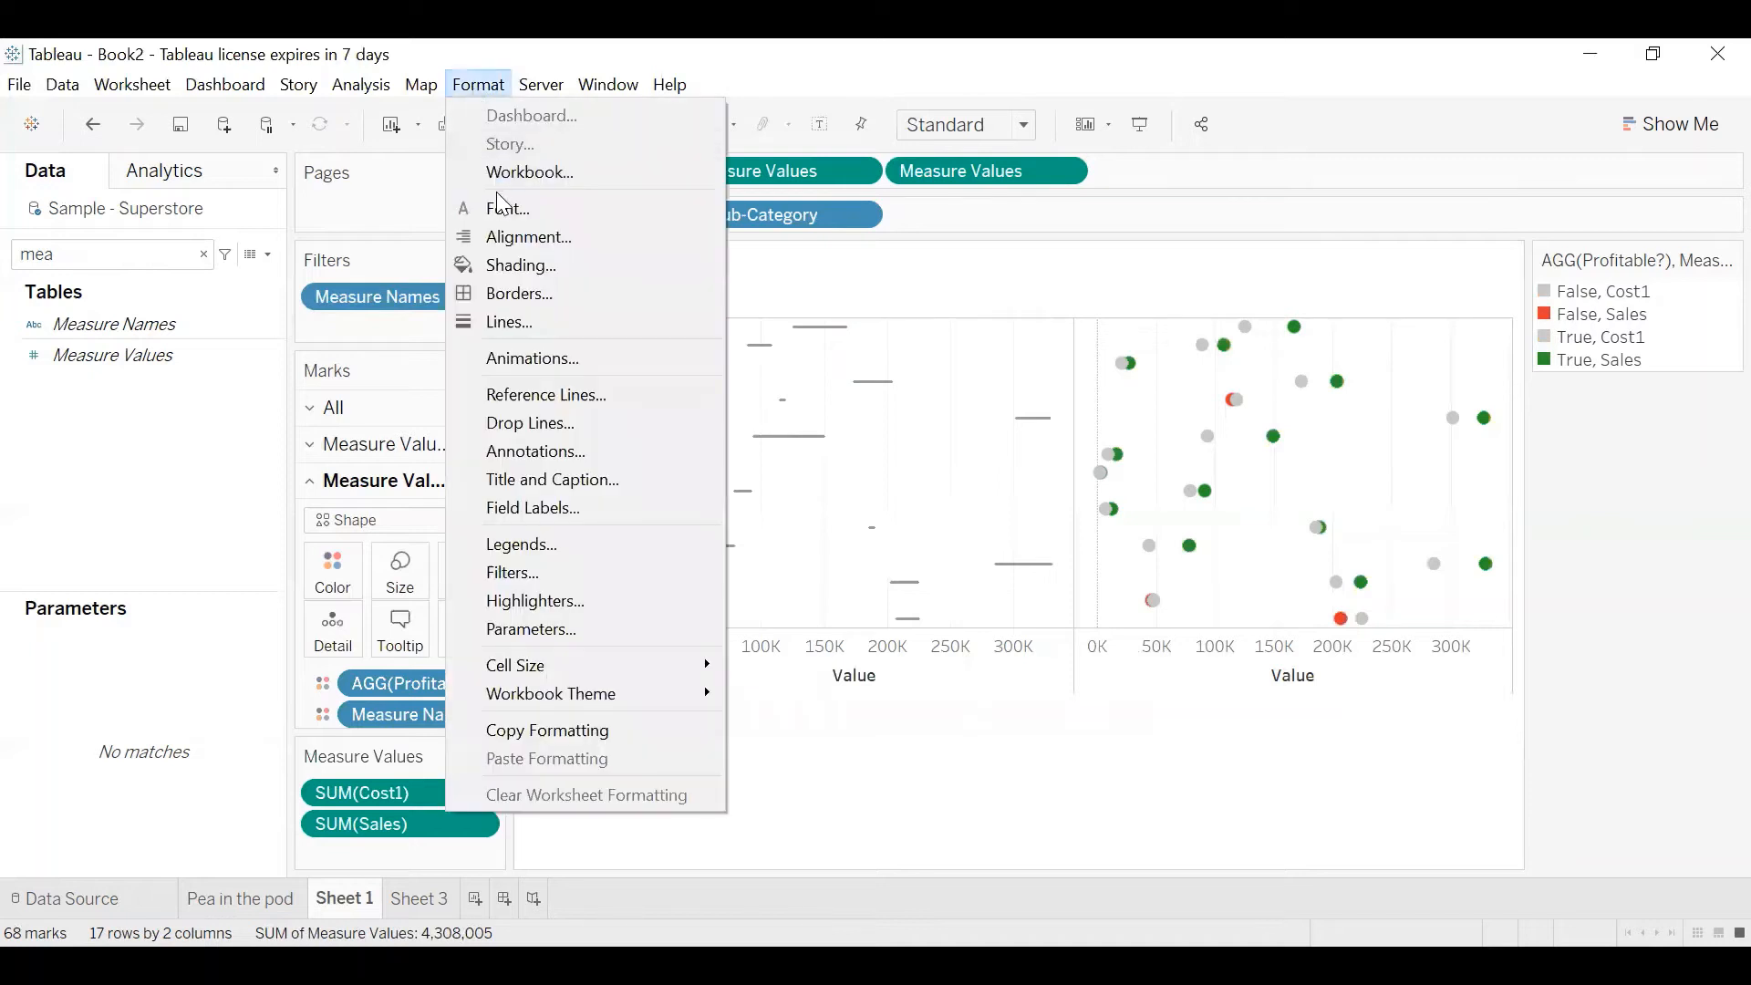
{"action": "left_click", "coordinate": [511, 265]}
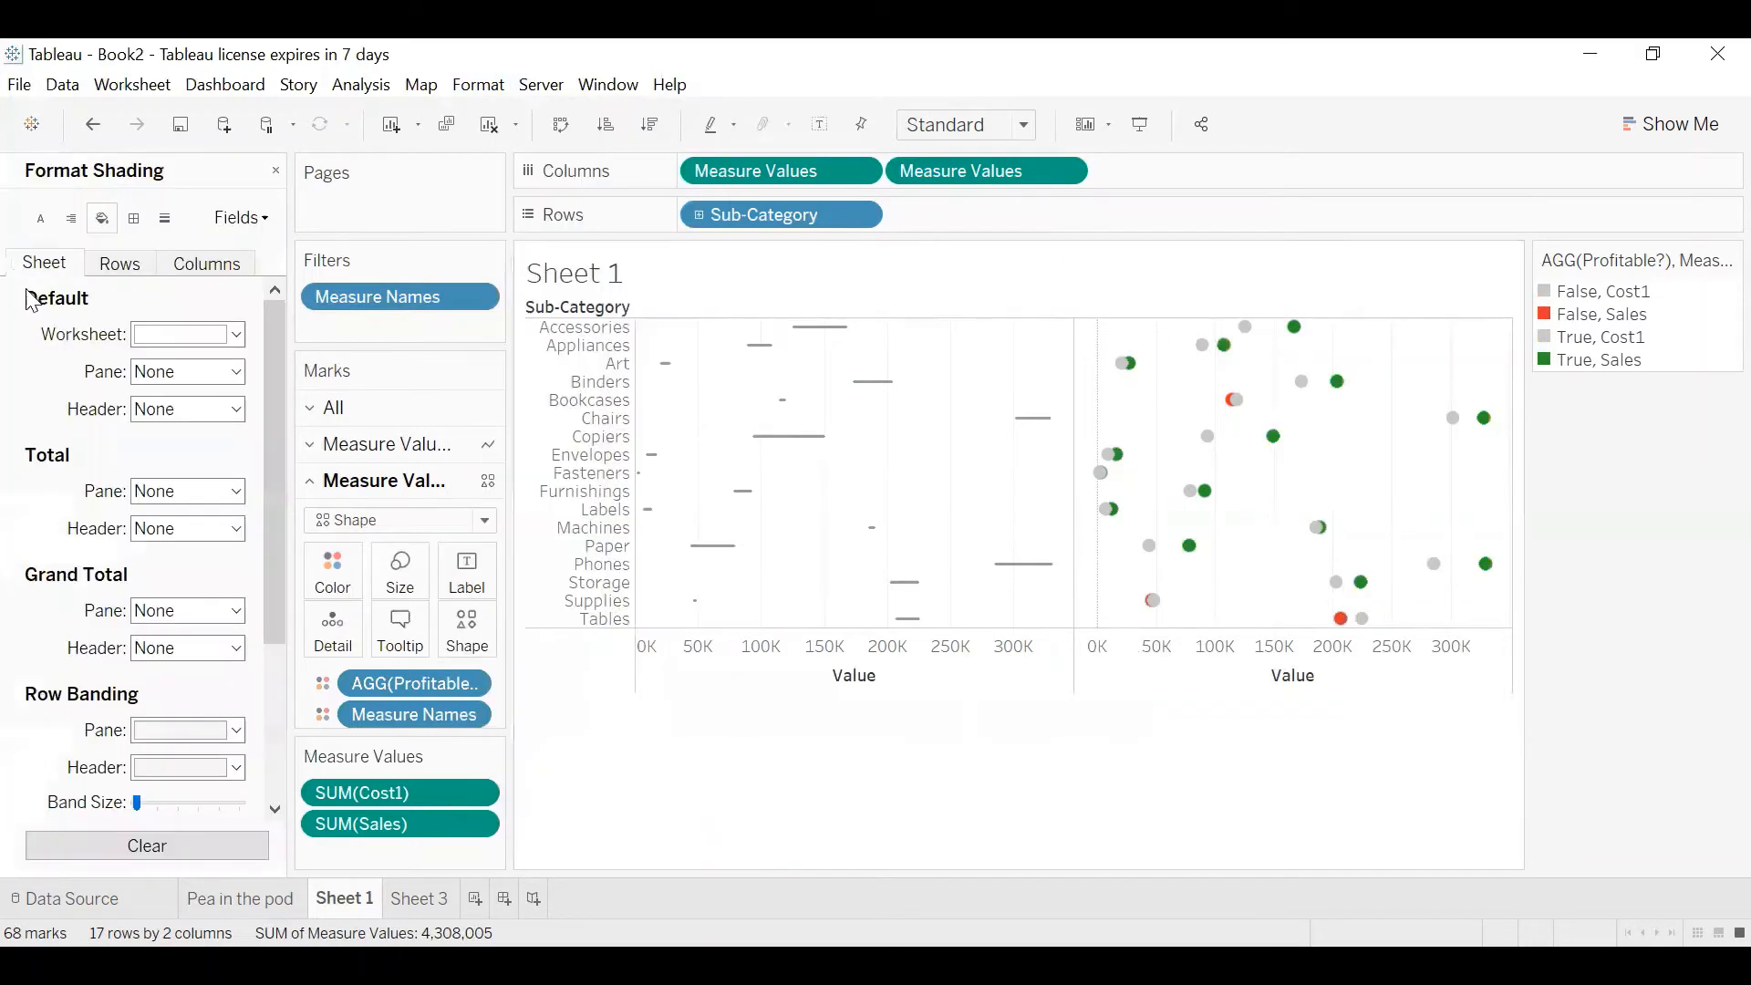
{"action": "left_click", "coordinate": [236, 335]}
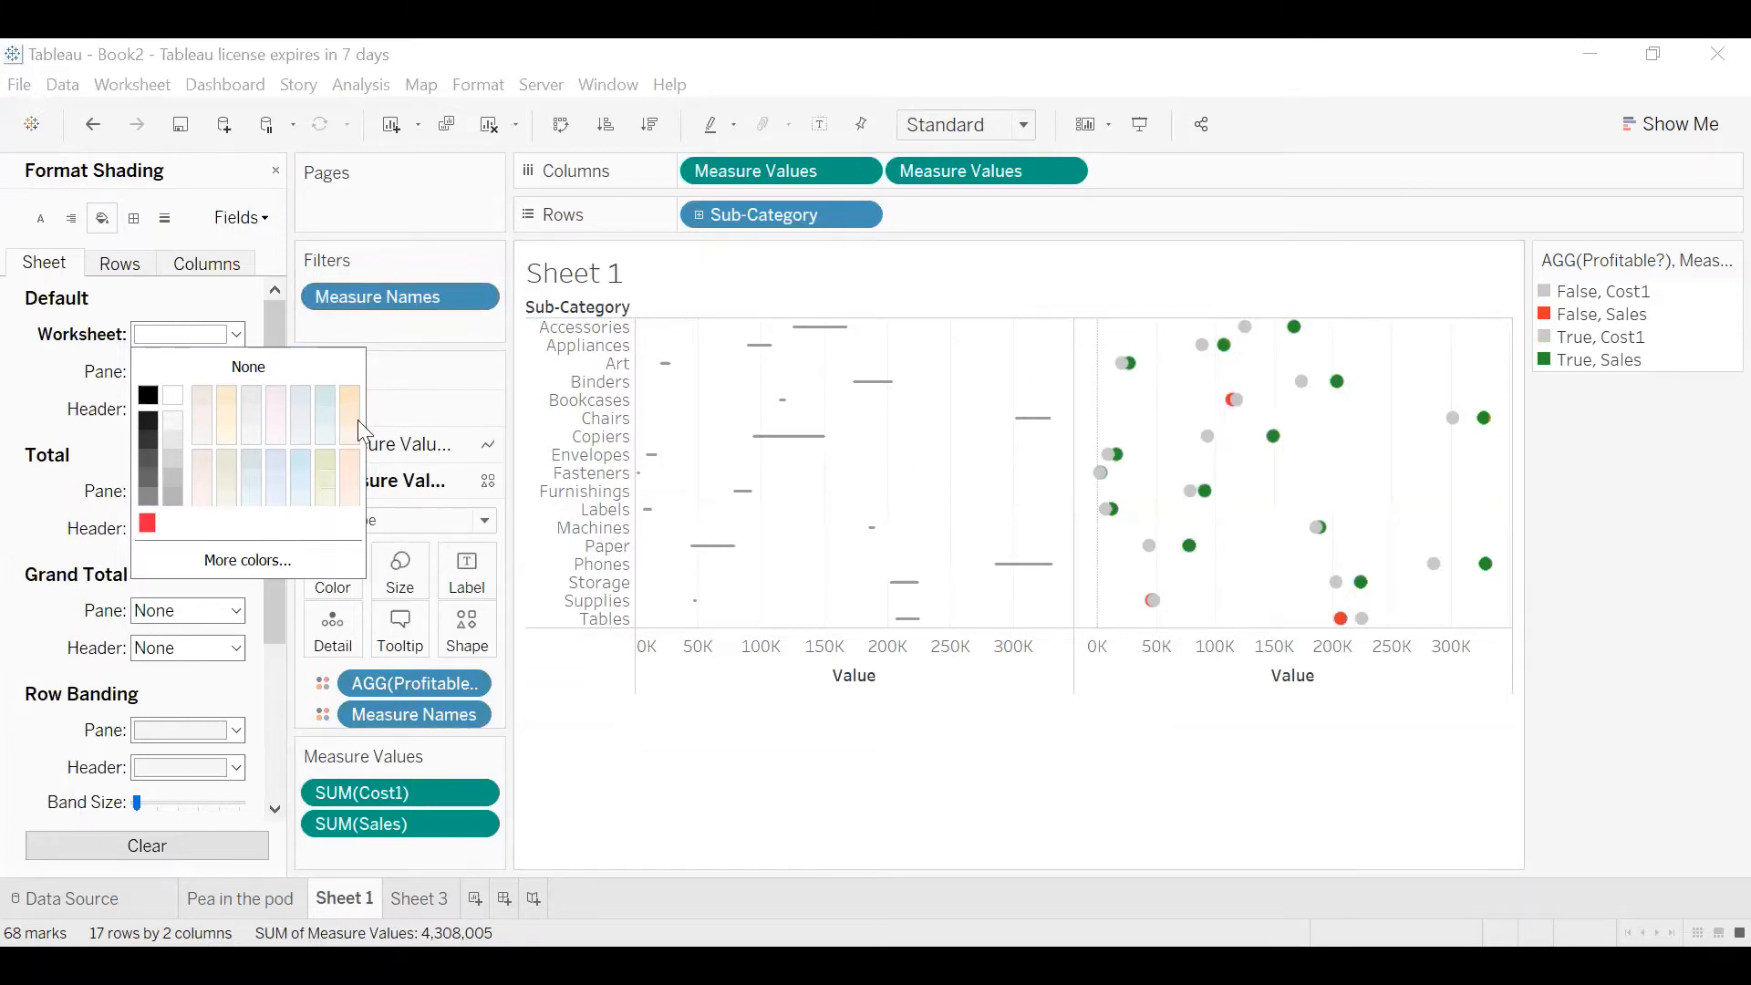
{"action": "left_click", "coordinate": [27, 383]}
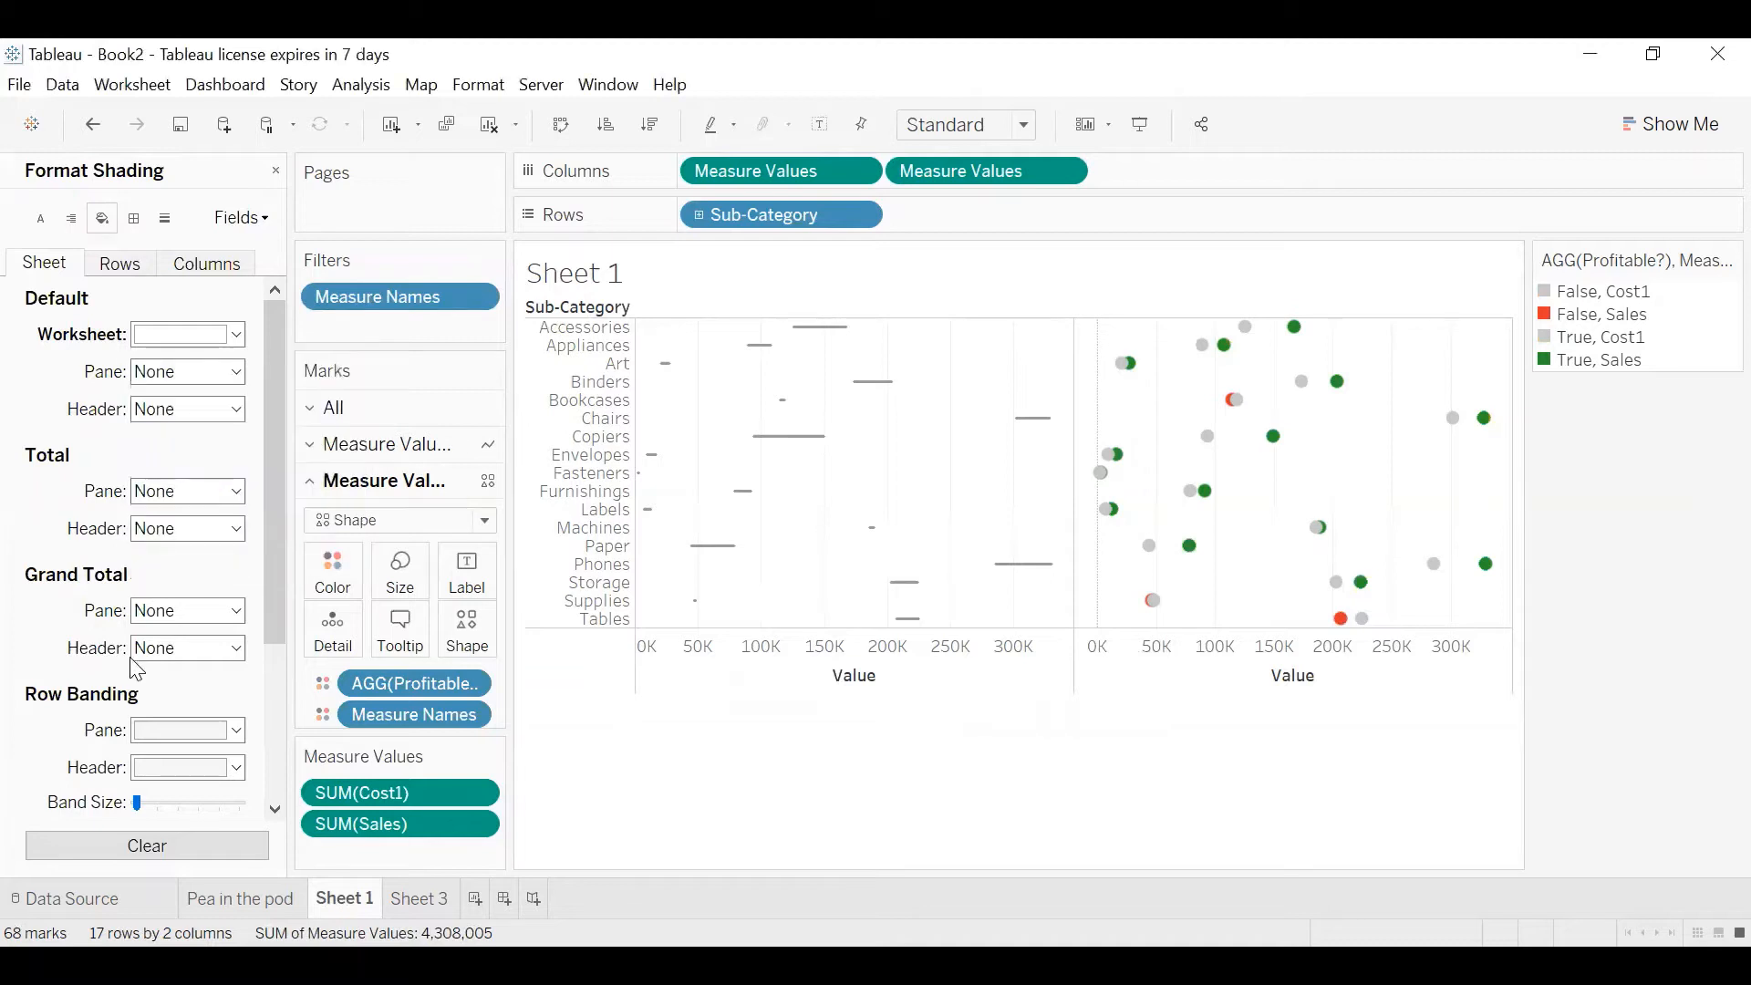
Check the worksheet shading color on the Pea in the pod sheet and apply the same very light pink to Sheet 1
{"action": "left_click", "coordinate": [272, 898]}
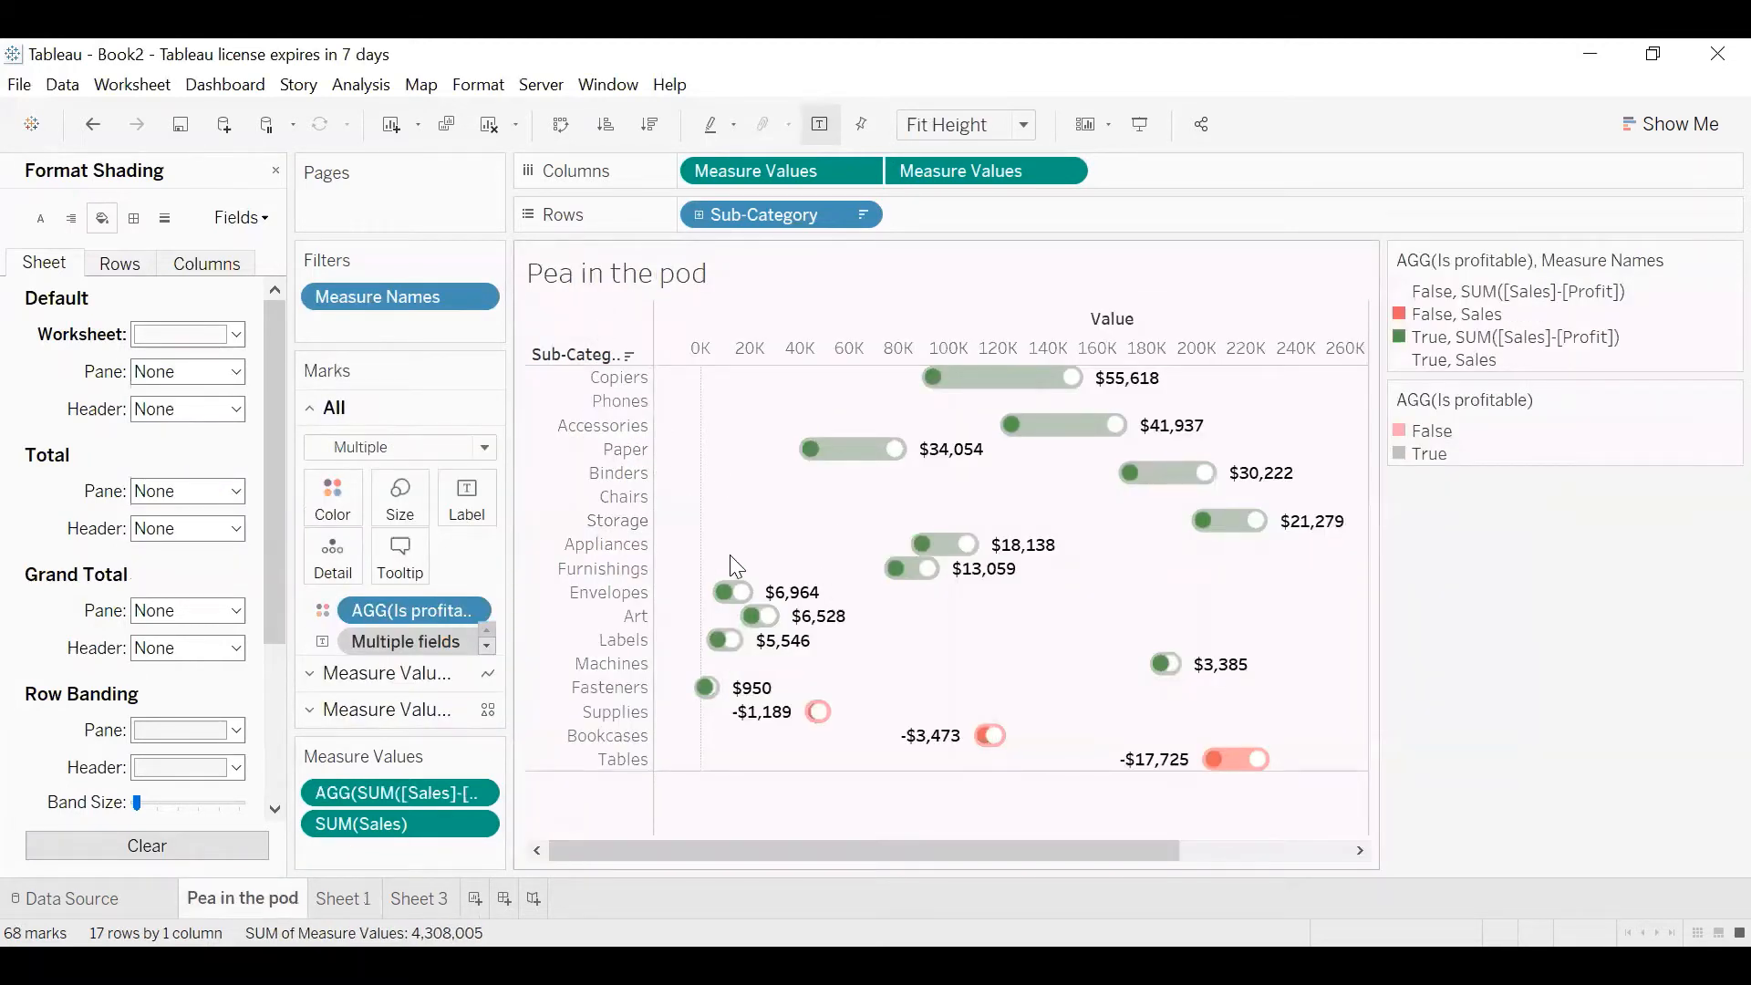
{"action": "left_click", "coordinate": [236, 334]}
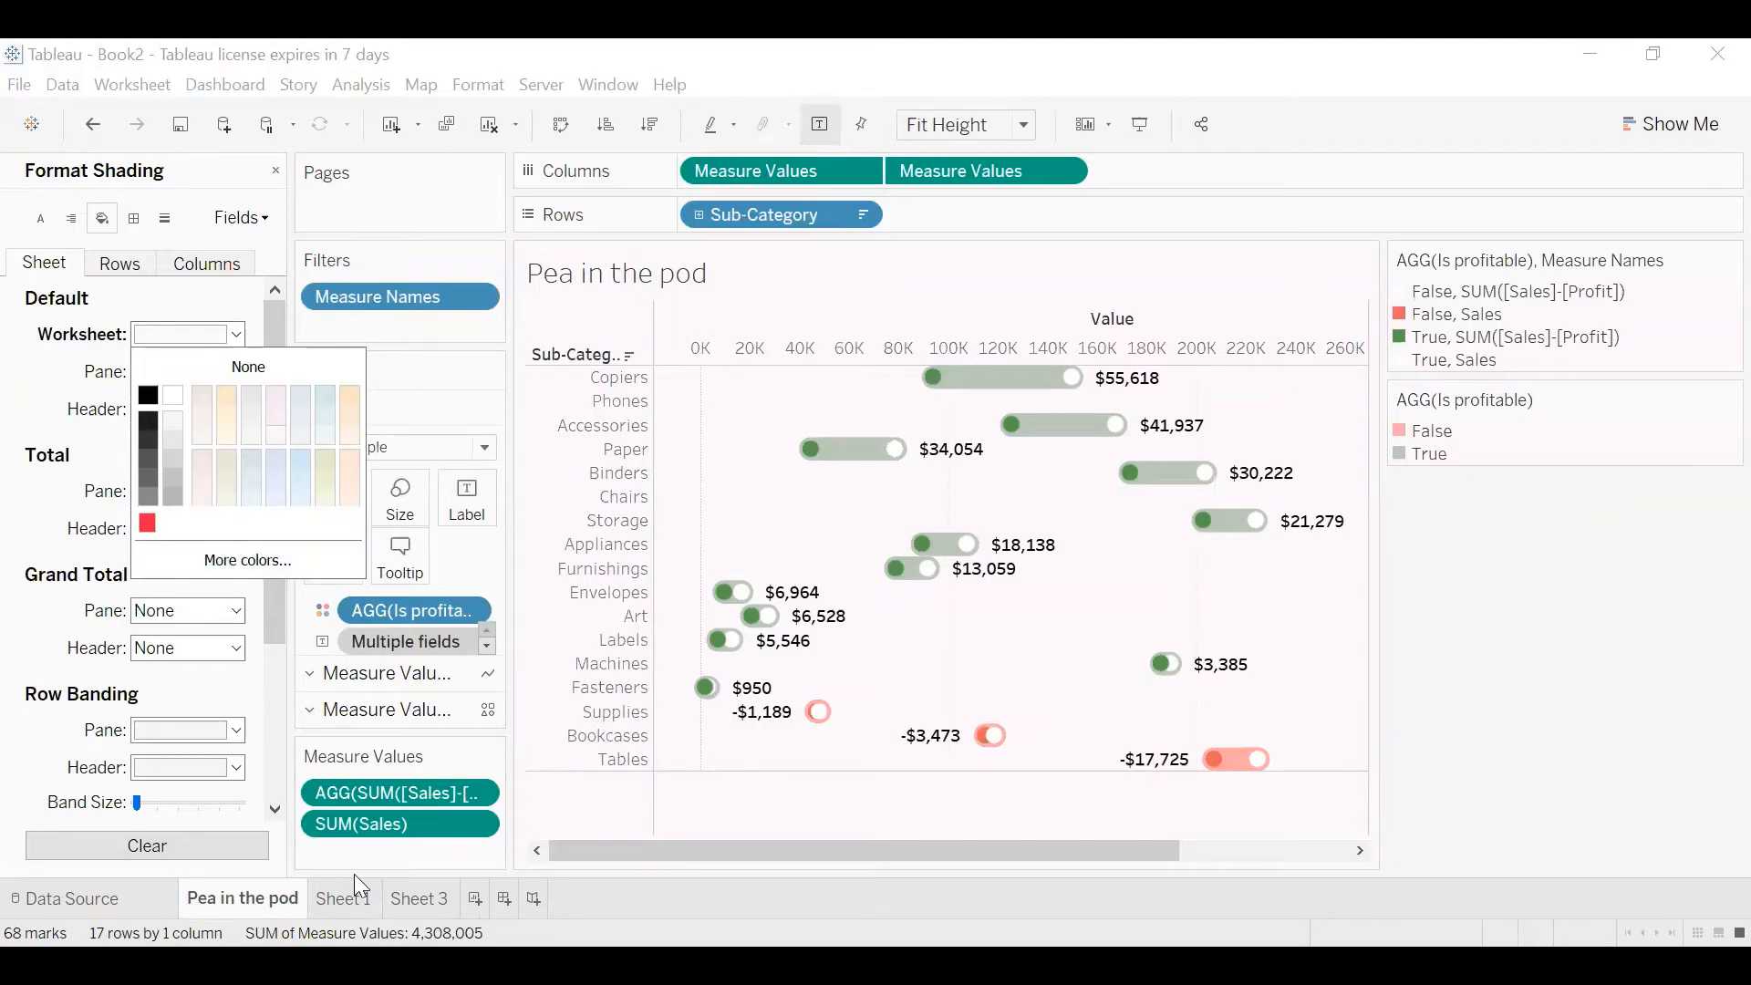
{"action": "double_click", "coordinate": [358, 898]}
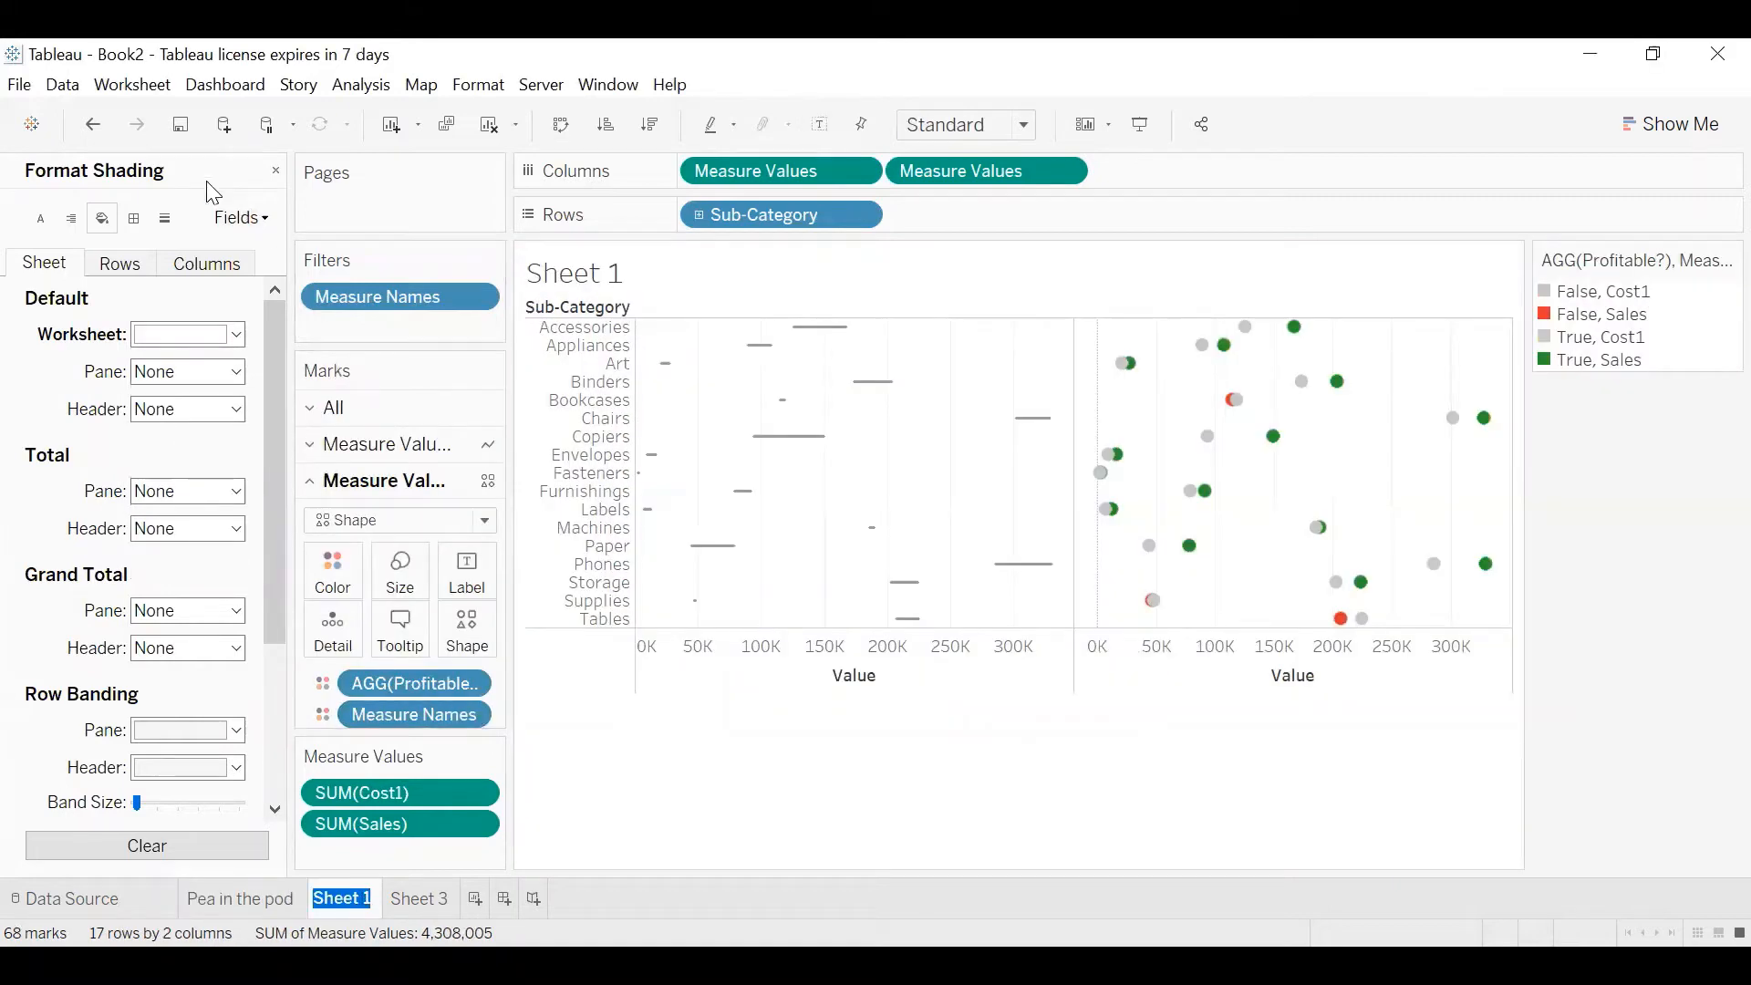
{"action": "left_click", "coordinate": [187, 334]}
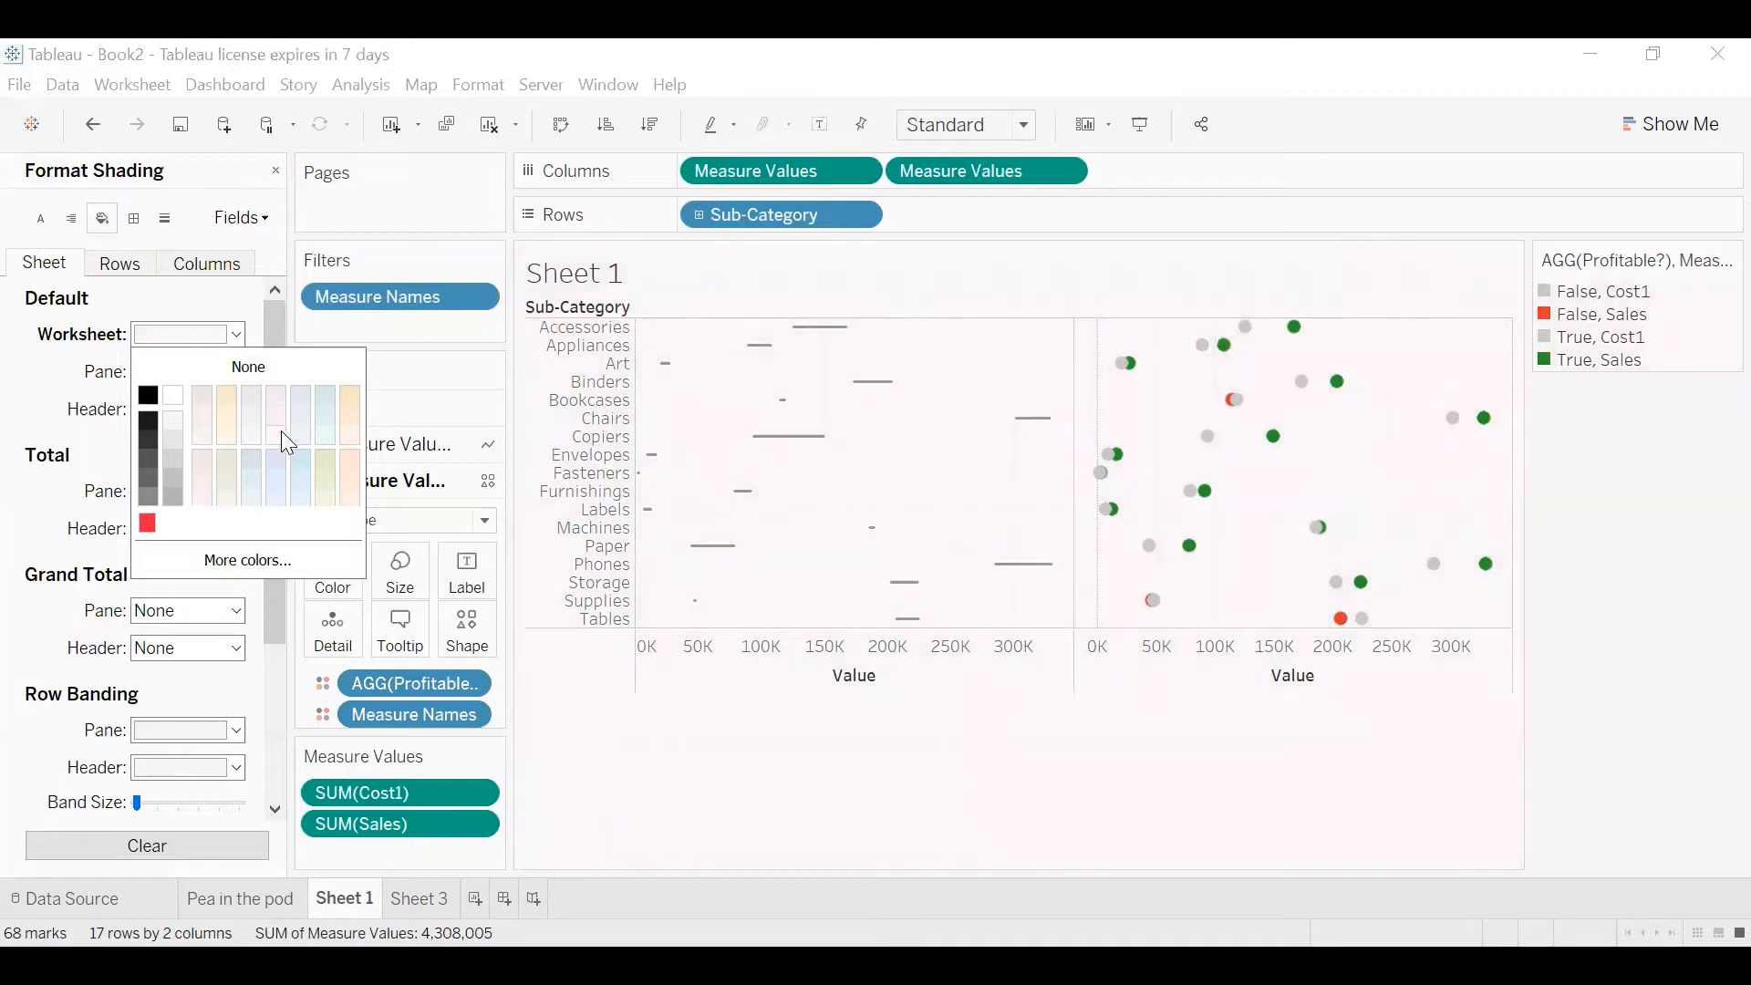
{"action": "left_click", "coordinate": [648, 721]}
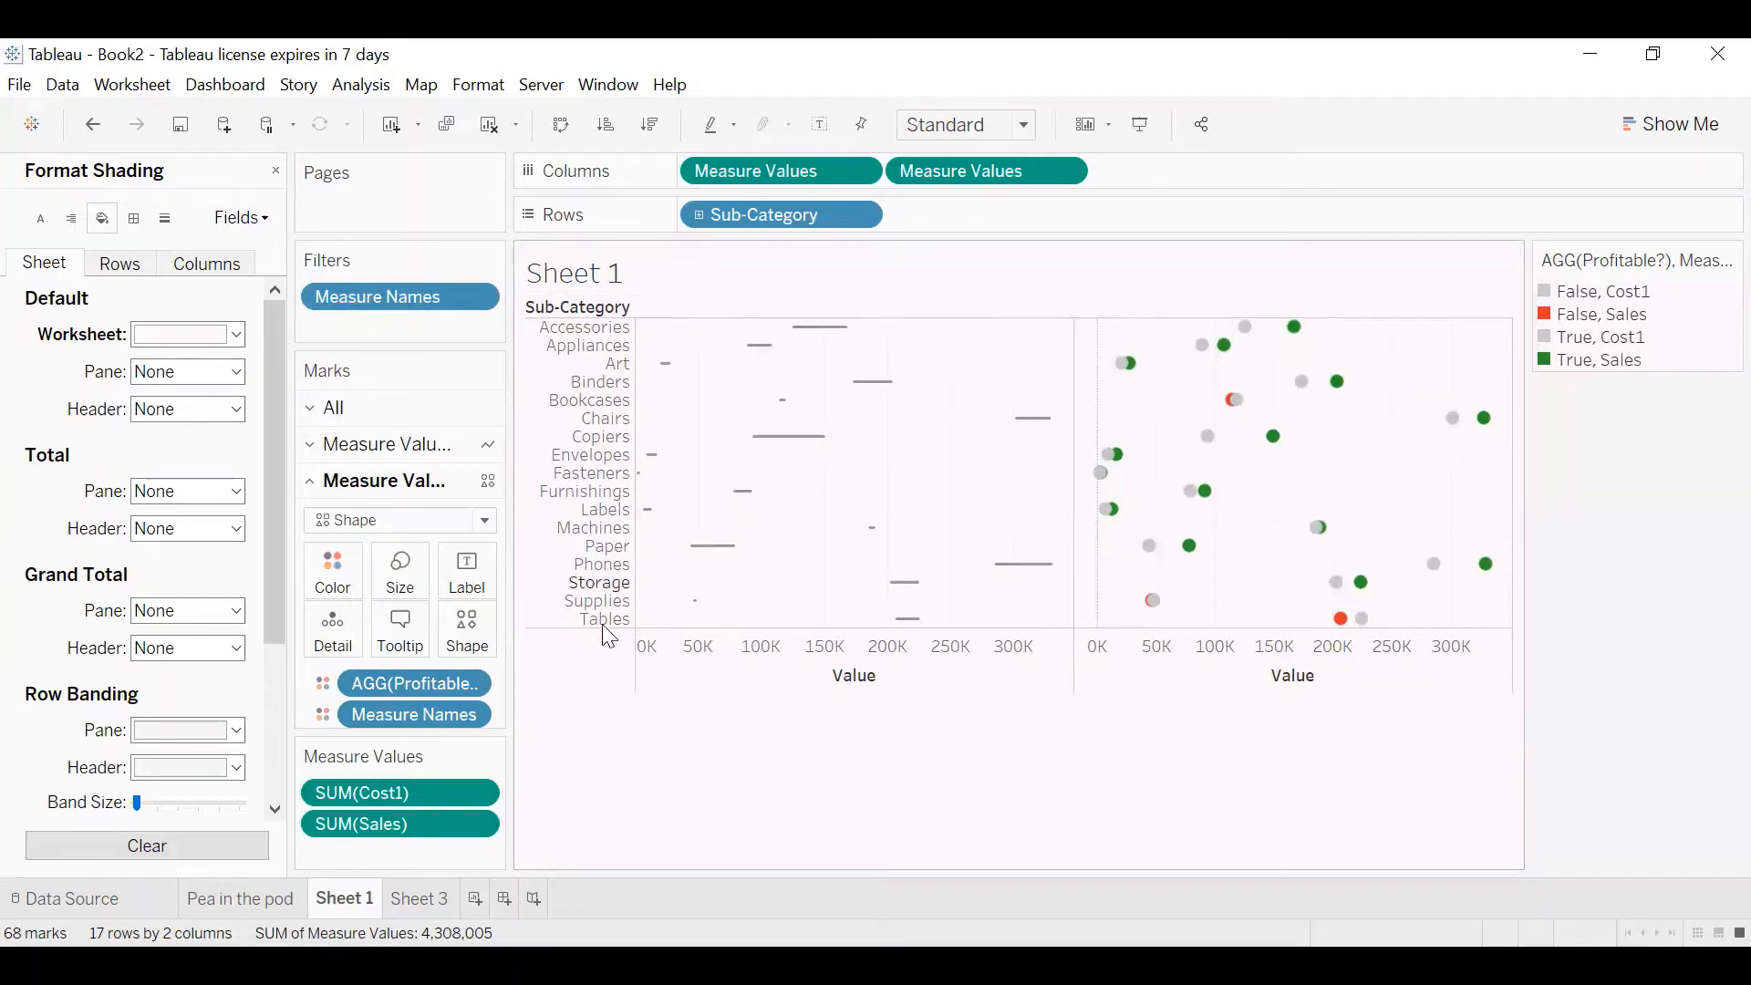
Try a larger size for the marks of both charts together and bring them back to a small size
{"action": "left_click", "coordinate": [727, 686]}
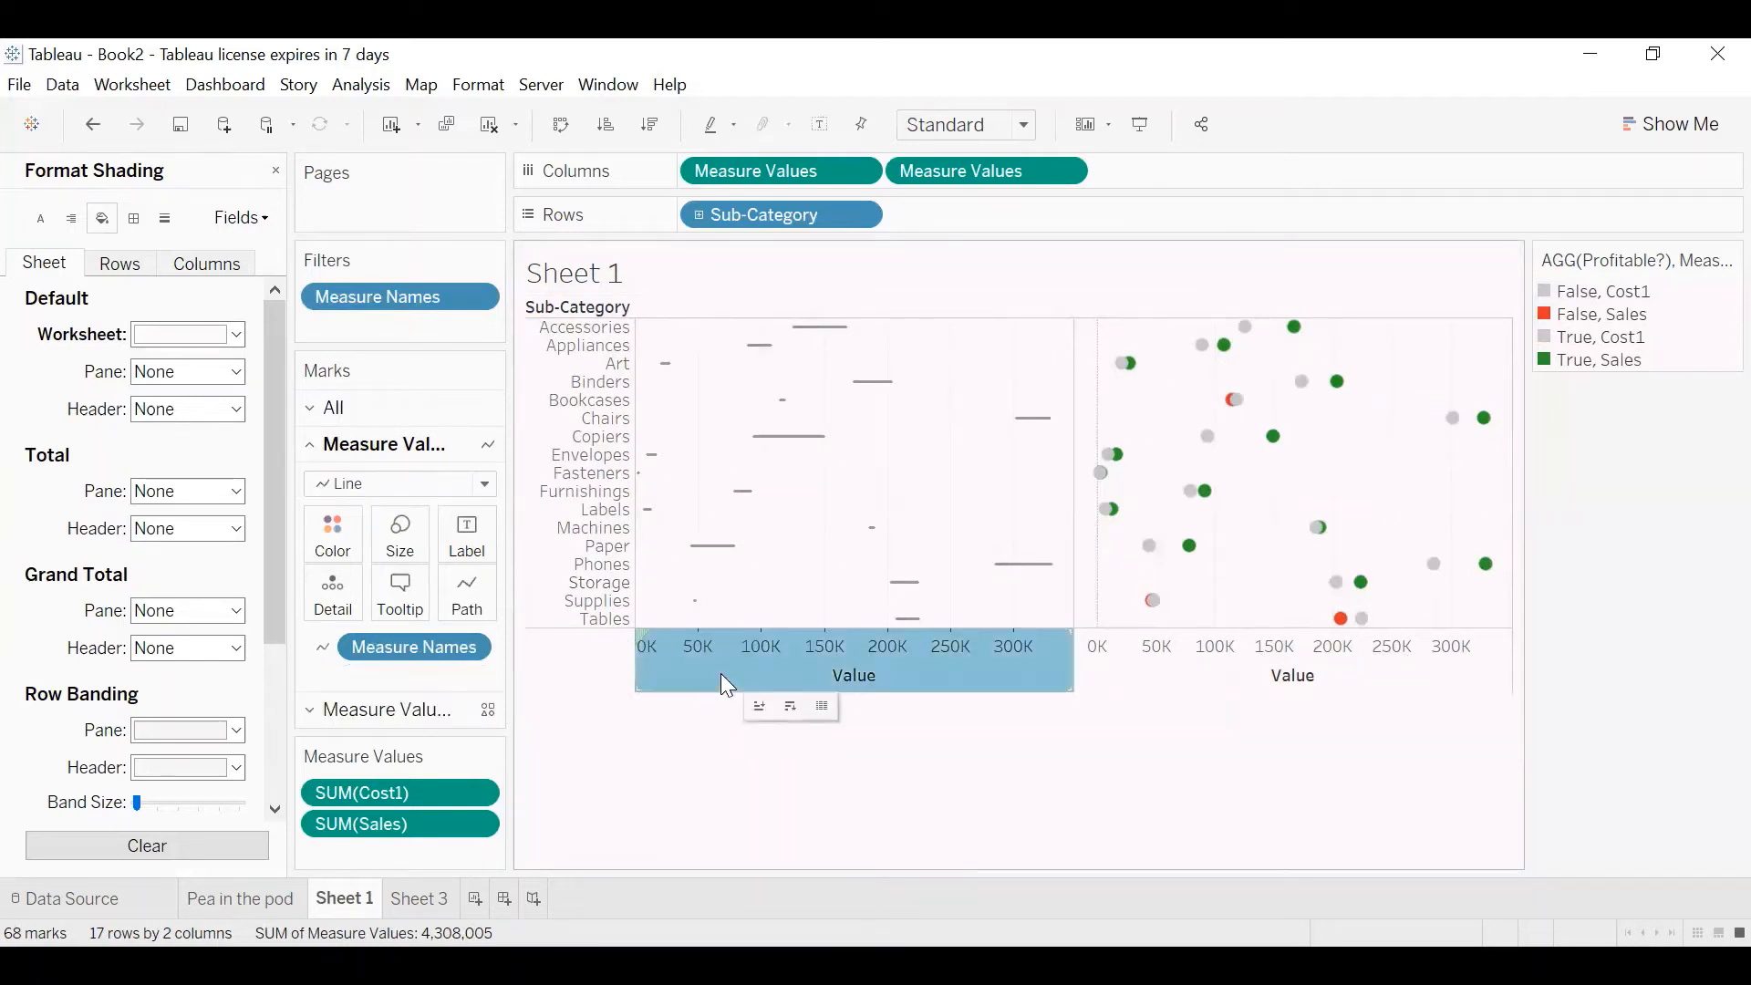
{"action": "left_click", "coordinate": [392, 407]}
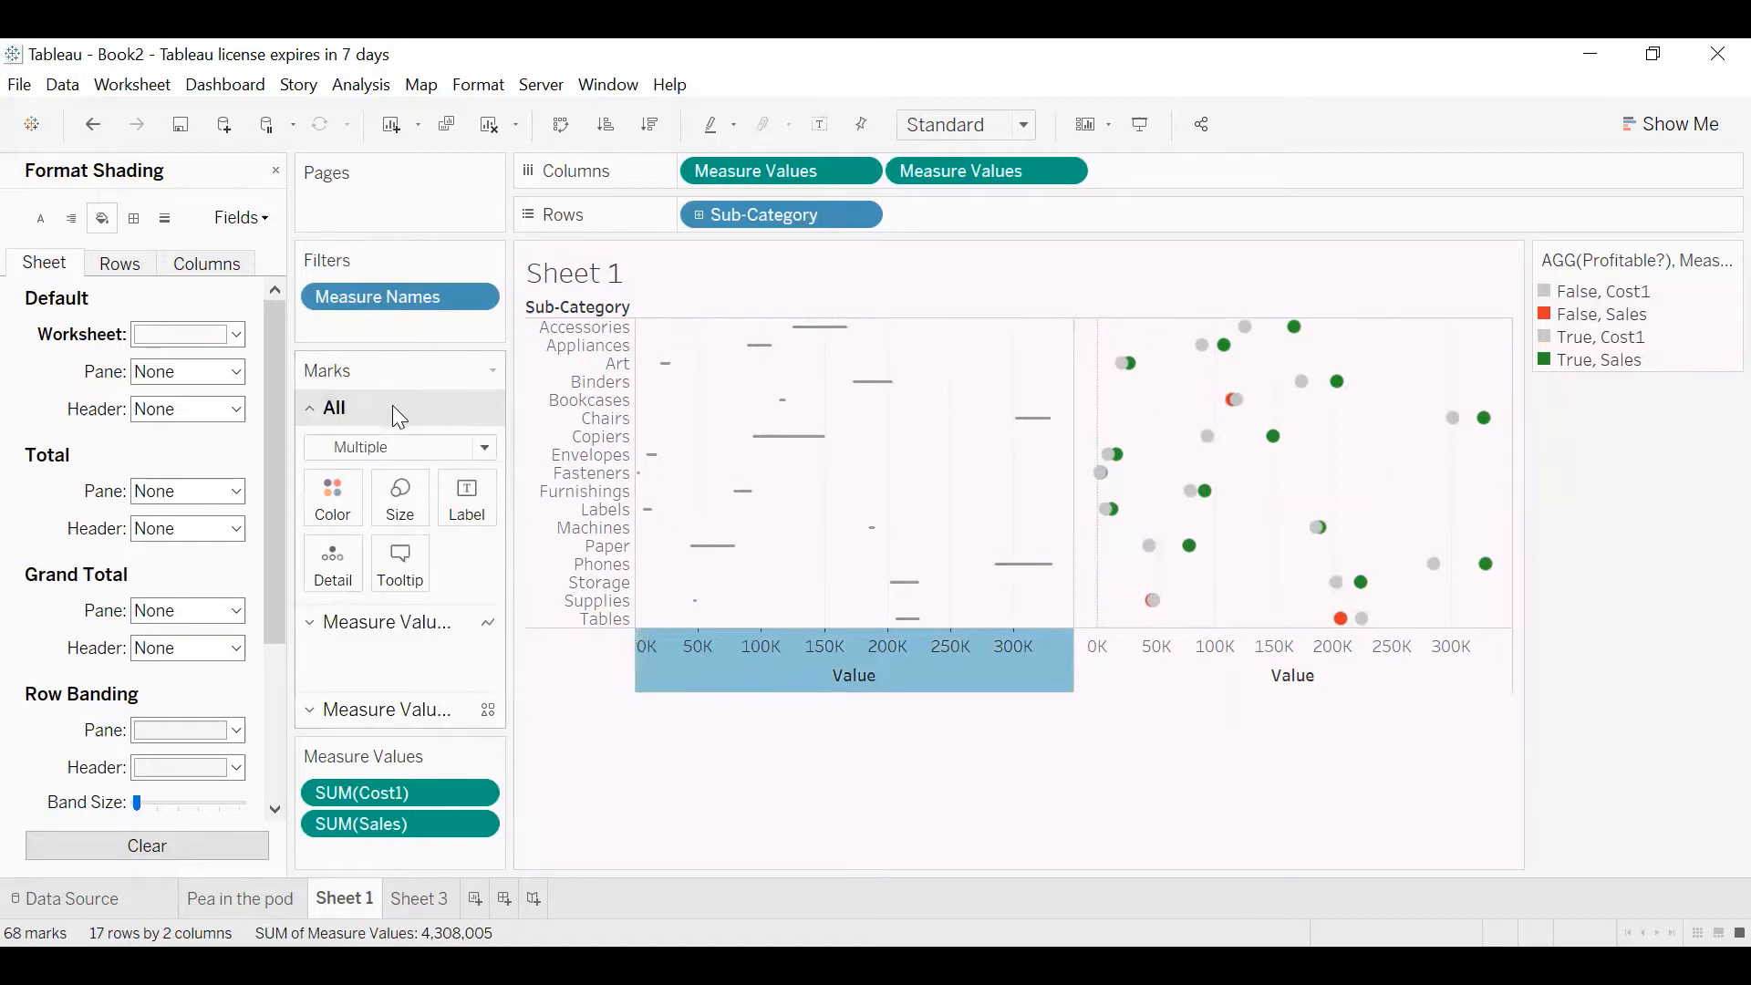
{"action": "left_click", "coordinate": [407, 512]}
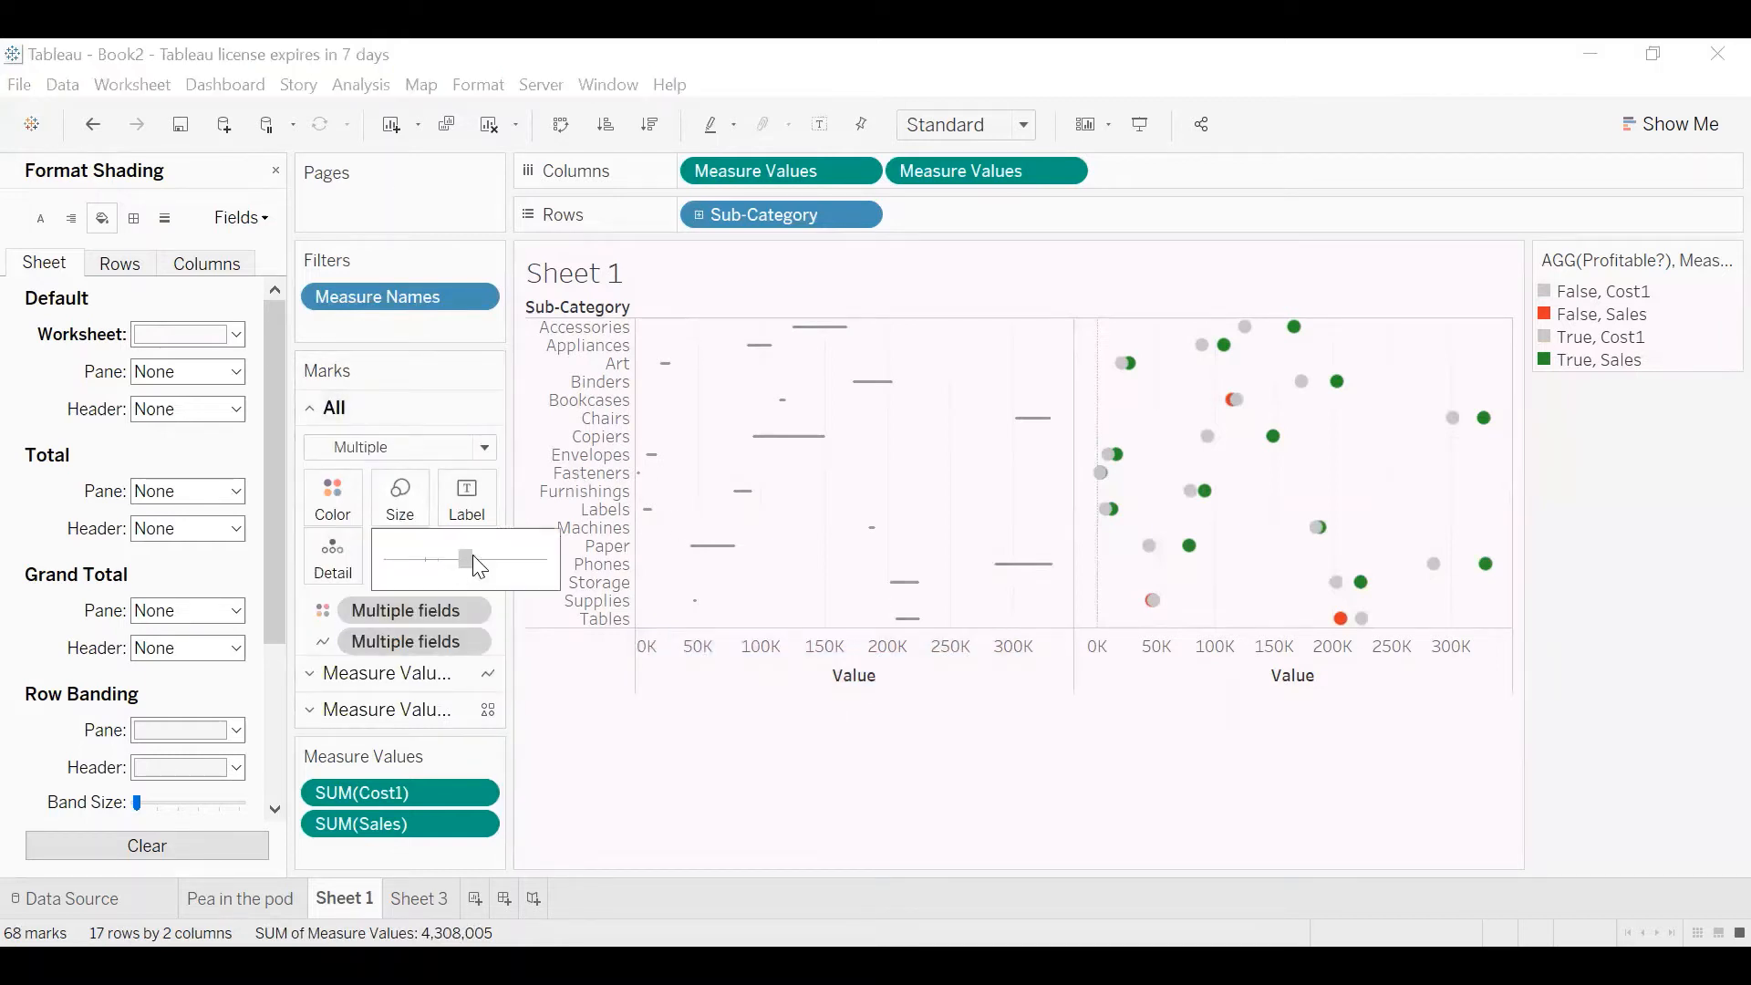
{"action": "left_click_drag", "start_coordinate": [485, 556], "coordinate": [487, 556]}
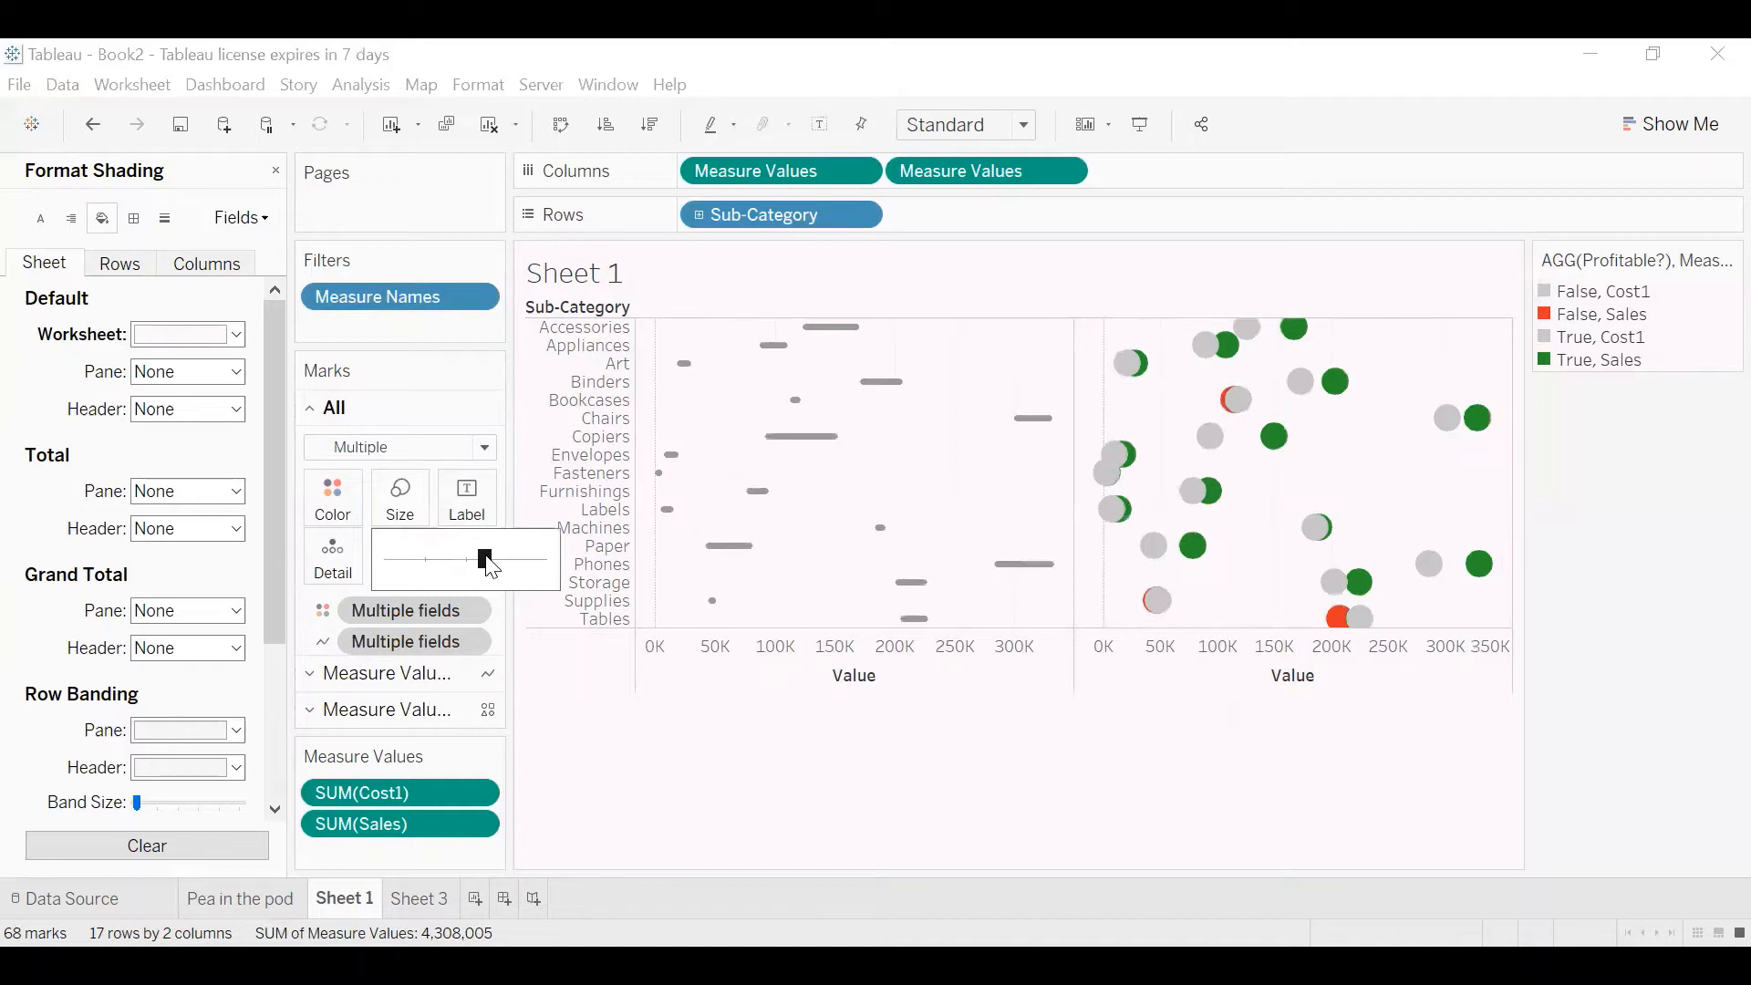
{"action": "left_click", "coordinate": [447, 560]}
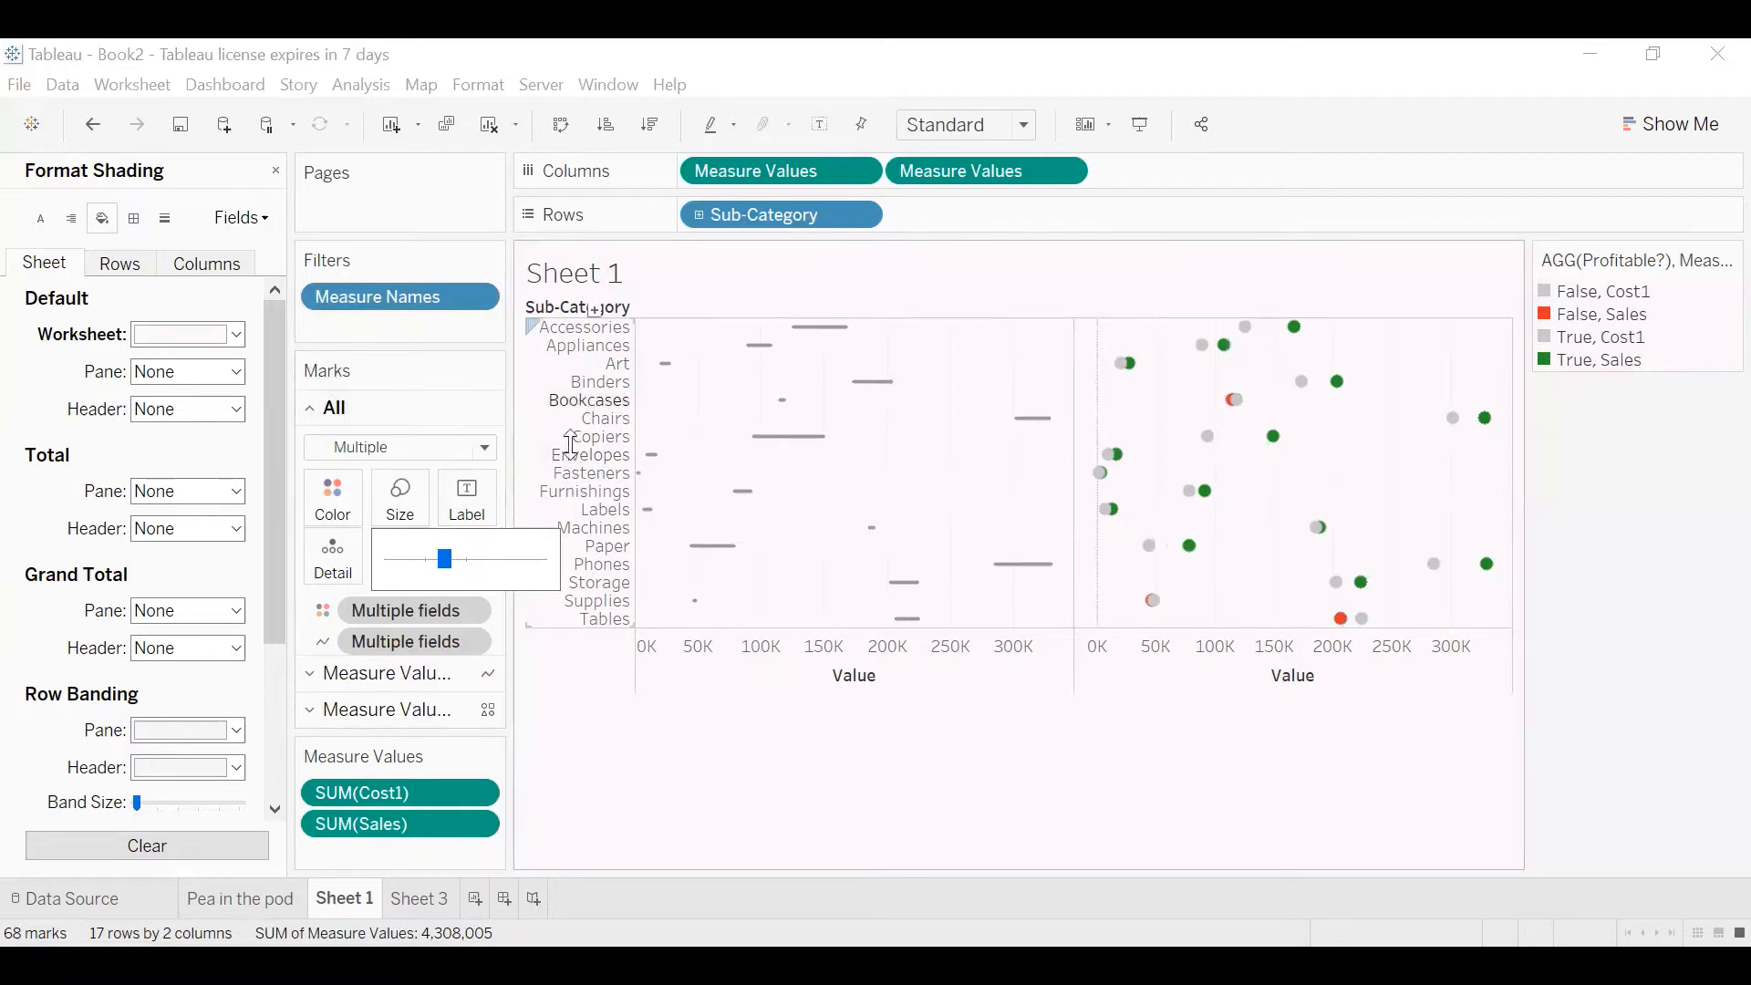
Thicken the lines of the first Measure Values chart into wide rounded bars, leaving the circles' size alone
{"action": "left_click", "coordinate": [401, 683]}
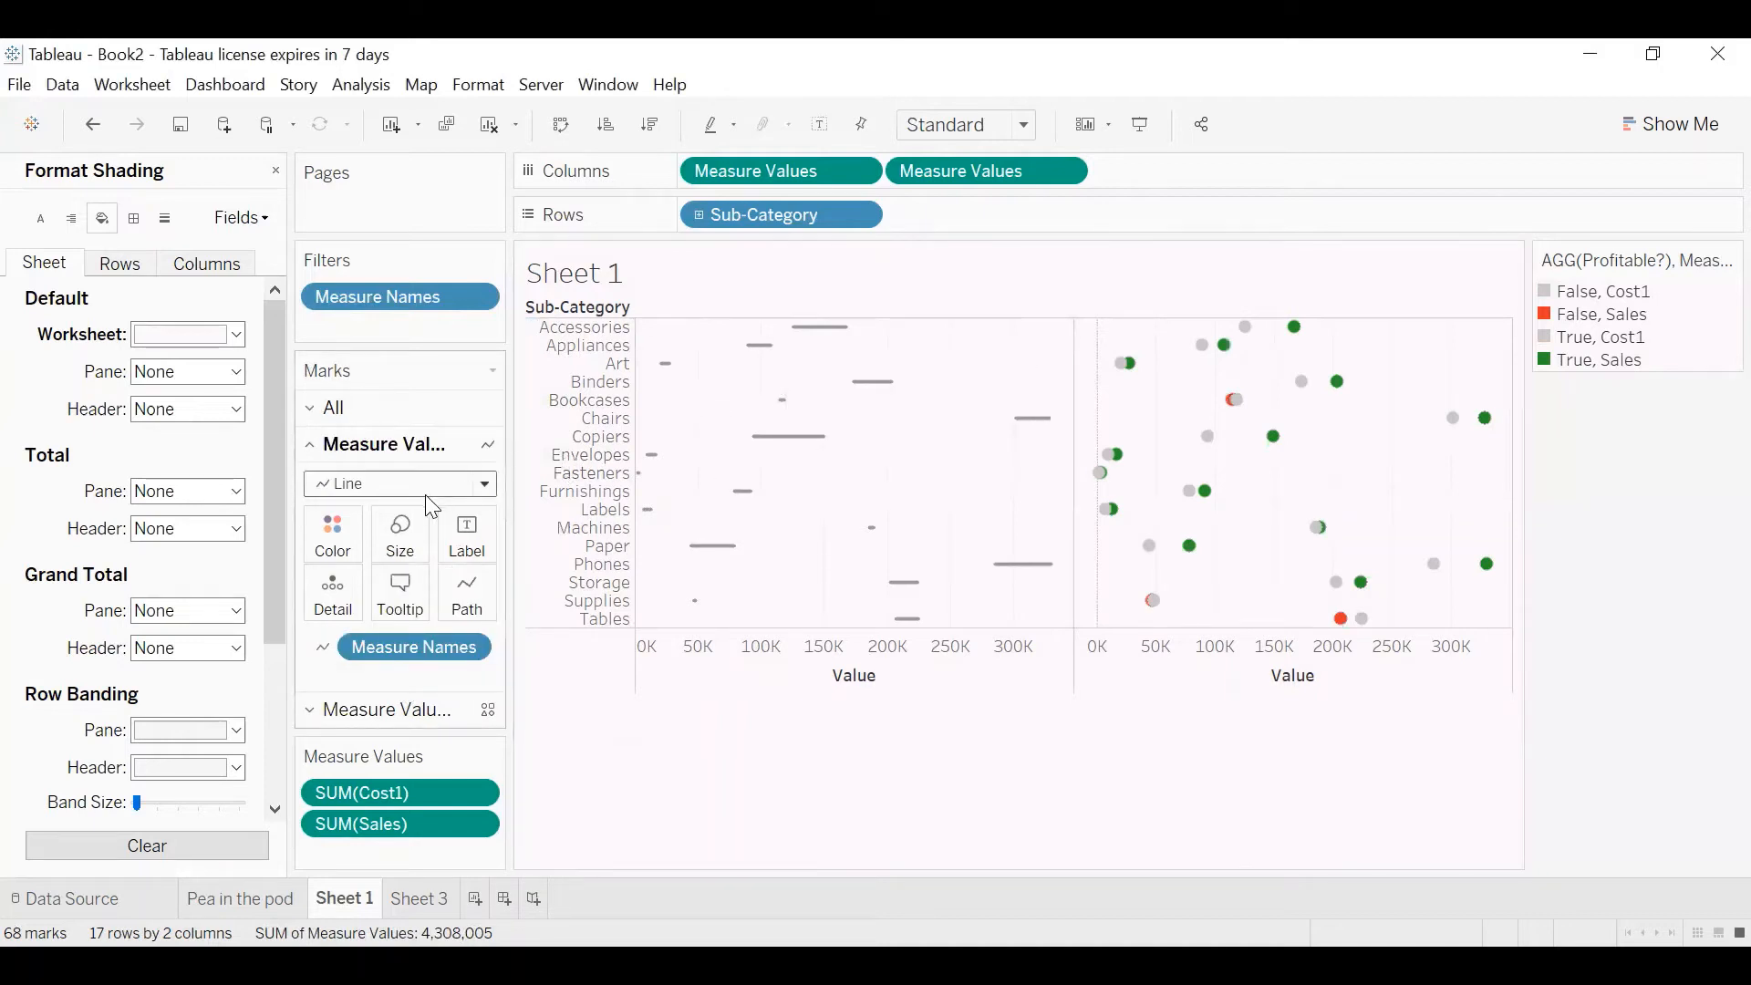
{"action": "left_click", "coordinate": [399, 539]}
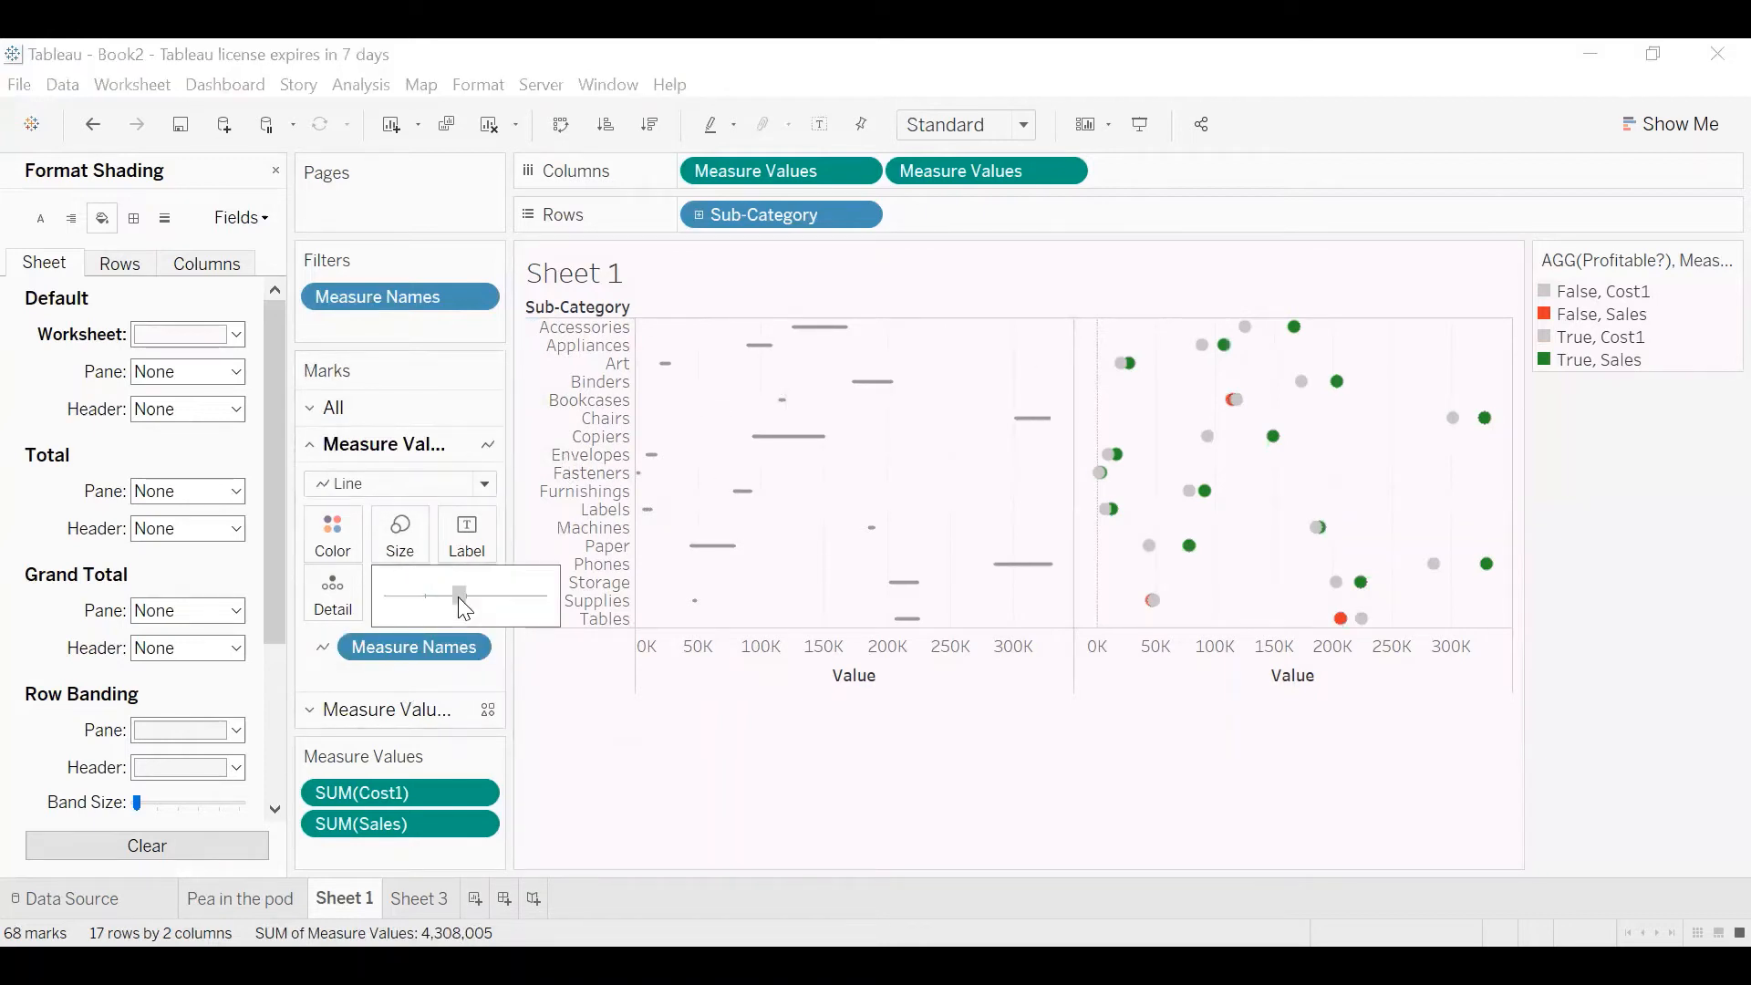
{"action": "left_click", "coordinate": [460, 598]}
{"action": "left_click_drag", "start_coordinate": [461, 599], "coordinate": [519, 597]}
{"action": "left_click", "coordinate": [523, 598]}
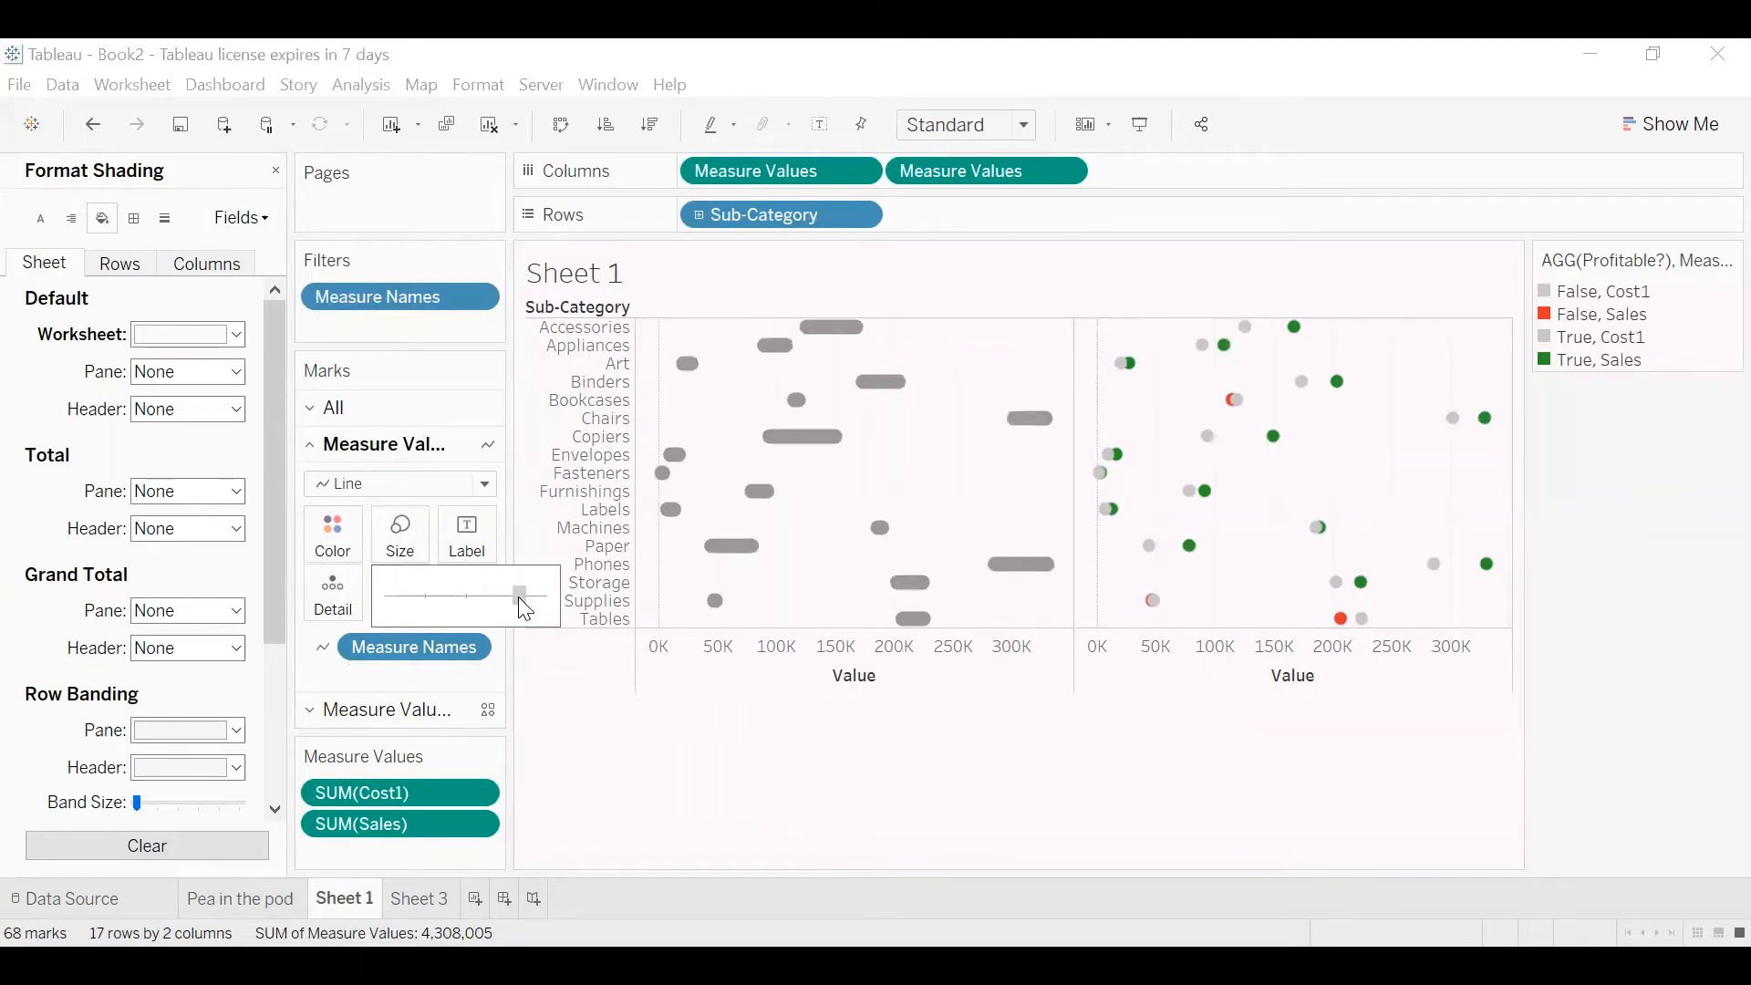
{"action": "left_click", "coordinate": [643, 777]}
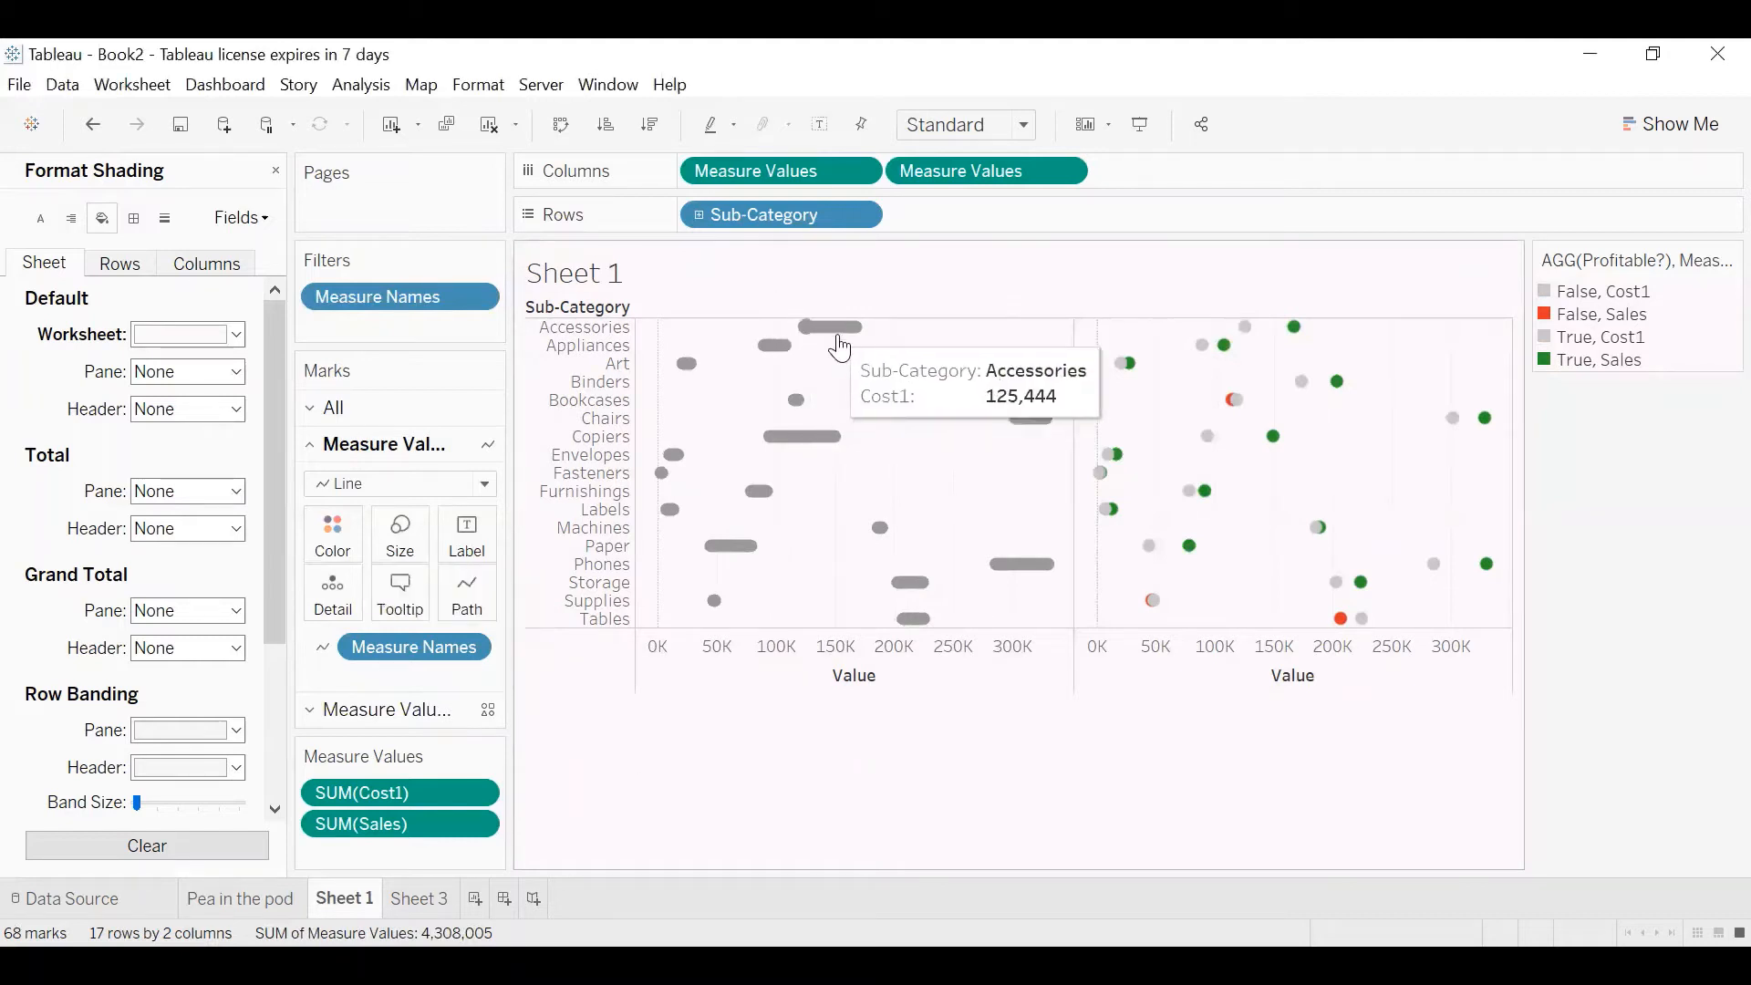
Close the shading settings, find the Profitable? field by searching "pr", and color the line chart's marks by it
{"action": "left_click", "coordinate": [275, 171]}
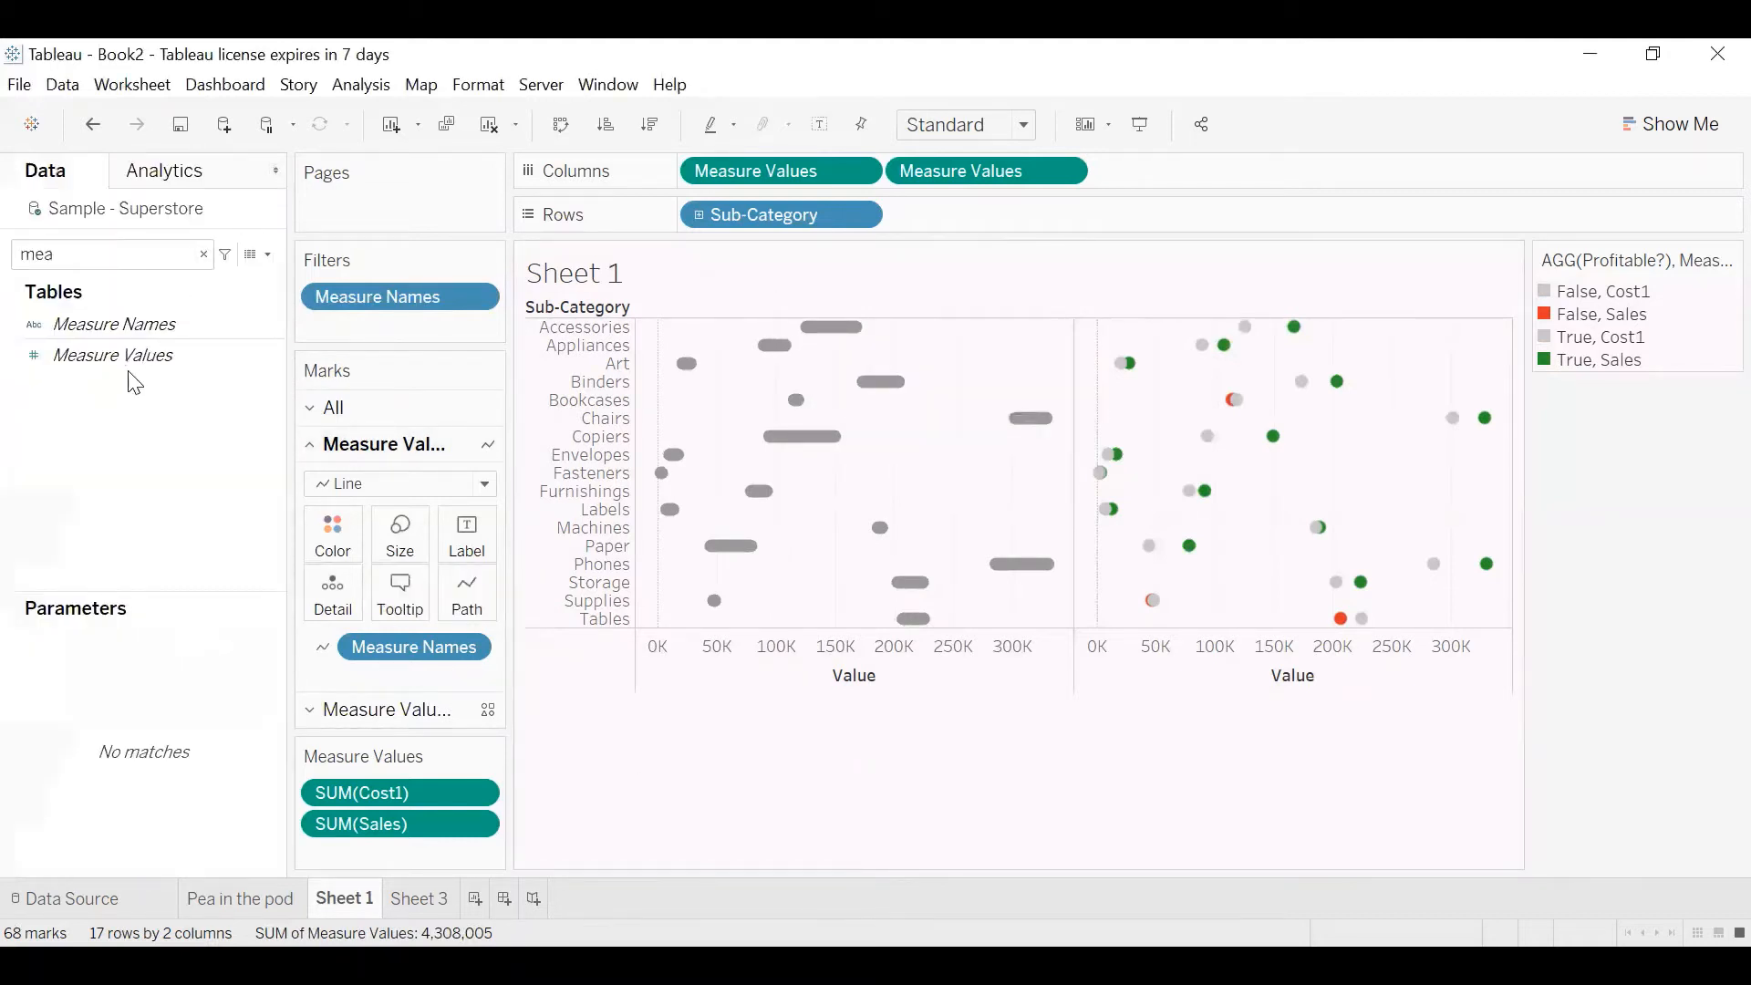
{"action": "left_click", "coordinate": [105, 246]}
{"action": "type", "text": "pr"}
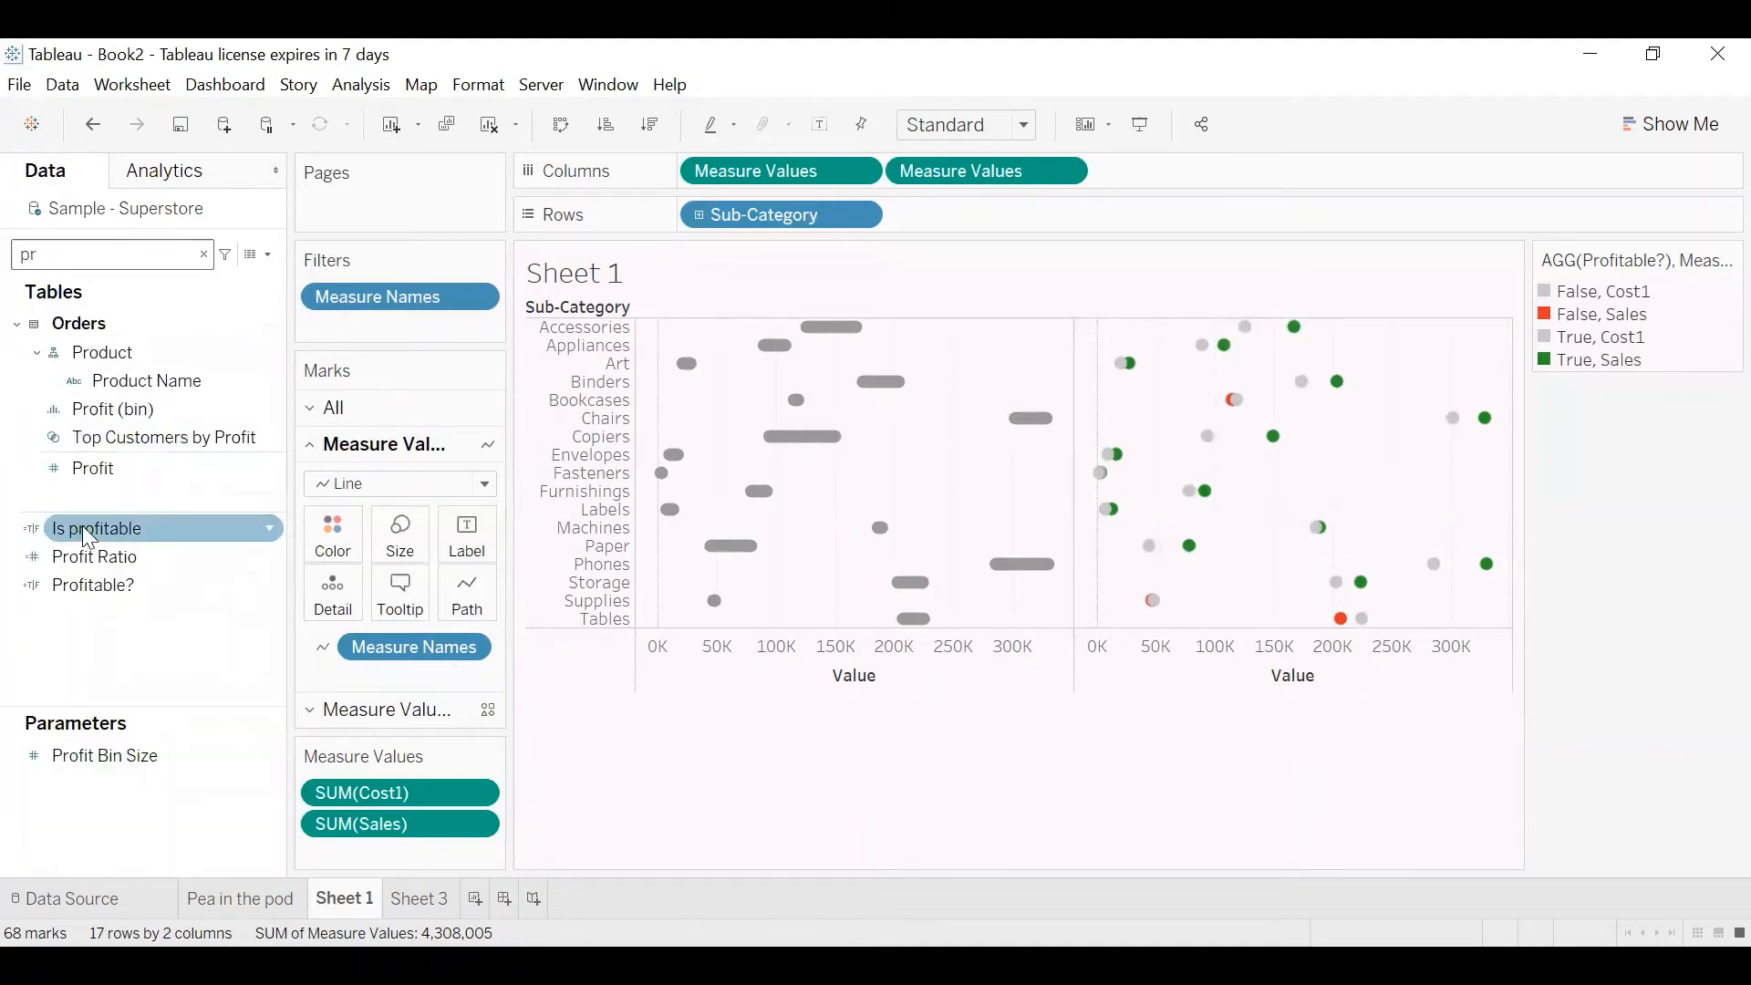
{"action": "left_click", "coordinate": [82, 560]}
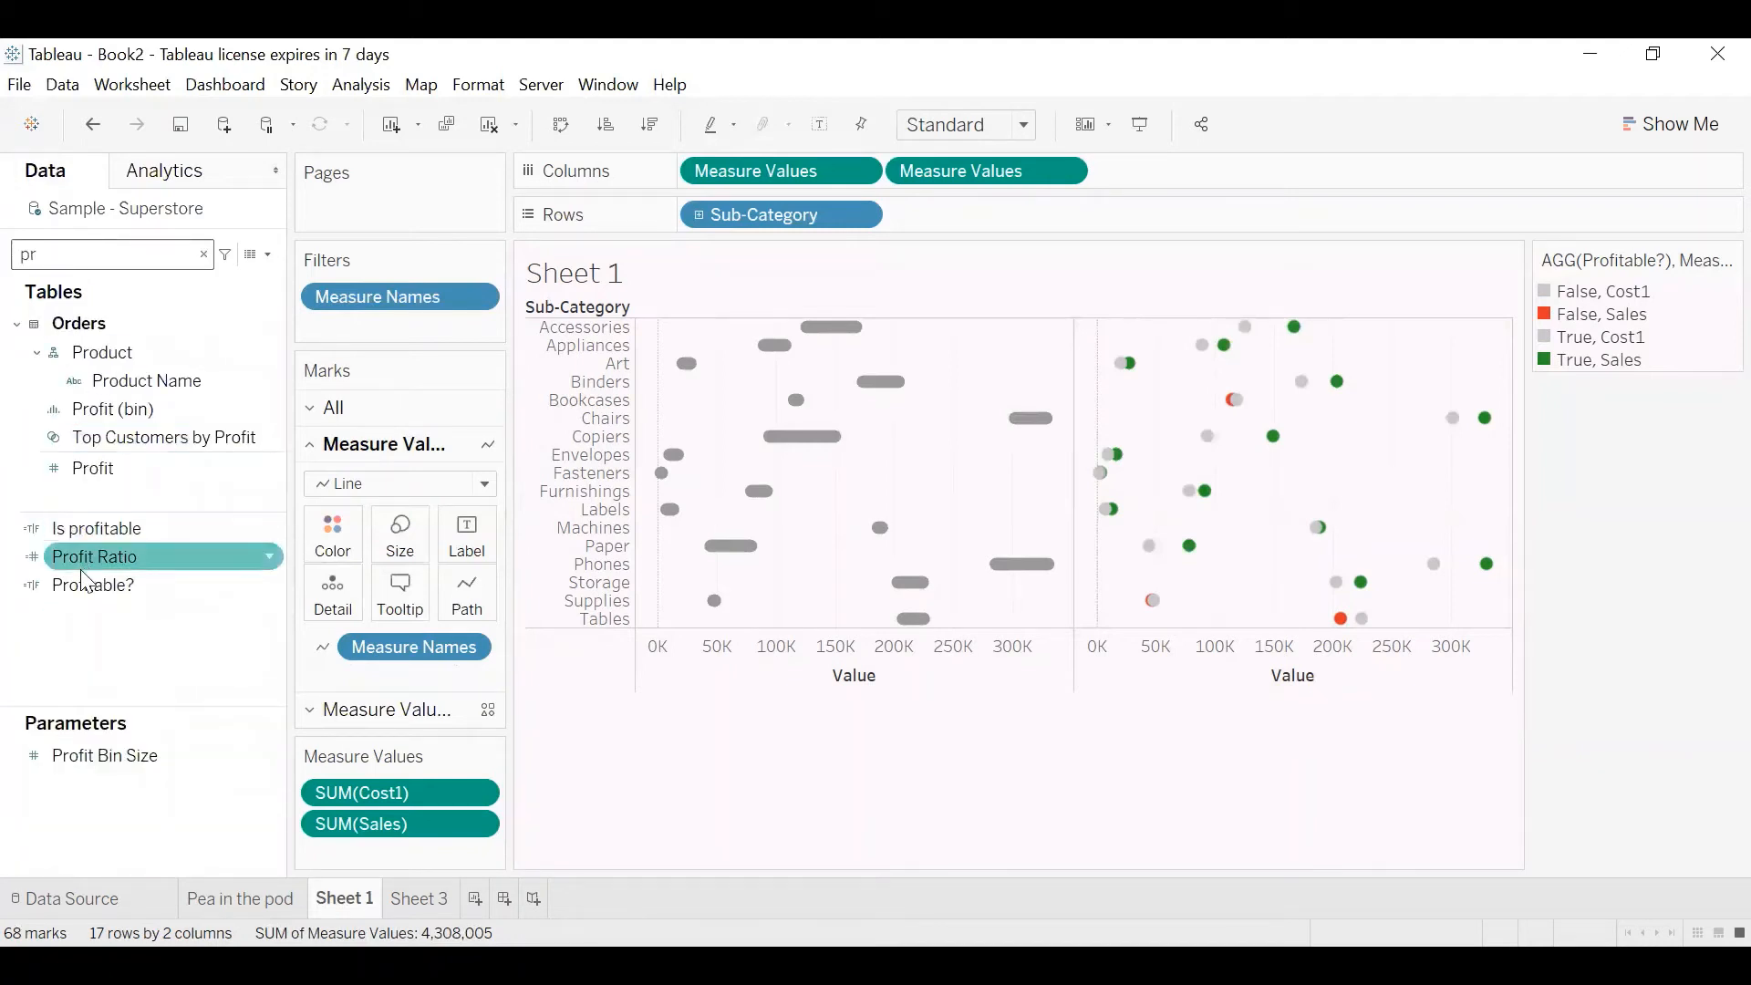
{"action": "left_click", "coordinate": [80, 577]}
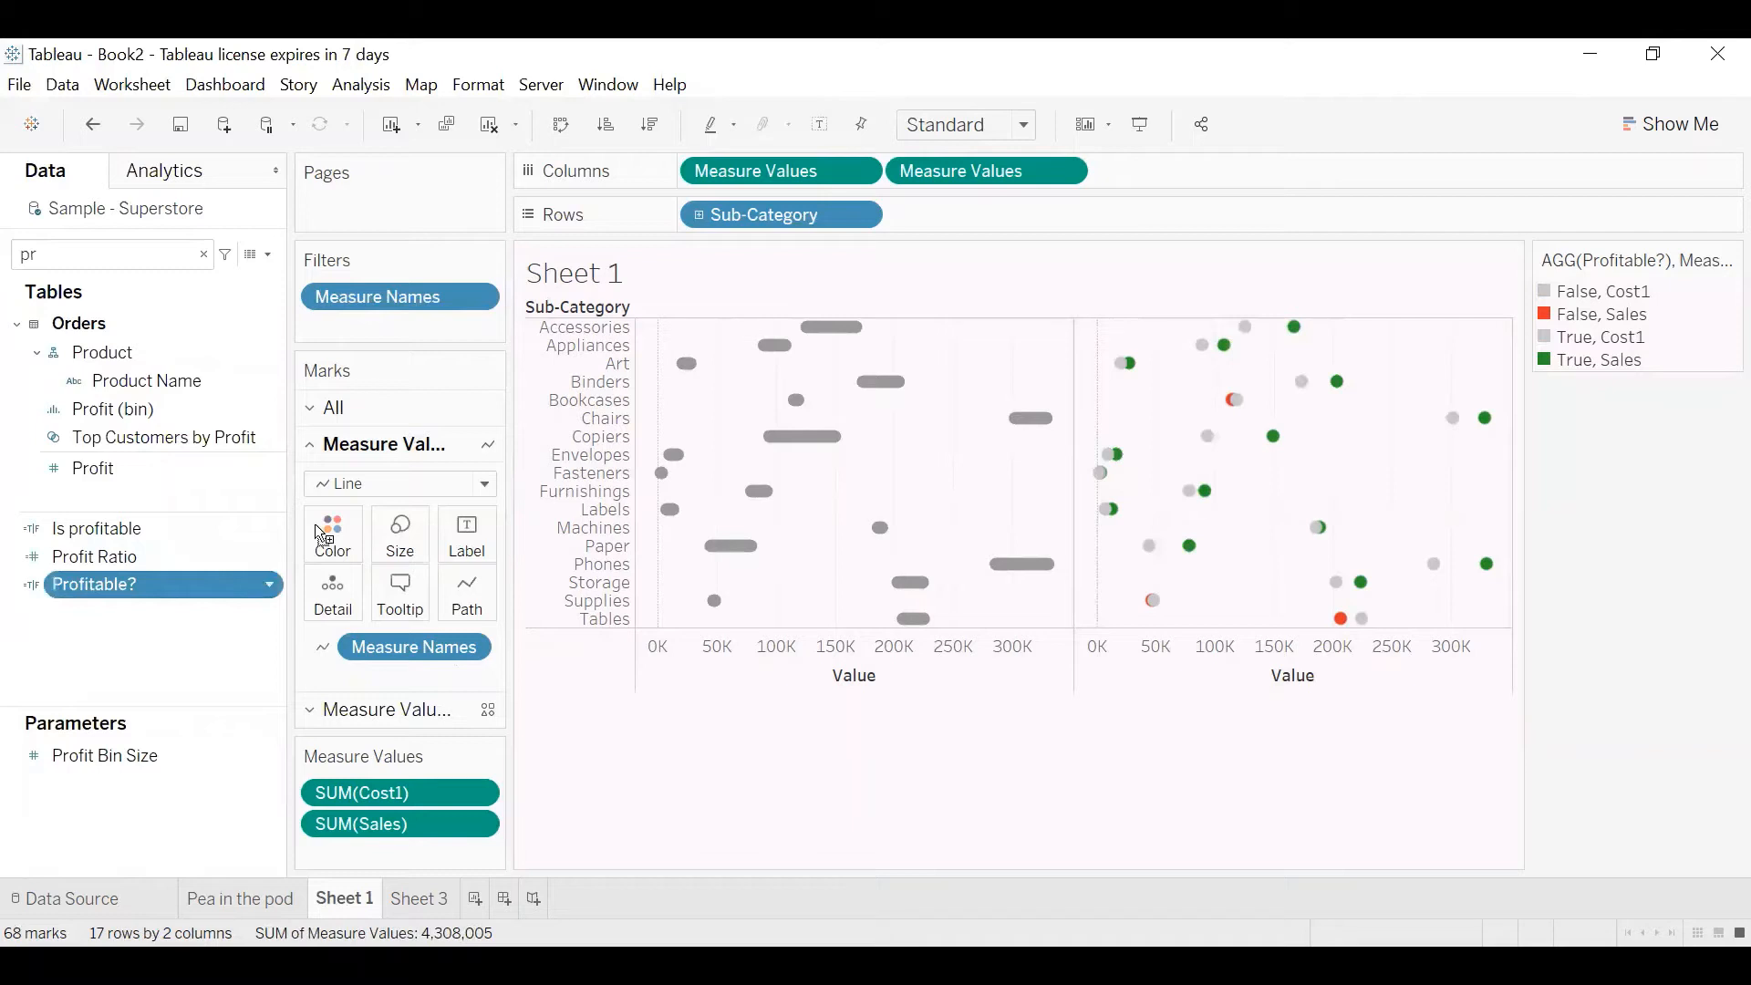
{"action": "left_click_drag", "start_coordinate": [314, 525], "coordinate": [314, 526]}
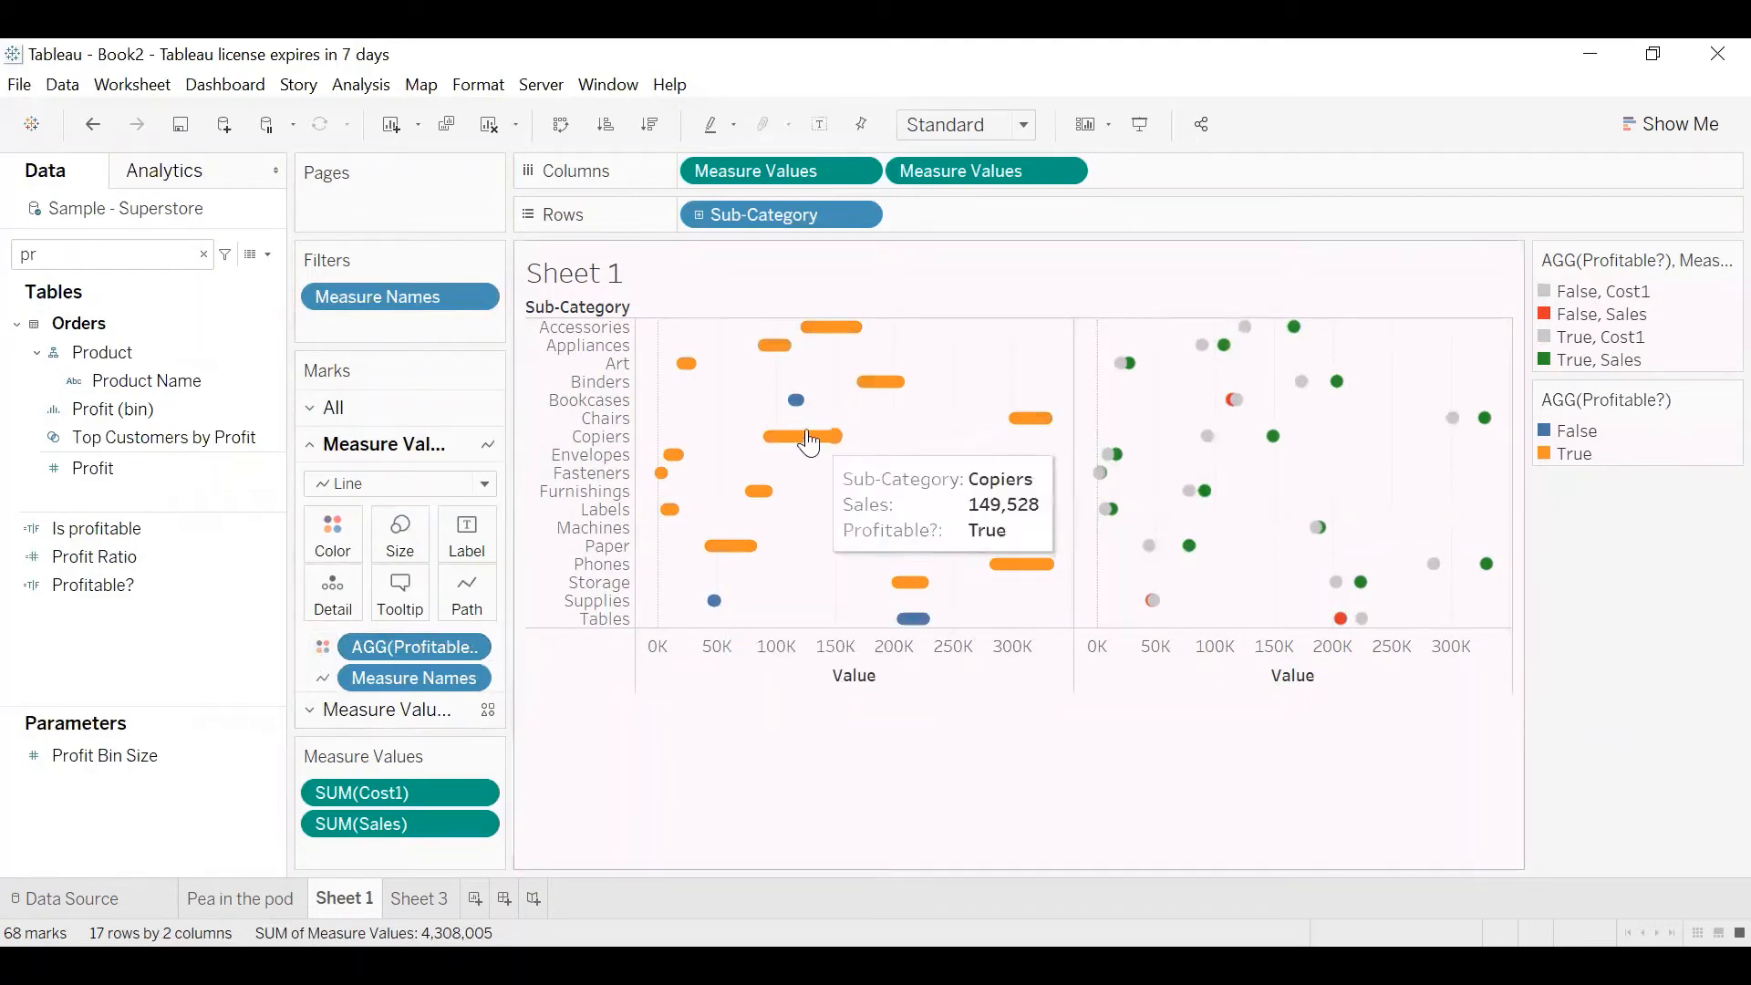
Try teal for False and light pink for True on the Profitable? line marks
{"action": "left_click", "coordinate": [337, 534]}
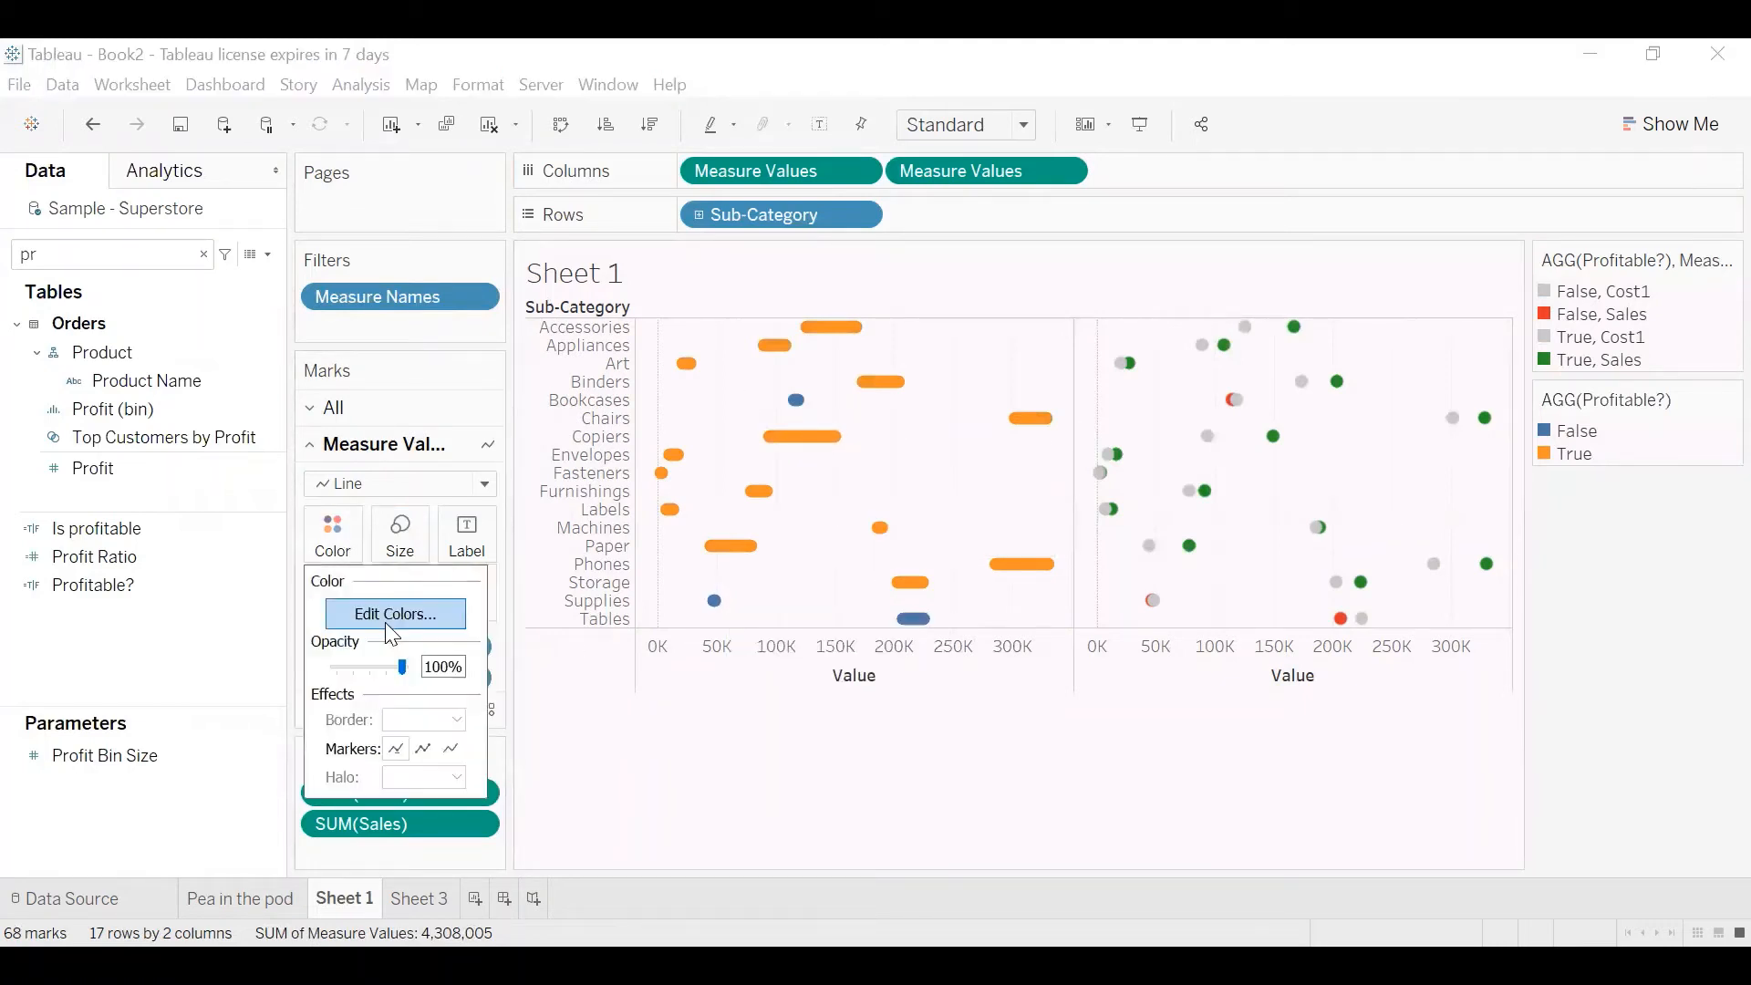
{"action": "left_click", "coordinate": [385, 617]}
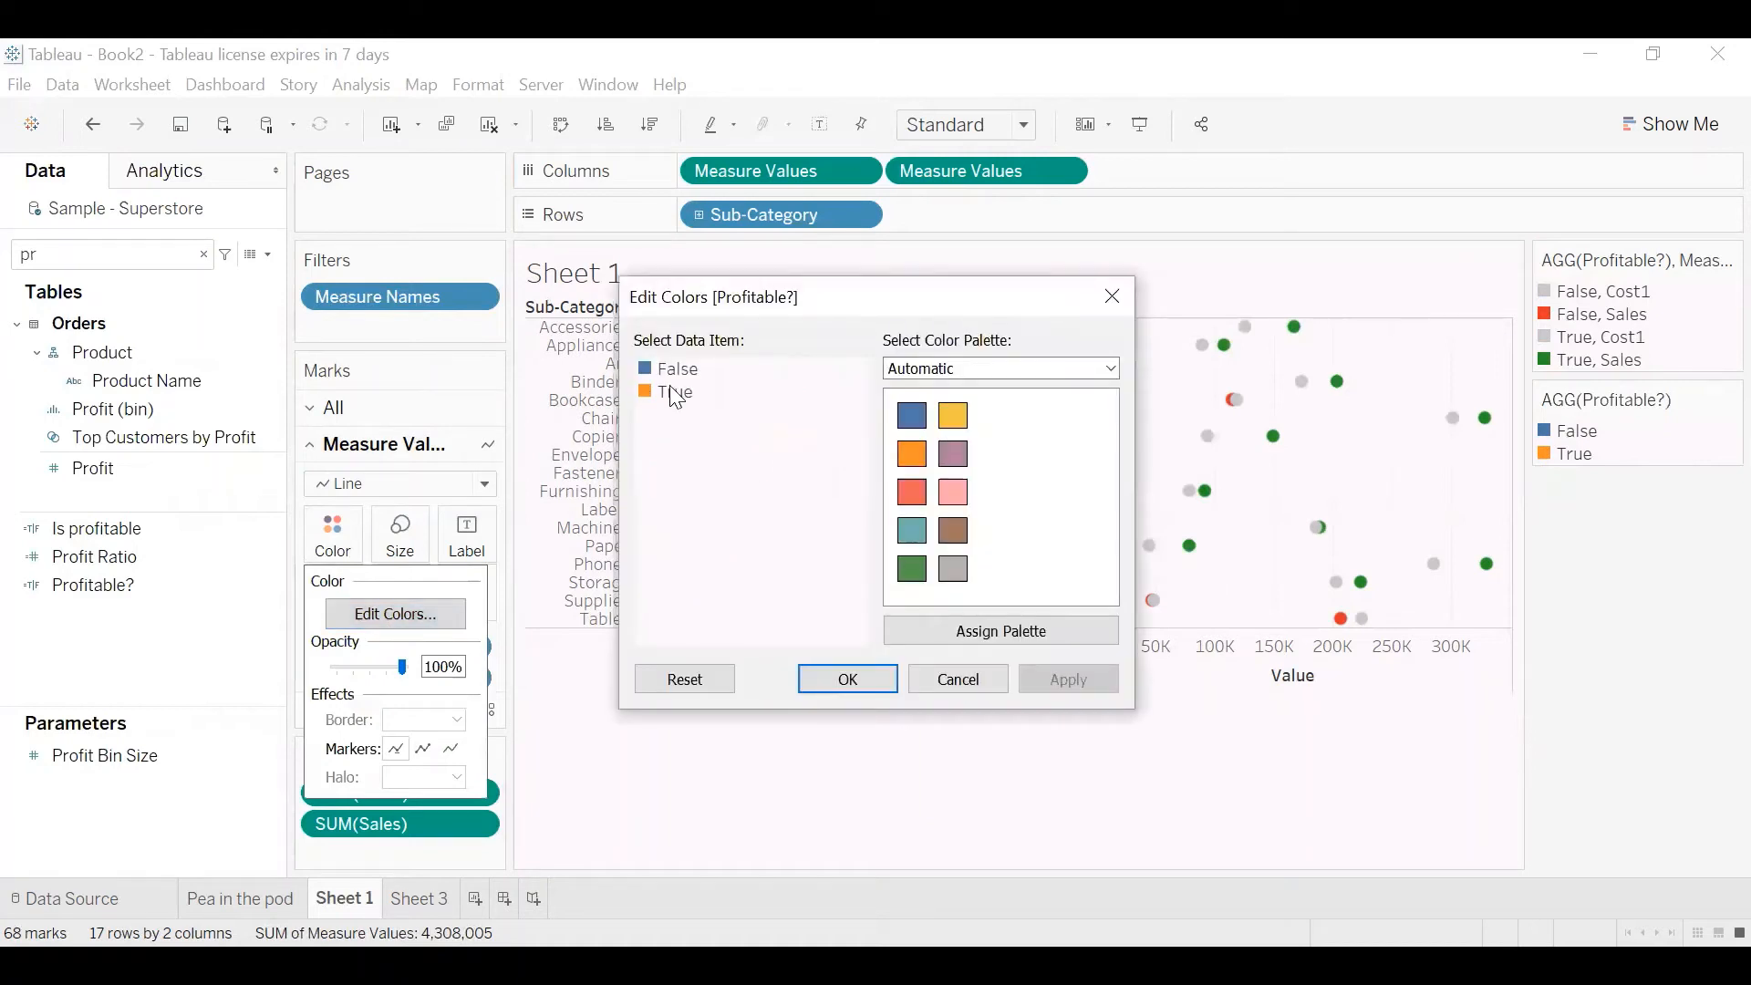
{"action": "left_click", "coordinate": [676, 393]}
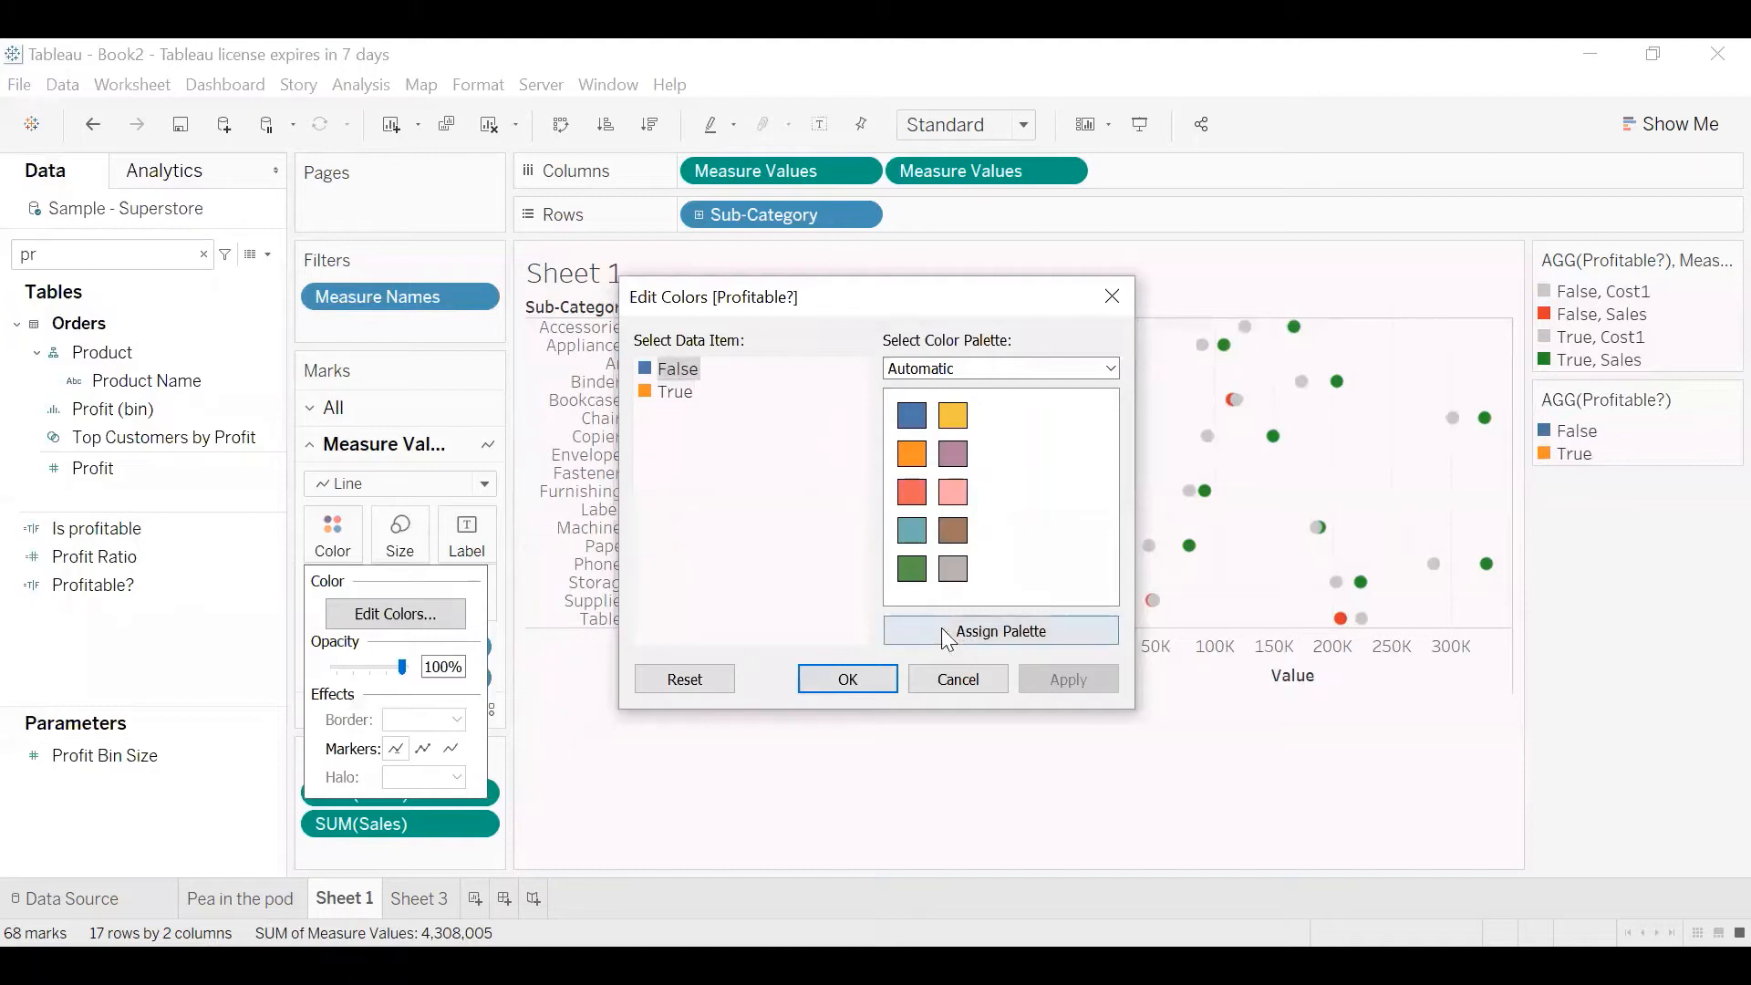
{"action": "left_click", "coordinate": [912, 530]}
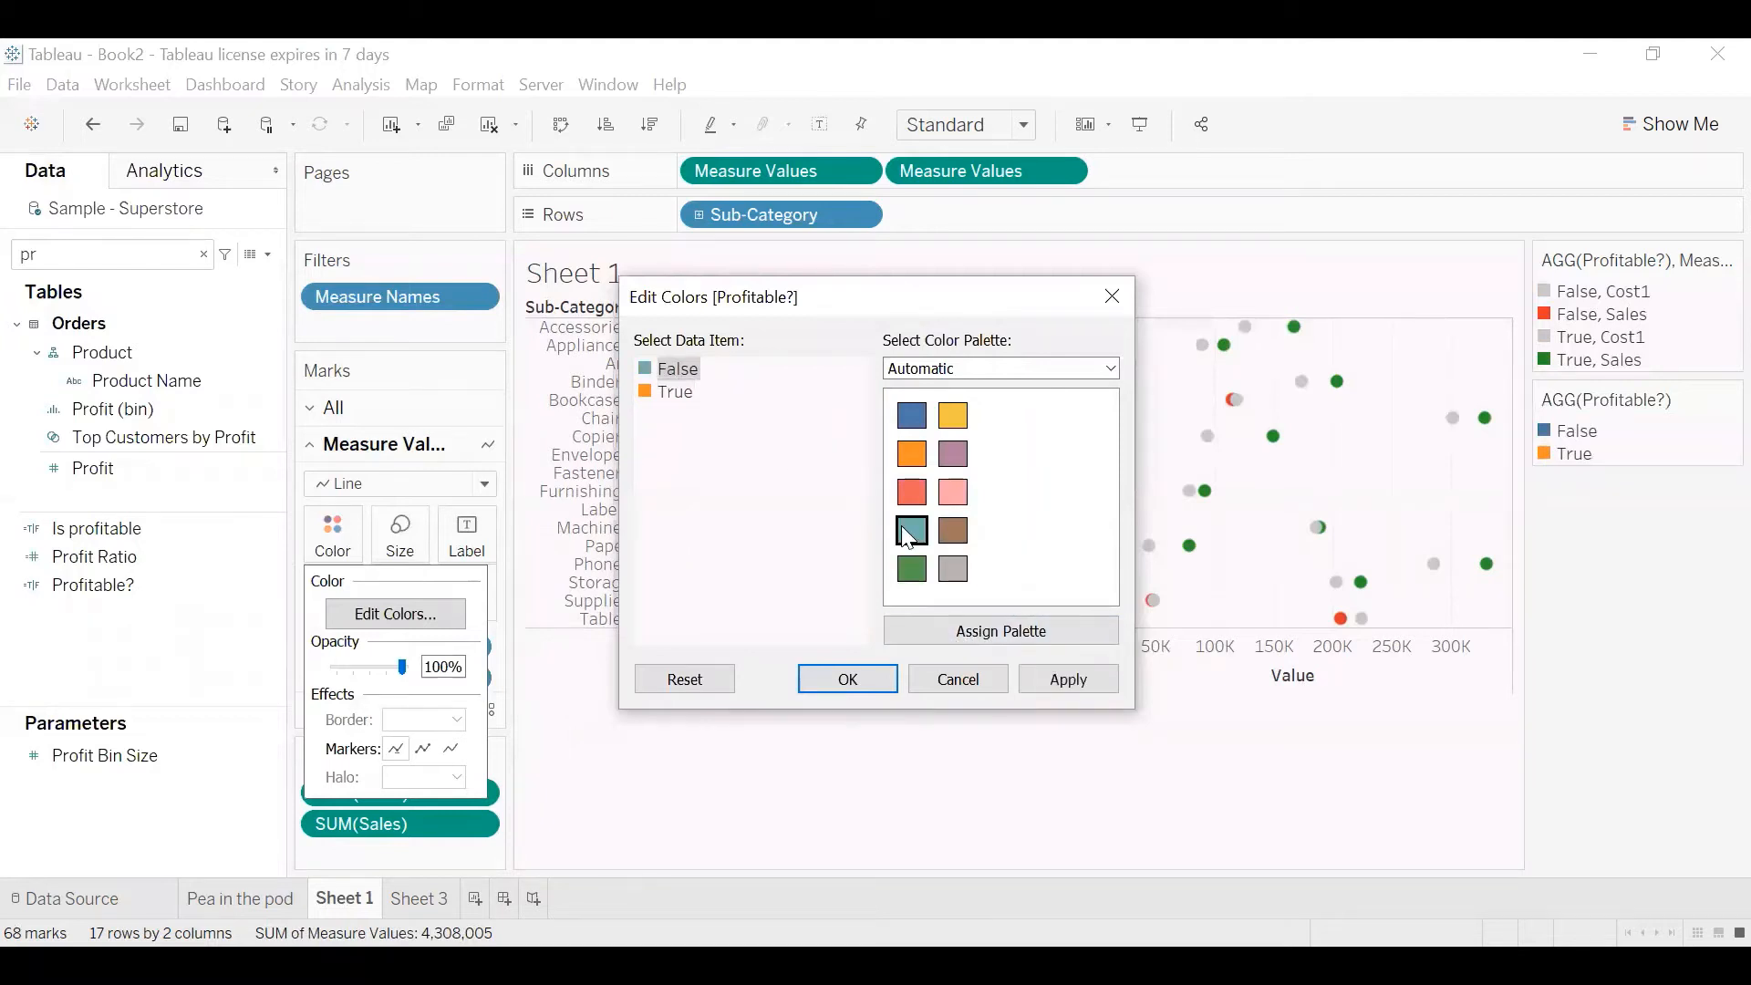
{"action": "left_click", "coordinate": [689, 396]}
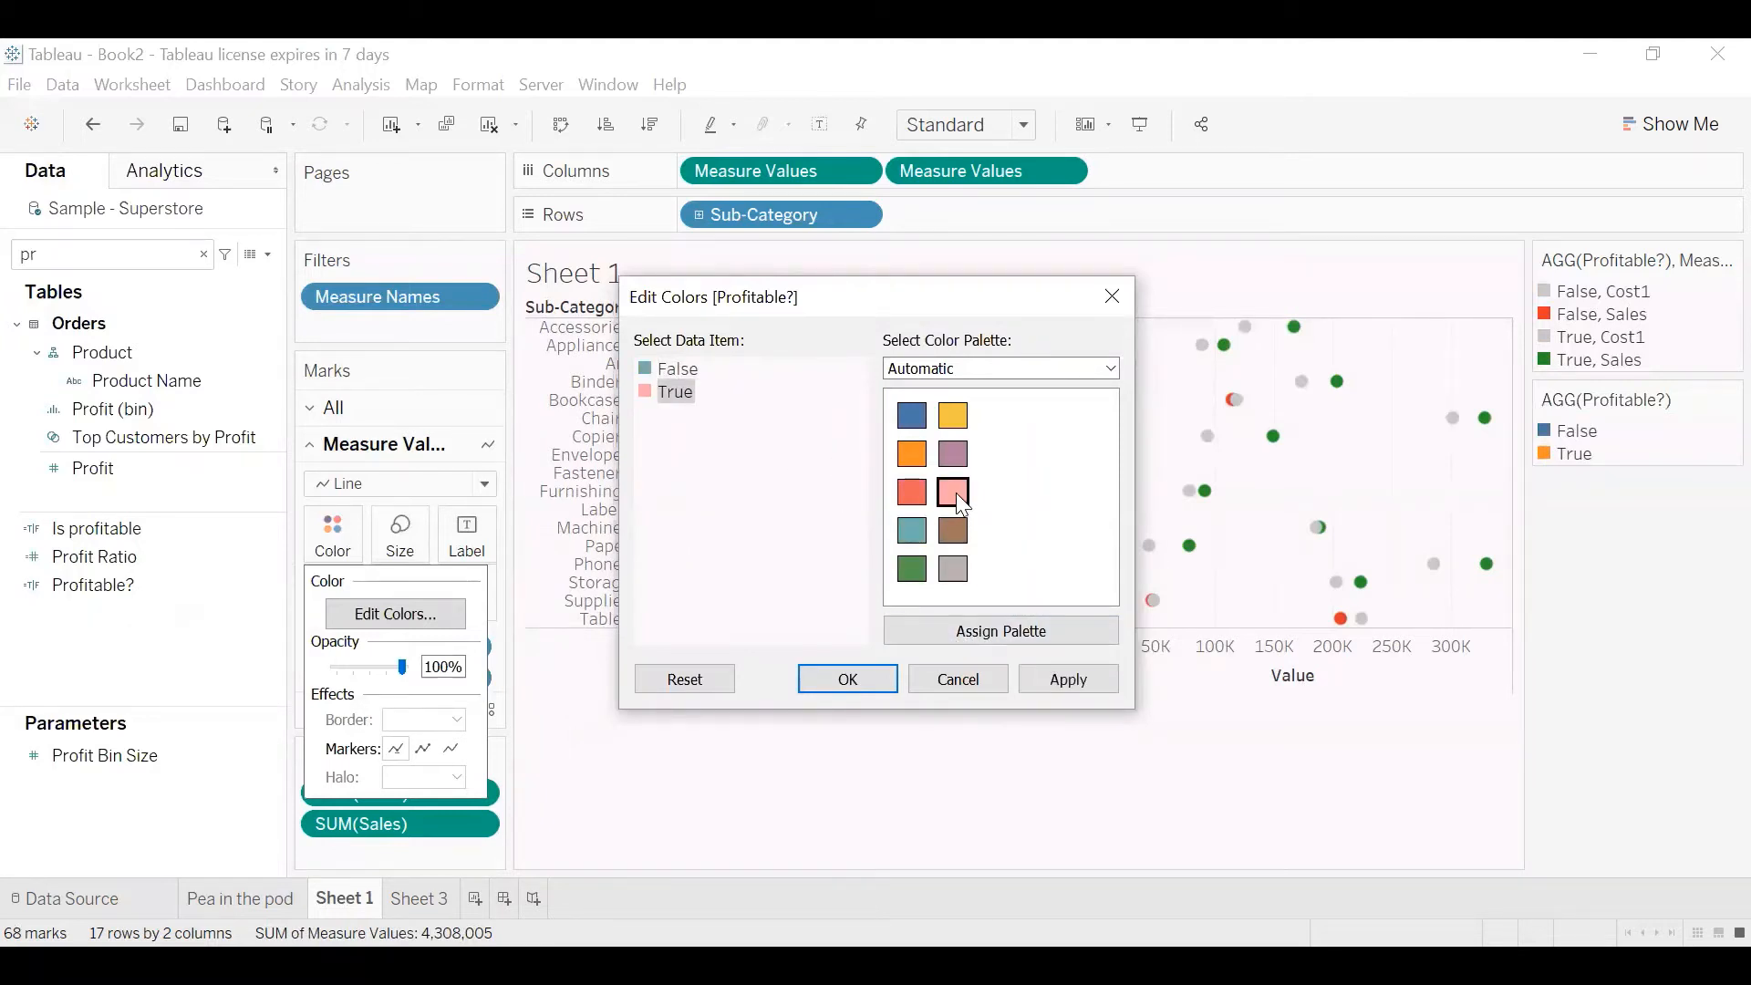
{"action": "left_click", "coordinate": [1068, 679]}
{"action": "left_click", "coordinate": [949, 679]}
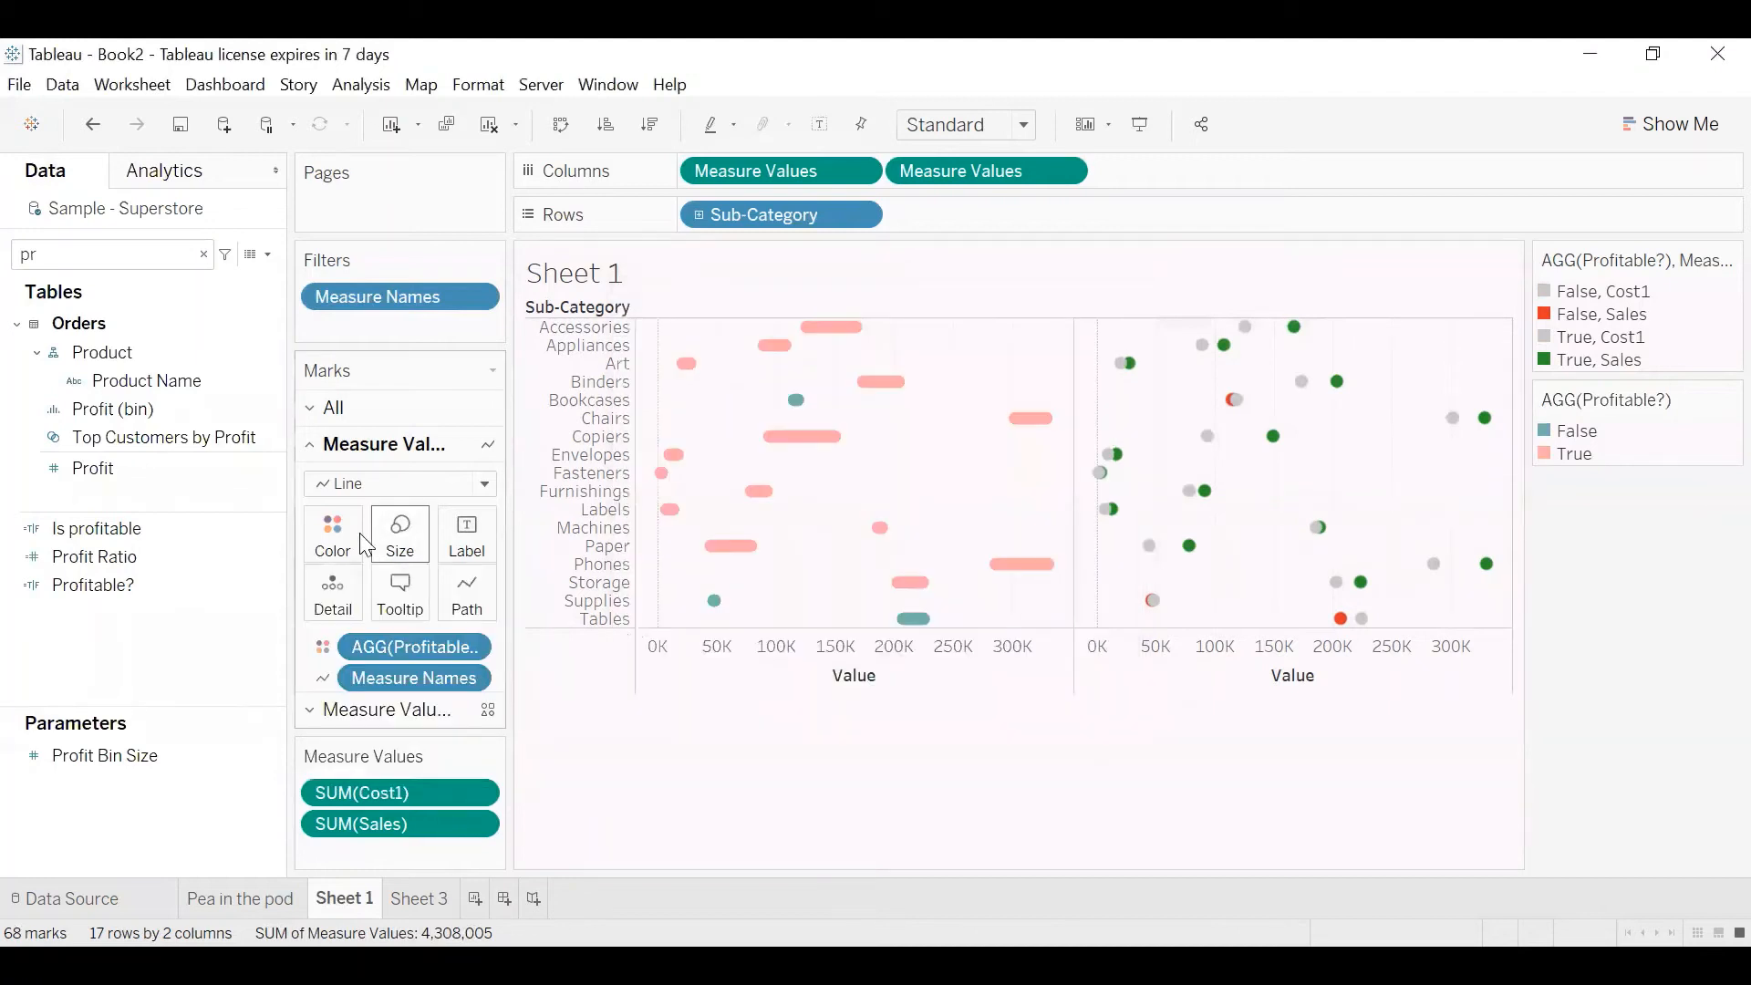
Swap the Profitable? line colors so True is teal and False is light pink
{"action": "left_click", "coordinate": [432, 646]}
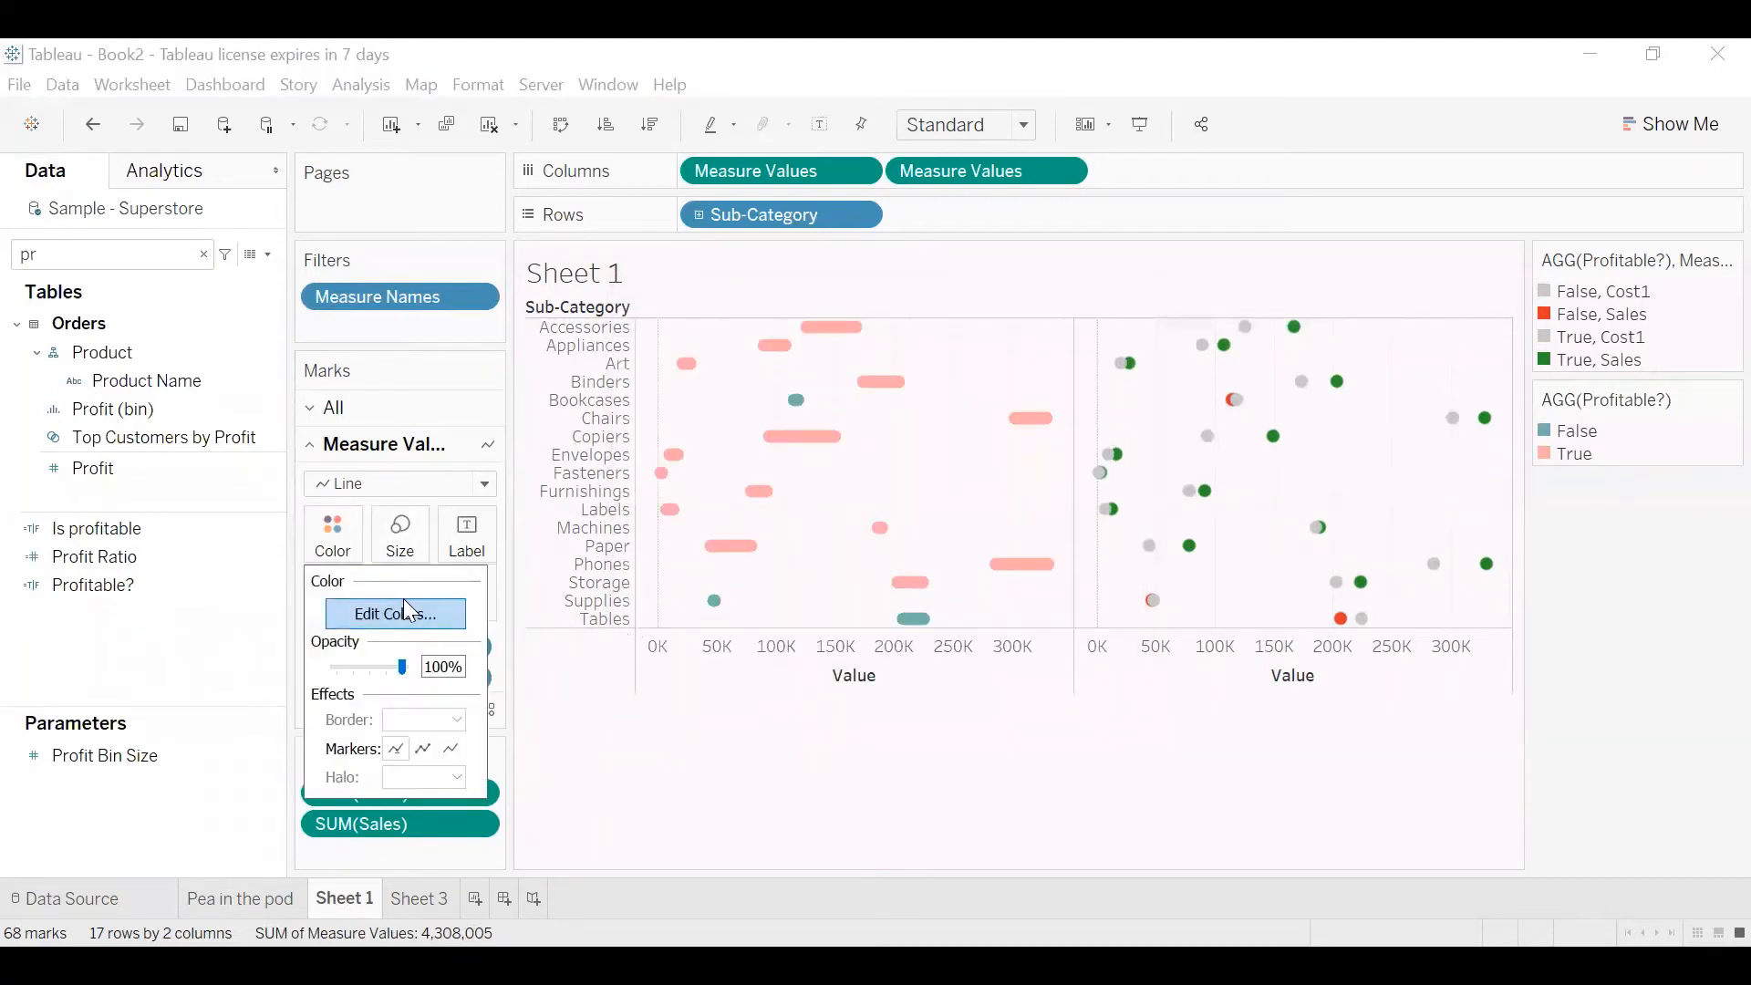
{"action": "left_click", "coordinate": [403, 610]}
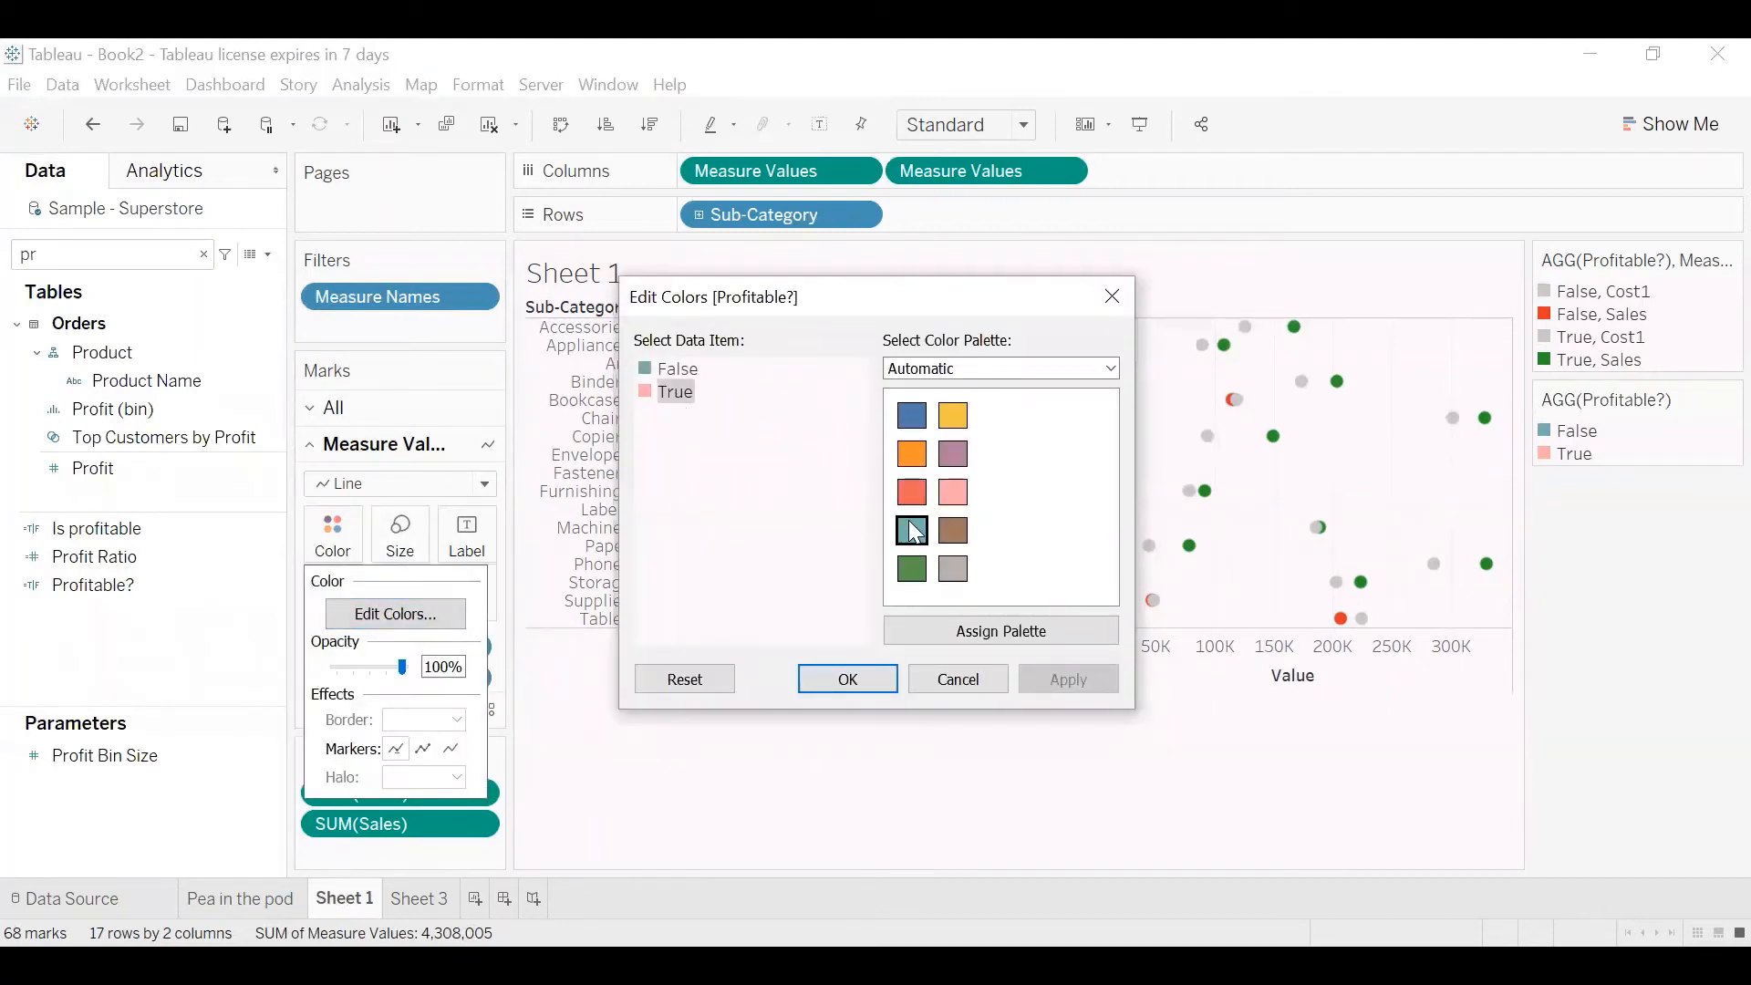
{"action": "left_click", "coordinate": [911, 527]}
{"action": "left_click", "coordinate": [690, 369]}
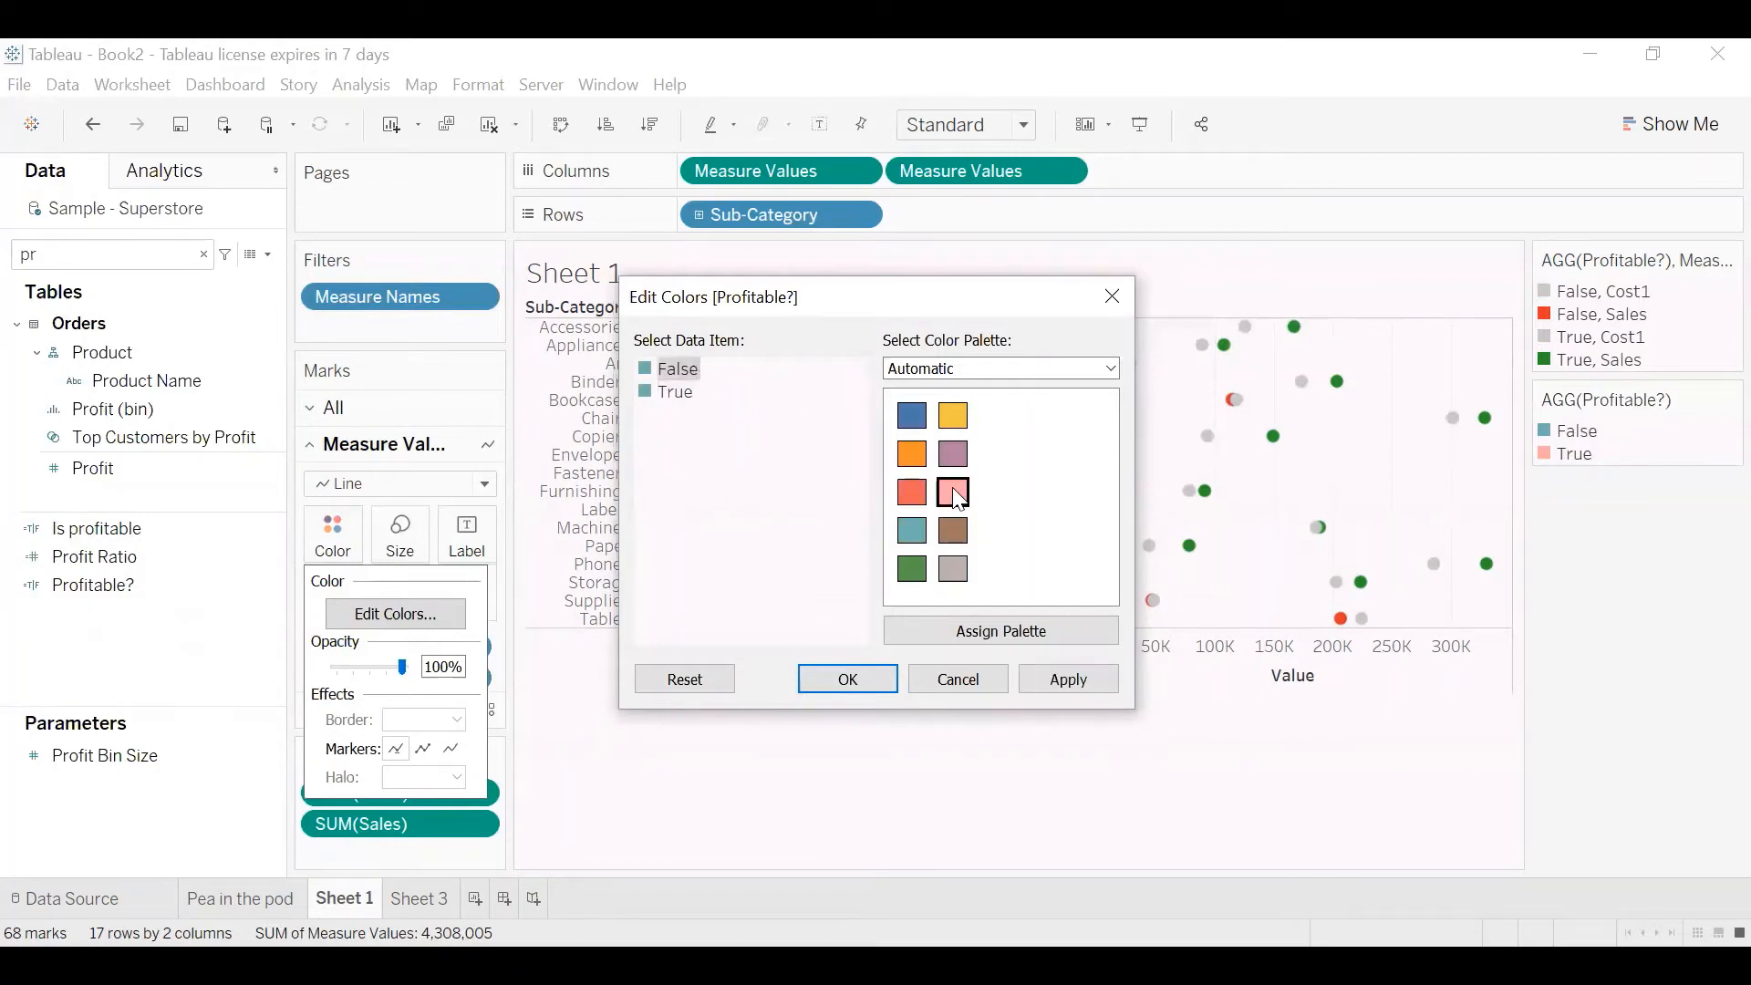
{"action": "left_click", "coordinate": [846, 679]}
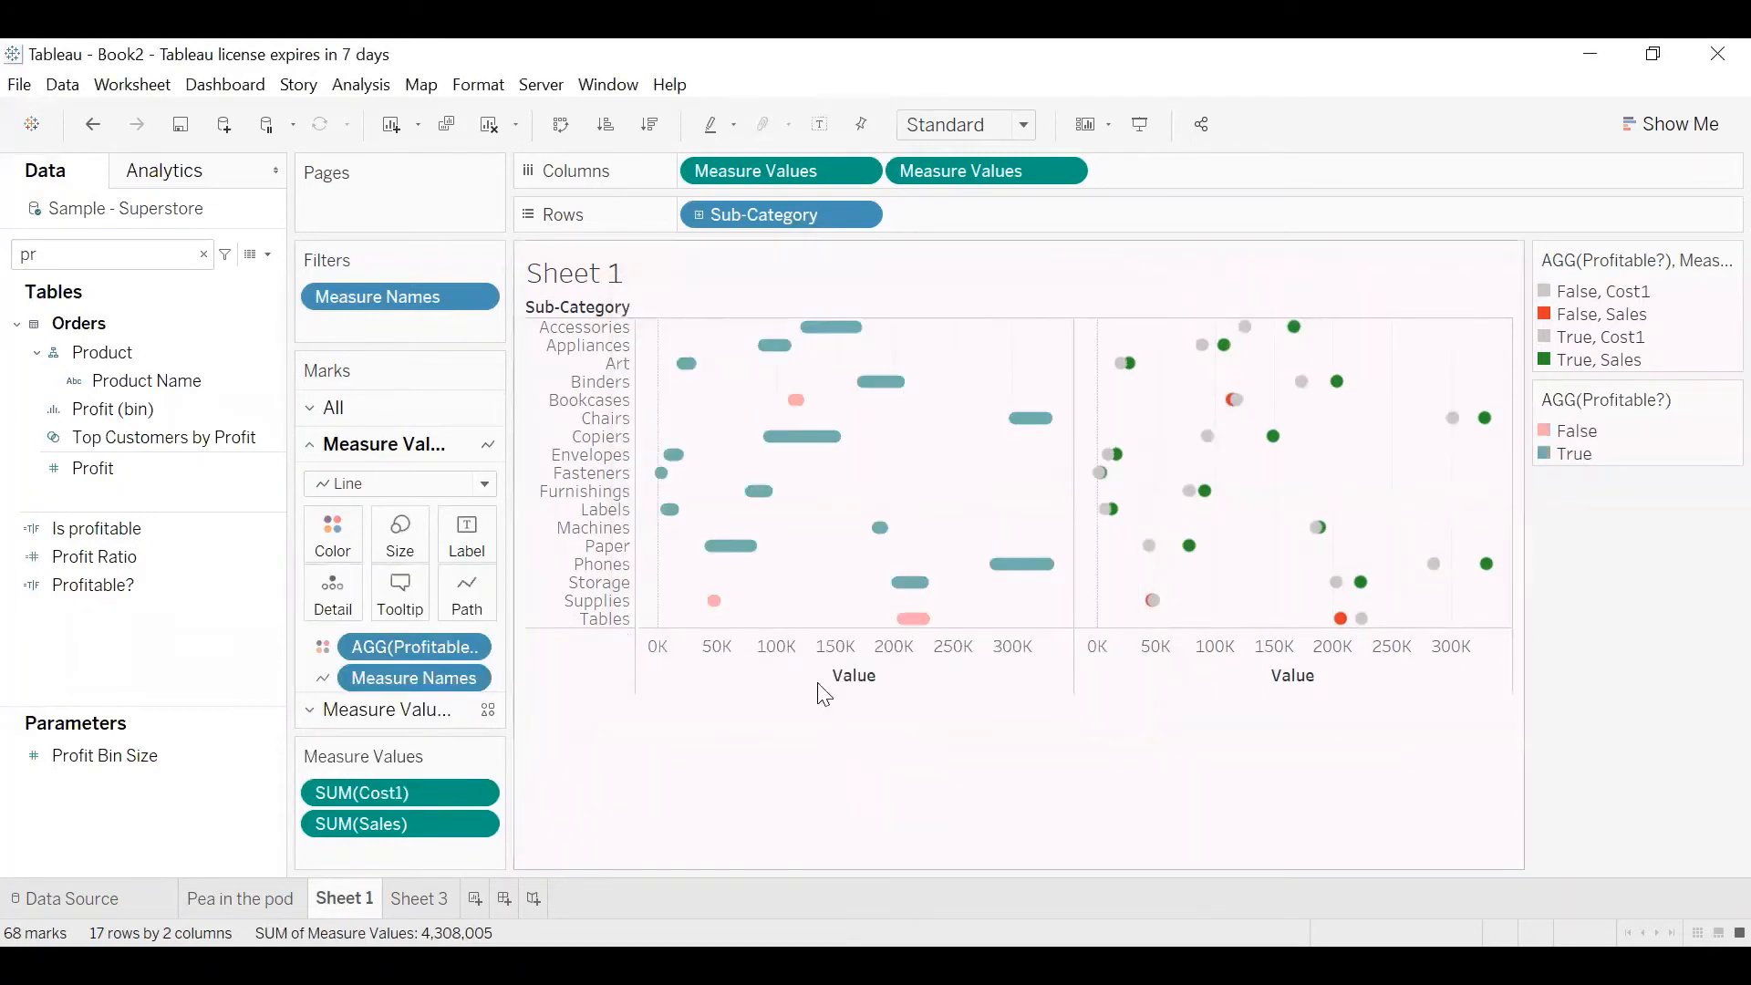
Combine the line and circle charts into a dual-axis chart and synchronize the two Value axes
{"action": "left_click", "coordinate": [1162, 664]}
{"action": "right_click", "coordinate": [1163, 663]}
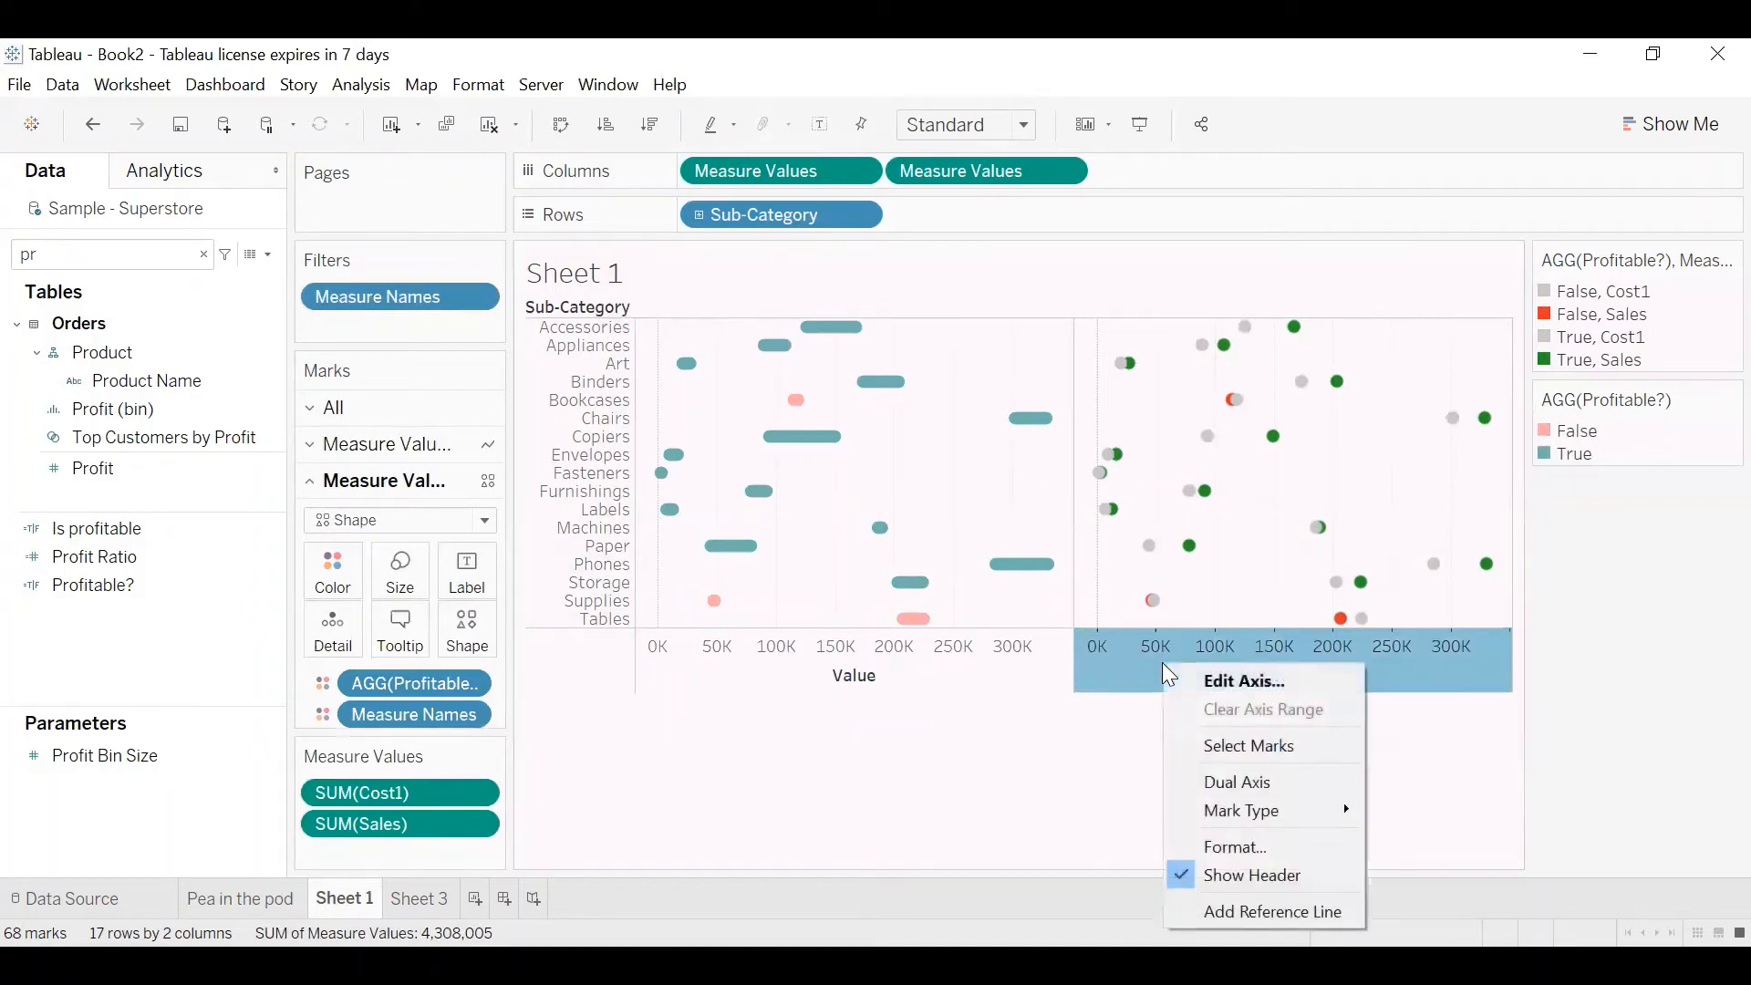
{"action": "left_click", "coordinate": [1228, 782]}
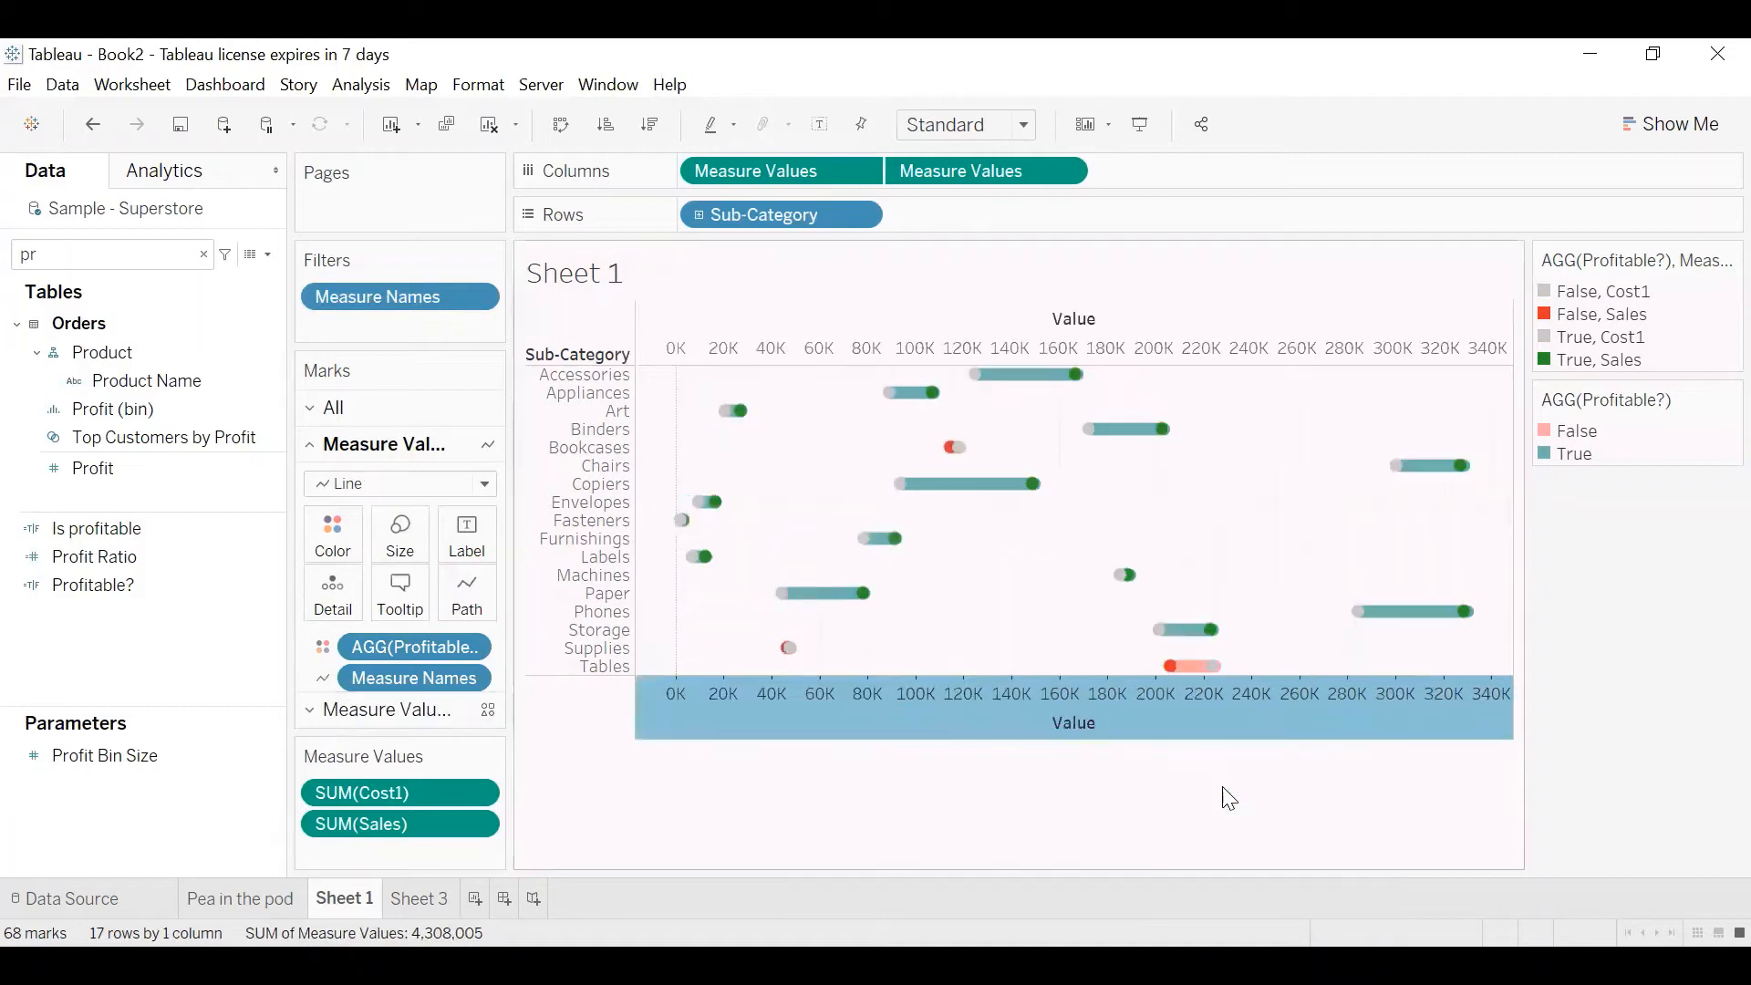
{"action": "right_click", "coordinate": [976, 728]}
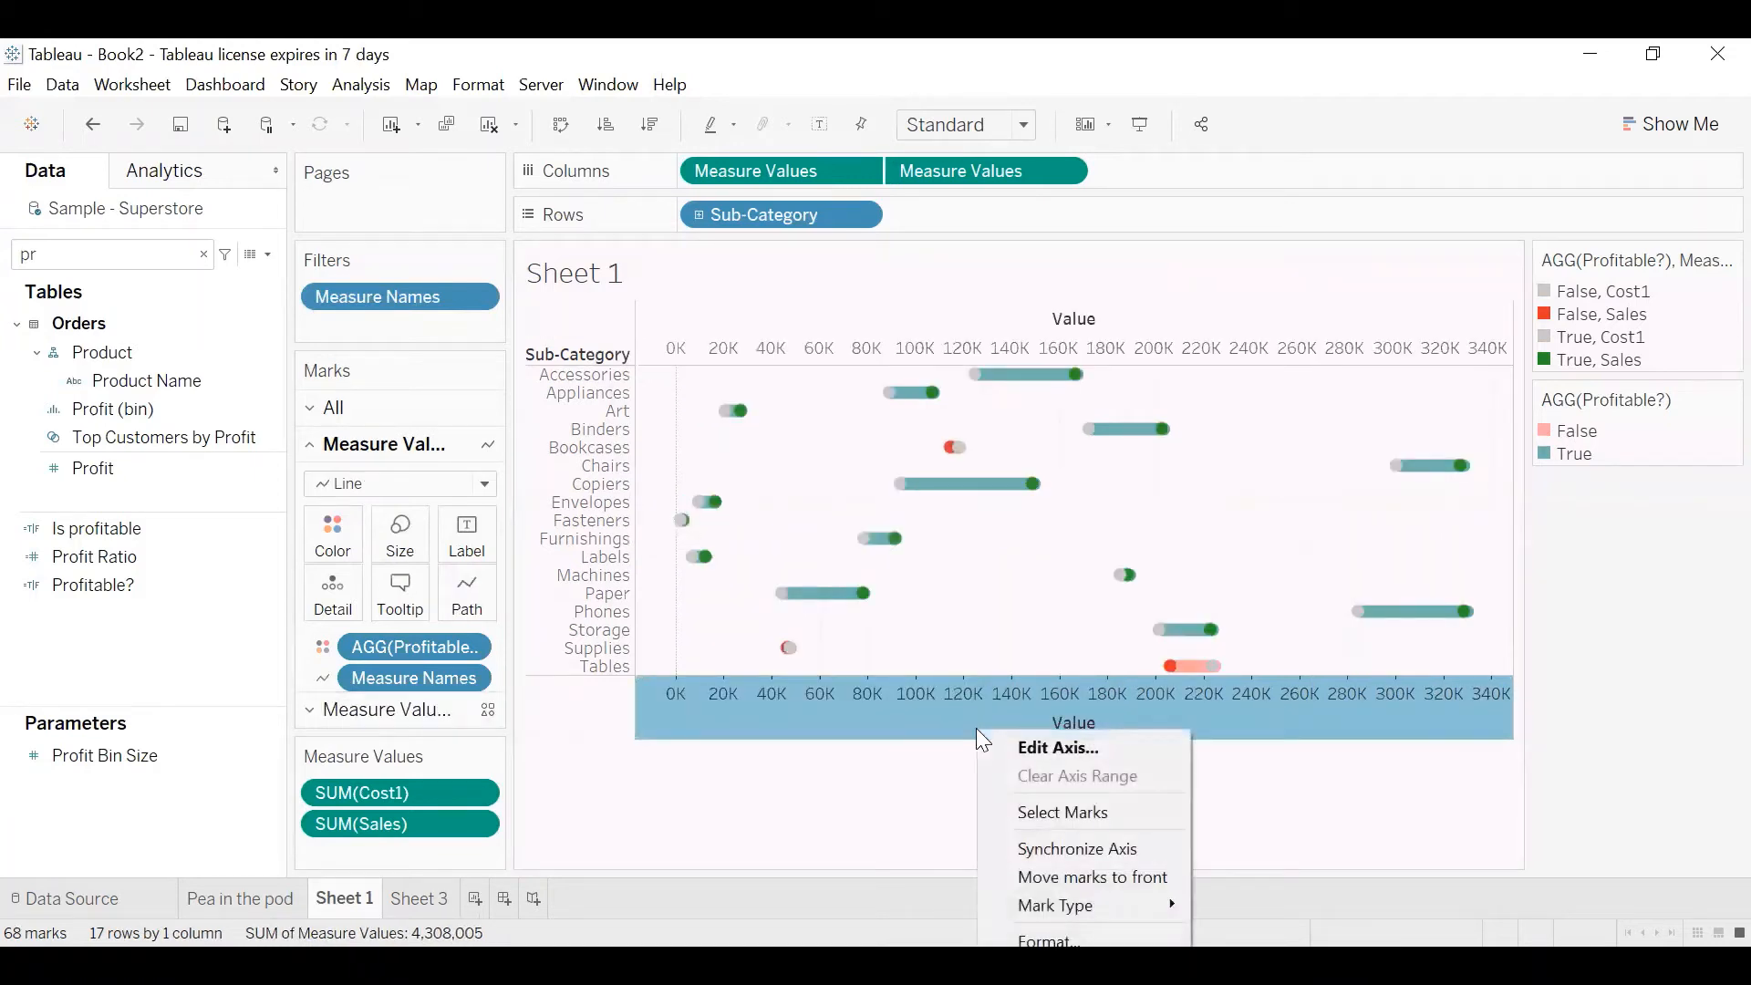
{"action": "left_click", "coordinate": [1045, 850]}
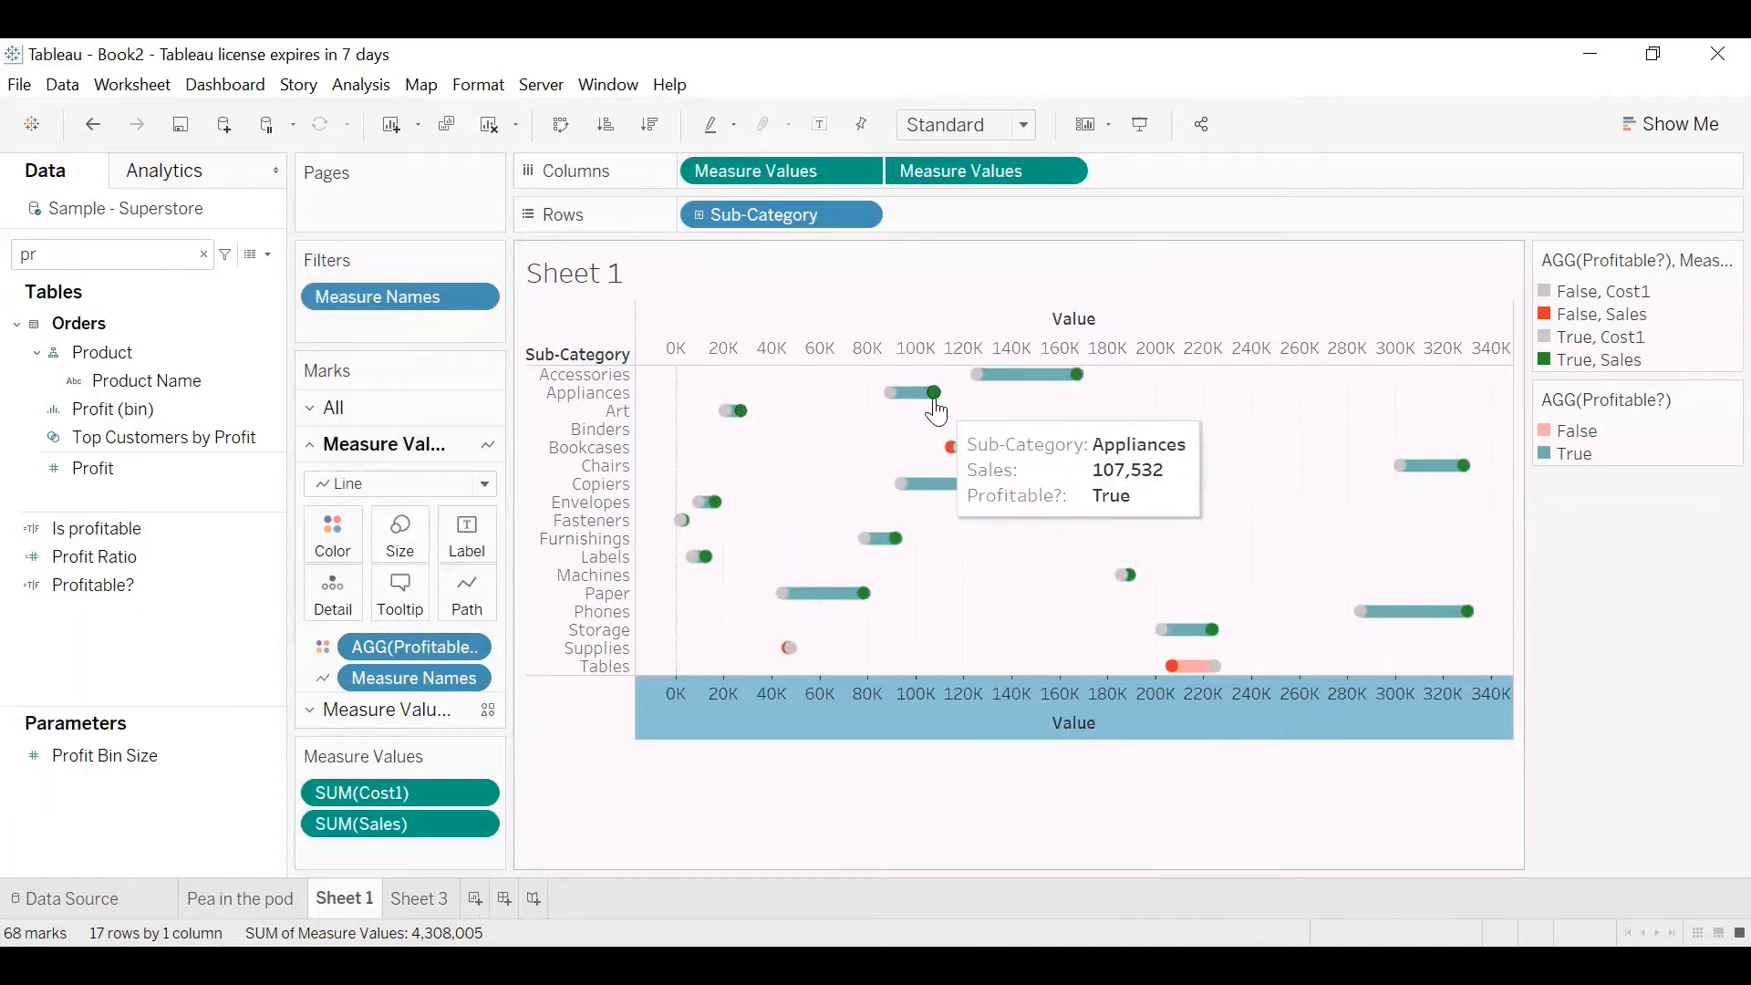
Thicken the lines into pods wider than the circles and set the view to Fit Height
{"action": "left_click", "coordinate": [381, 560]}
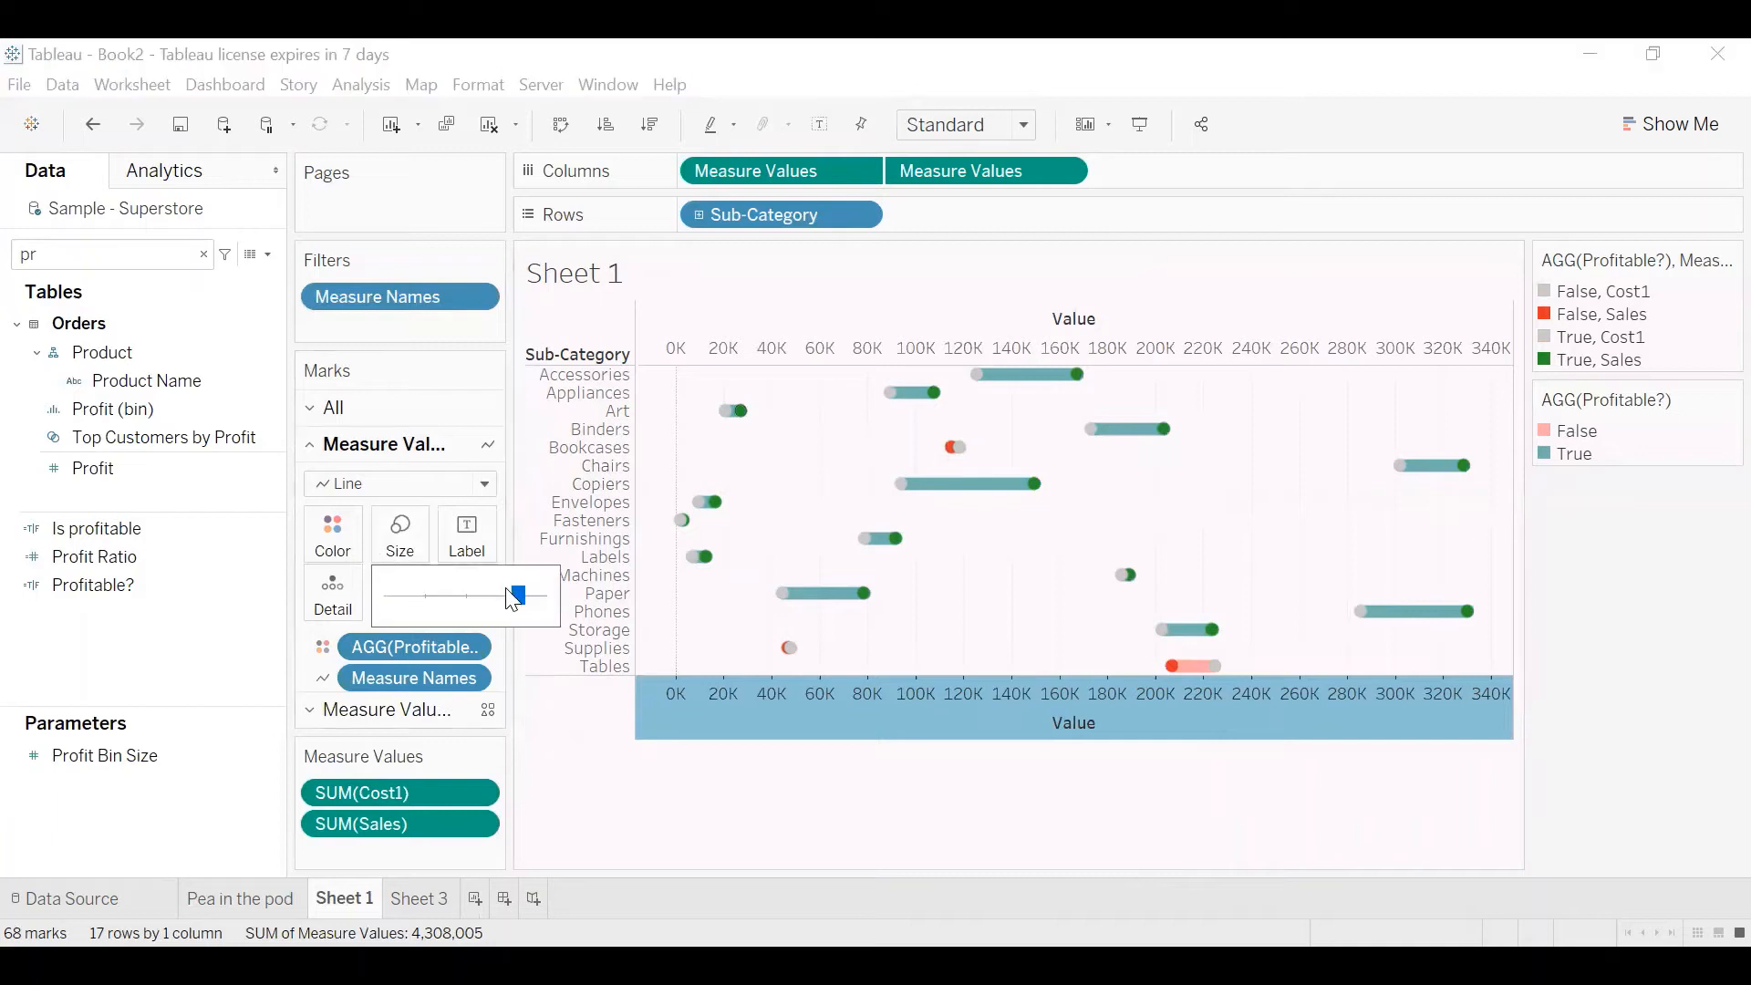
{"action": "left_click_drag", "start_coordinate": [536, 598], "coordinate": [535, 596]}
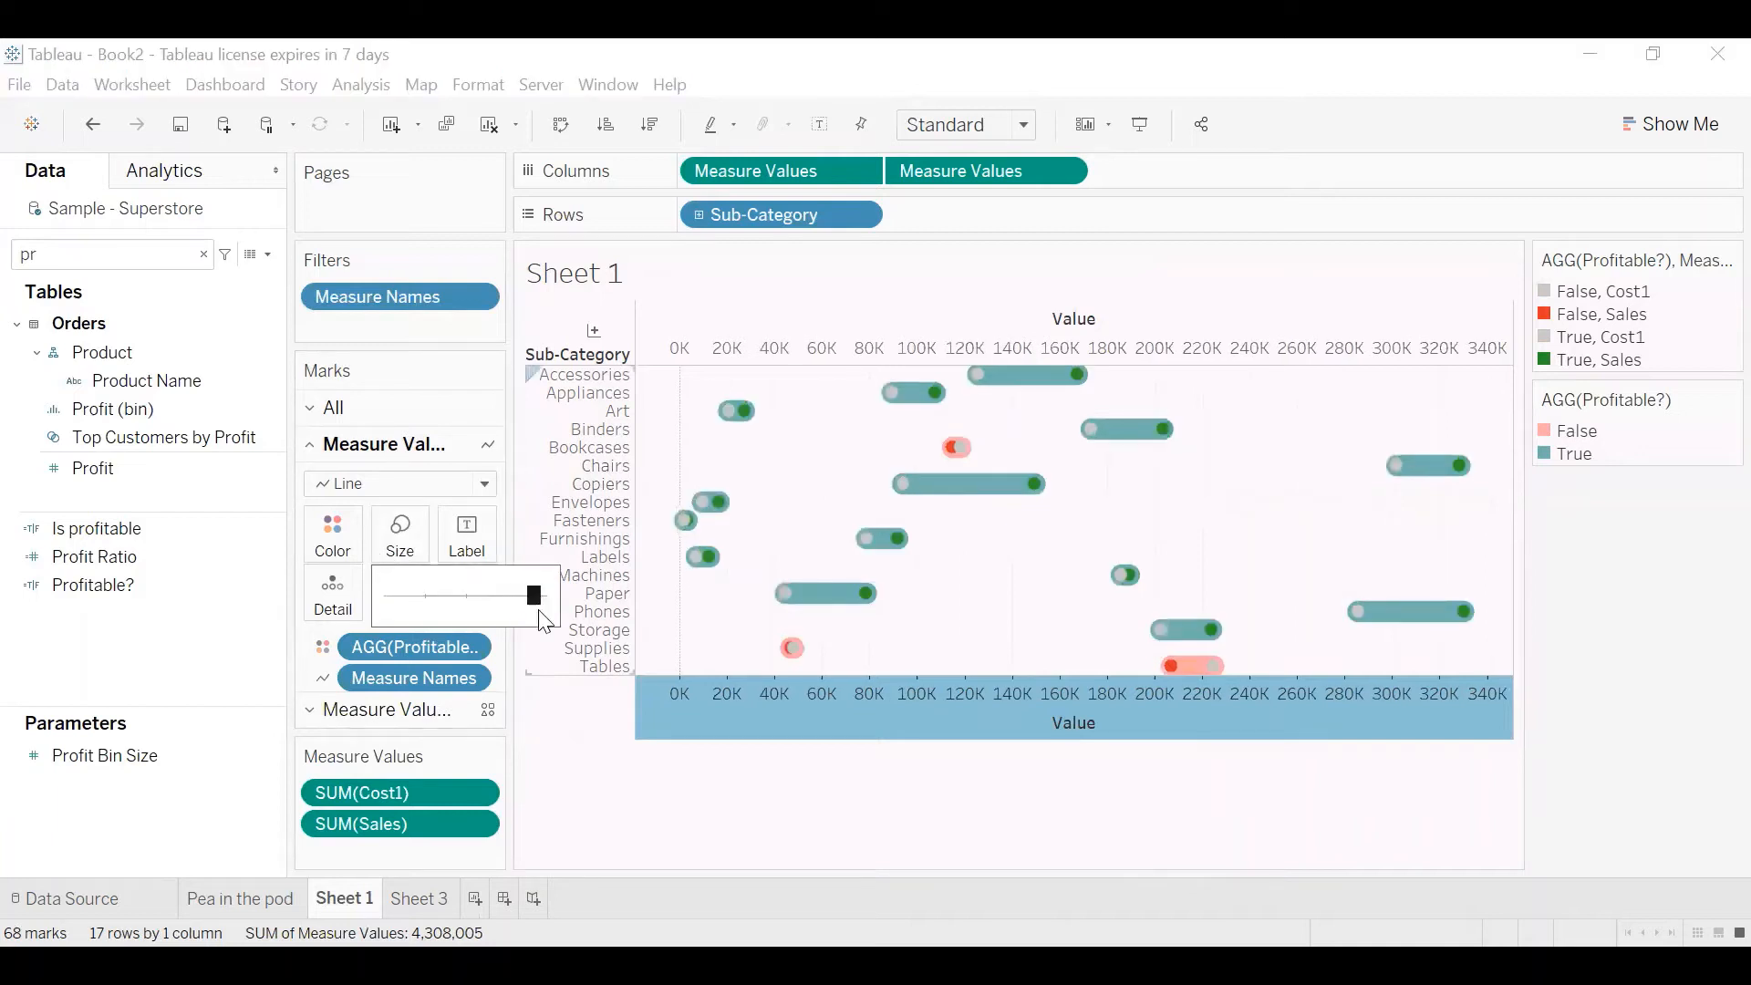
{"action": "left_click", "coordinate": [591, 768]}
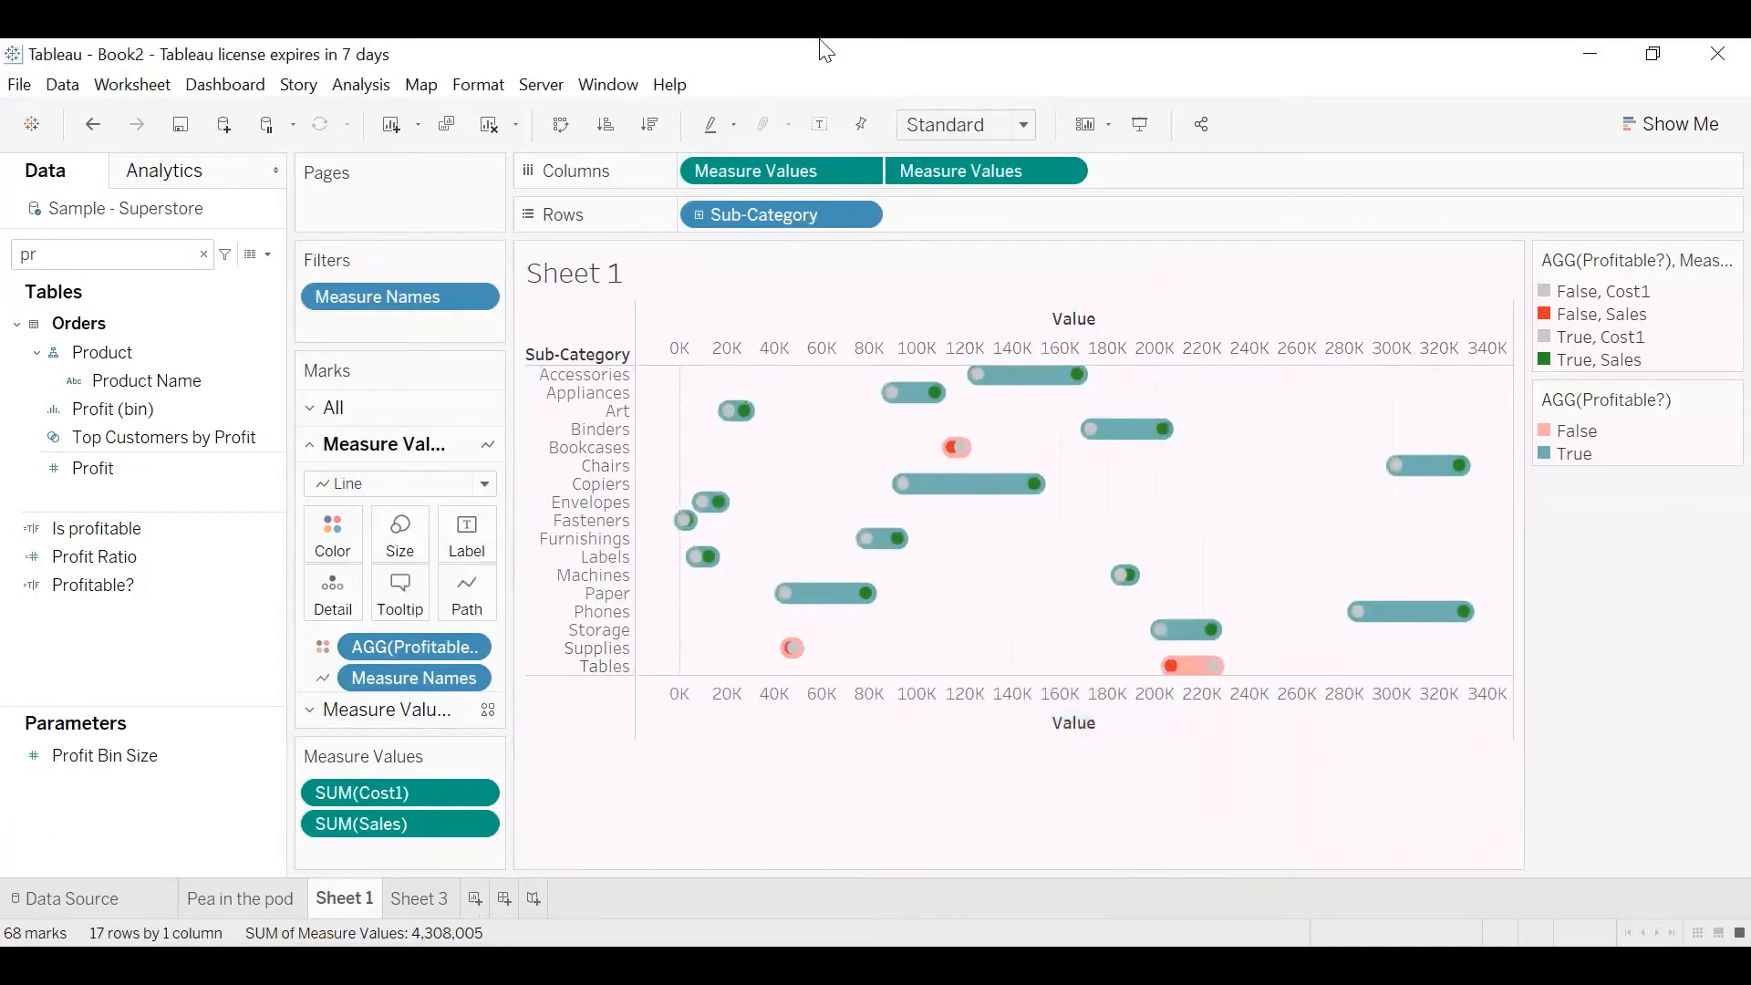
{"action": "left_click", "coordinate": [948, 124]}
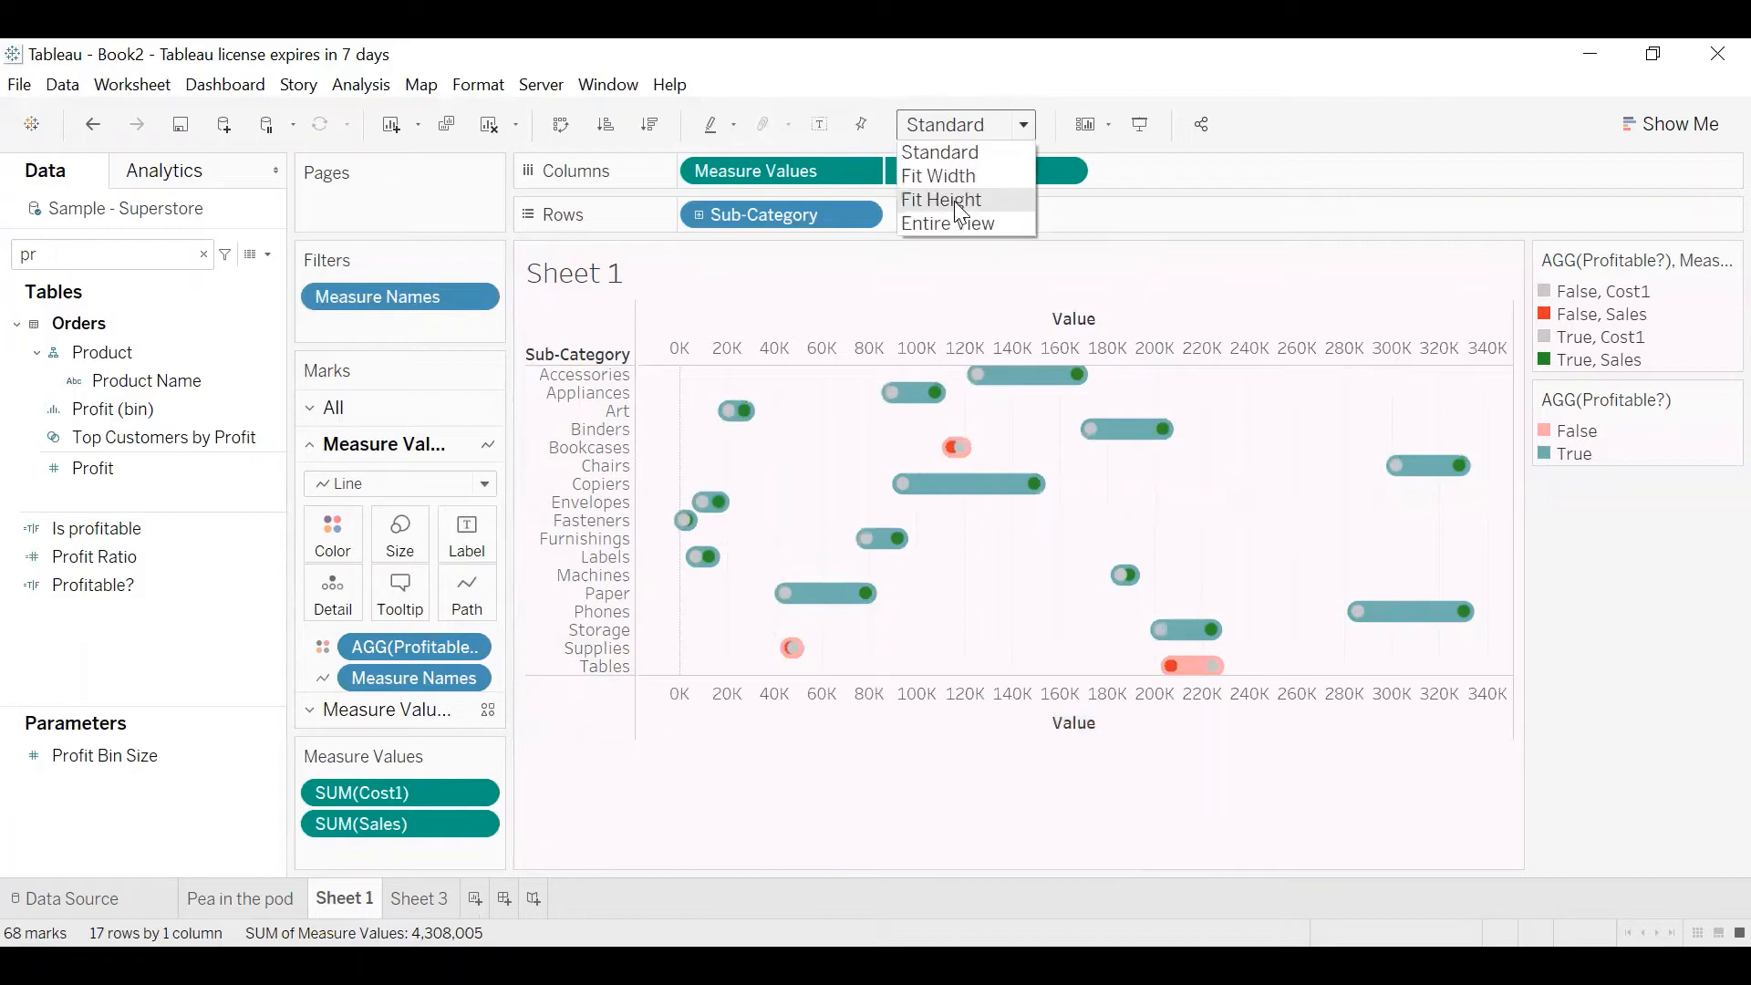
{"action": "left_click", "coordinate": [960, 201]}
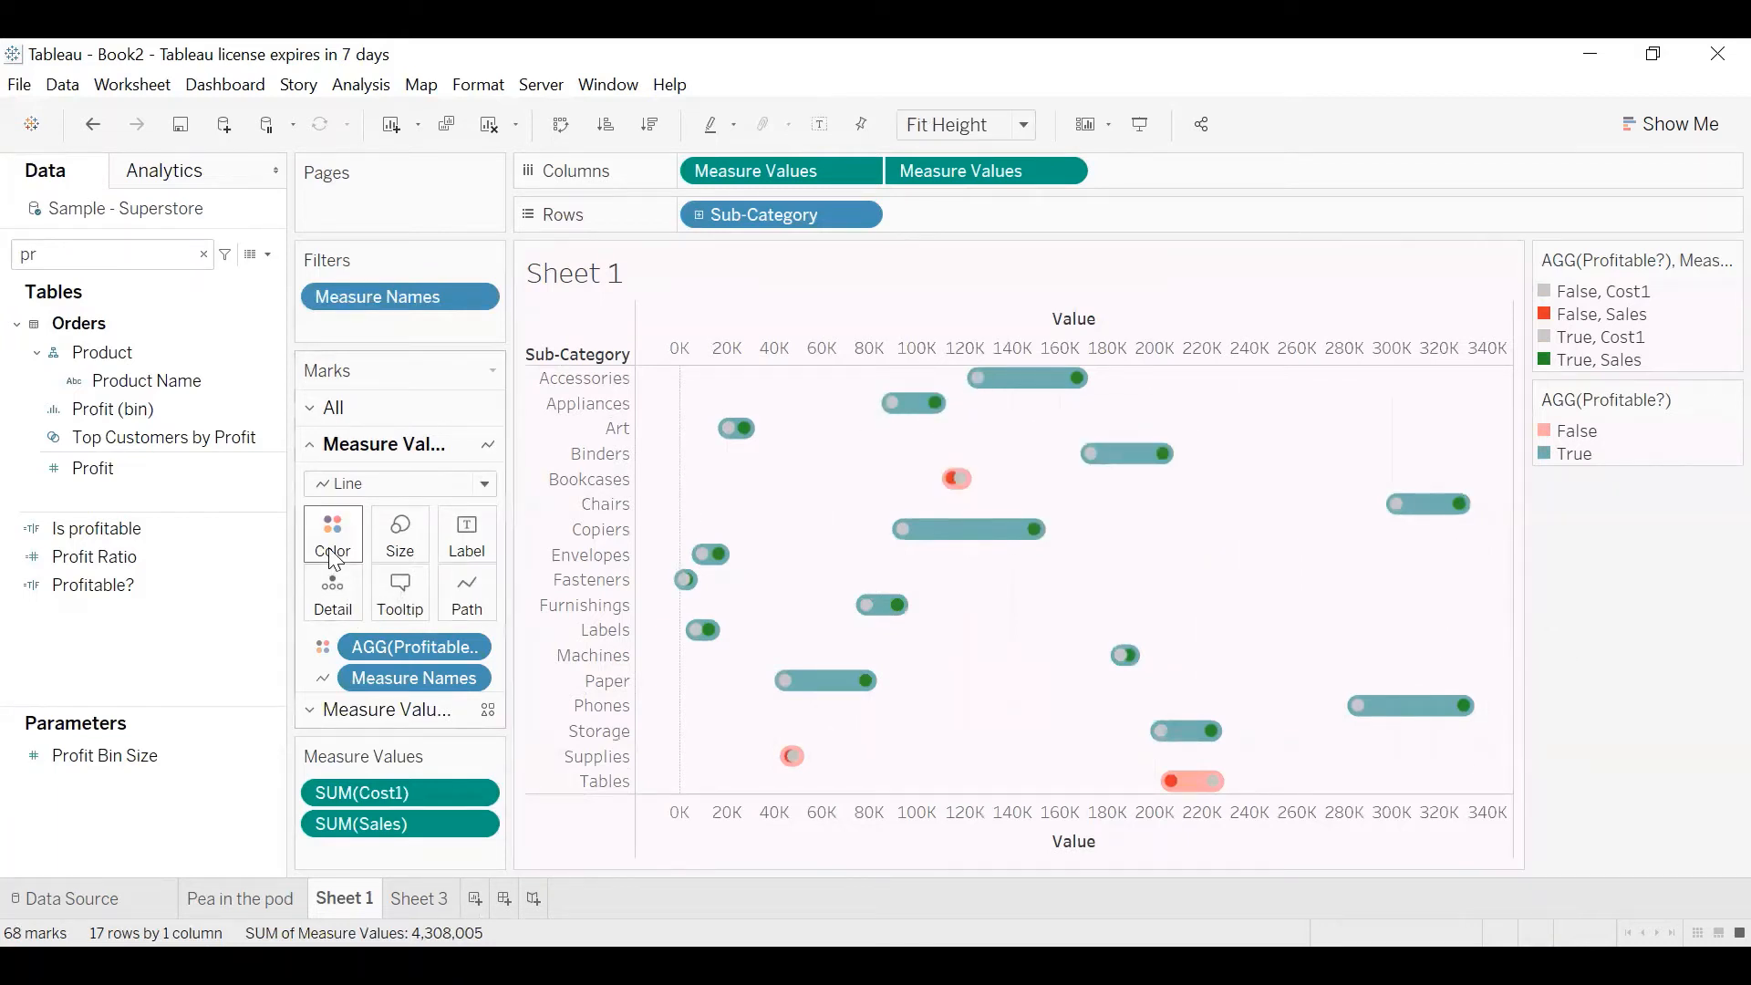
Recolor the True lines light green using the Tableau 20 palette
{"action": "left_click", "coordinate": [382, 617]}
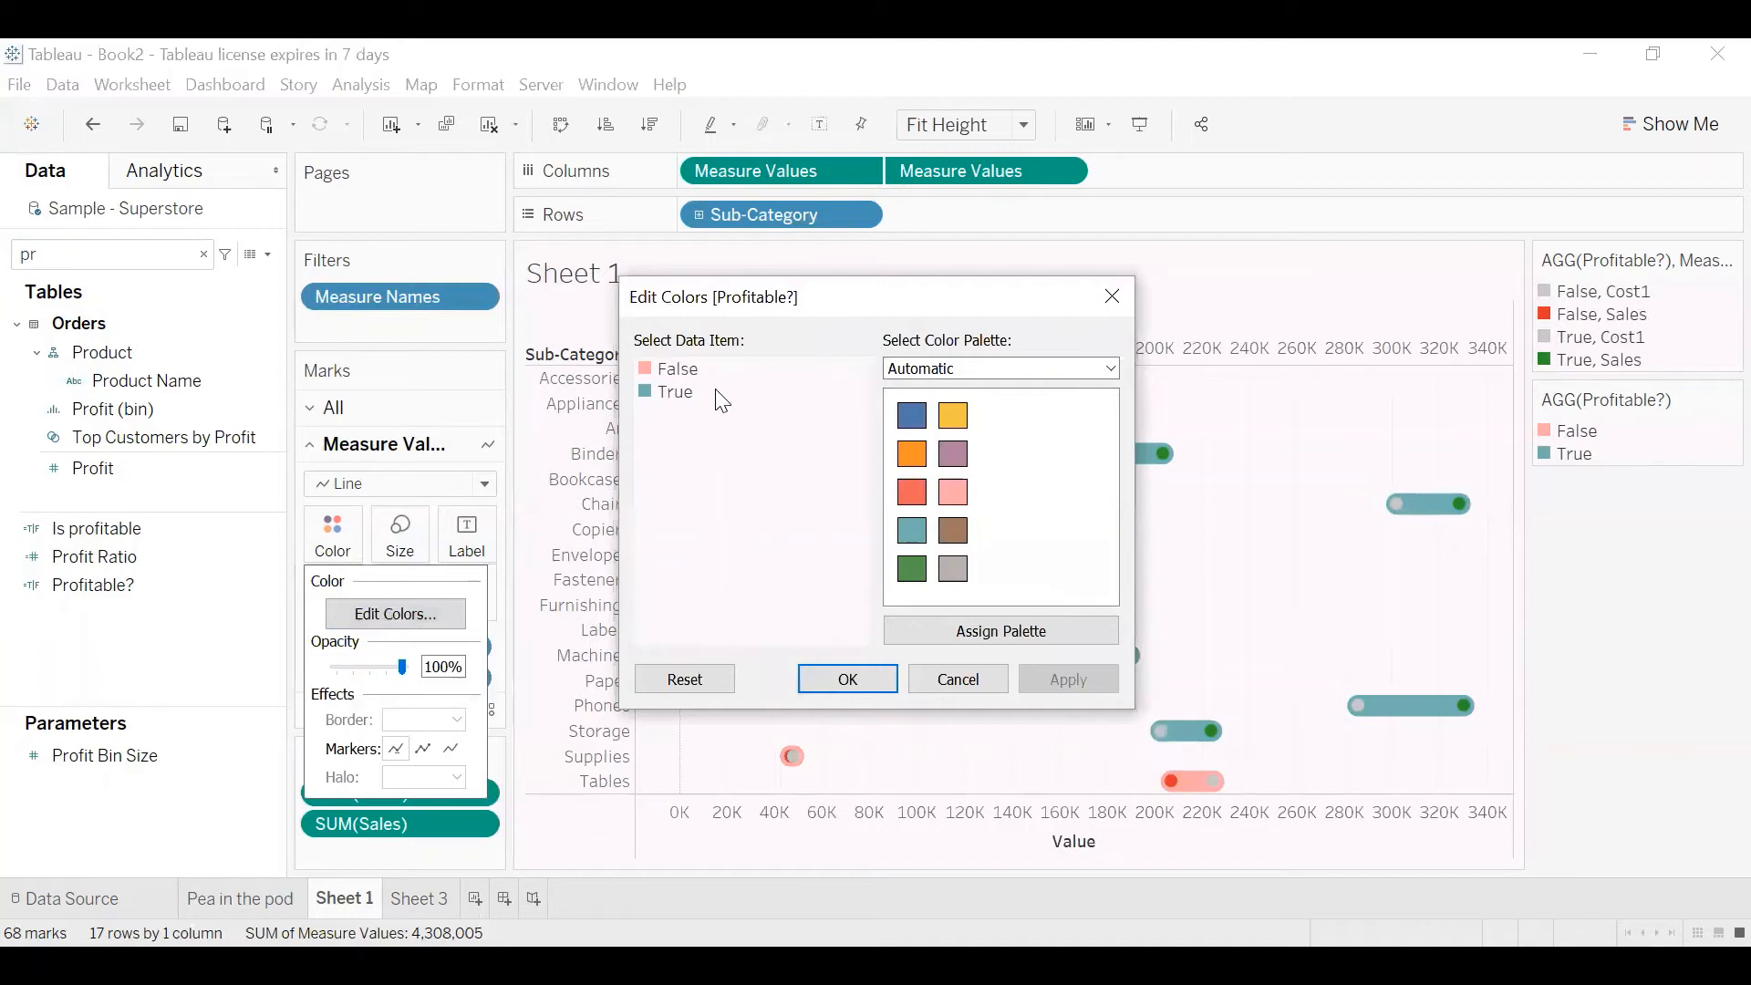
{"action": "left_click", "coordinate": [982, 372]}
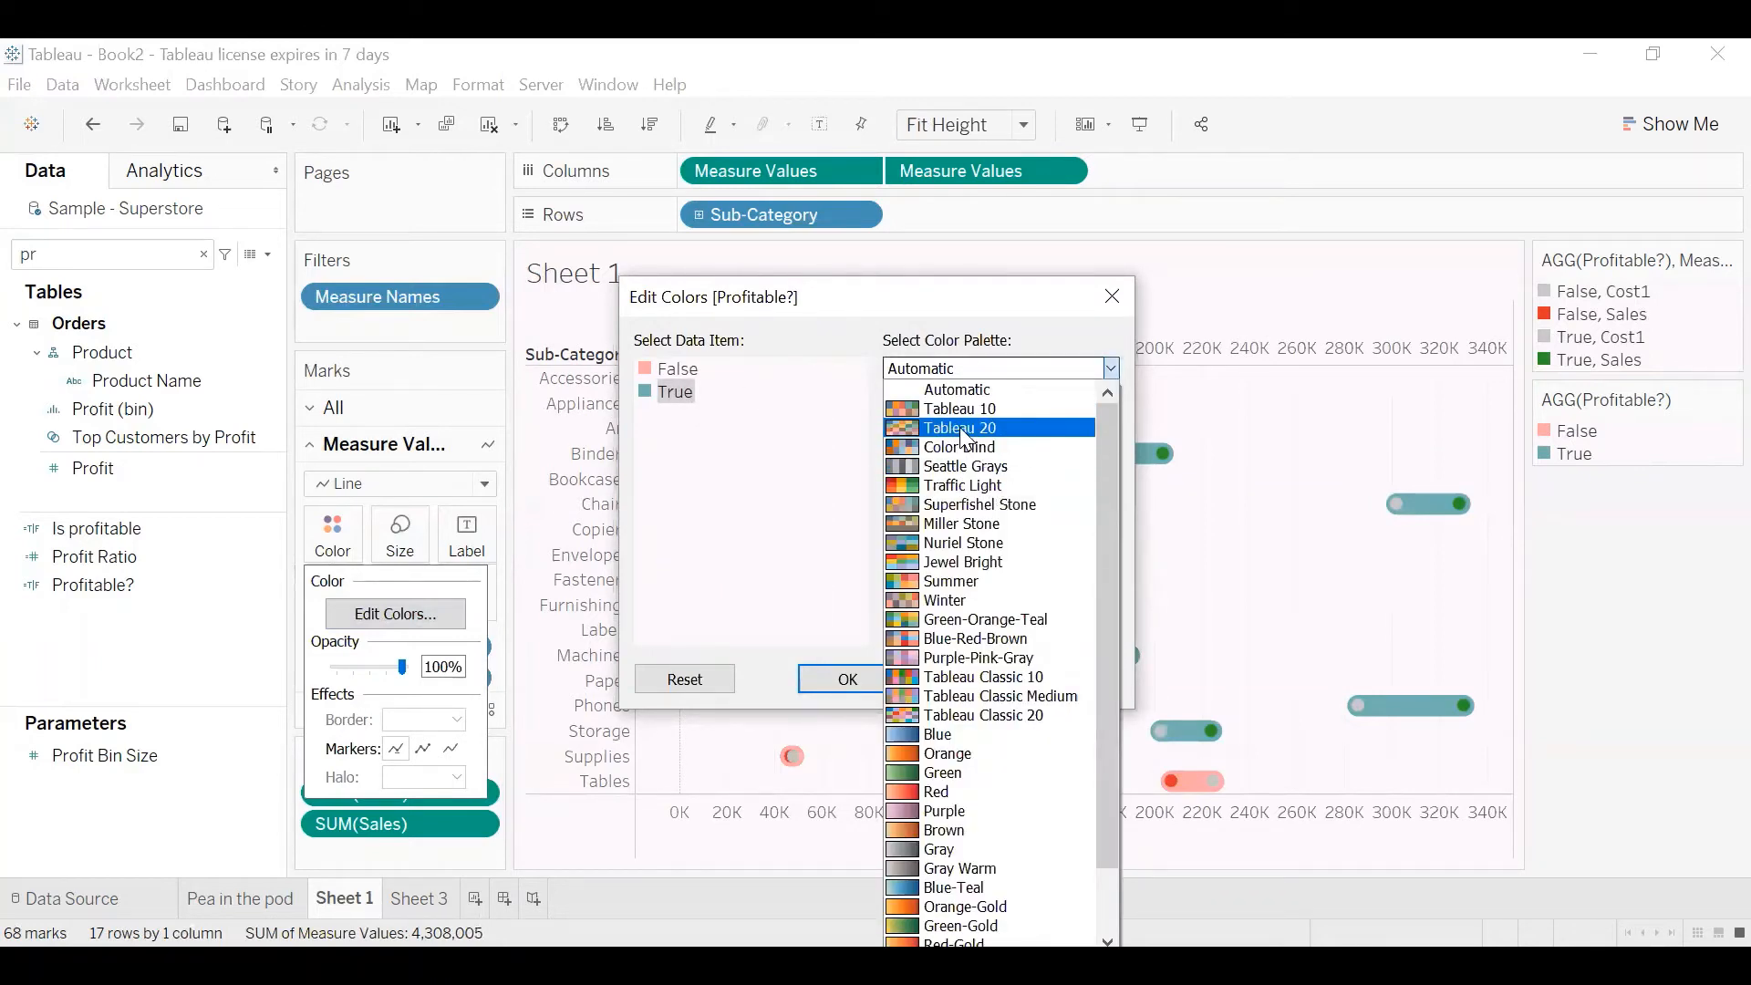
{"action": "left_click", "coordinate": [962, 429]}
{"action": "left_click", "coordinate": [949, 416]}
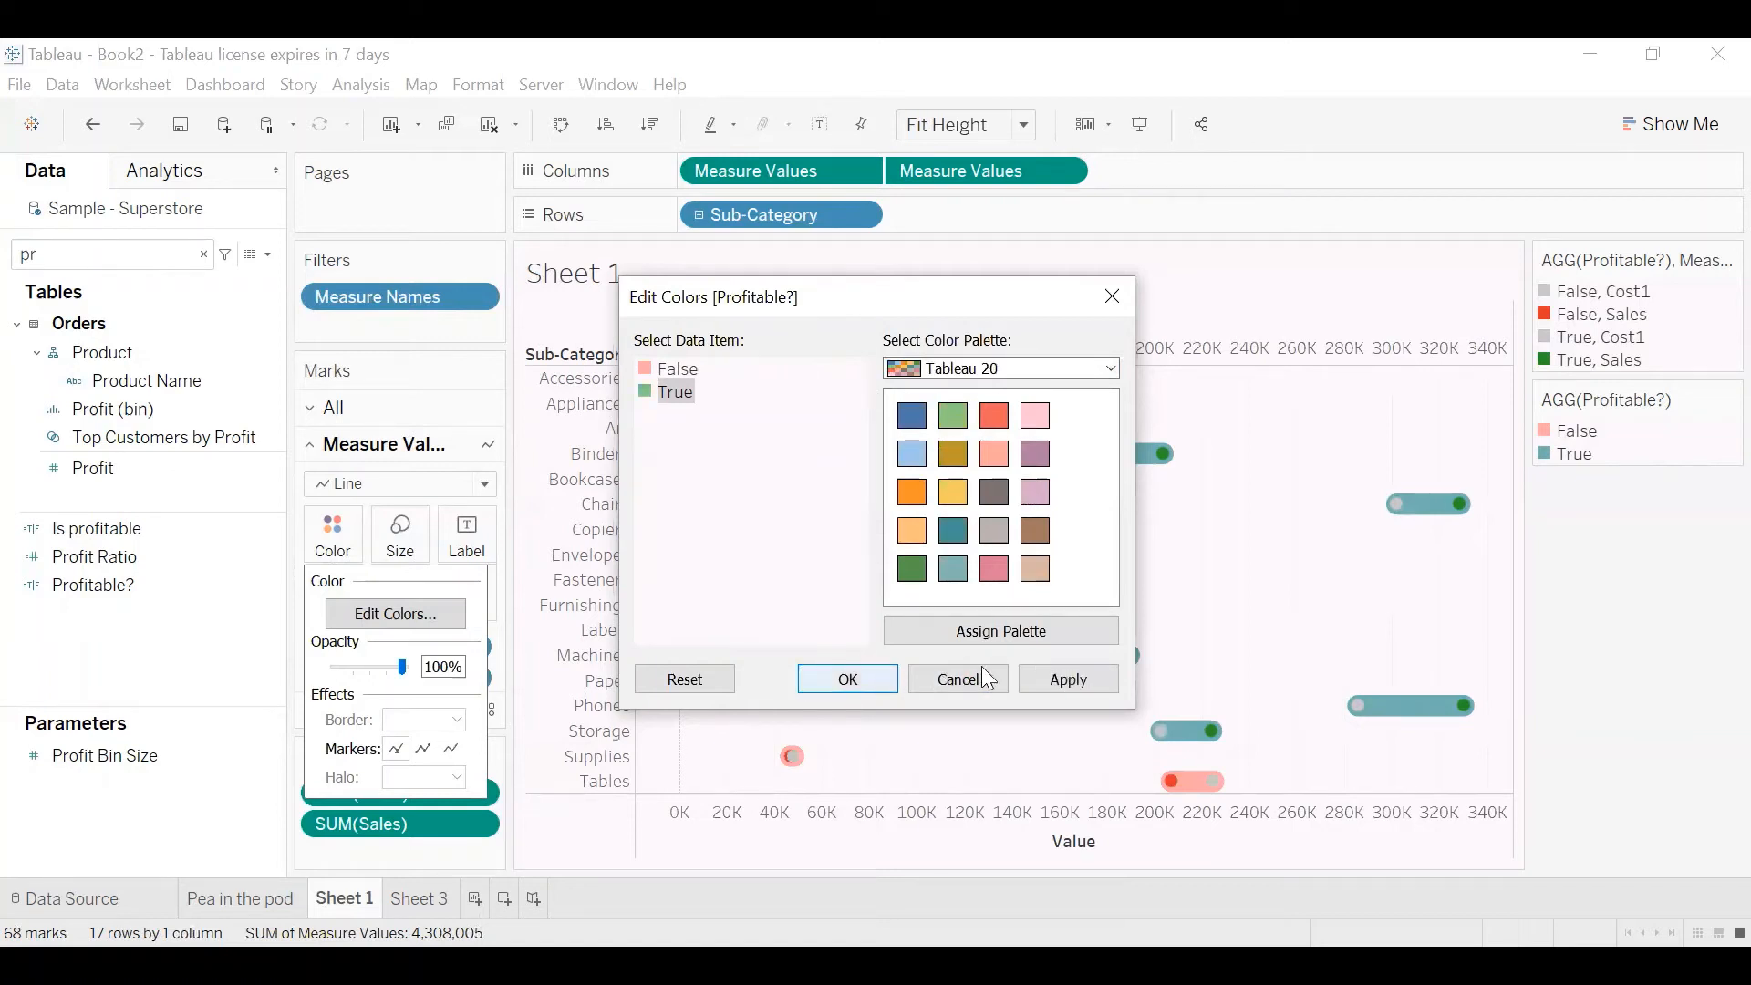
{"action": "left_click", "coordinate": [1058, 679]}
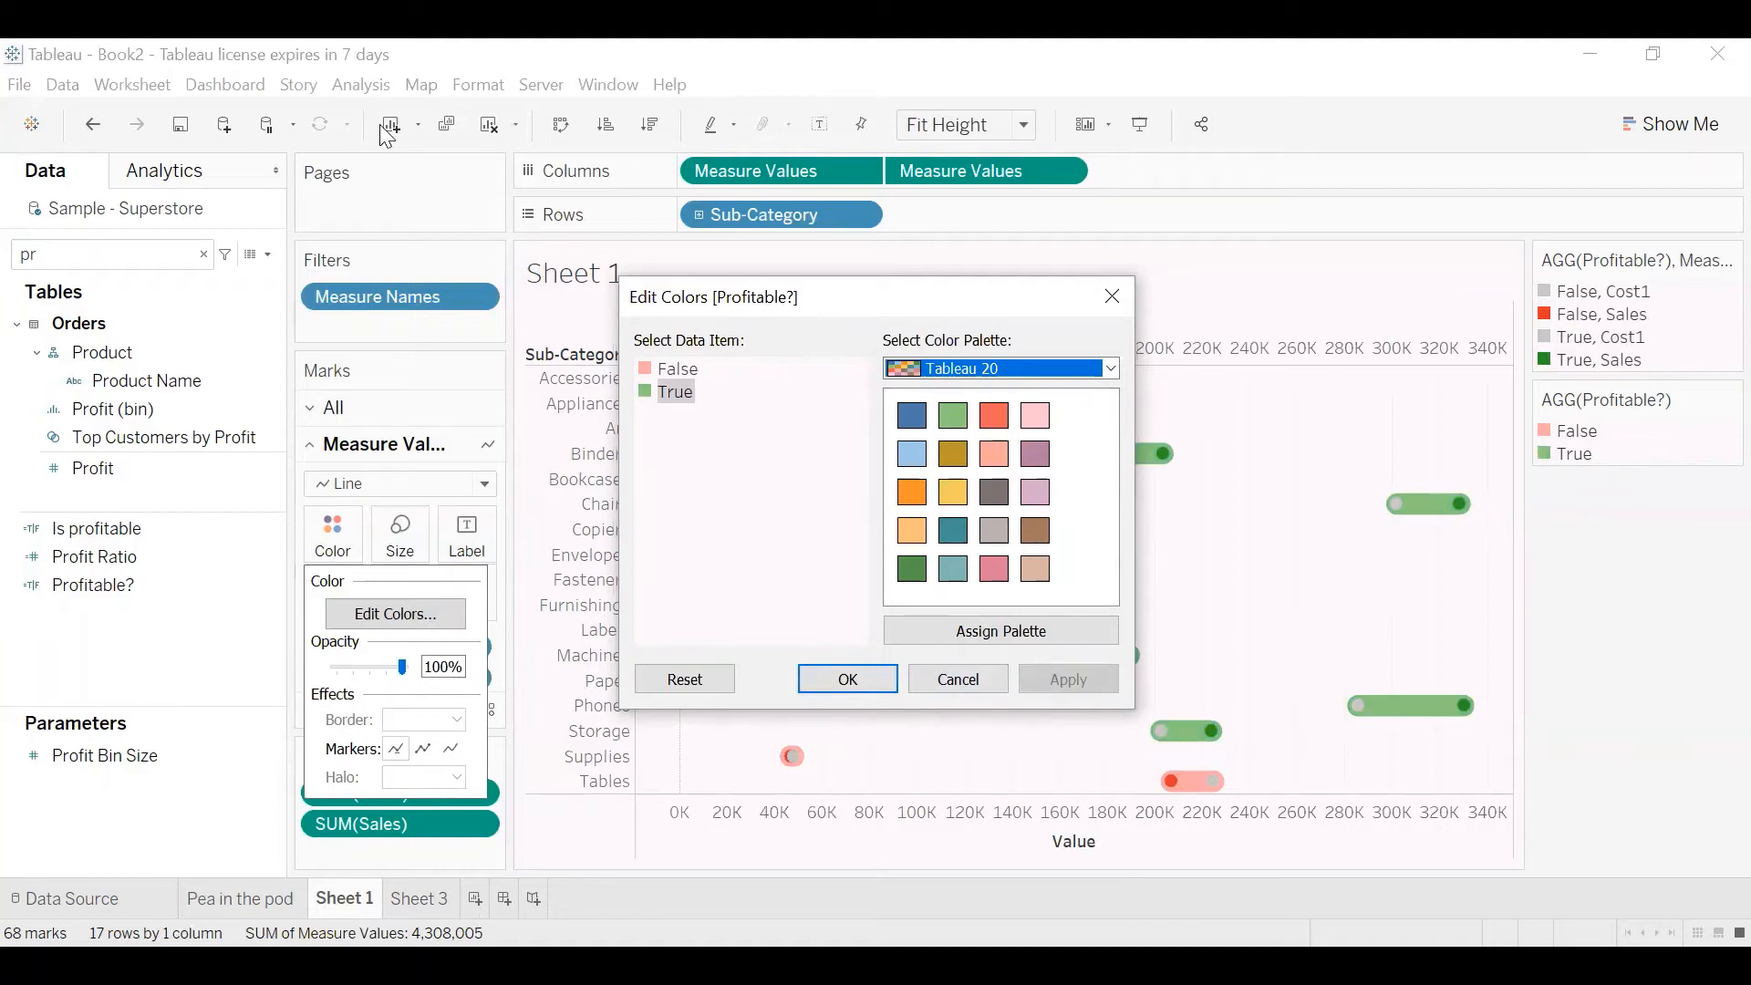
{"action": "left_click_drag", "start_coordinate": [679, 308], "coordinate": [387, 135]}
{"action": "left_click", "coordinate": [550, 501]}
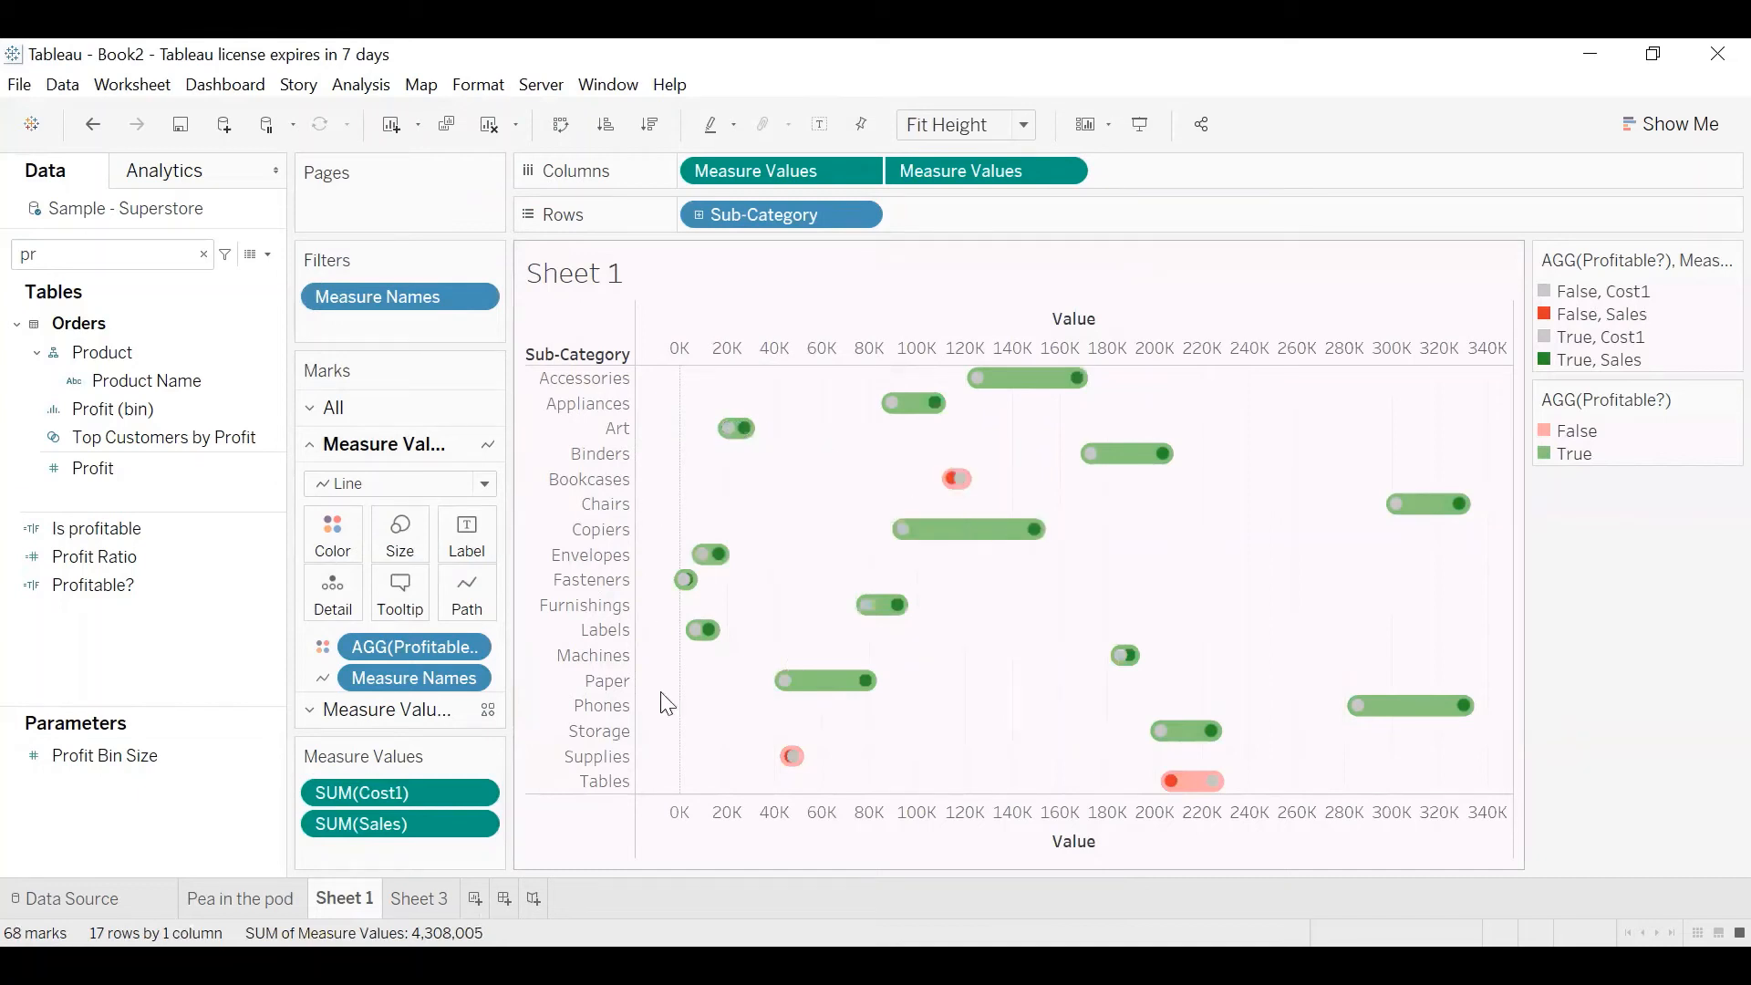
View the colors and labels on the Pea in the pod sheet for reference and return to Sheet 1
{"action": "left_click", "coordinate": [274, 899]}
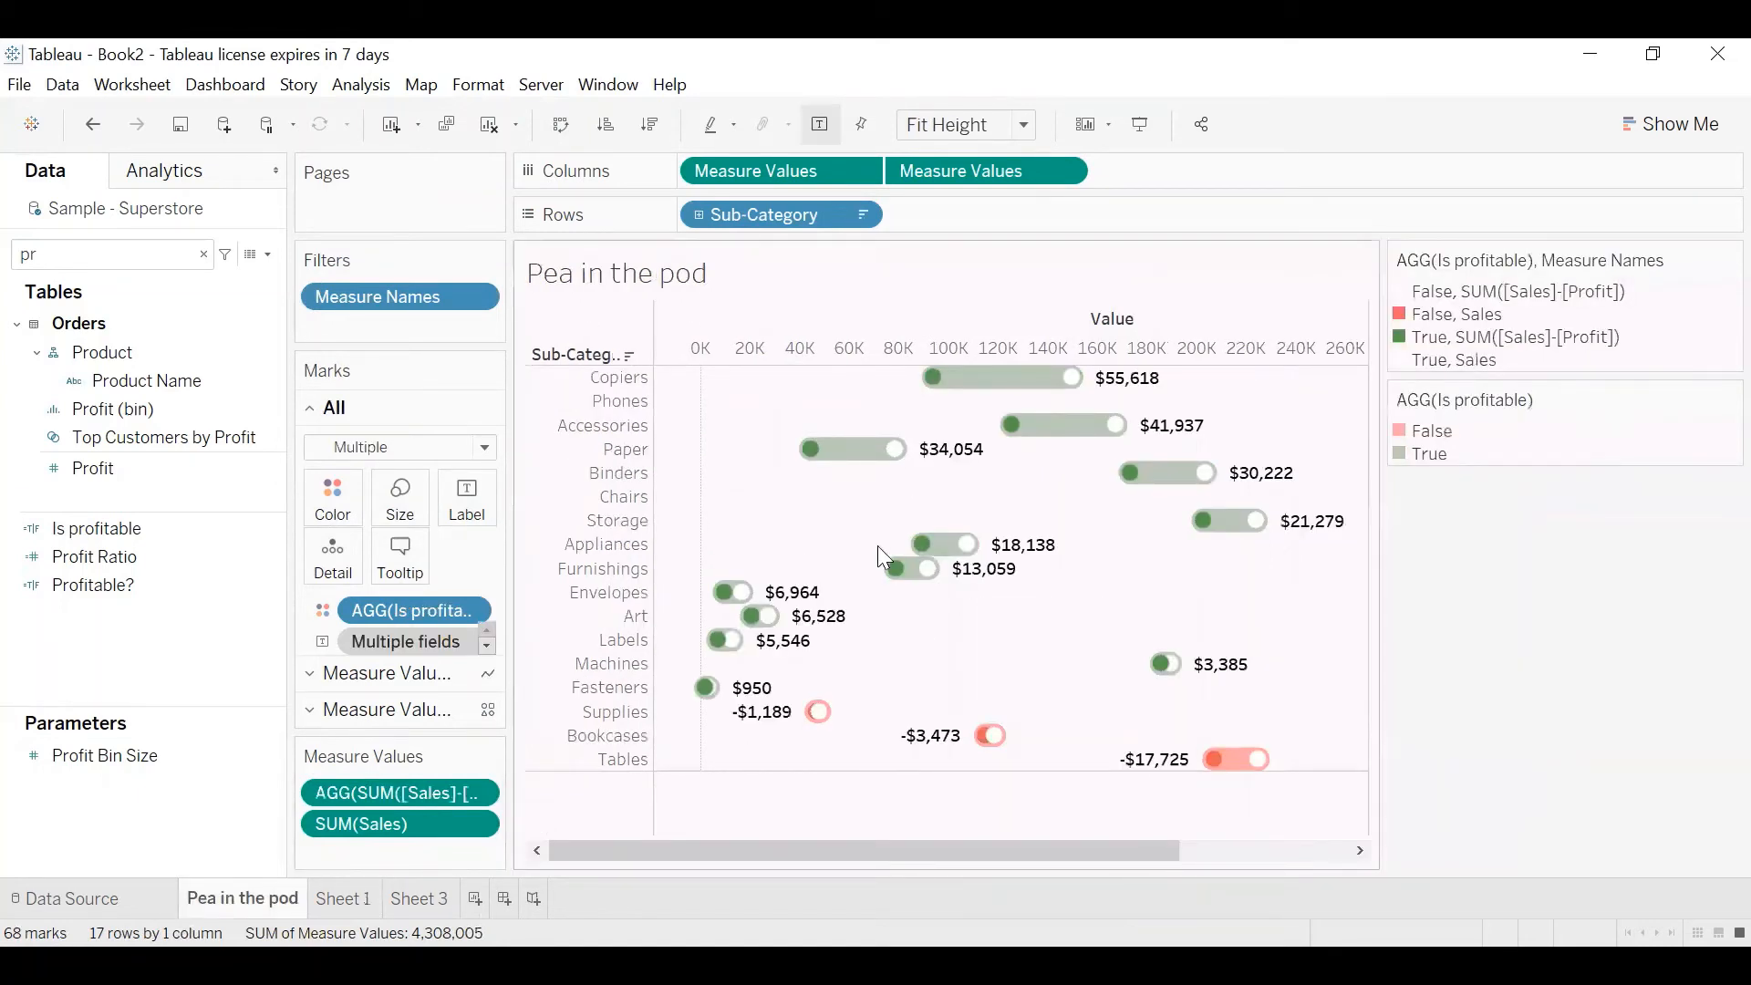
{"action": "mouse_move", "coordinate": [323, 897]}
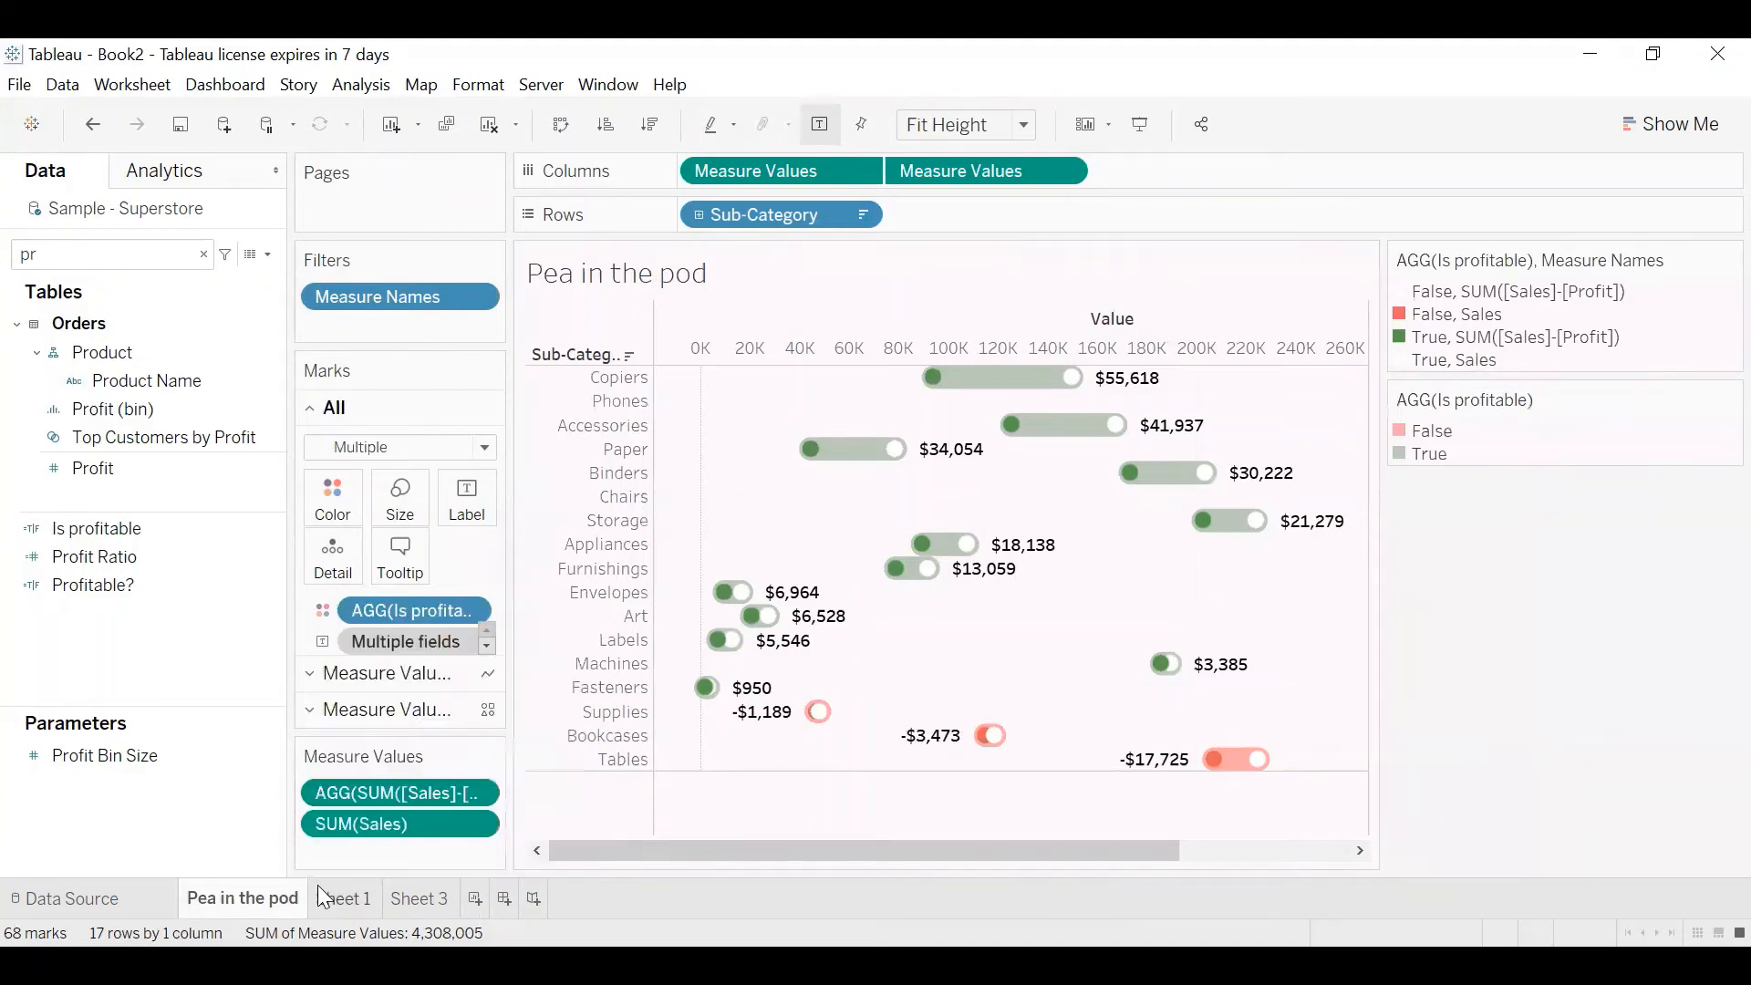
{"action": "left_click", "coordinate": [331, 898]}
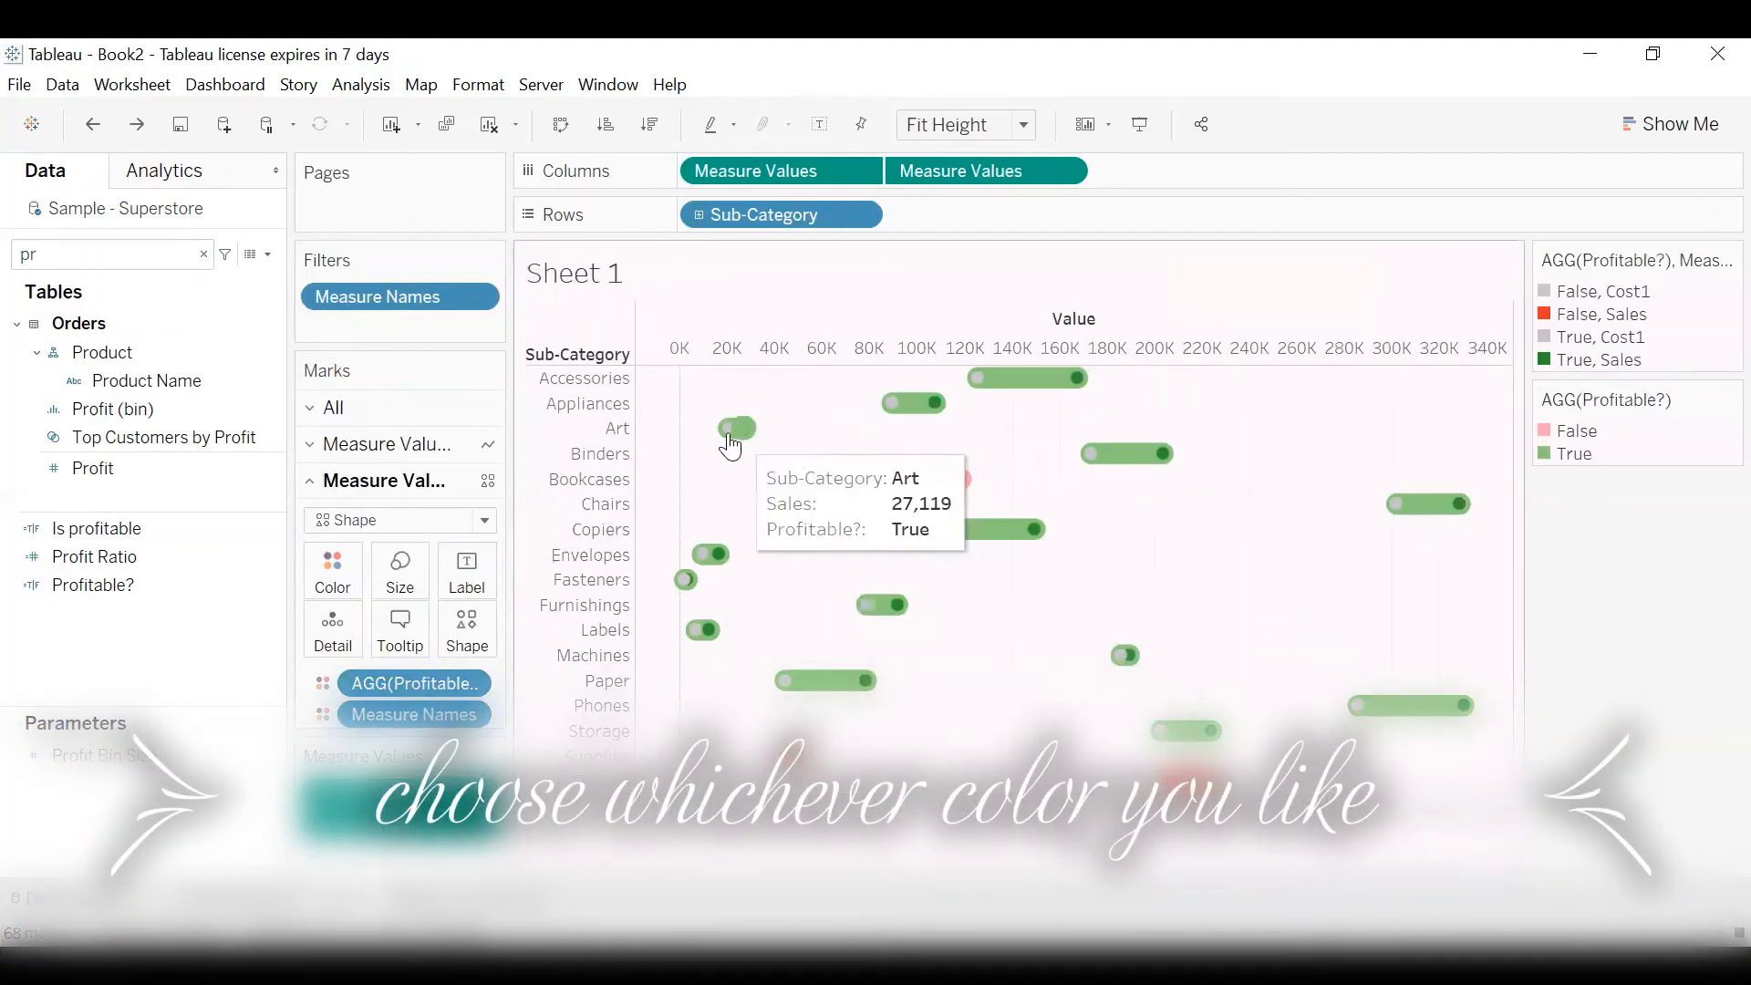
Recolor the False, Cost1 and True, Cost1 circles with the lightest beige of the Brown palette
{"action": "left_click", "coordinate": [339, 591]}
{"action": "left_click", "coordinate": [431, 644]}
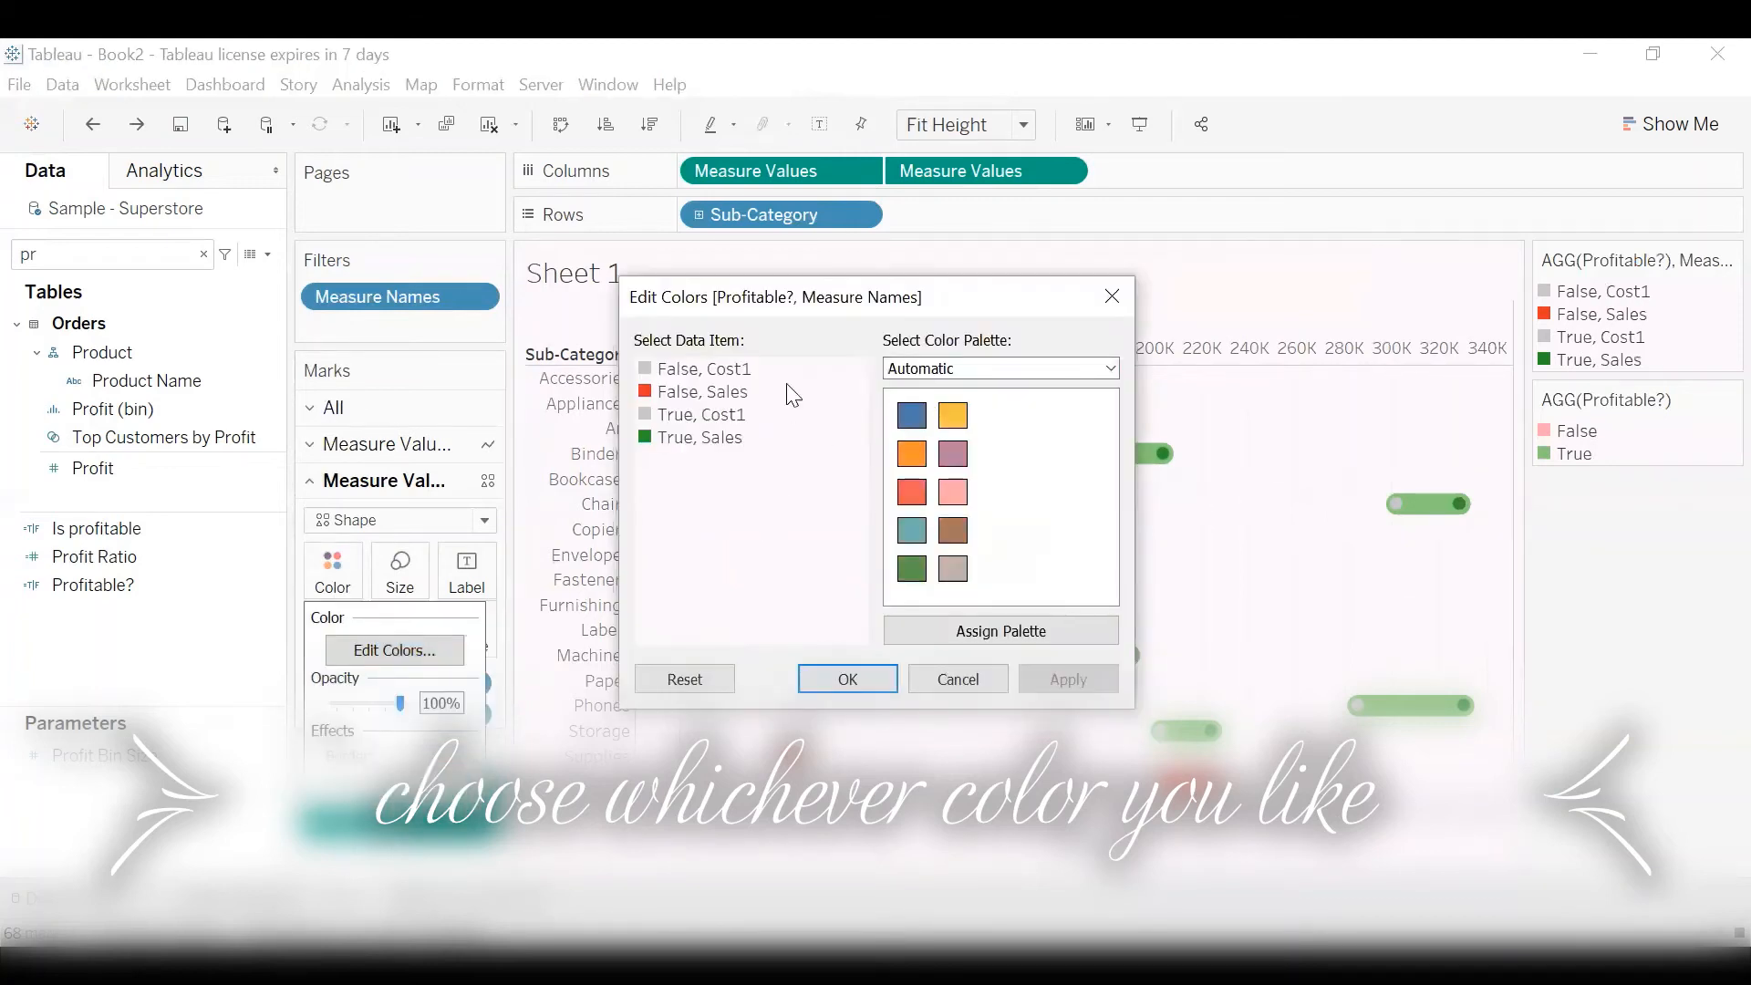
{"action": "left_click", "coordinate": [704, 370]}
{"action": "left_click", "coordinate": [689, 419], "text": "ctrl"}
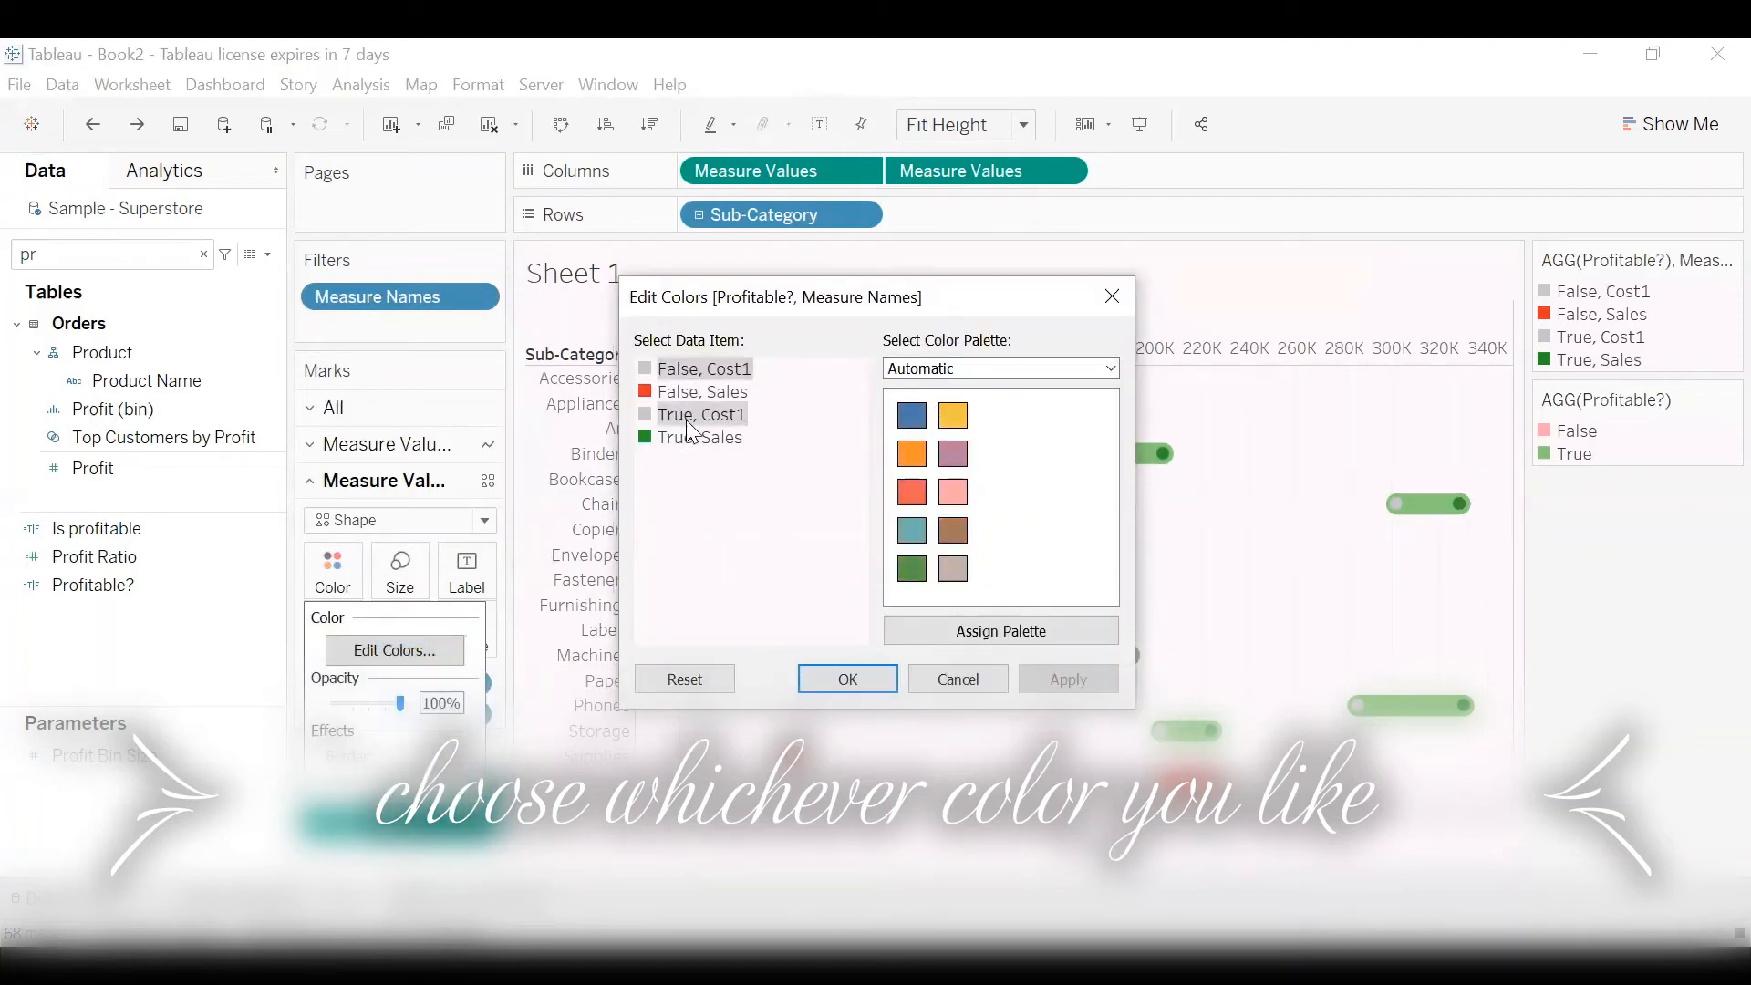
{"action": "left_click", "coordinate": [1006, 374]}
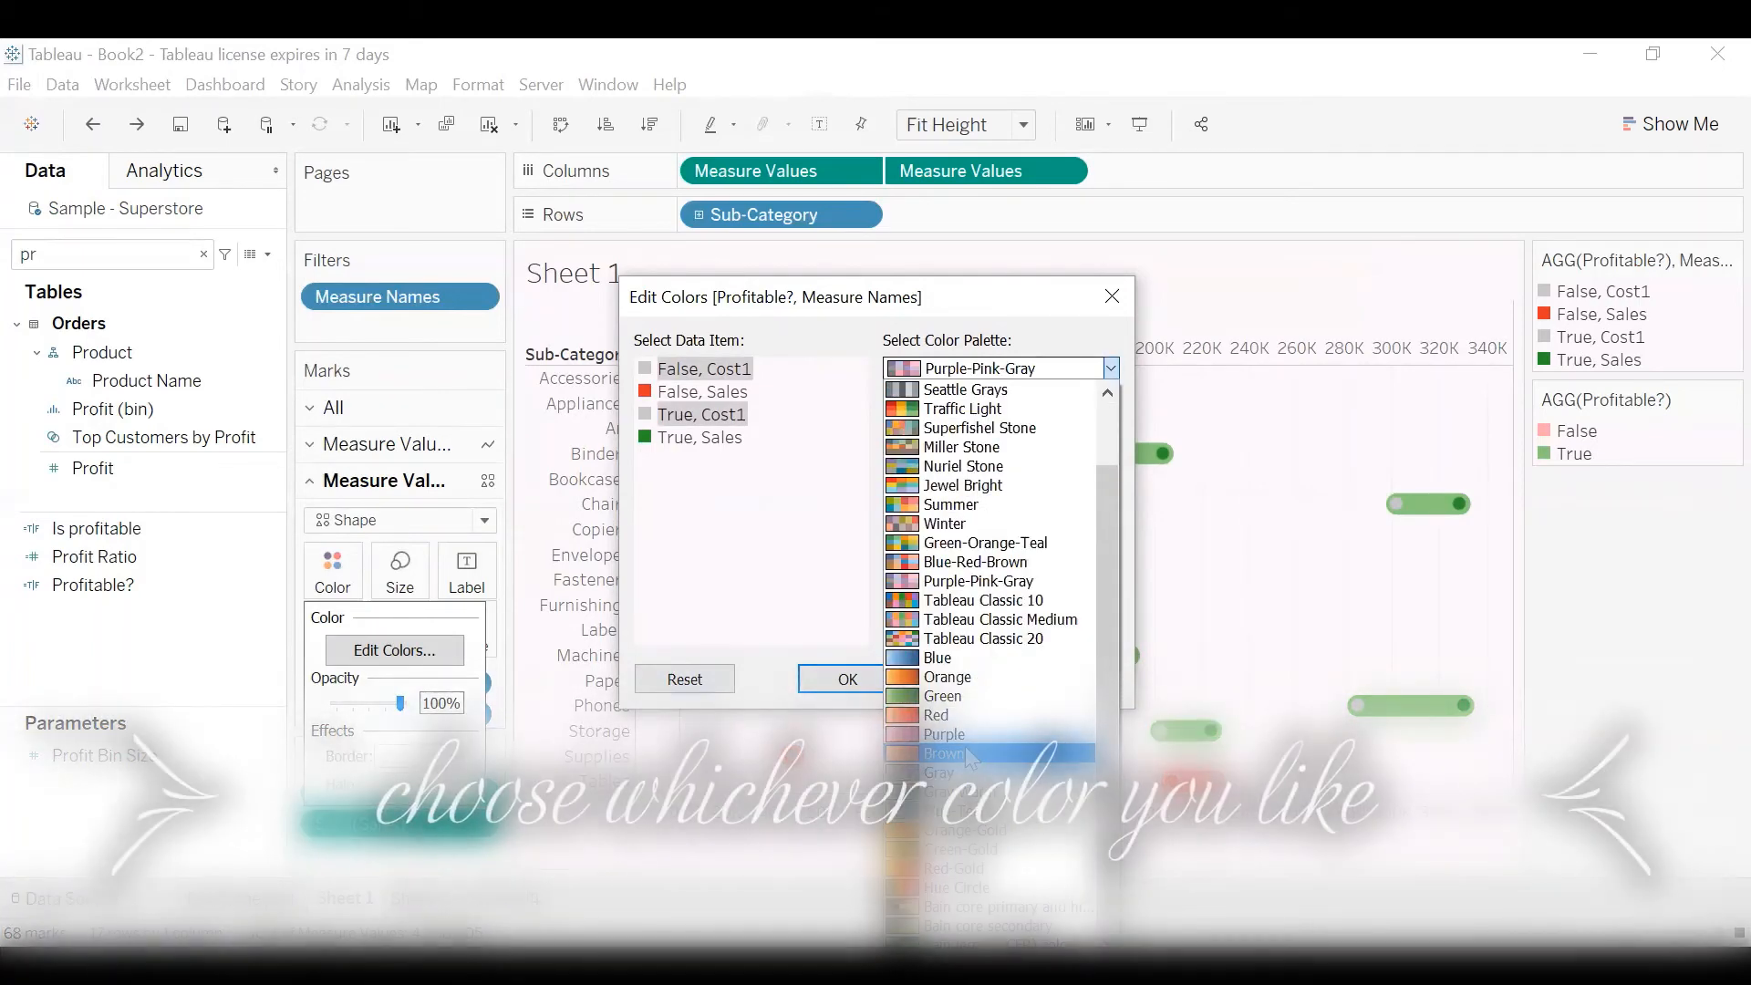
{"action": "left_click", "coordinate": [966, 753]}
{"action": "left_click", "coordinate": [916, 417]}
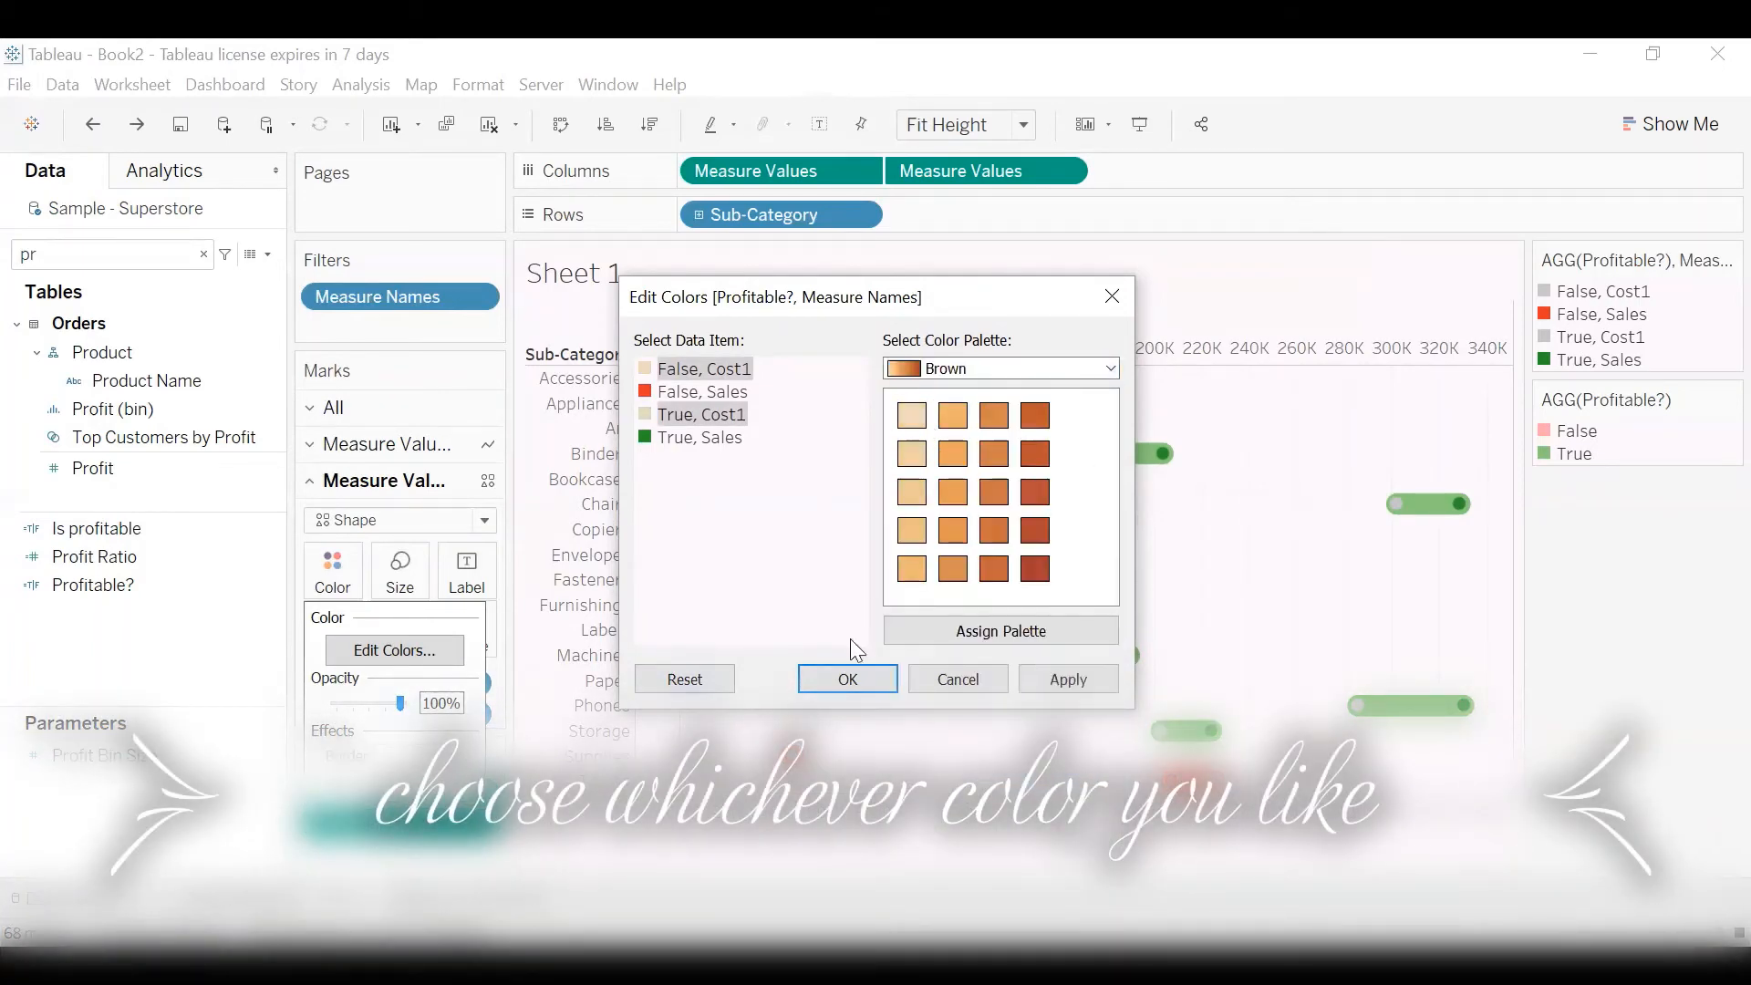
{"action": "left_click", "coordinate": [847, 678]}
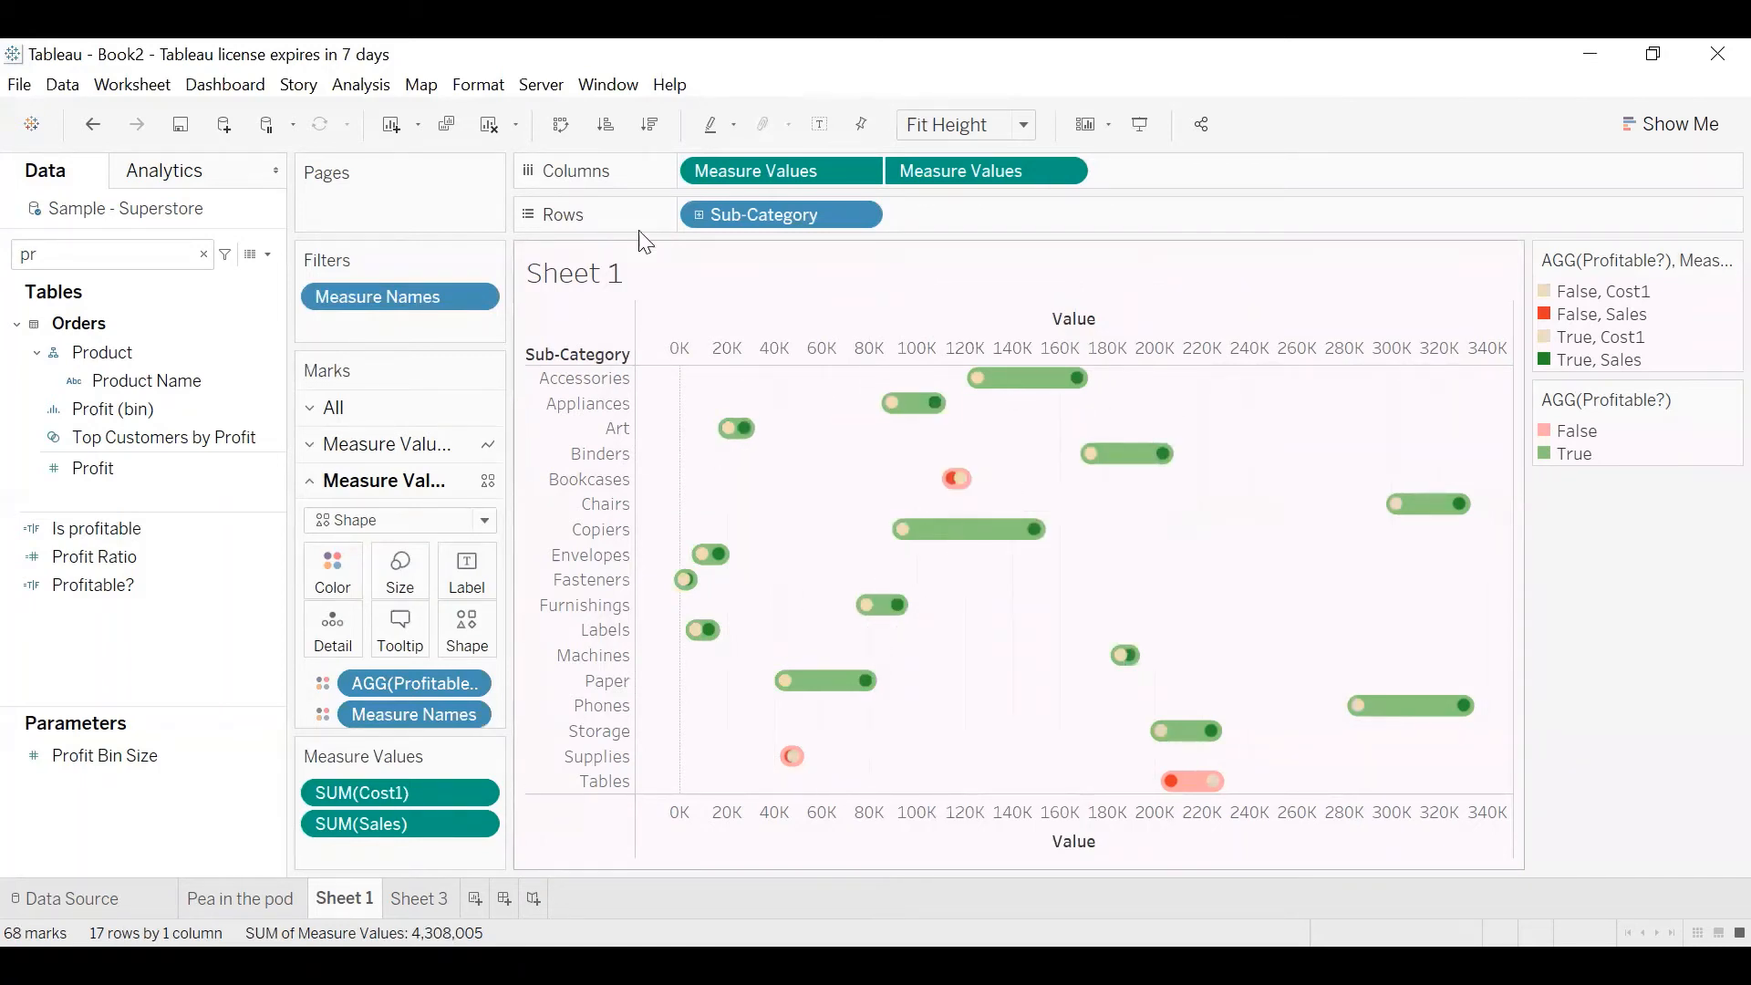
Sort Sub-Category by the Profit field in descending order
{"action": "right_click", "coordinate": [794, 219]}
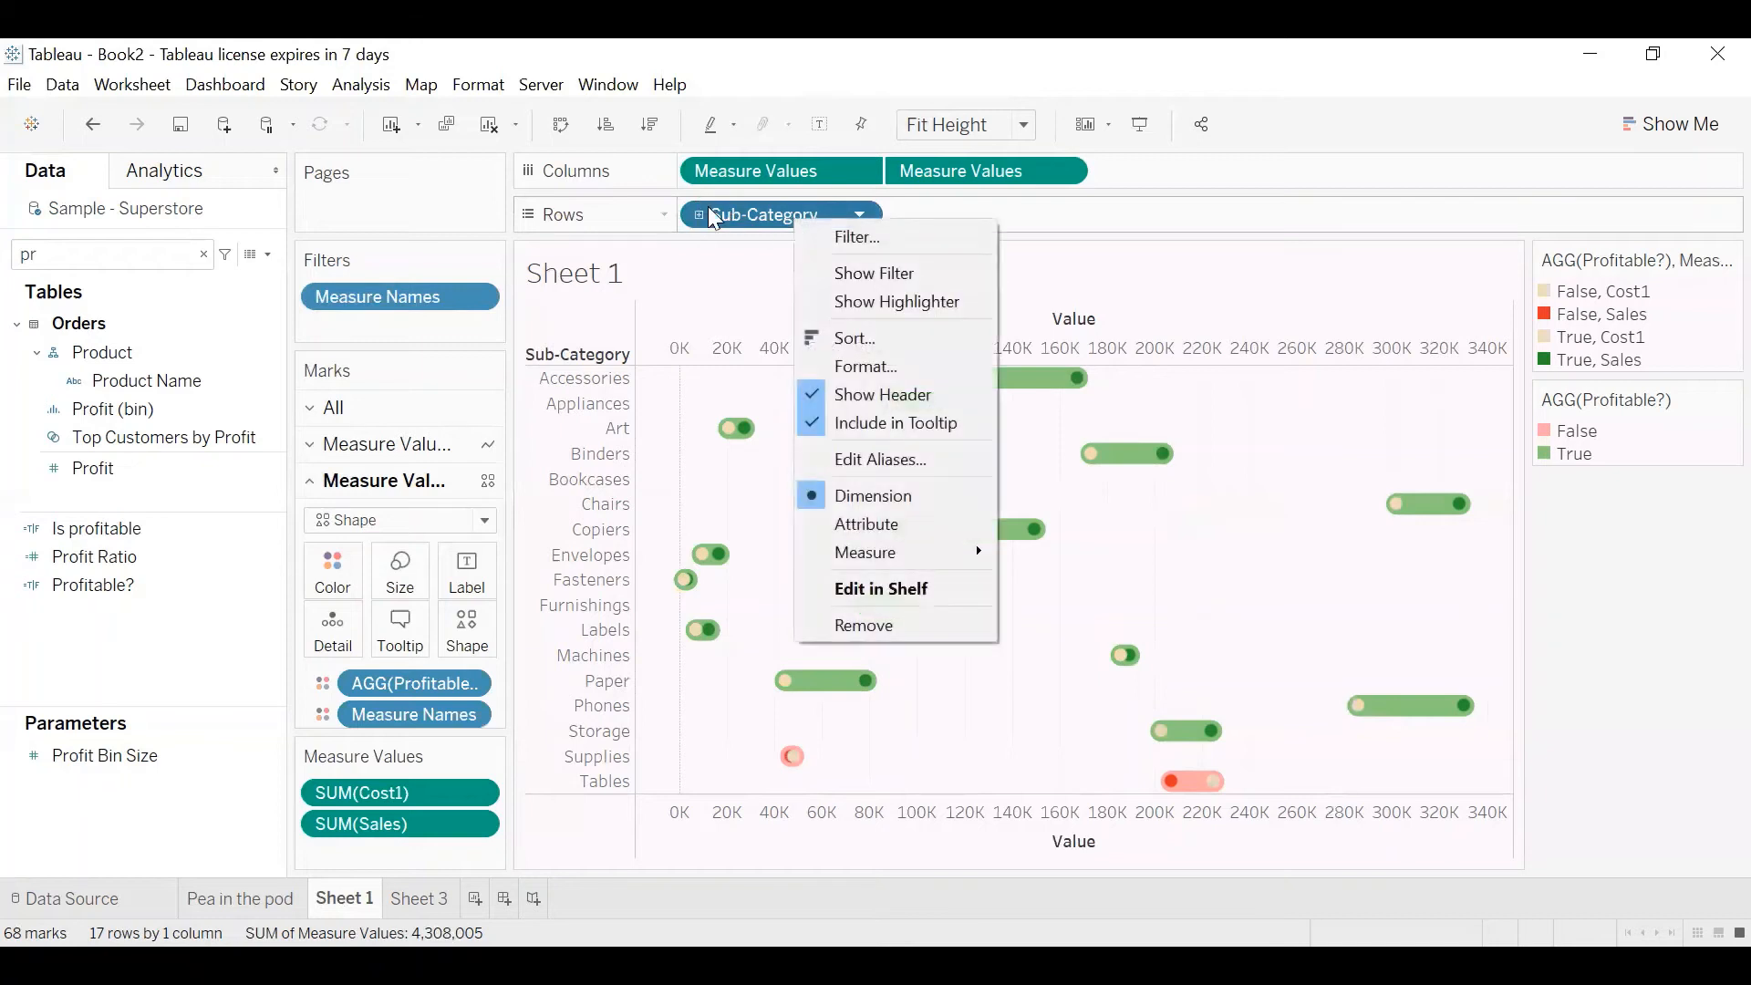
{"action": "left_click", "coordinate": [881, 337]}
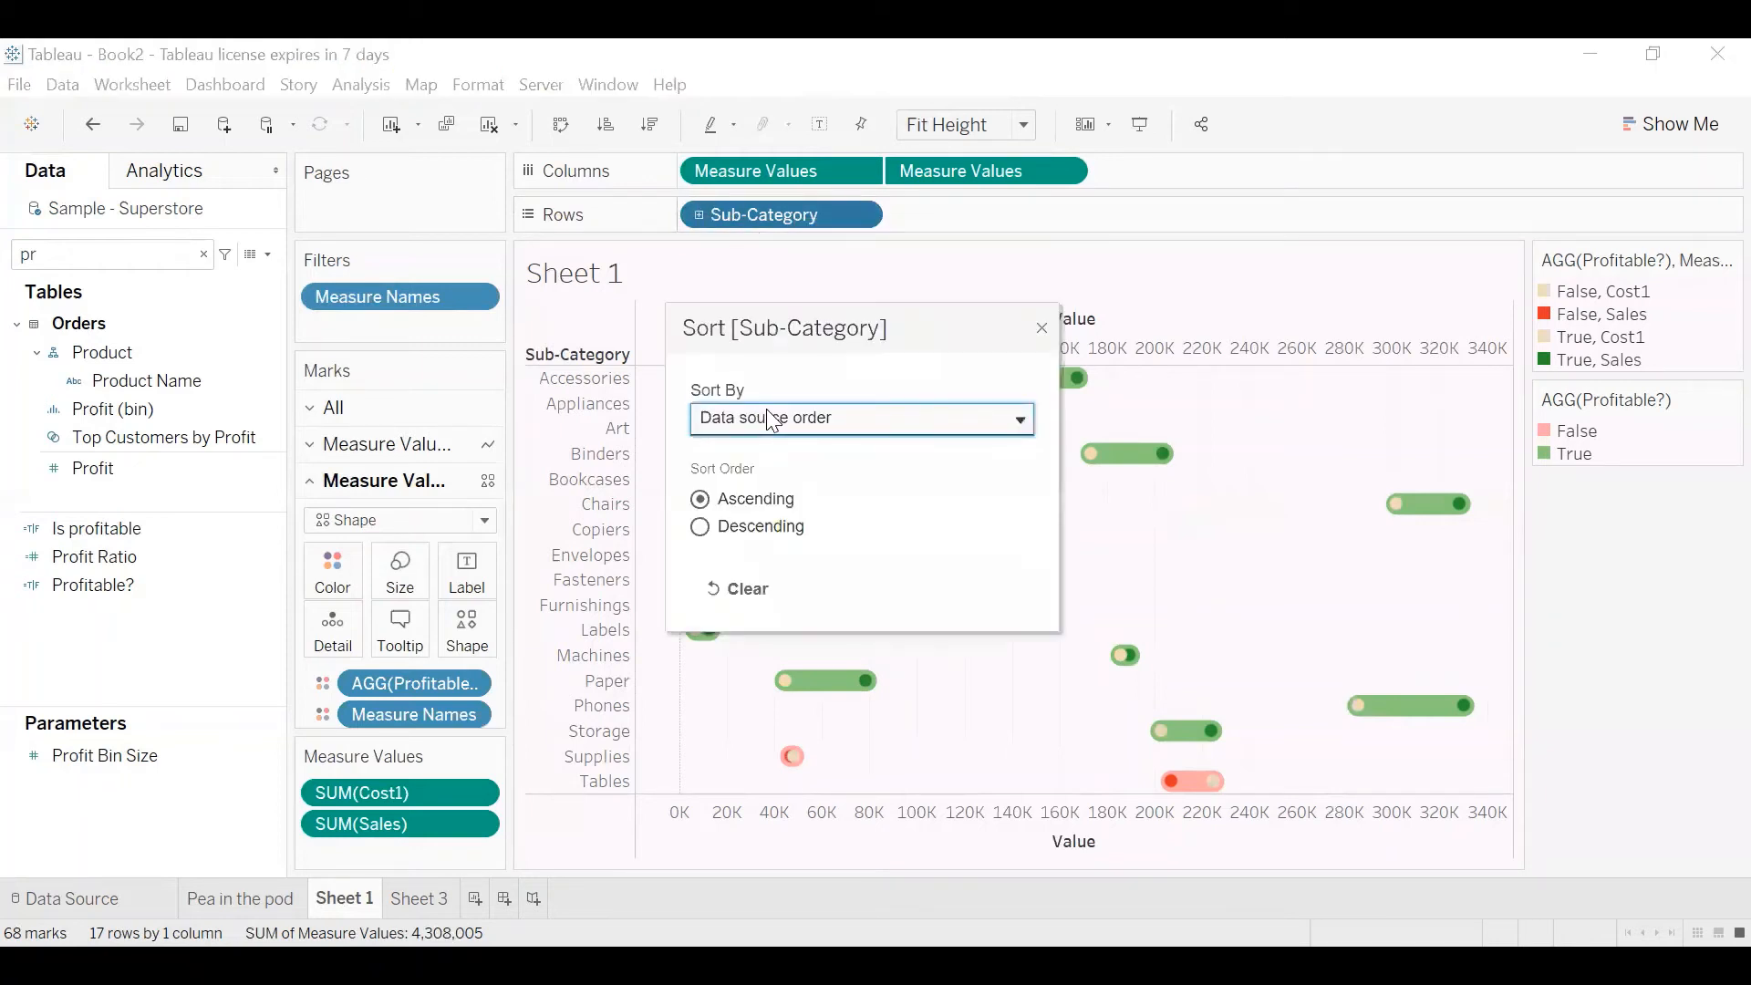
{"action": "left_click", "coordinate": [766, 415]}
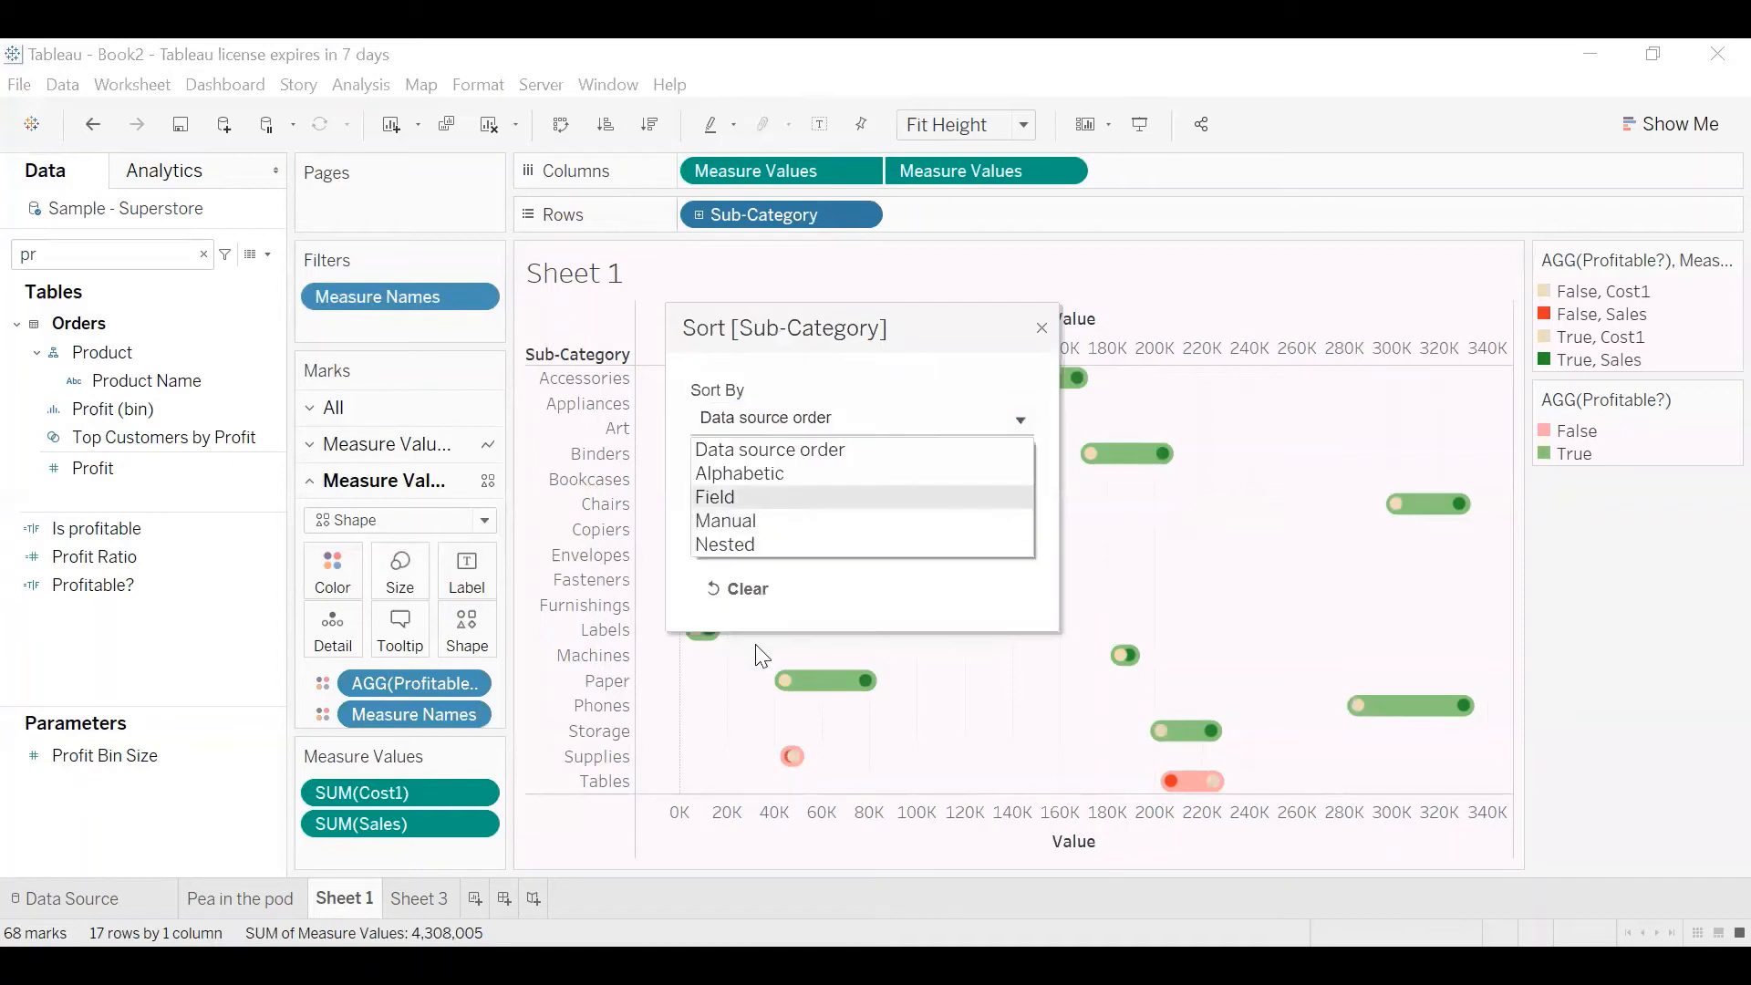
{"action": "left_click", "coordinate": [715, 496]}
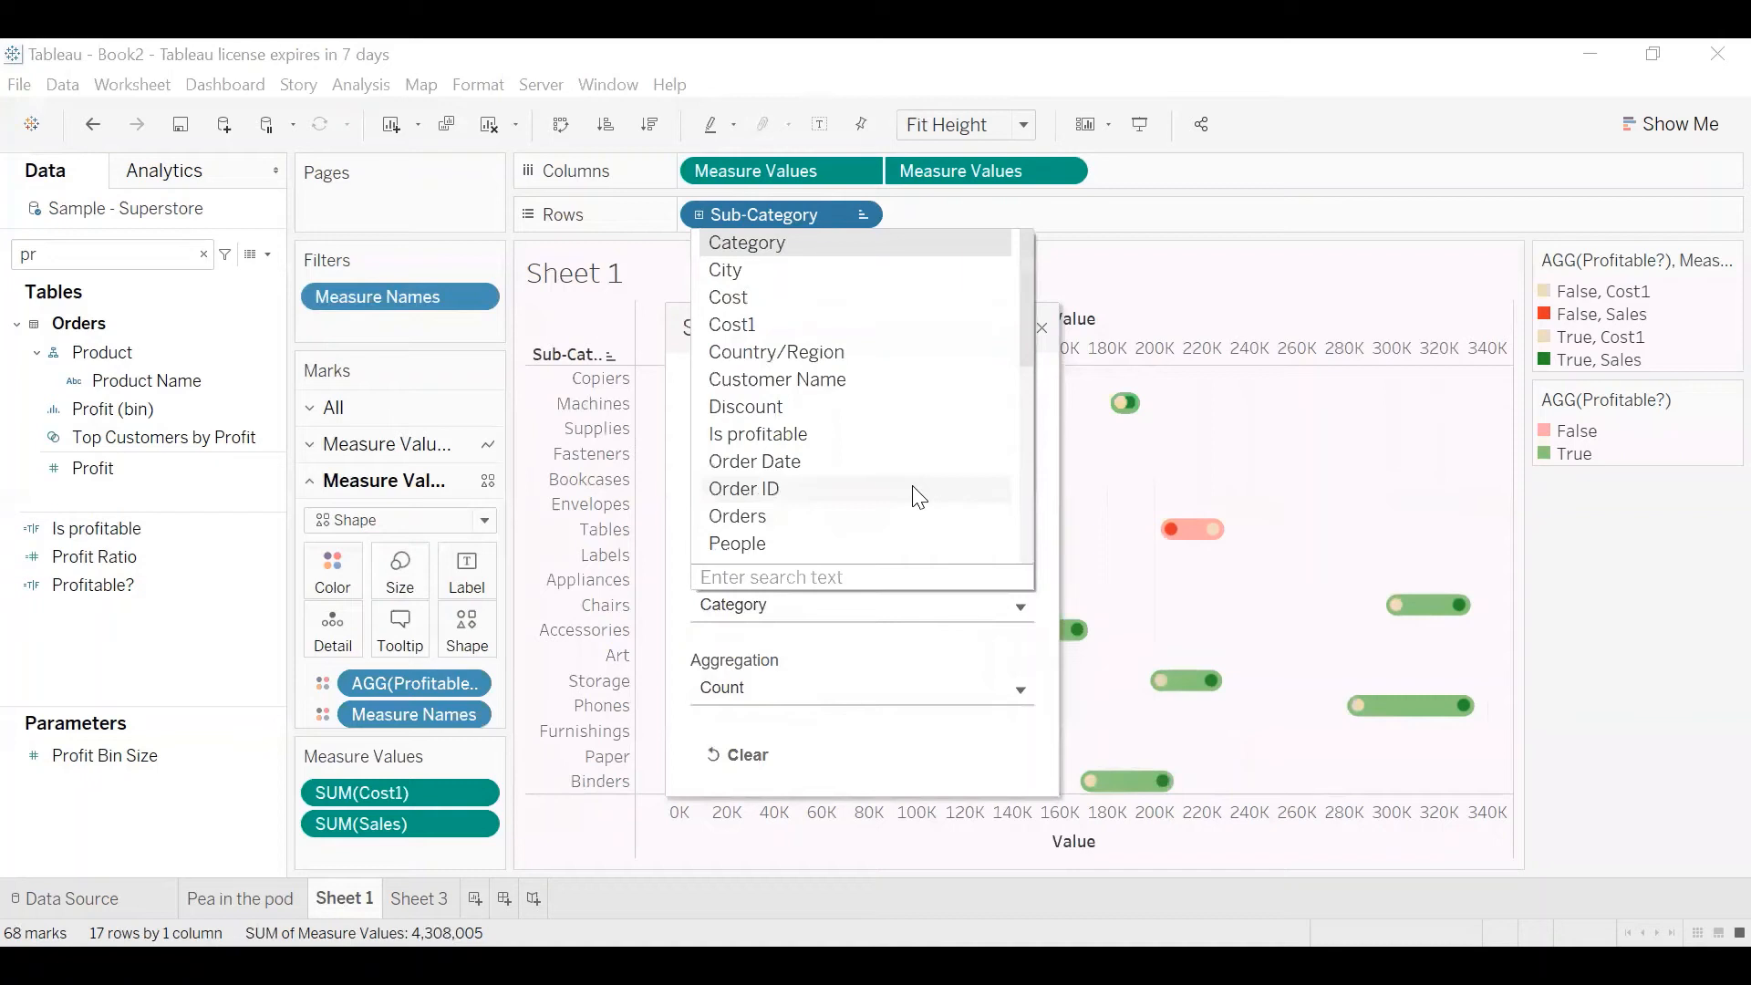
{"action": "type", "text": "p"}
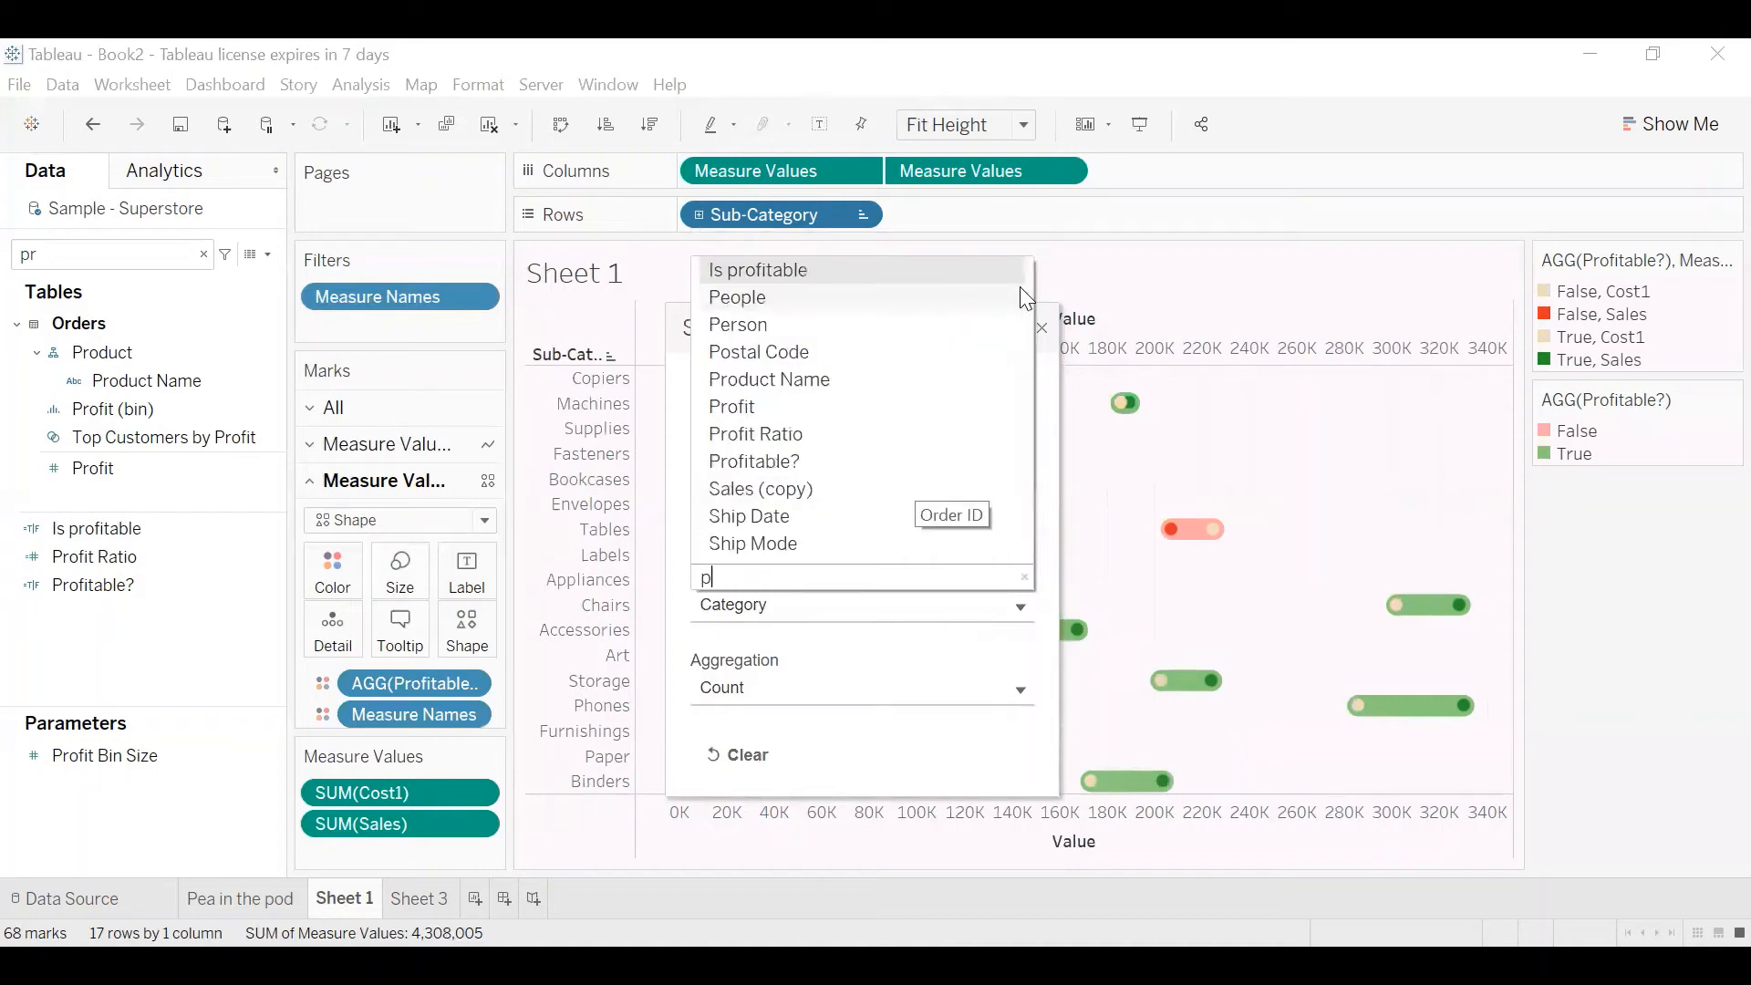
{"action": "type", "text": "rof"}
{"action": "left_click", "coordinate": [755, 480]}
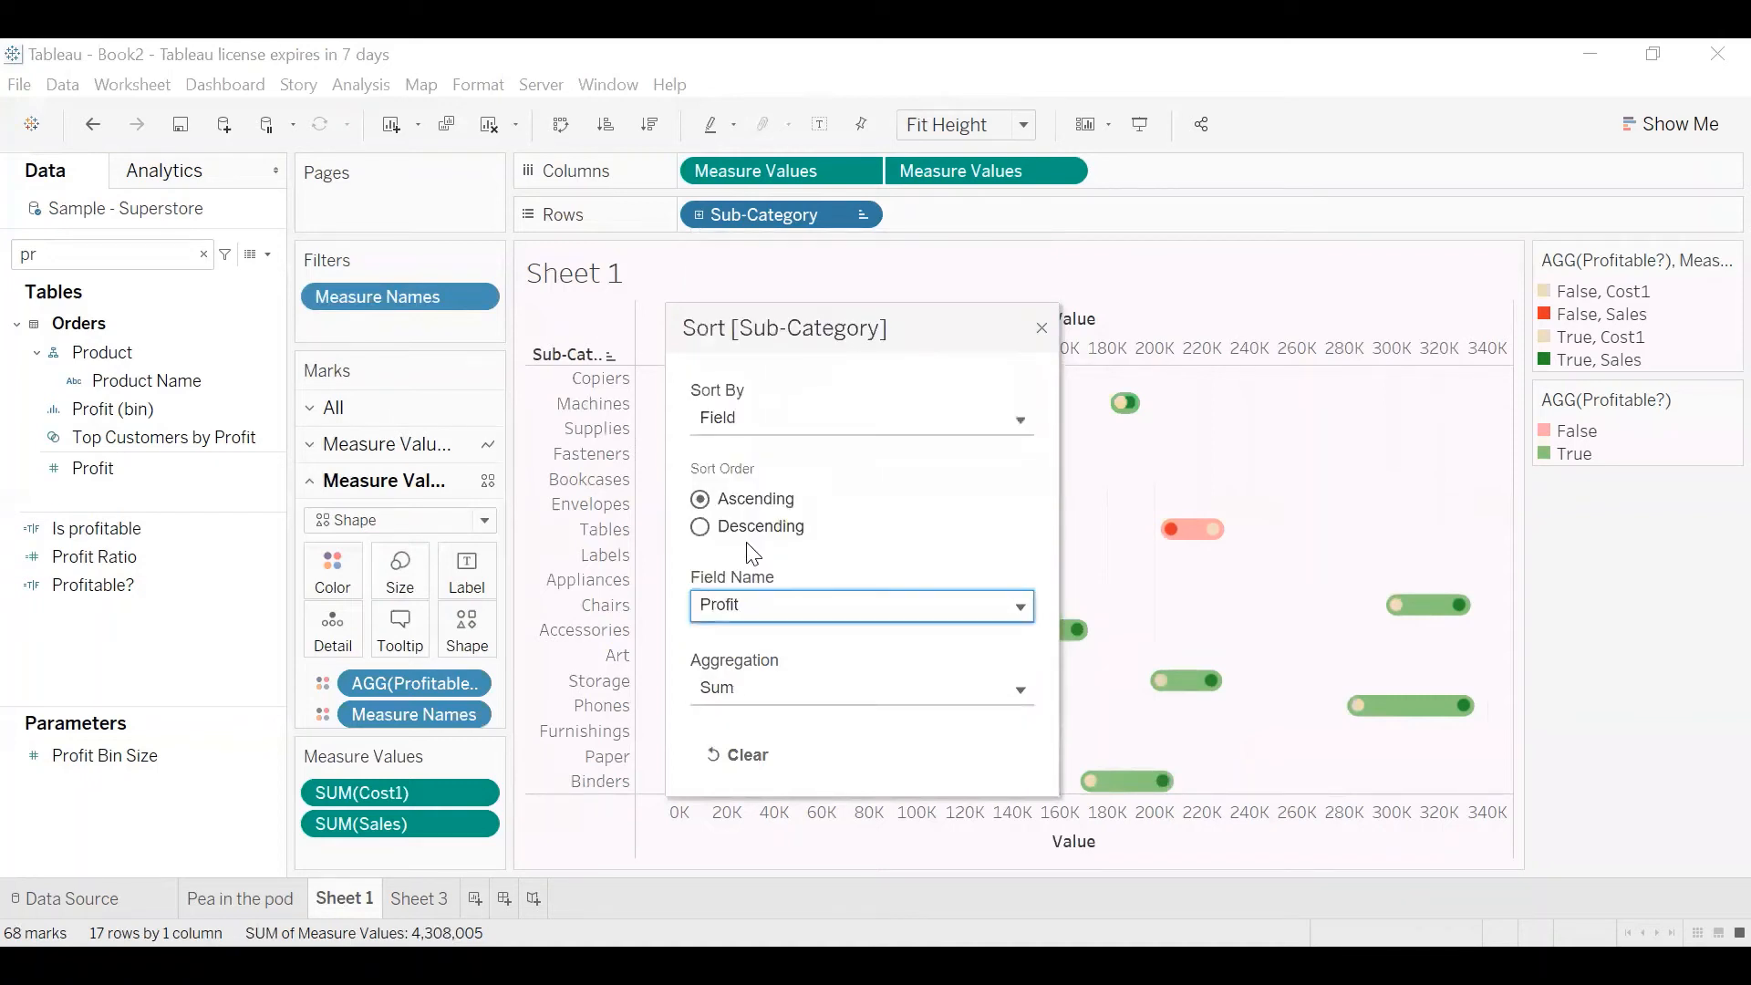
{"action": "left_click", "coordinate": [749, 528]}
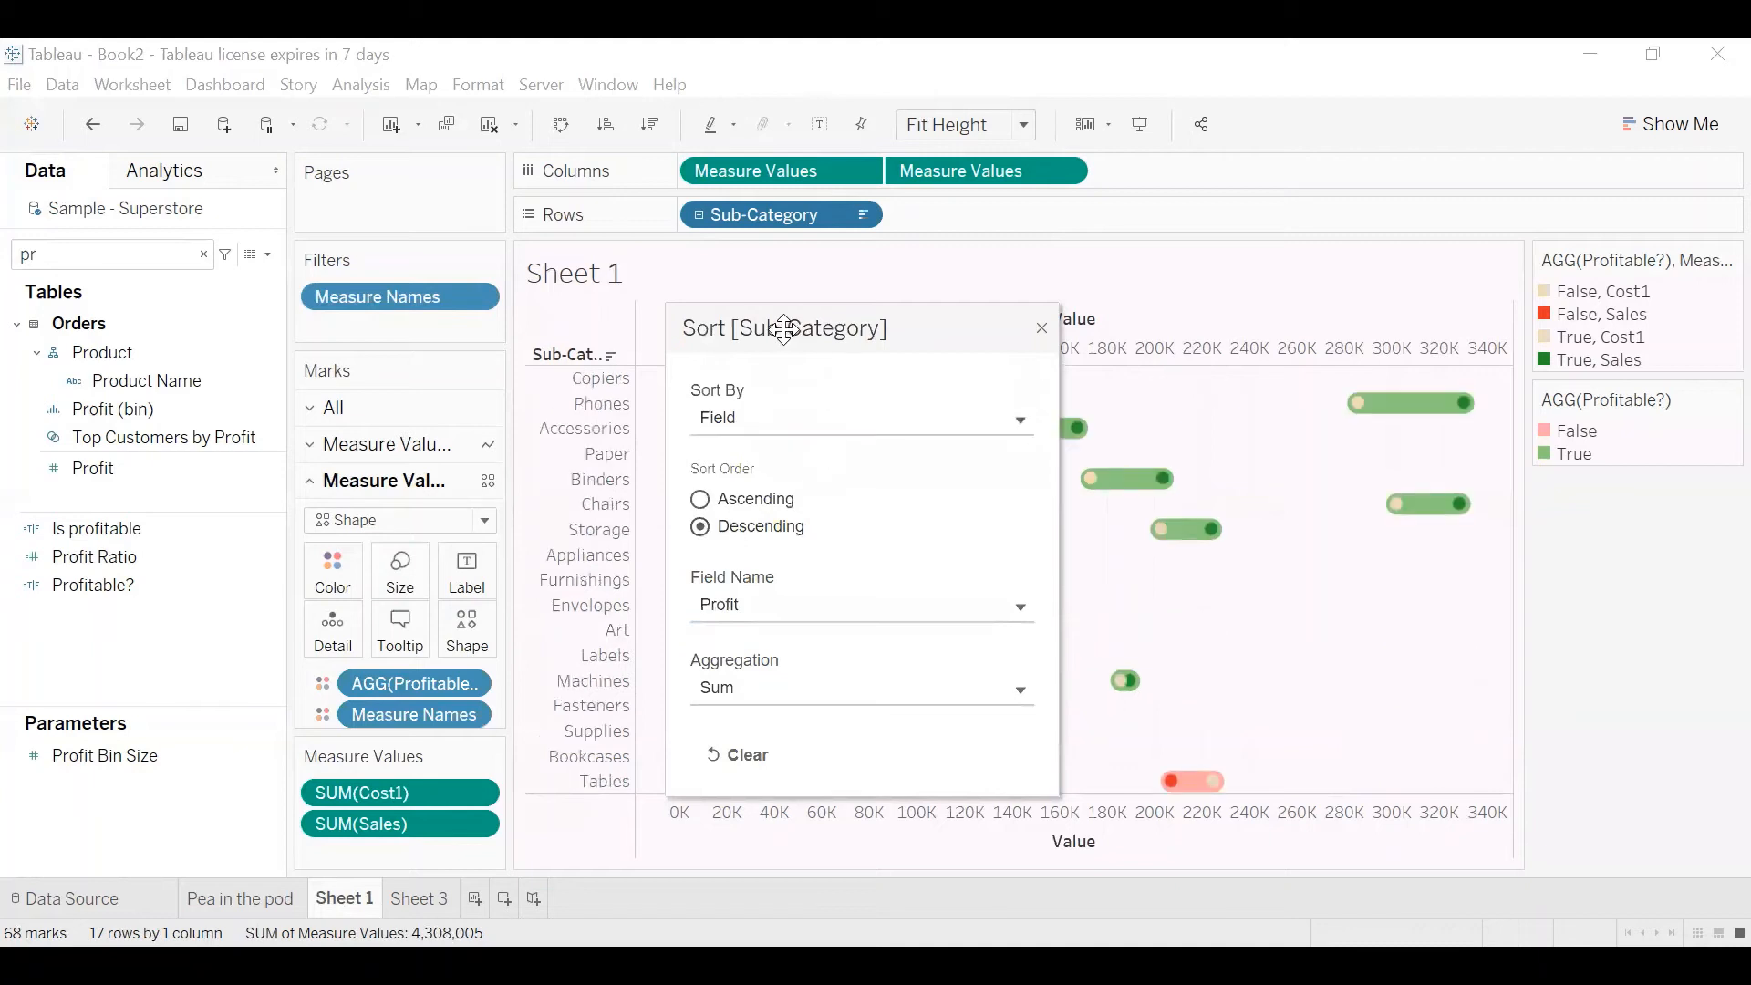
{"action": "left_click_drag", "start_coordinate": [1216, 363], "coordinate": [1375, 242]}
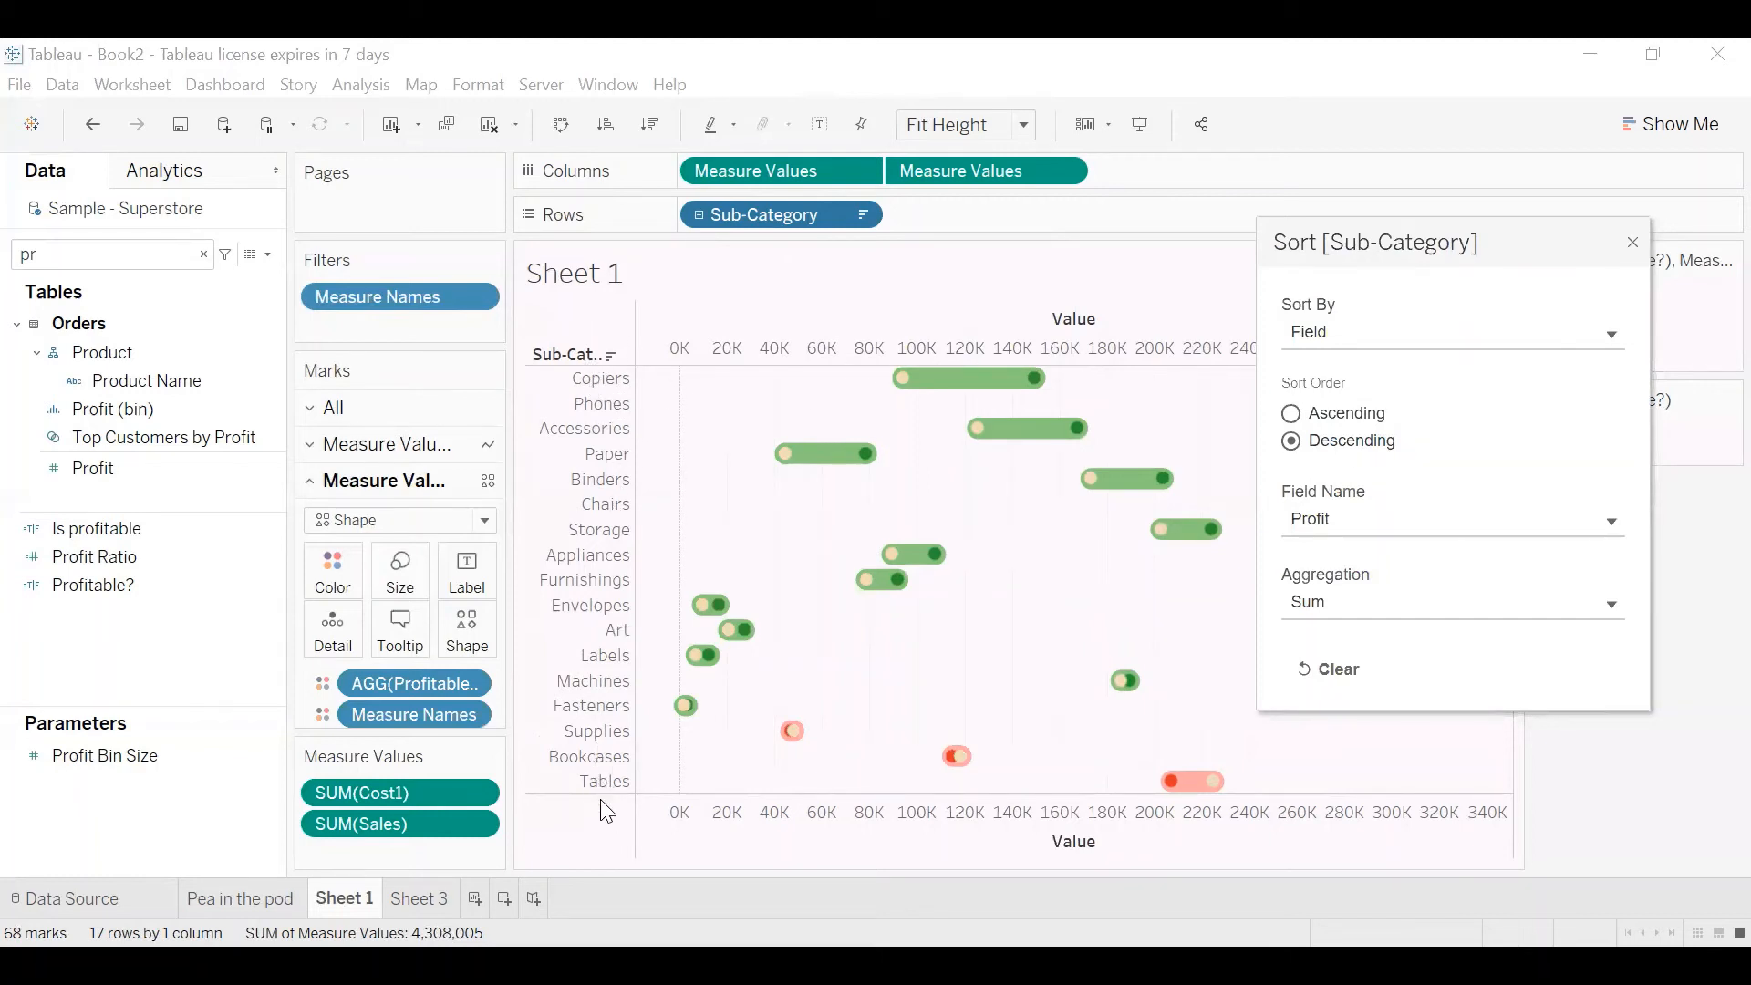
{"action": "left_click", "coordinate": [1633, 244]}
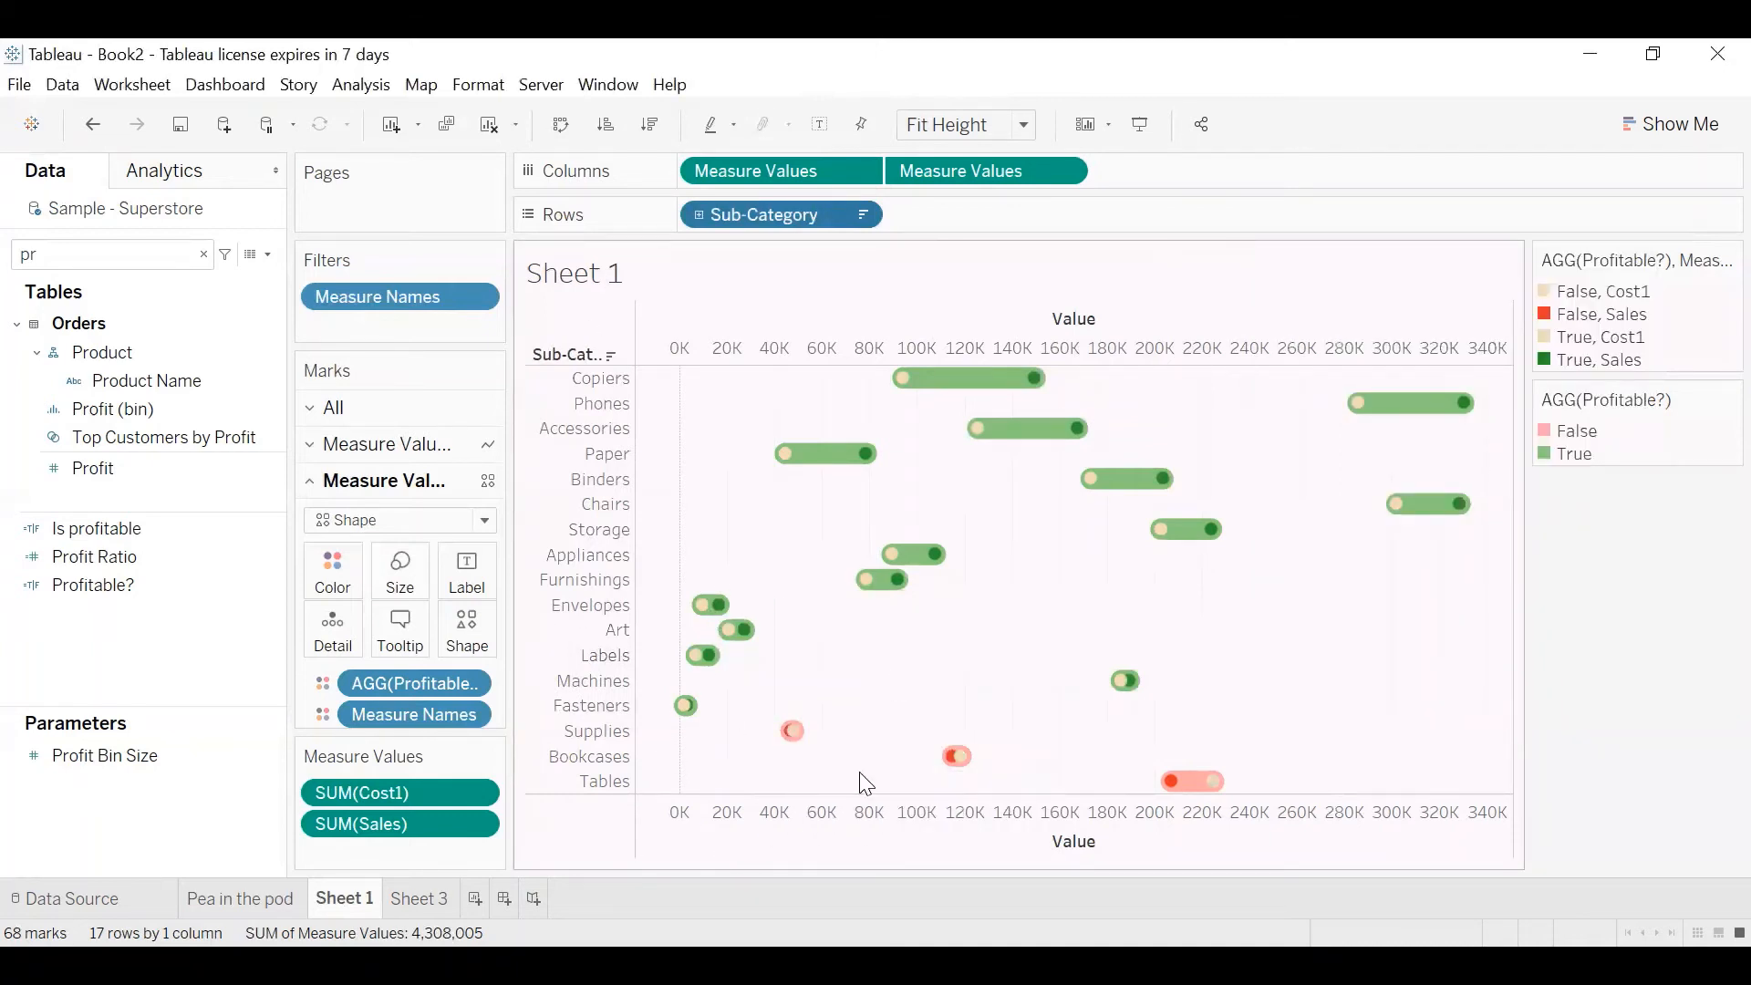
Center the Sub-Category header labels horizontally
{"action": "left_click", "coordinate": [573, 505]}
{"action": "right_click", "coordinate": [568, 500]}
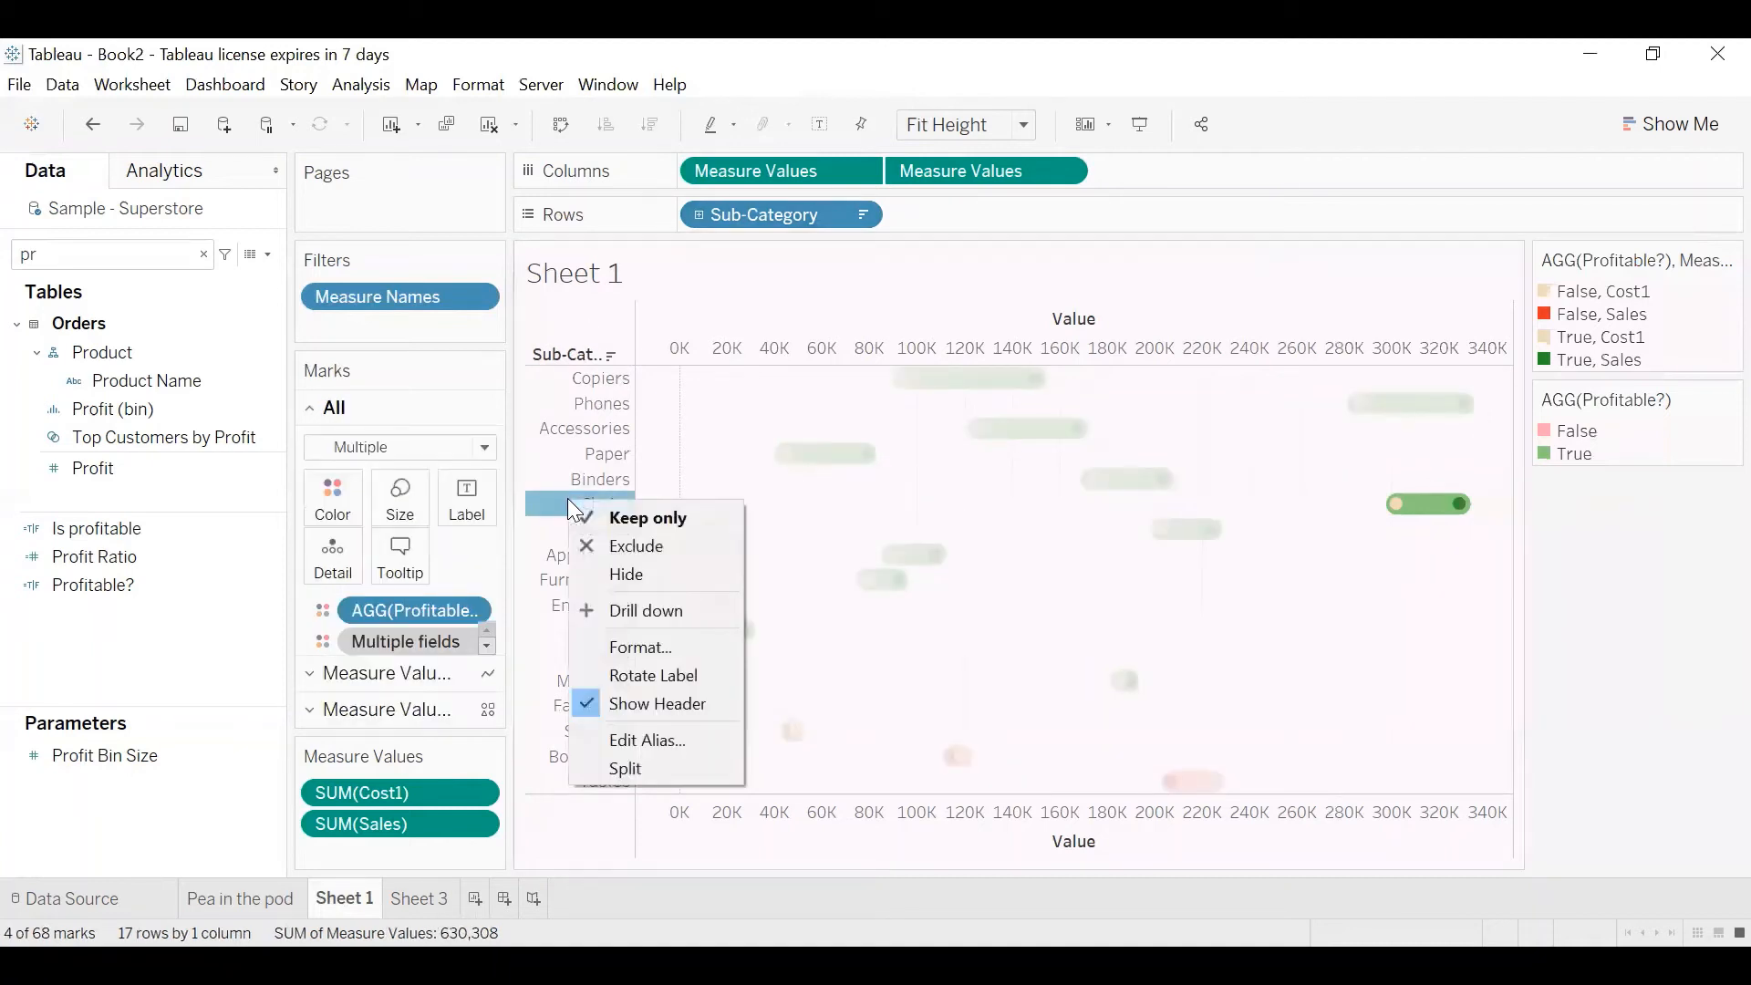
{"action": "left_click", "coordinate": [651, 650]}
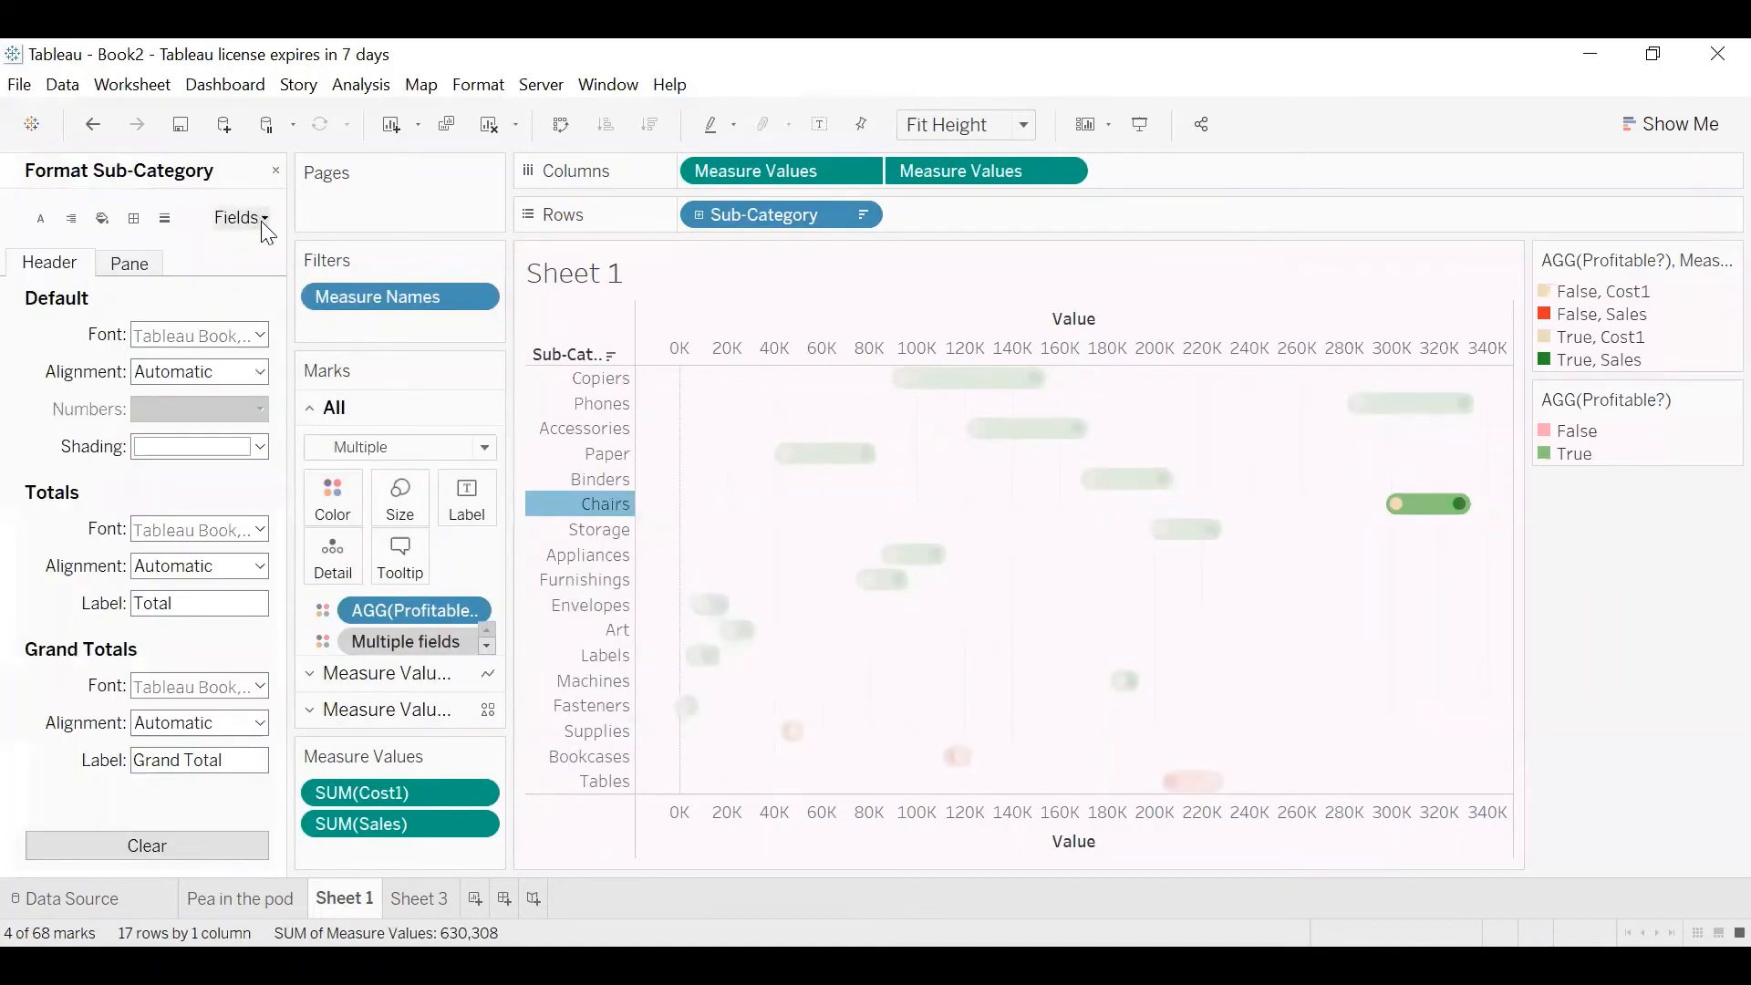
{"action": "left_click", "coordinate": [261, 220]}
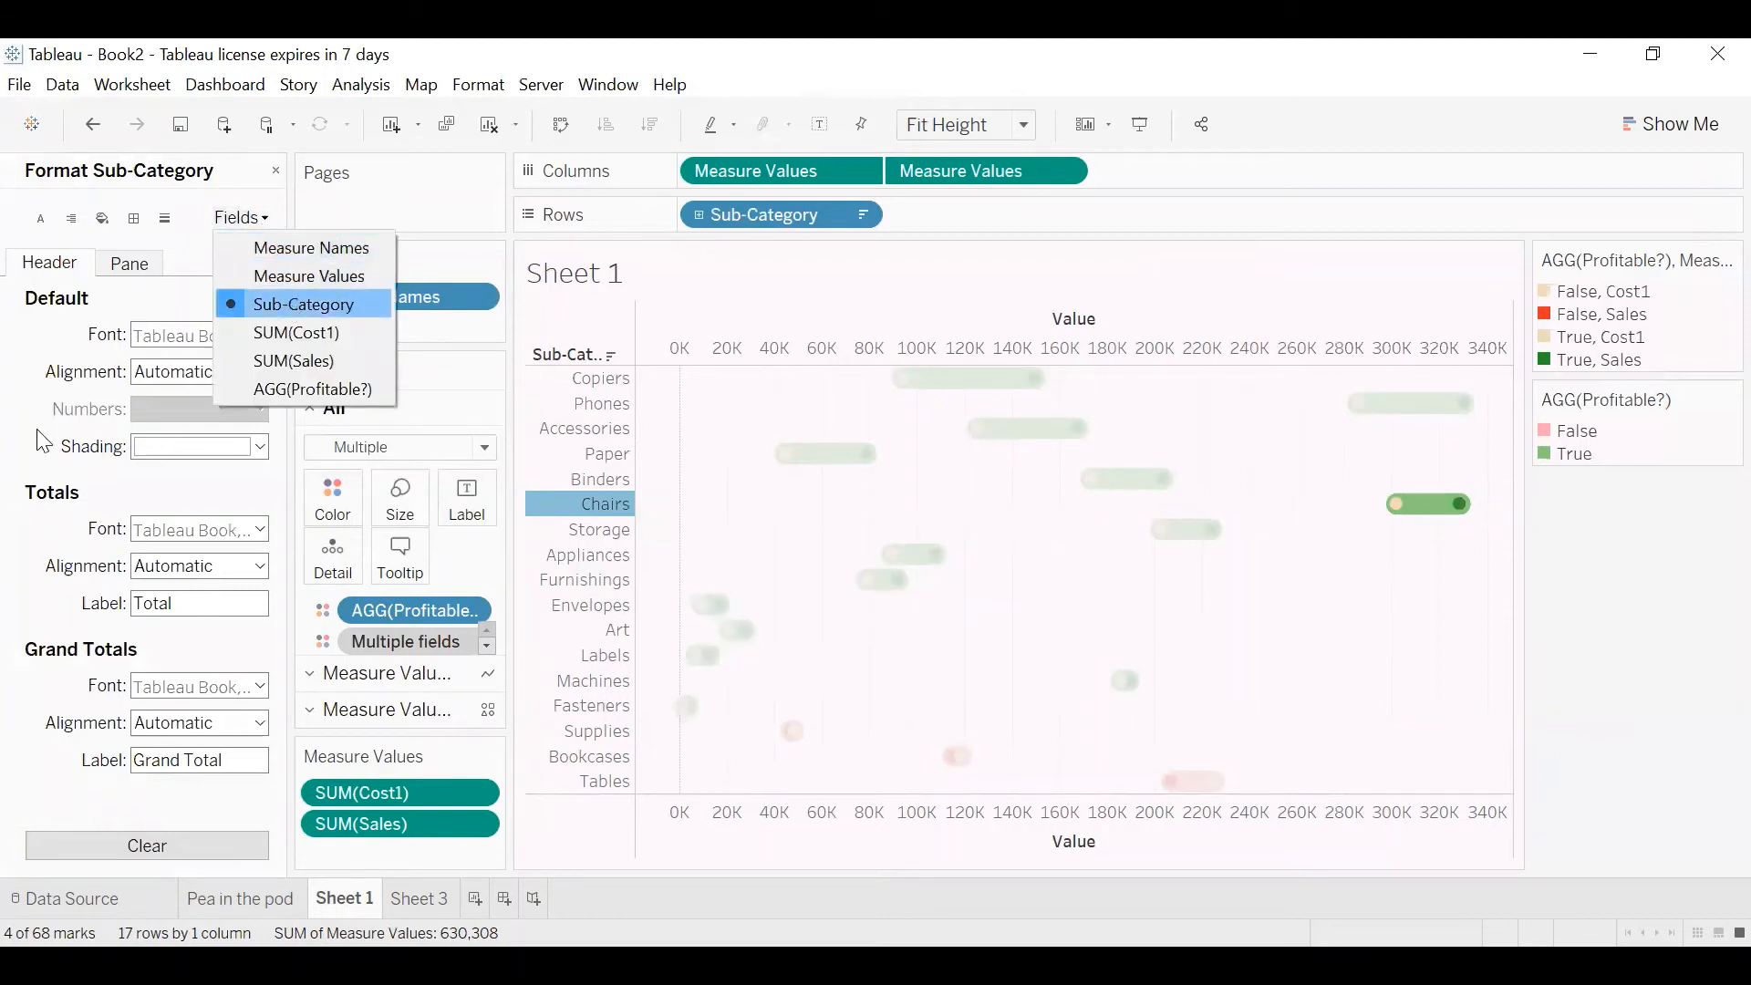
{"action": "left_click", "coordinate": [214, 493]}
{"action": "left_click", "coordinate": [201, 372]}
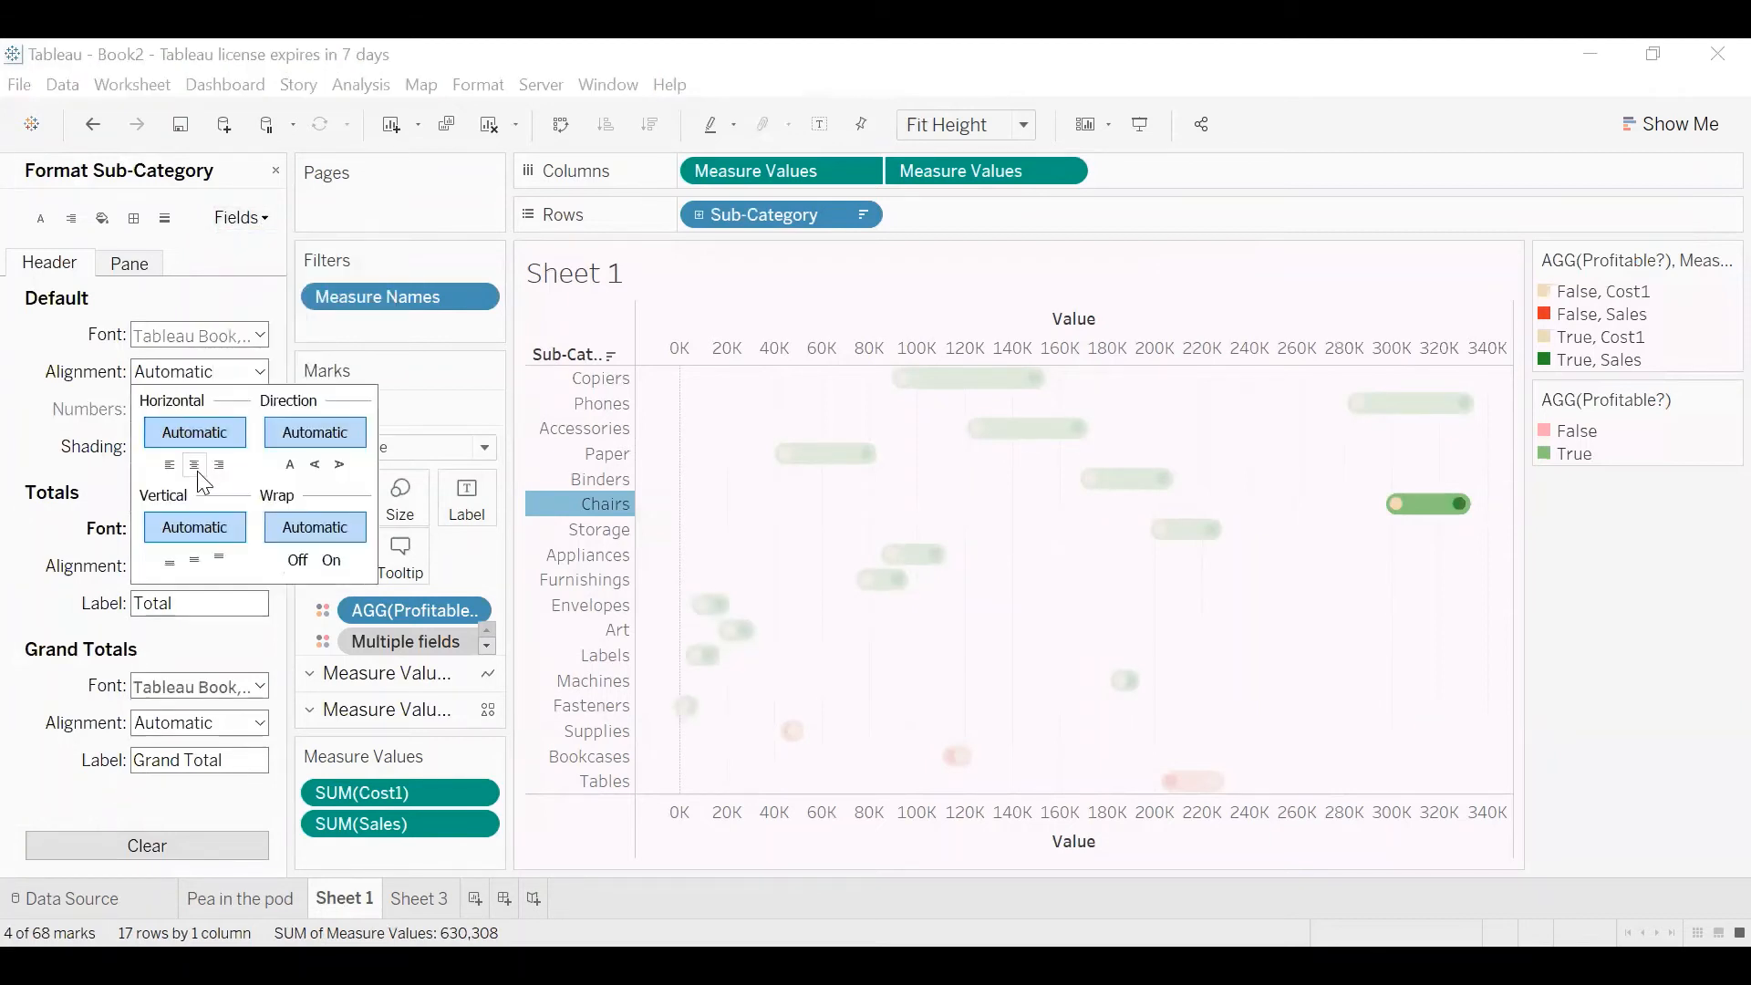
{"action": "left_click", "coordinate": [194, 466]}
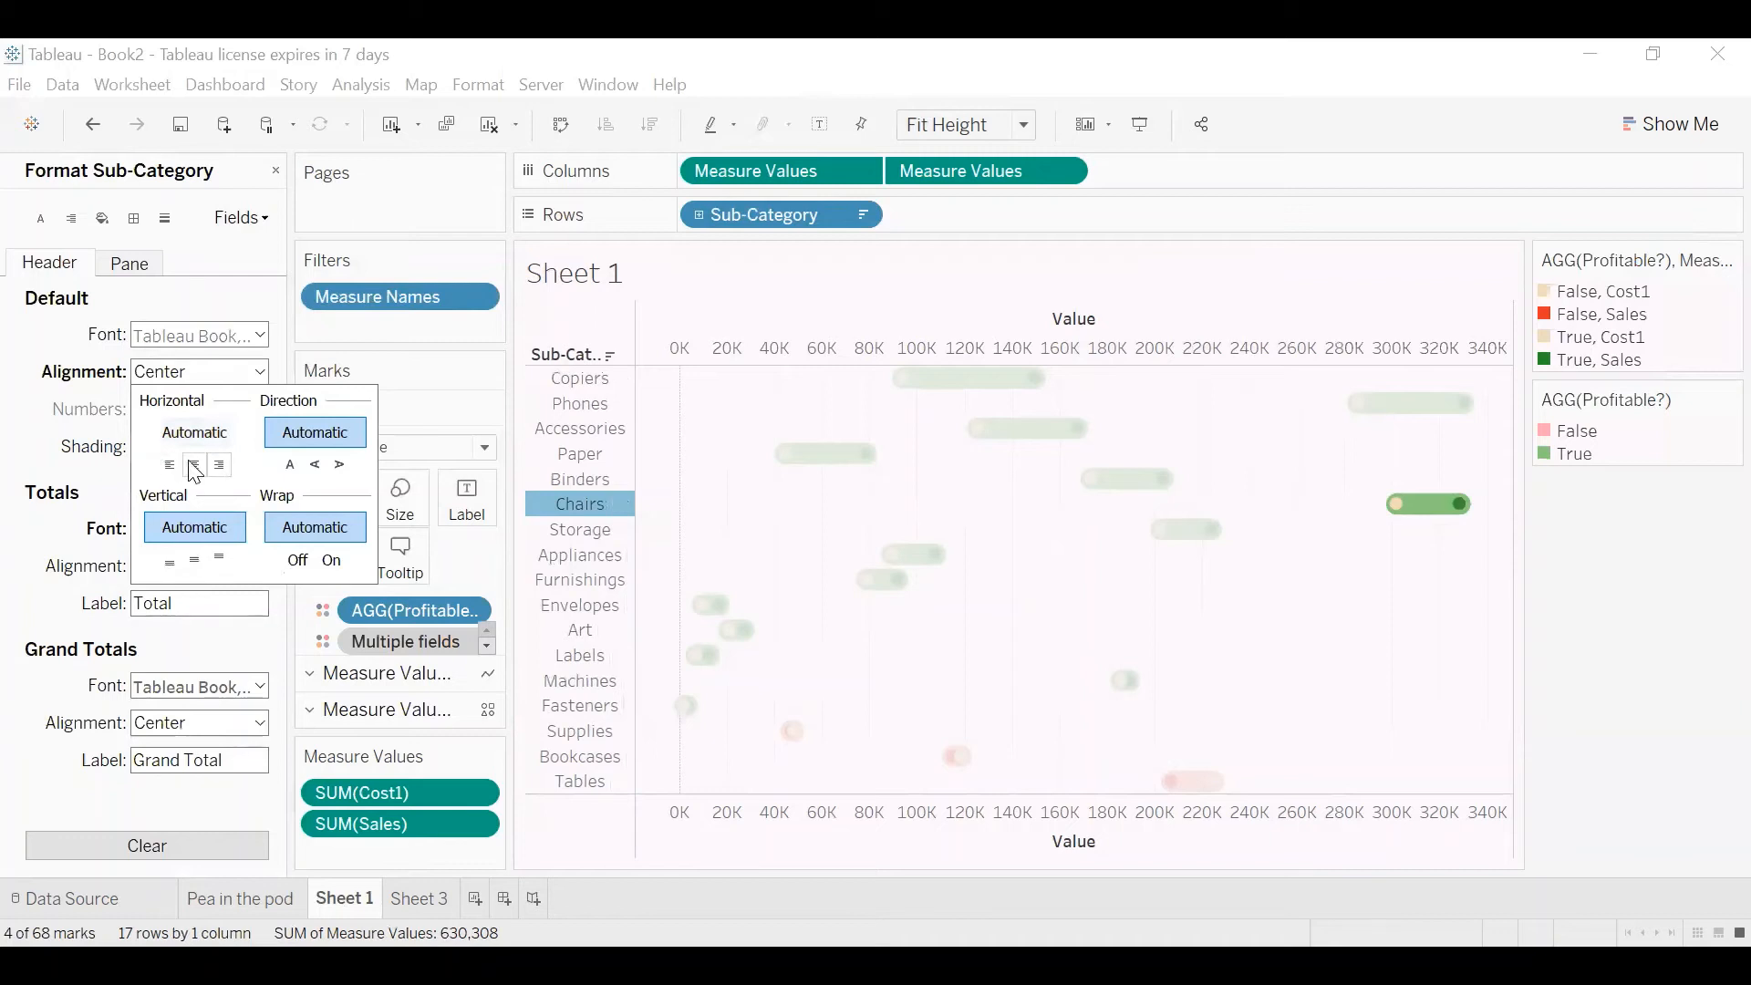
Make the Sub-Category header labels bold and near-black, and clear the Chairs selection
{"action": "left_click", "coordinate": [190, 354]}
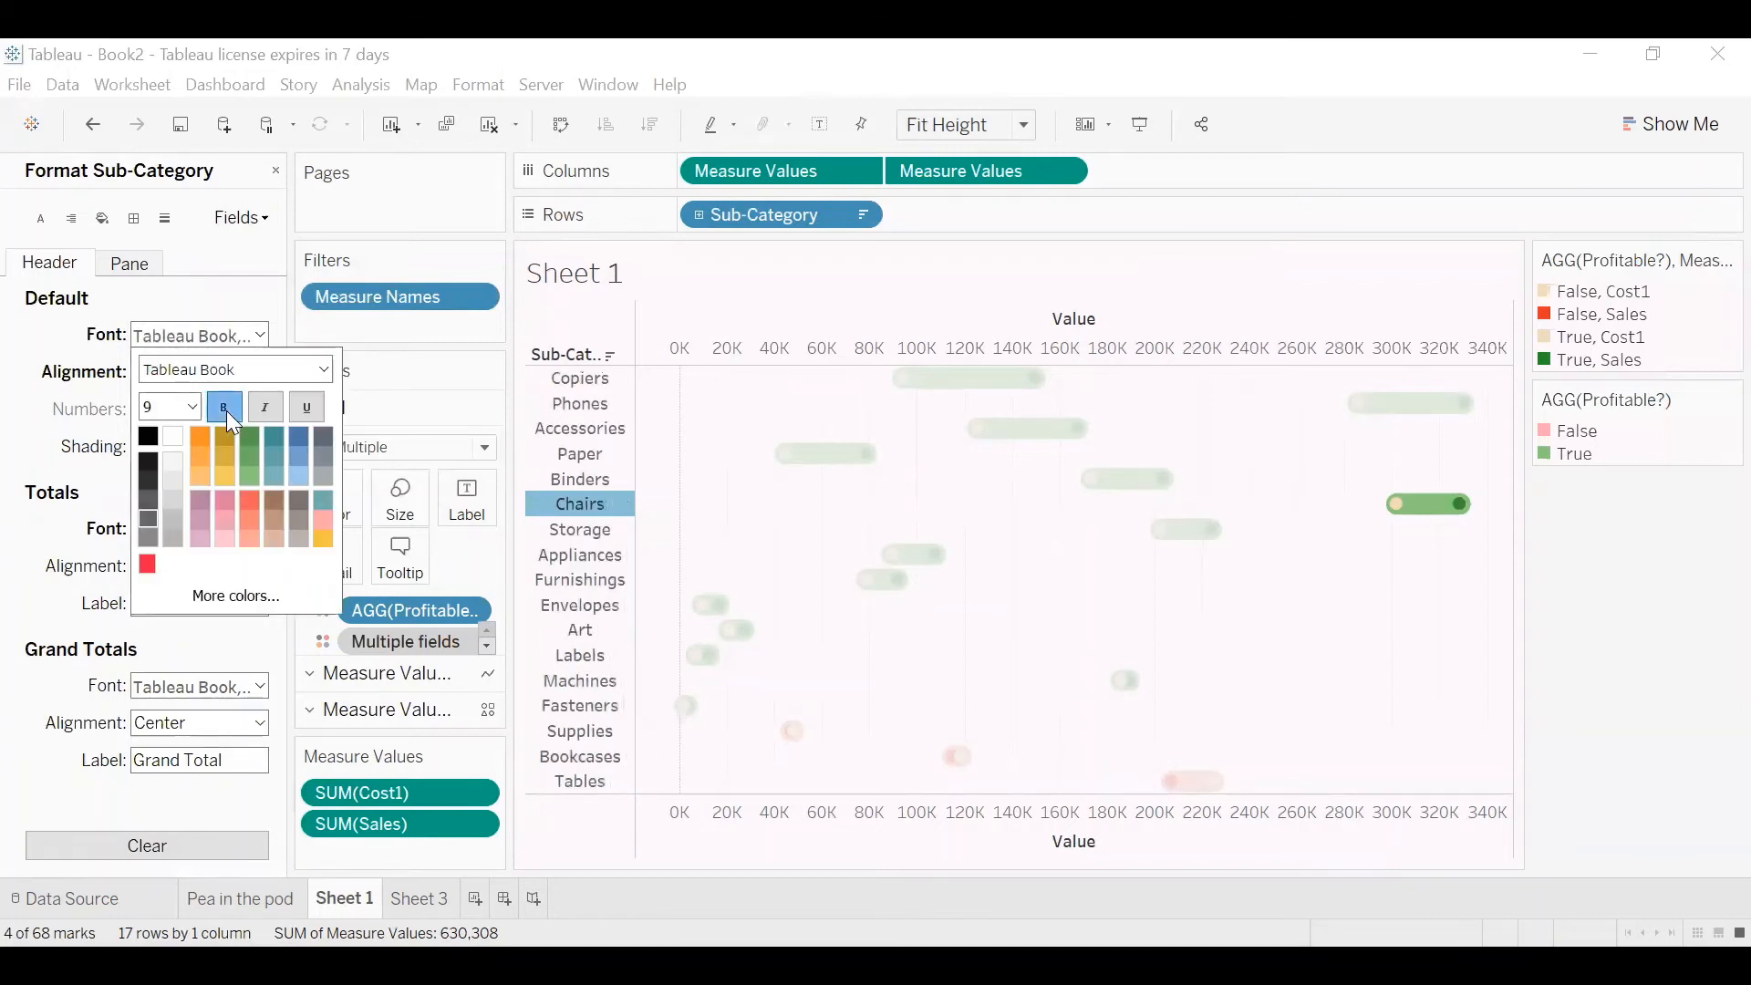
{"action": "left_click", "coordinate": [147, 469]}
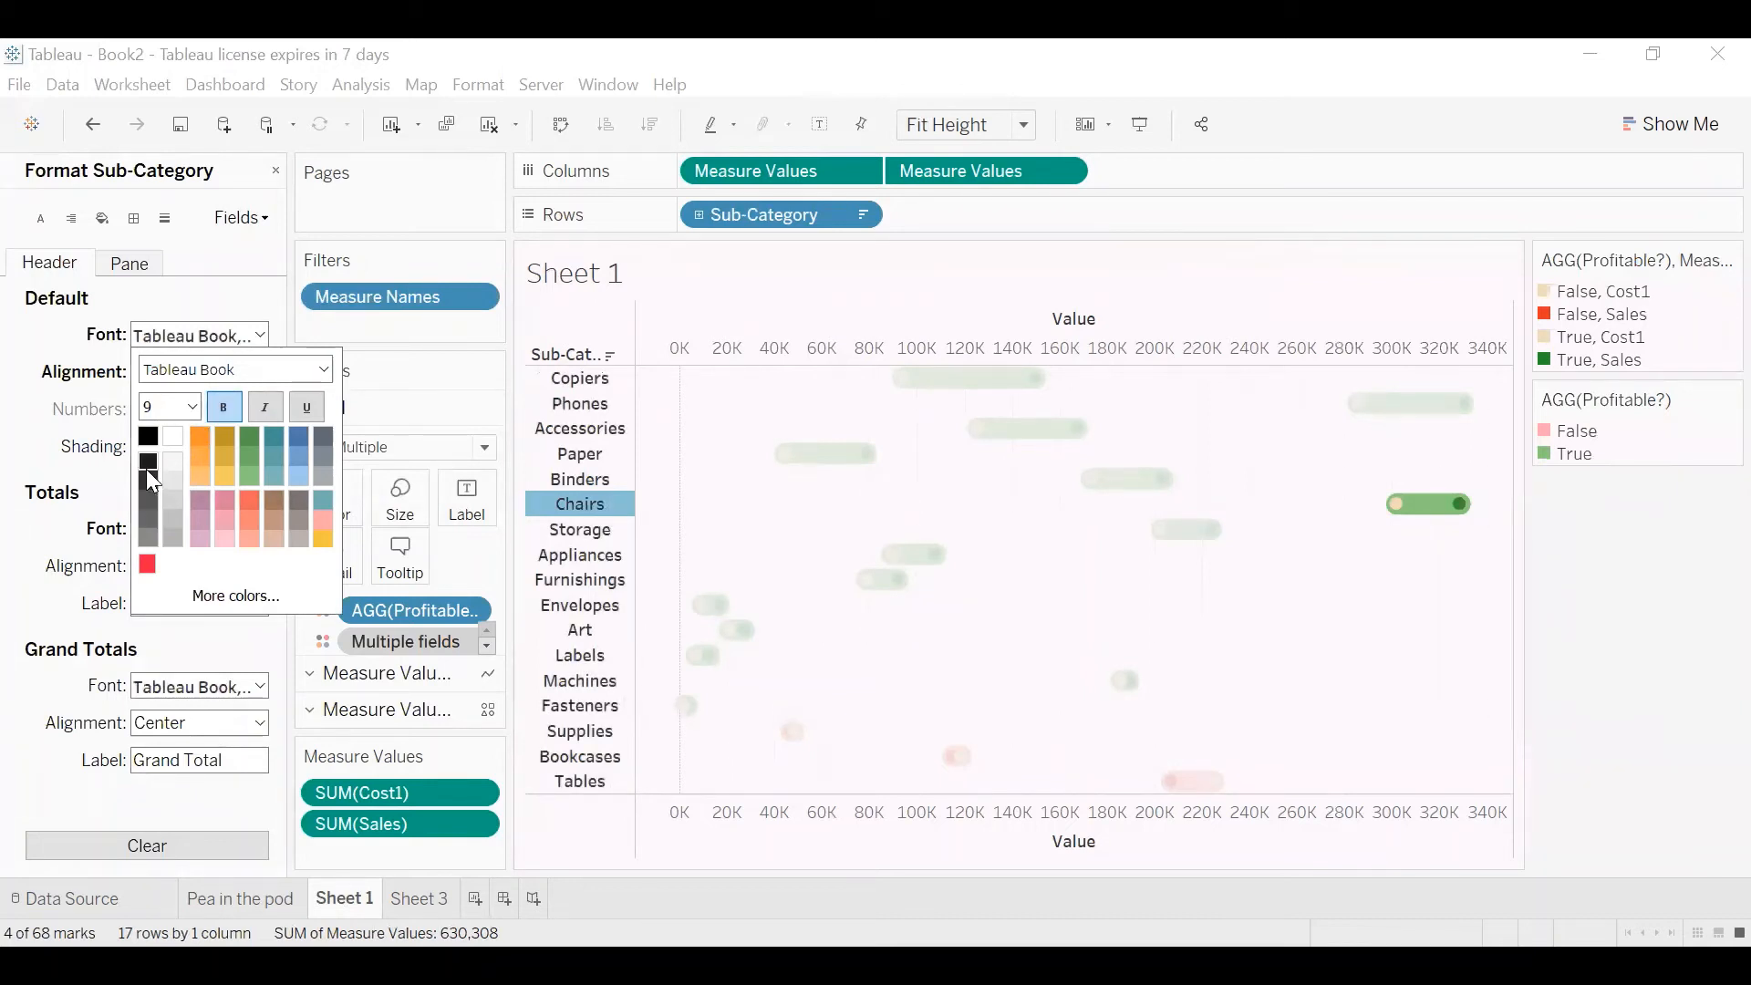
{"action": "left_click", "coordinate": [74, 509]}
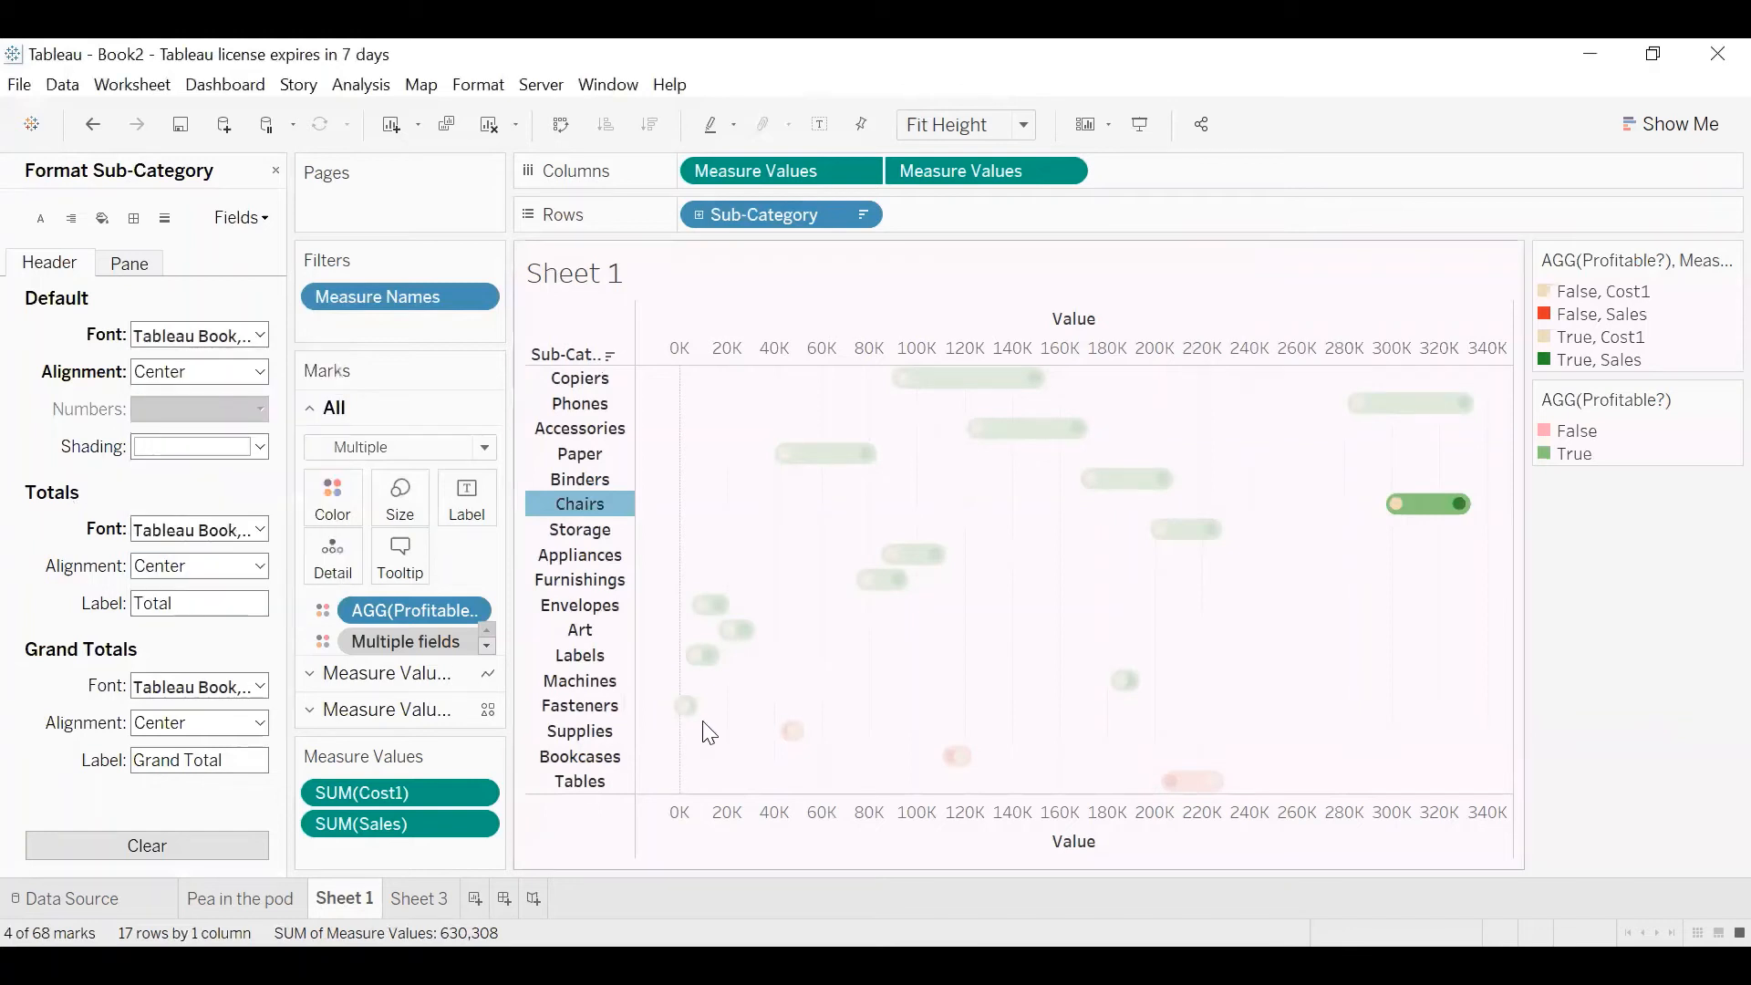
{"action": "left_click", "coordinate": [610, 825]}
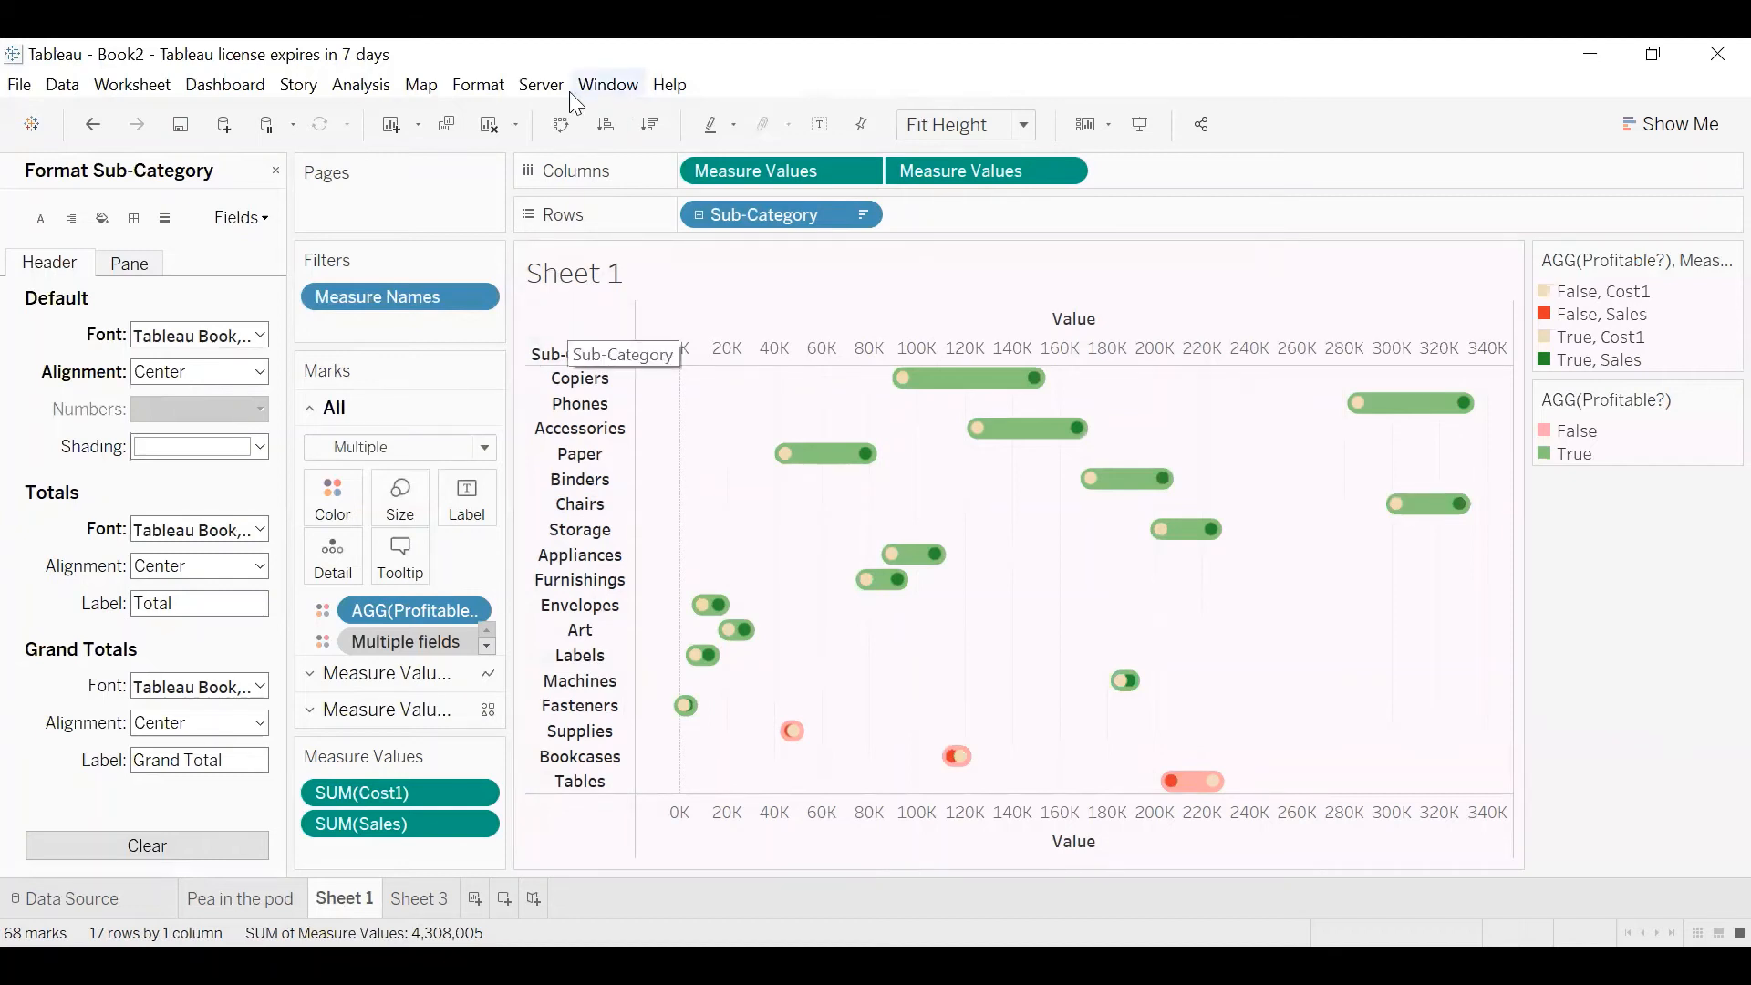
Remove the worksheet's background shading by setting it to None
{"action": "left_click", "coordinate": [478, 85]}
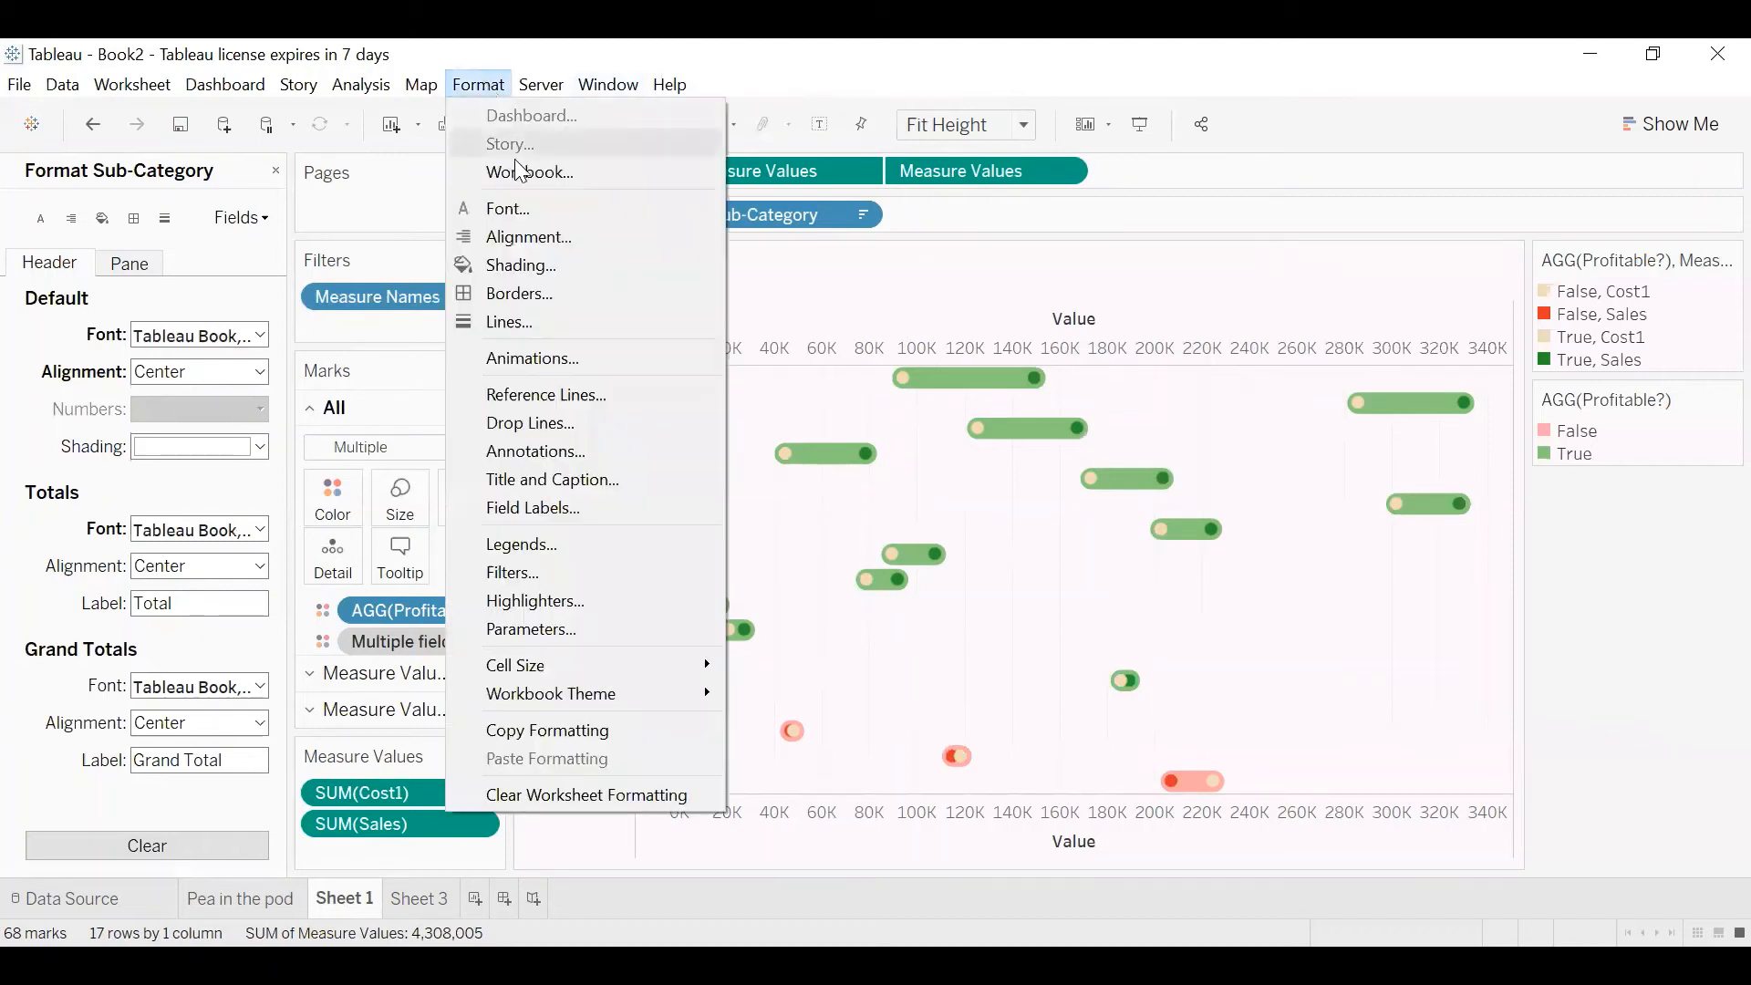
{"action": "left_click", "coordinate": [532, 266]}
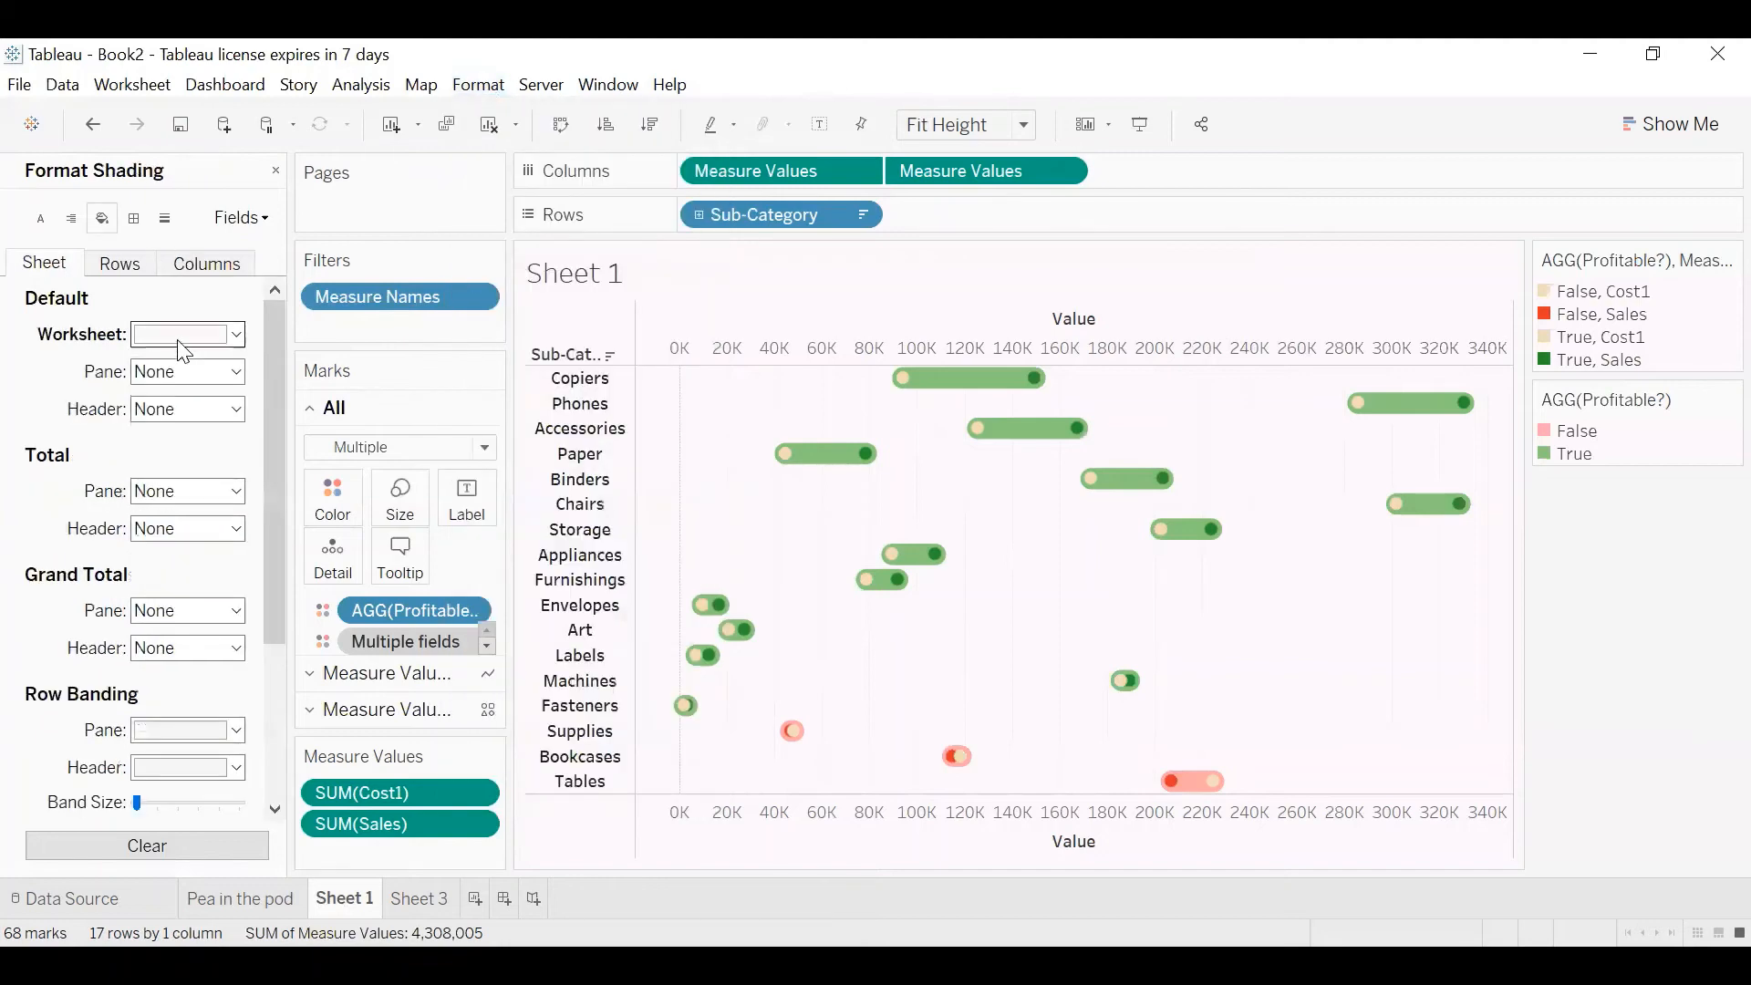
{"action": "left_click", "coordinate": [184, 351]}
{"action": "left_click", "coordinate": [210, 363]}
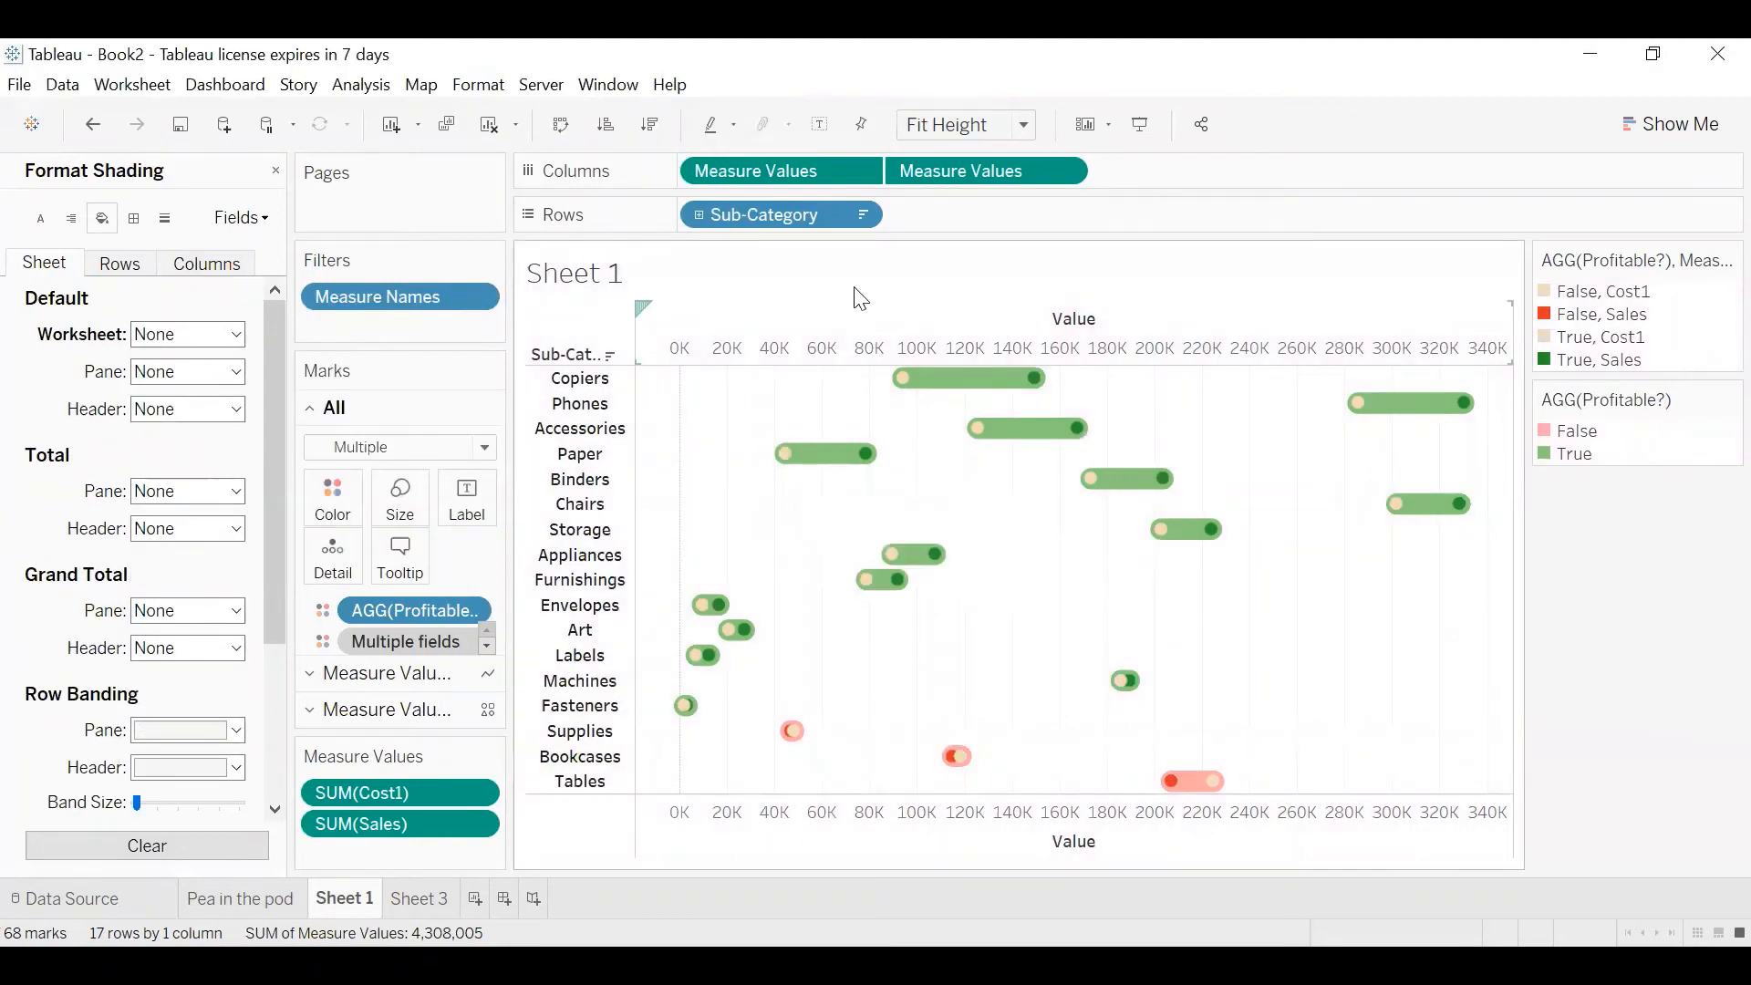
Add the calculation MIN(1) to Rows after Sub-Category and hide its axis header
{"action": "mouse_move", "coordinate": [925, 388]}
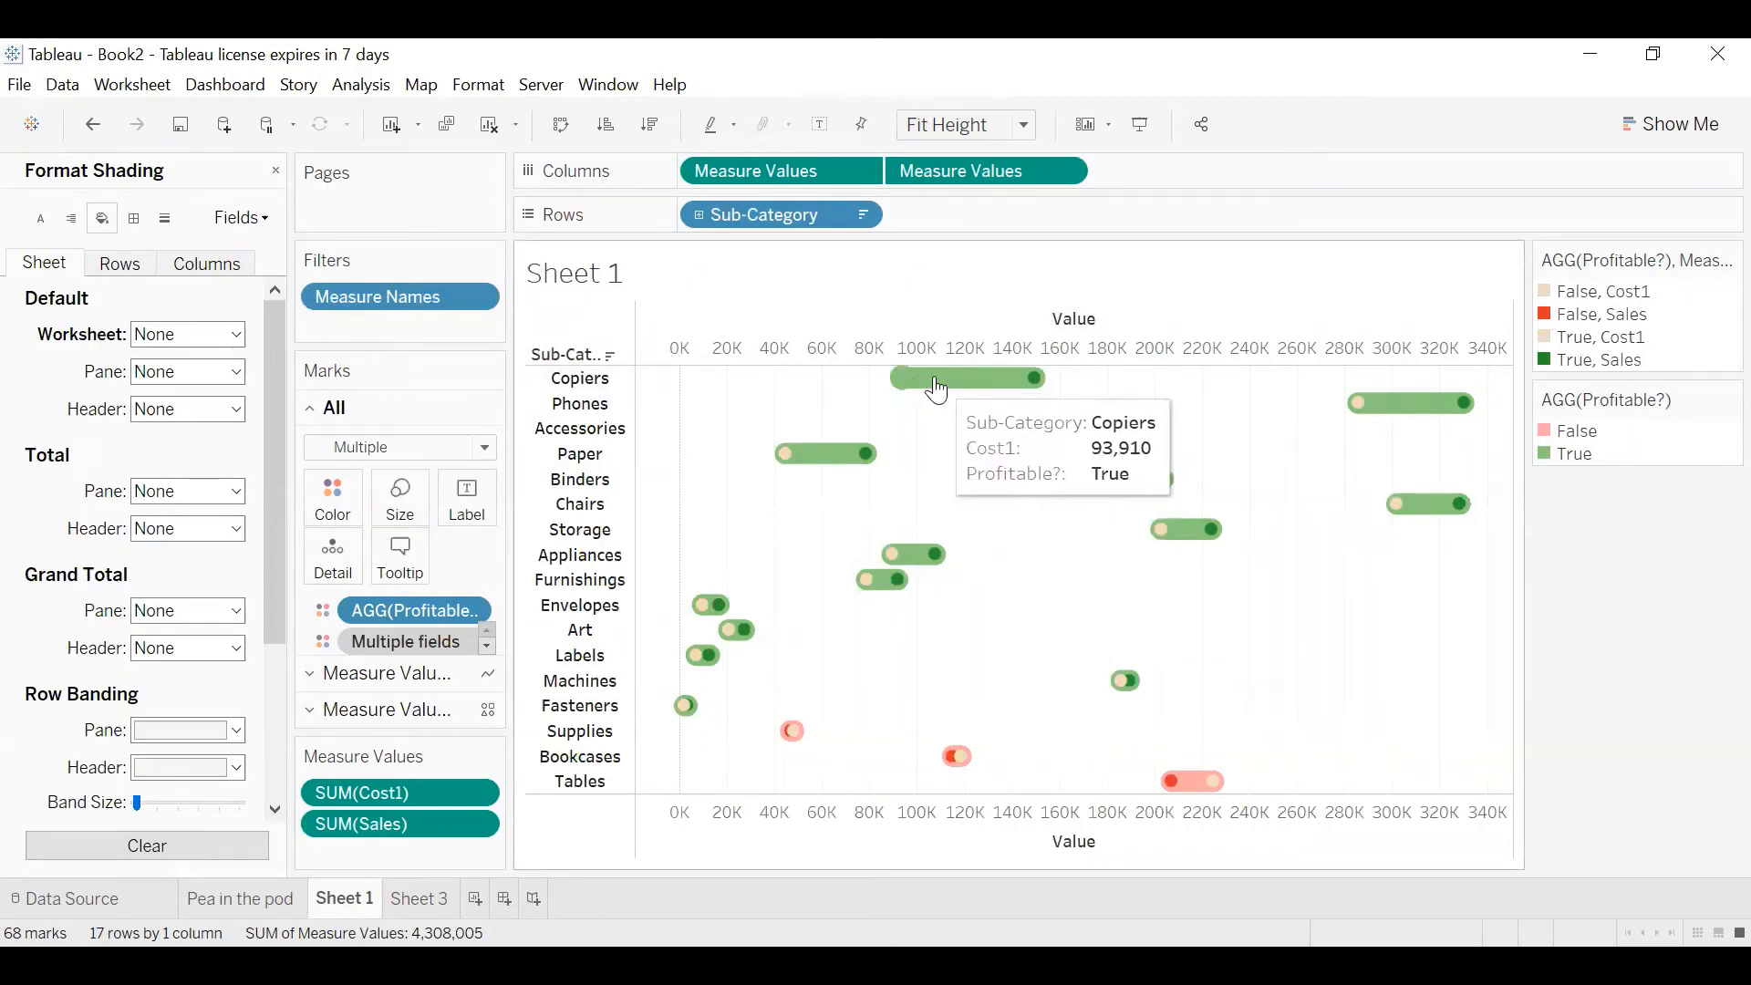
{"action": "double_click", "coordinate": [969, 219]}
{"action": "type", "text": "M"}
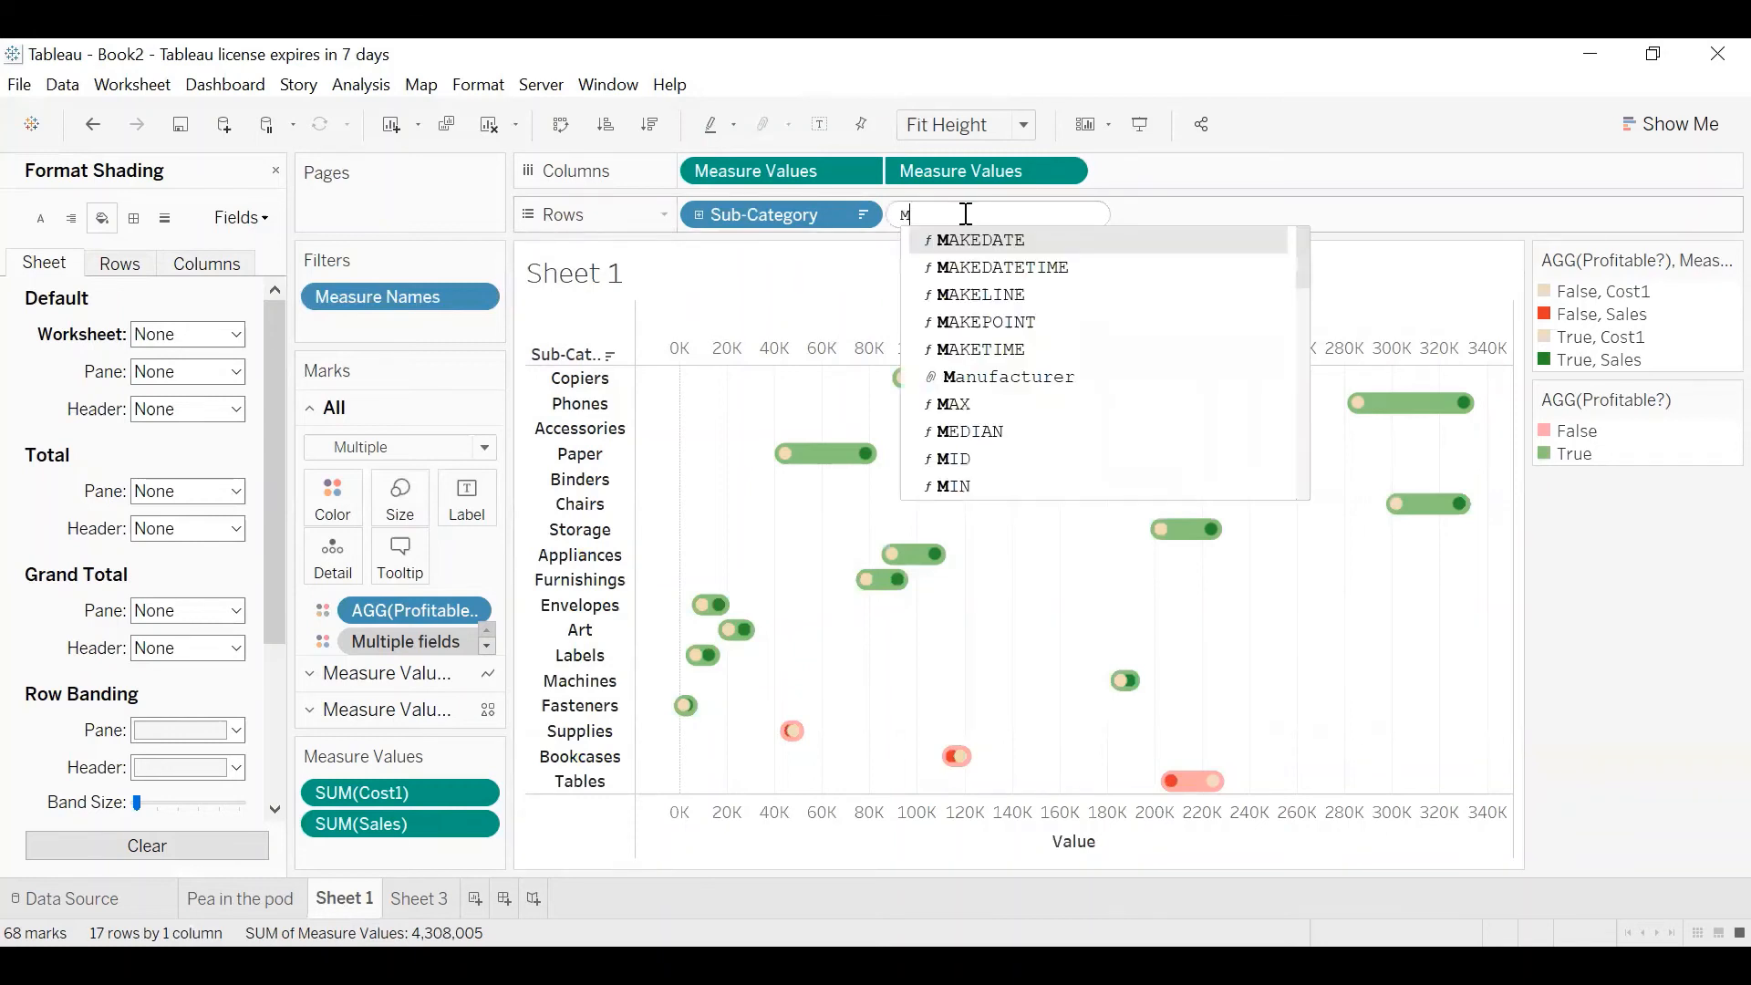
{"action": "type", "text": "IN(1)"}
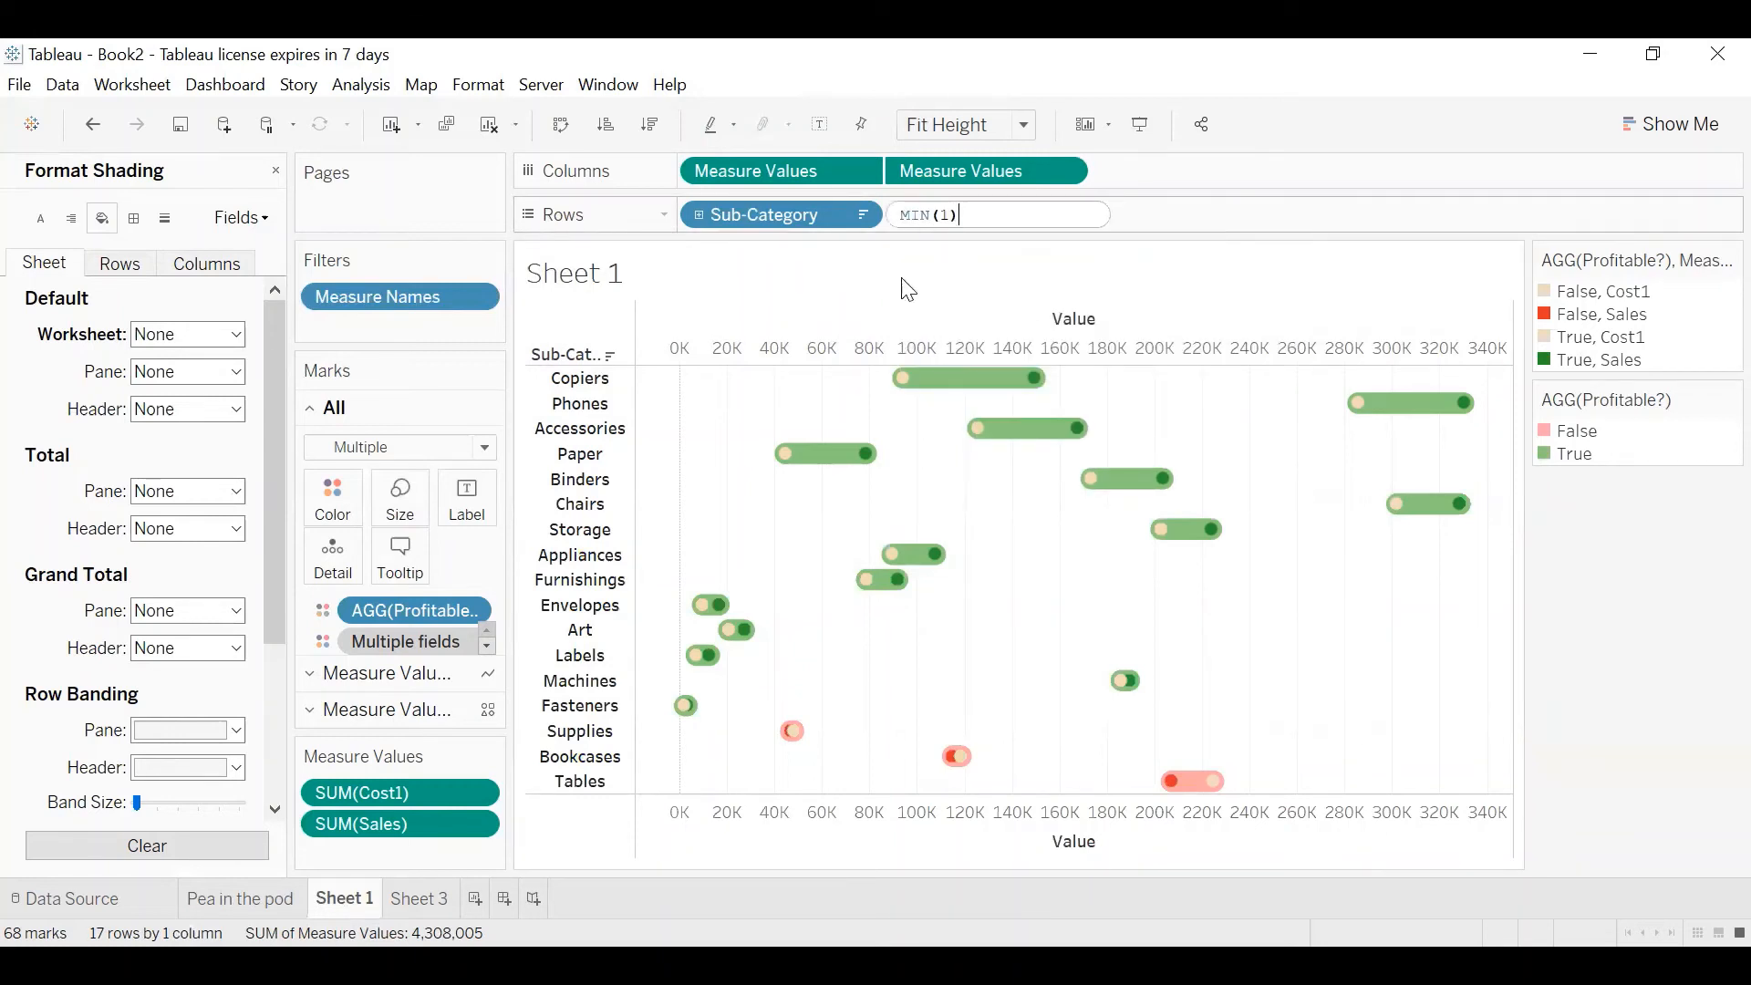
{"action": "key", "text": "Return"}
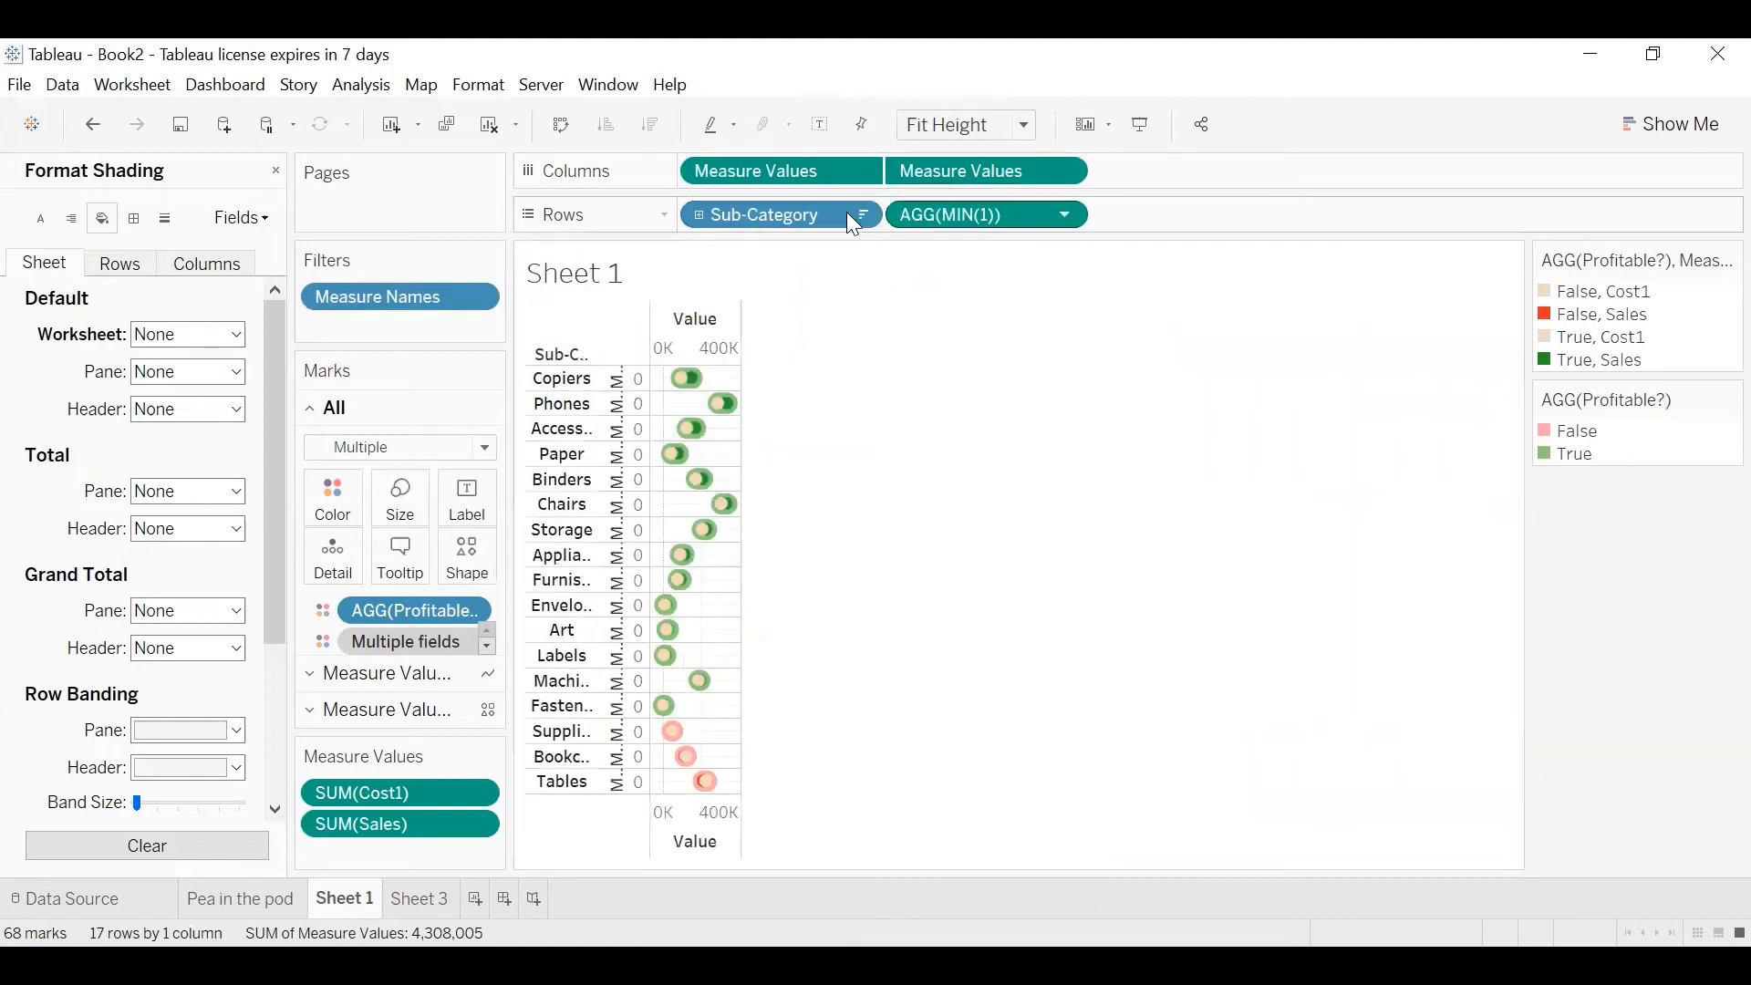
{"action": "right_click", "coordinate": [616, 403]}
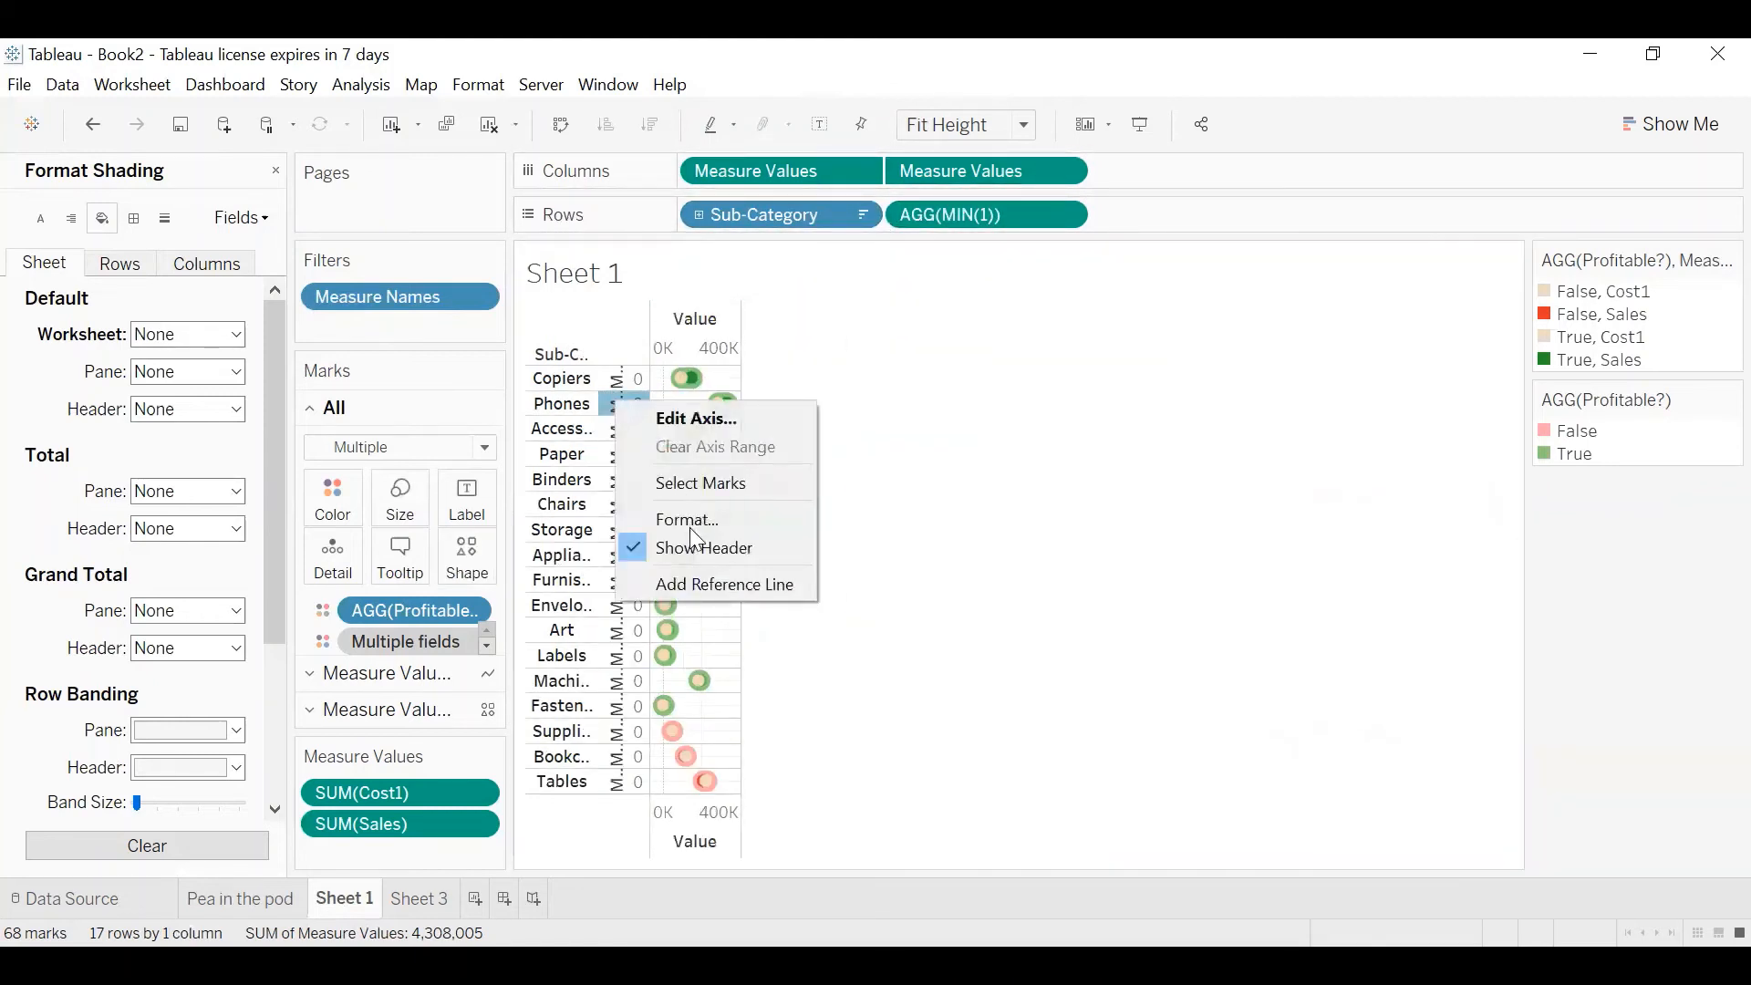
{"action": "left_click", "coordinate": [708, 547]}
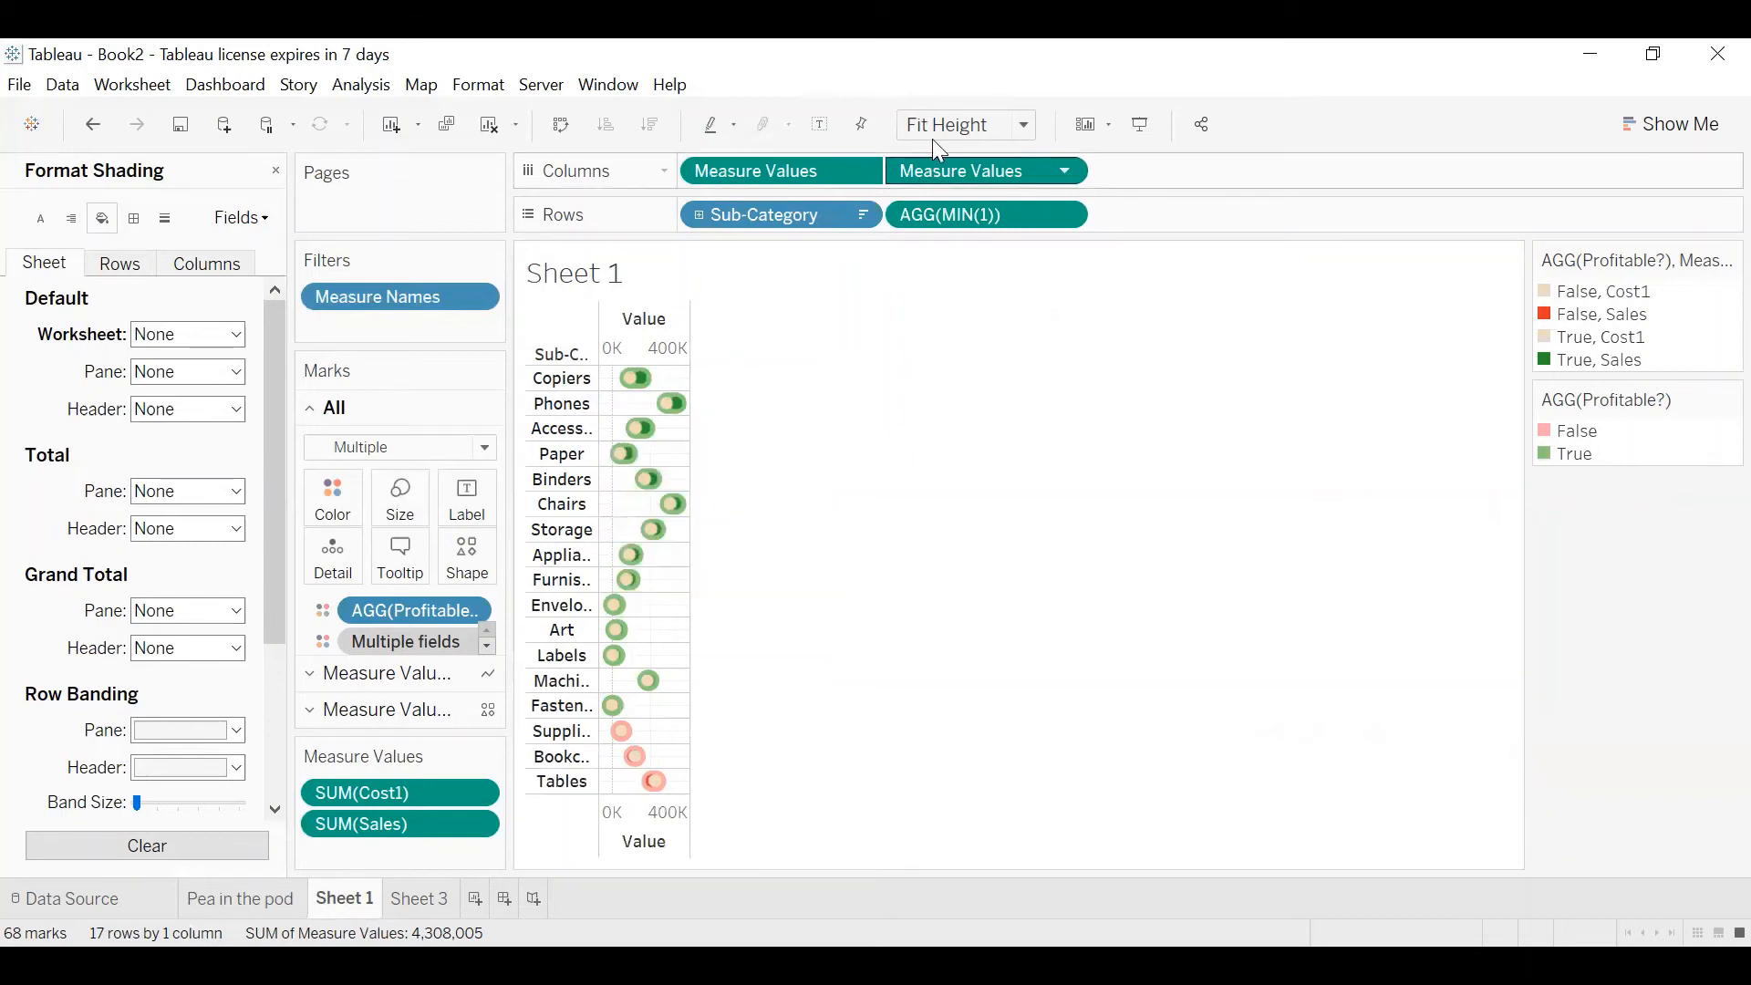
Fit the chart to Entire View and widen the Sub-Category header column so the full names fit
{"action": "left_click", "coordinate": [953, 124]}
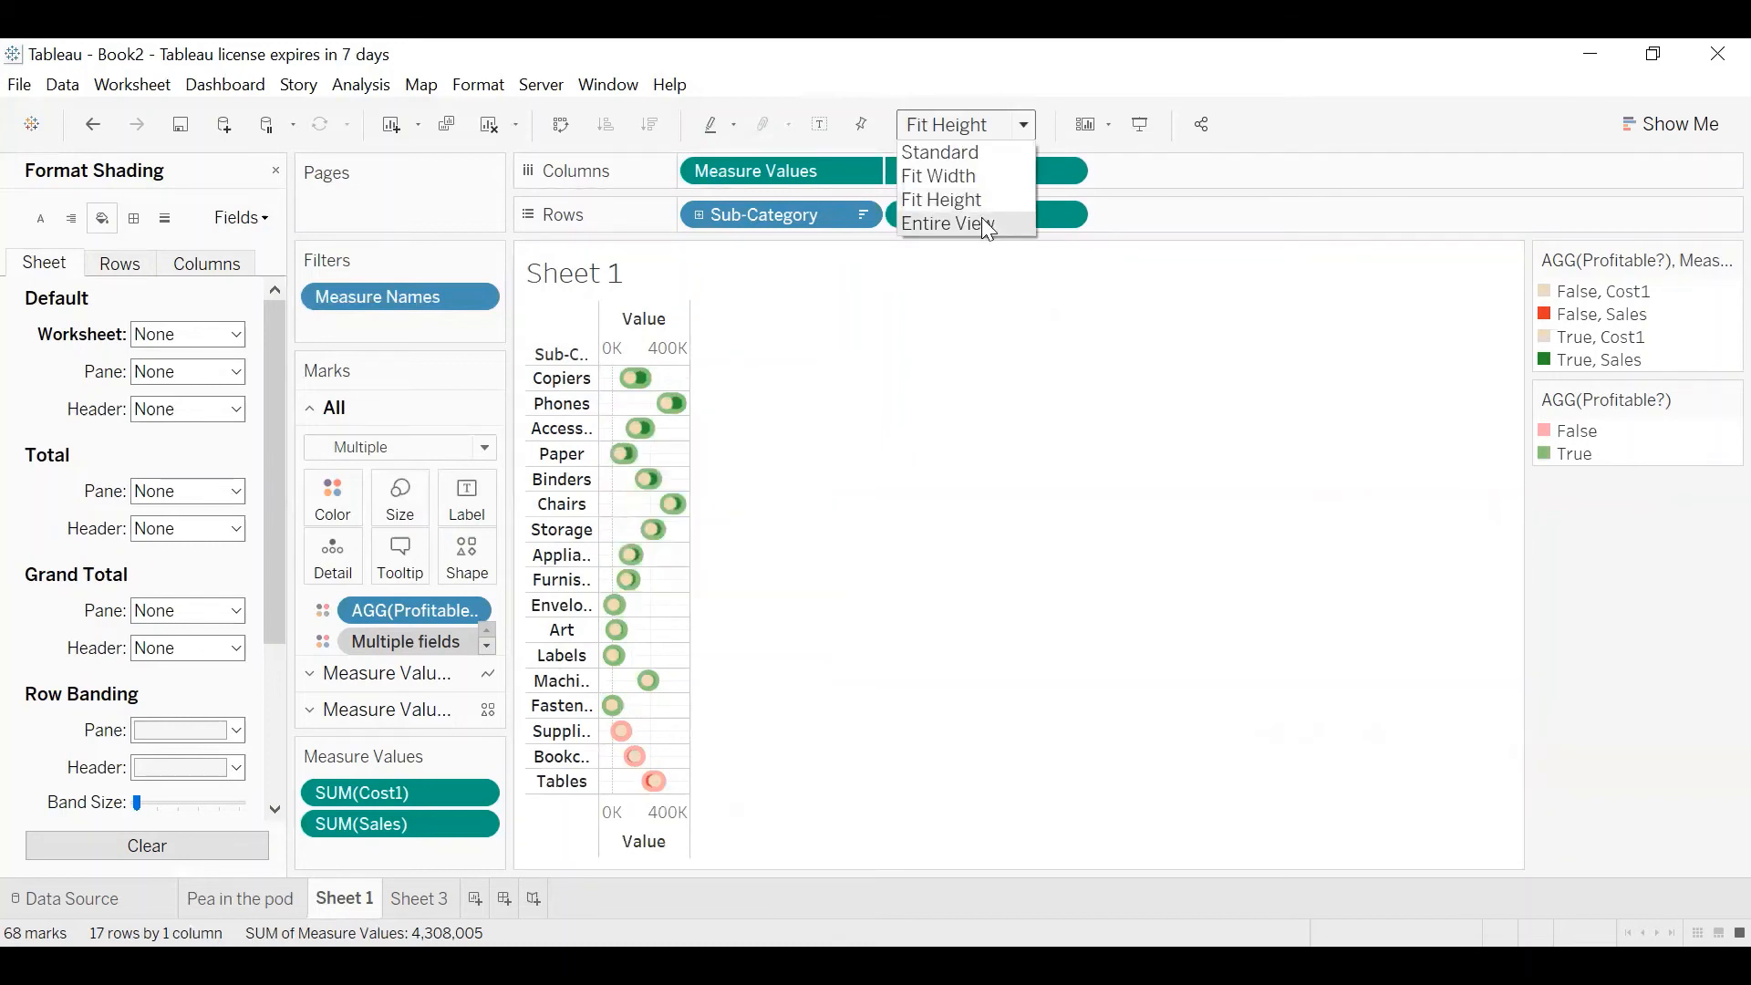
{"action": "left_click", "coordinate": [988, 224]}
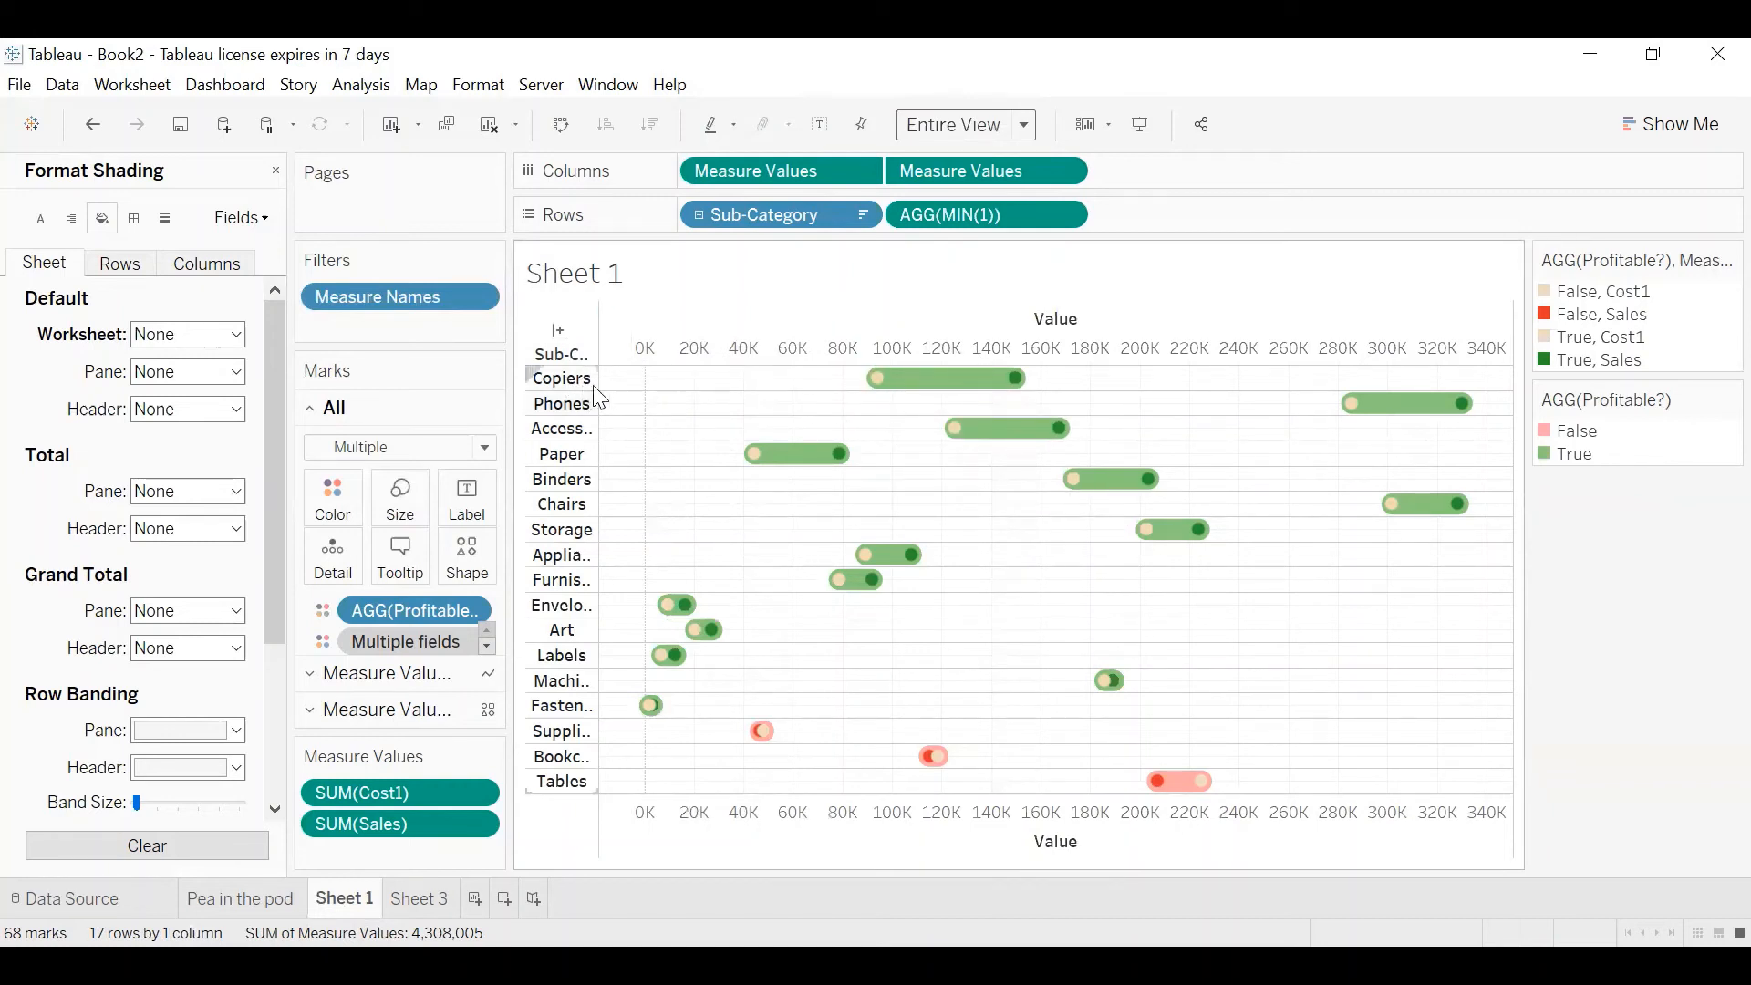
{"action": "left_click_drag", "start_coordinate": [599, 390], "coordinate": [675, 390]}
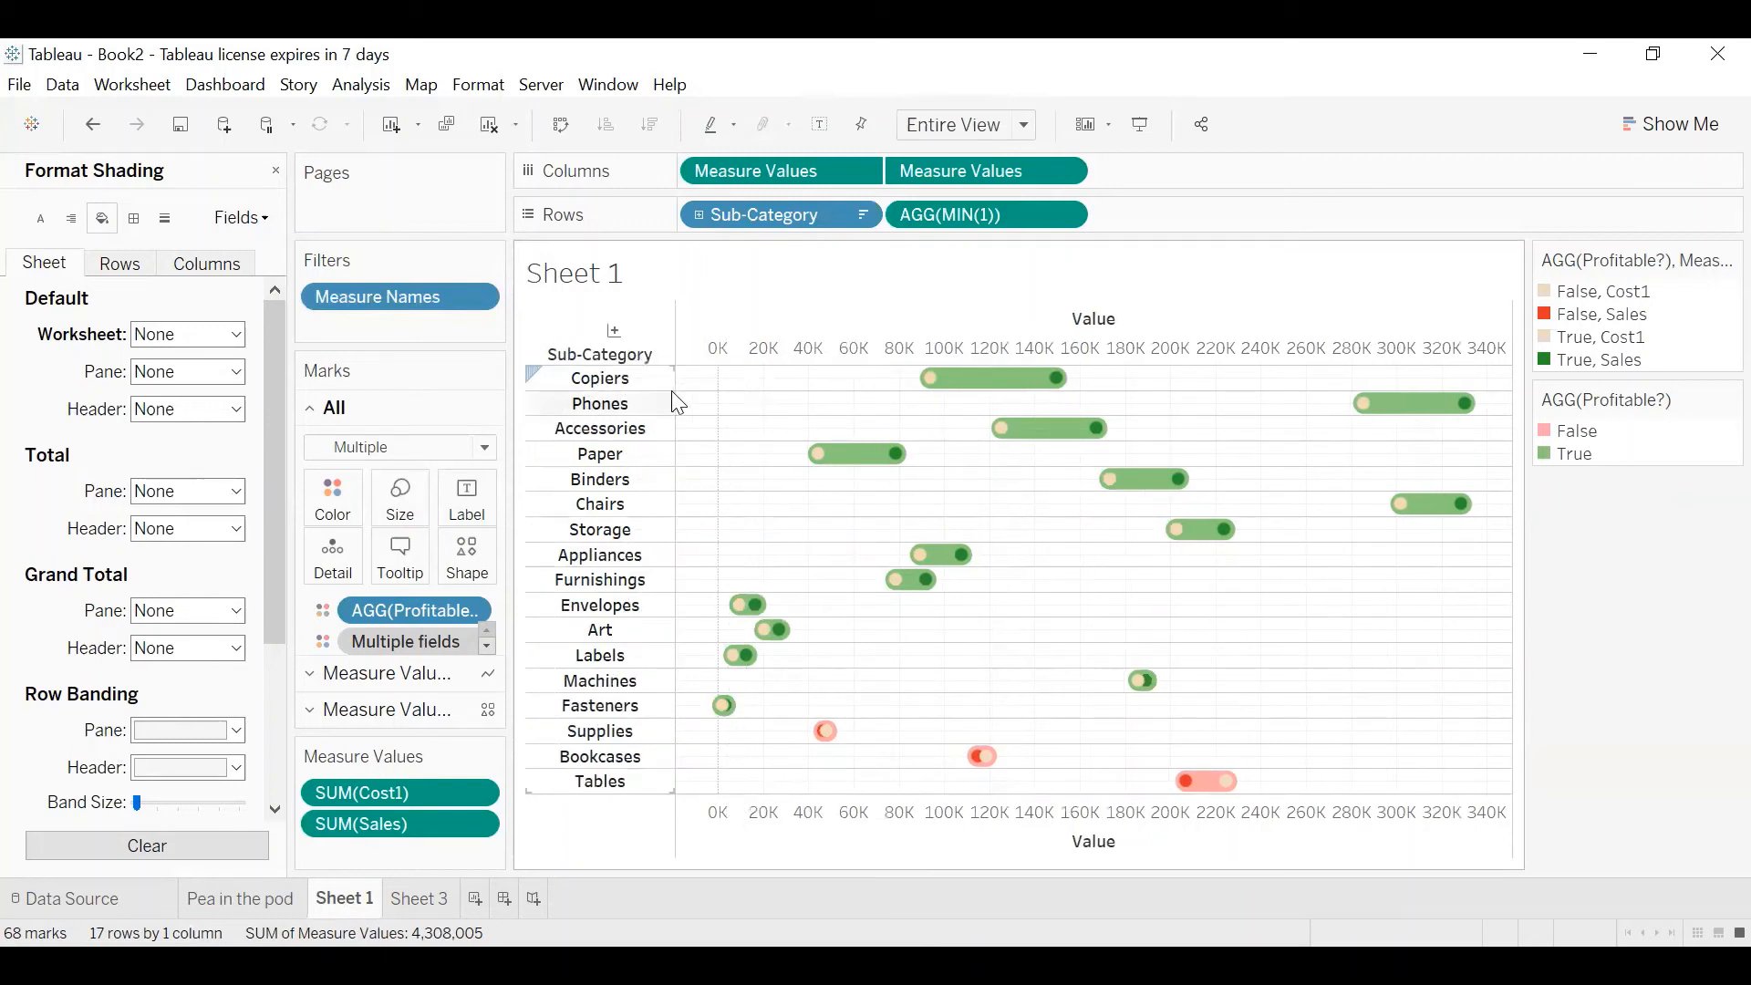
{"action": "left_click_drag", "start_coordinate": [676, 389], "coordinate": [654, 388]}
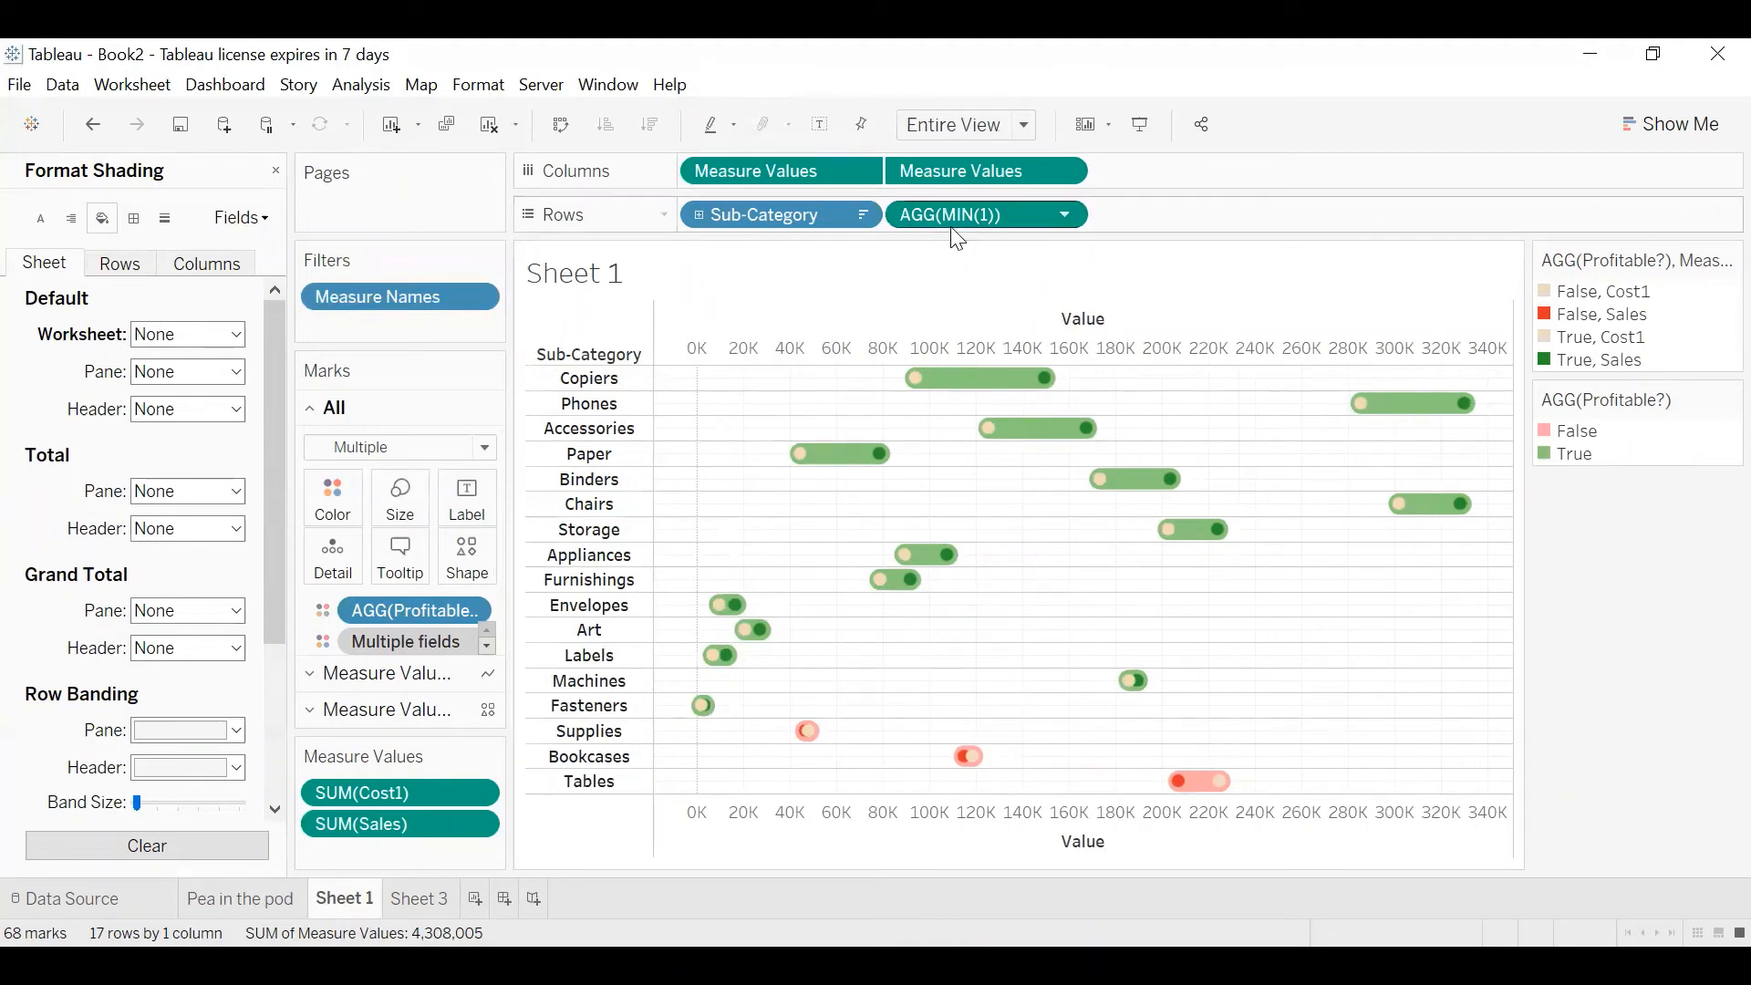
Remove the MIN(1) calculation from Rows and close the shading format settings
{"action": "key", "text": "Delete"}
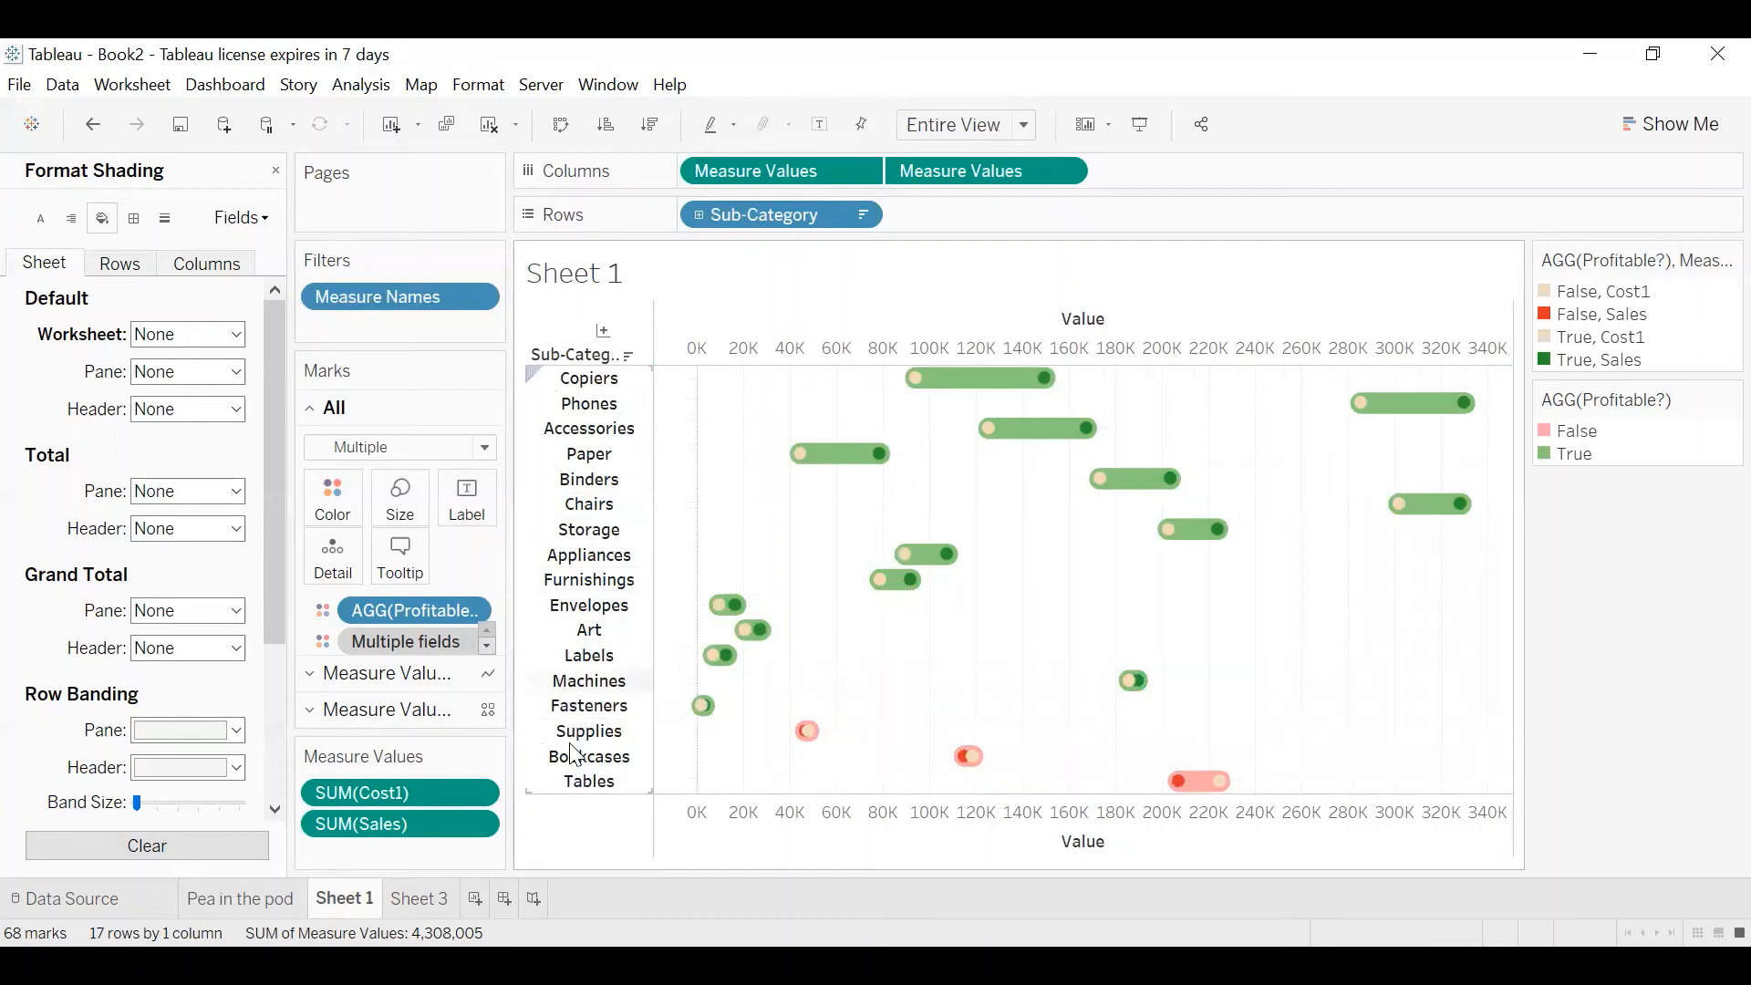
{"action": "left_click", "coordinate": [275, 170]}
{"action": "key", "text": "BackSpace"}
{"action": "key", "text": "BackSpace"}
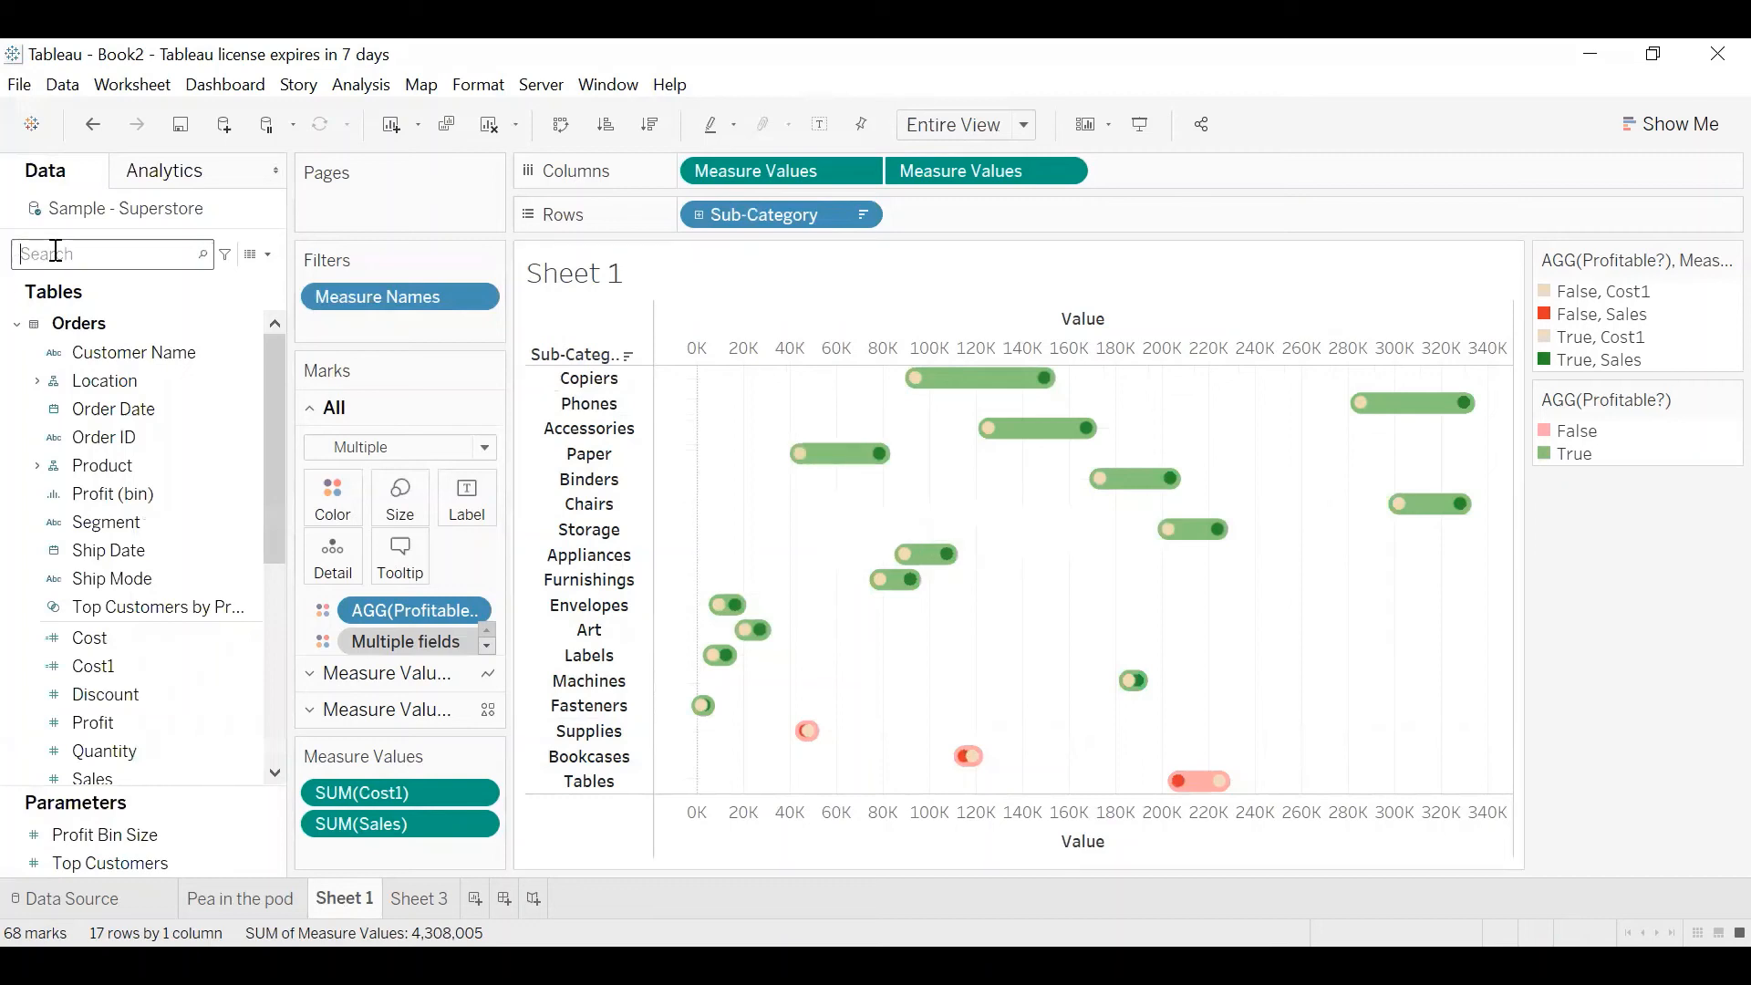
Search the data fields for "pro" and add Profit as a label on all marks
{"action": "left_click", "coordinate": [112, 254]}
{"action": "type", "text": "pro"}
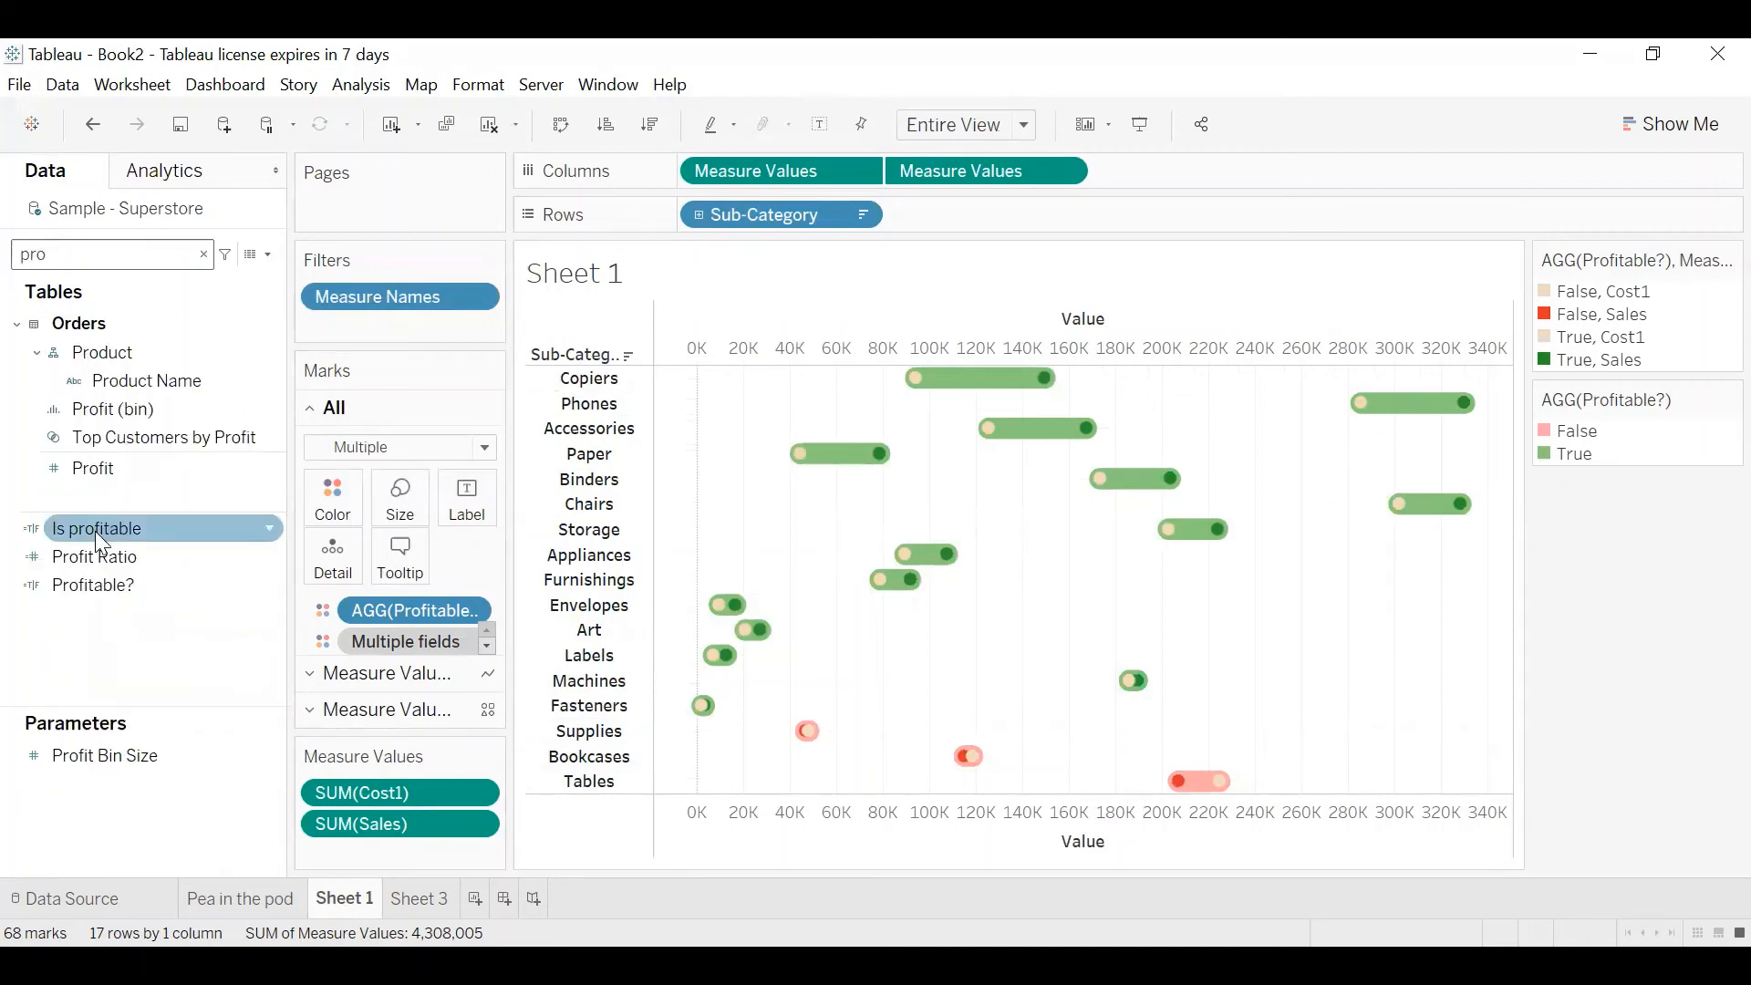
{"action": "left_click", "coordinate": [96, 468]}
{"action": "left_click_drag", "start_coordinate": [96, 456], "coordinate": [451, 502]}
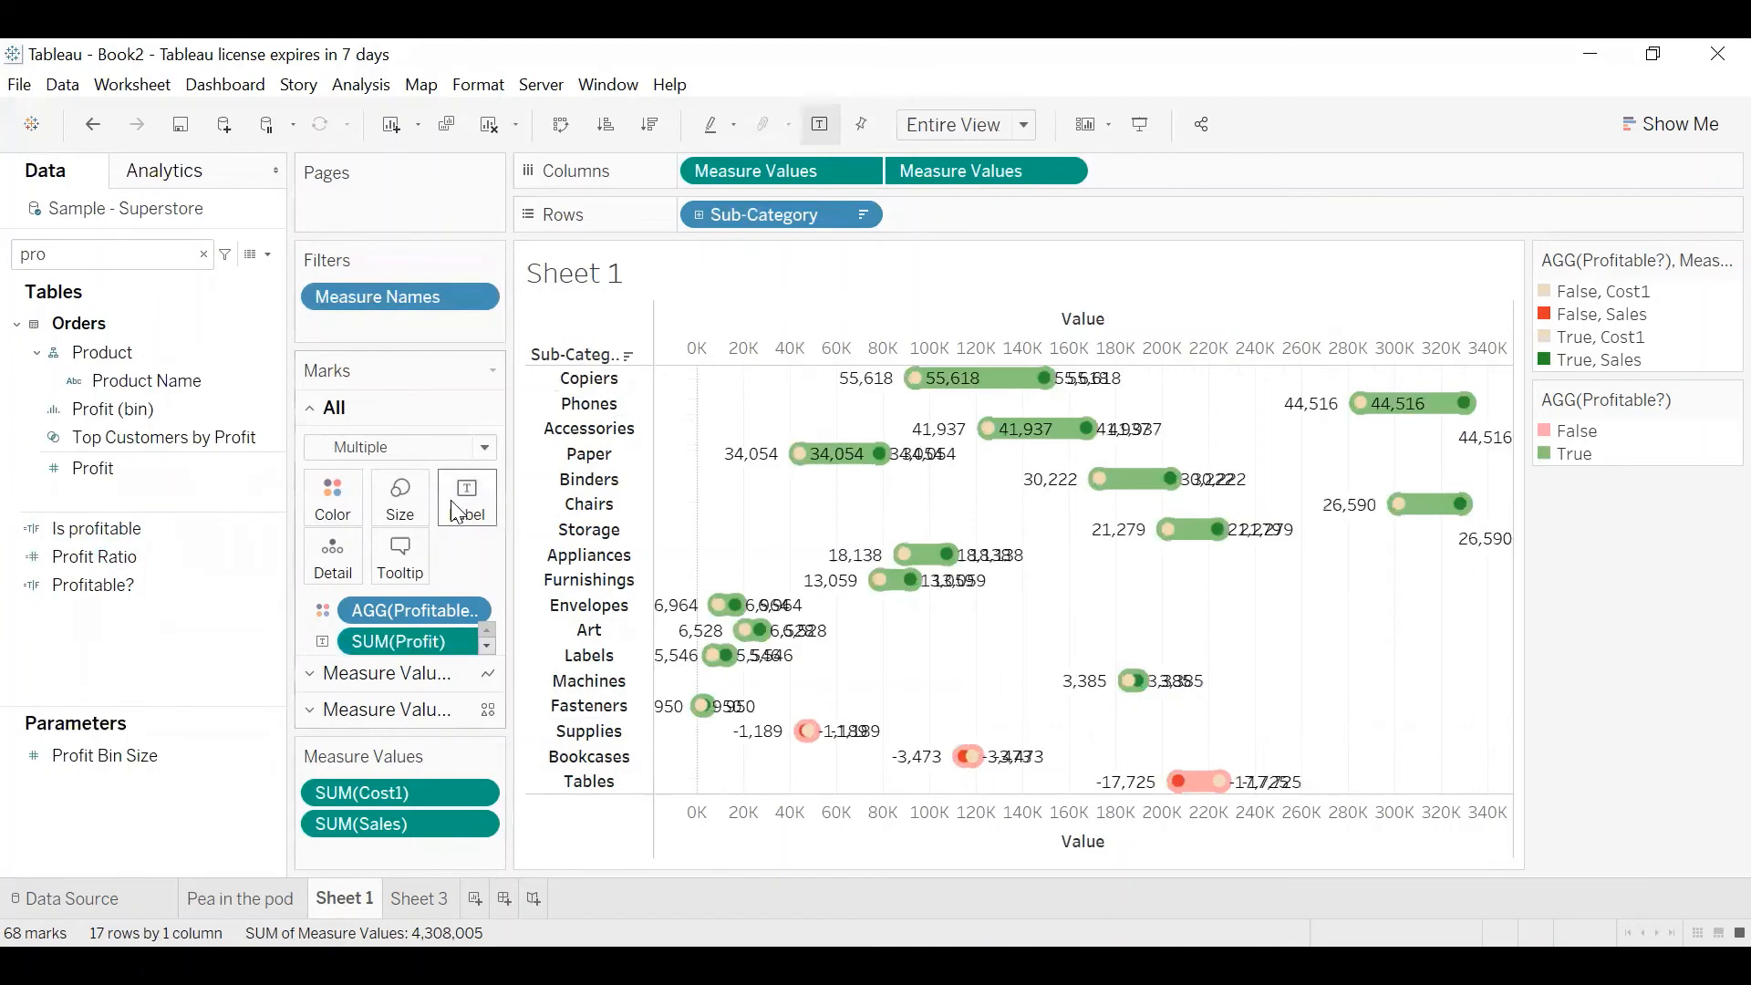
Label only the line ends, allow labels to overlap other marks, and turn off the label at the start of the line
{"action": "left_click", "coordinate": [488, 647]}
{"action": "left_click", "coordinate": [488, 648]}
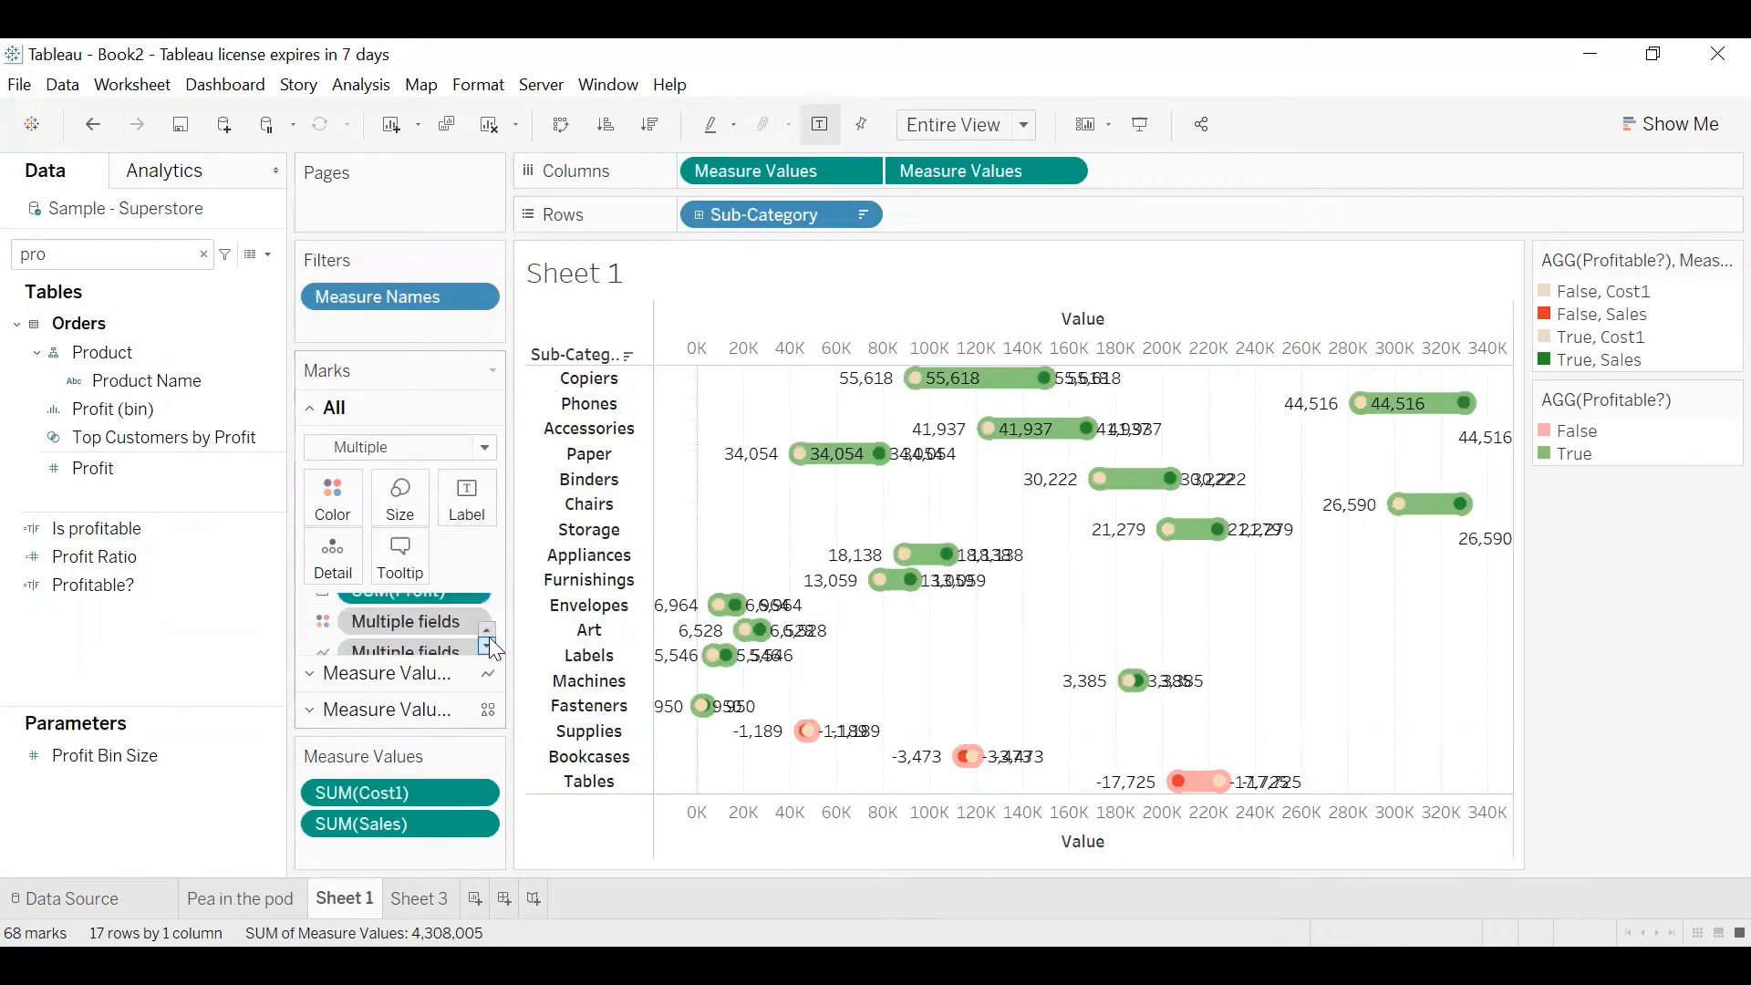
{"action": "left_click", "coordinate": [488, 630]}
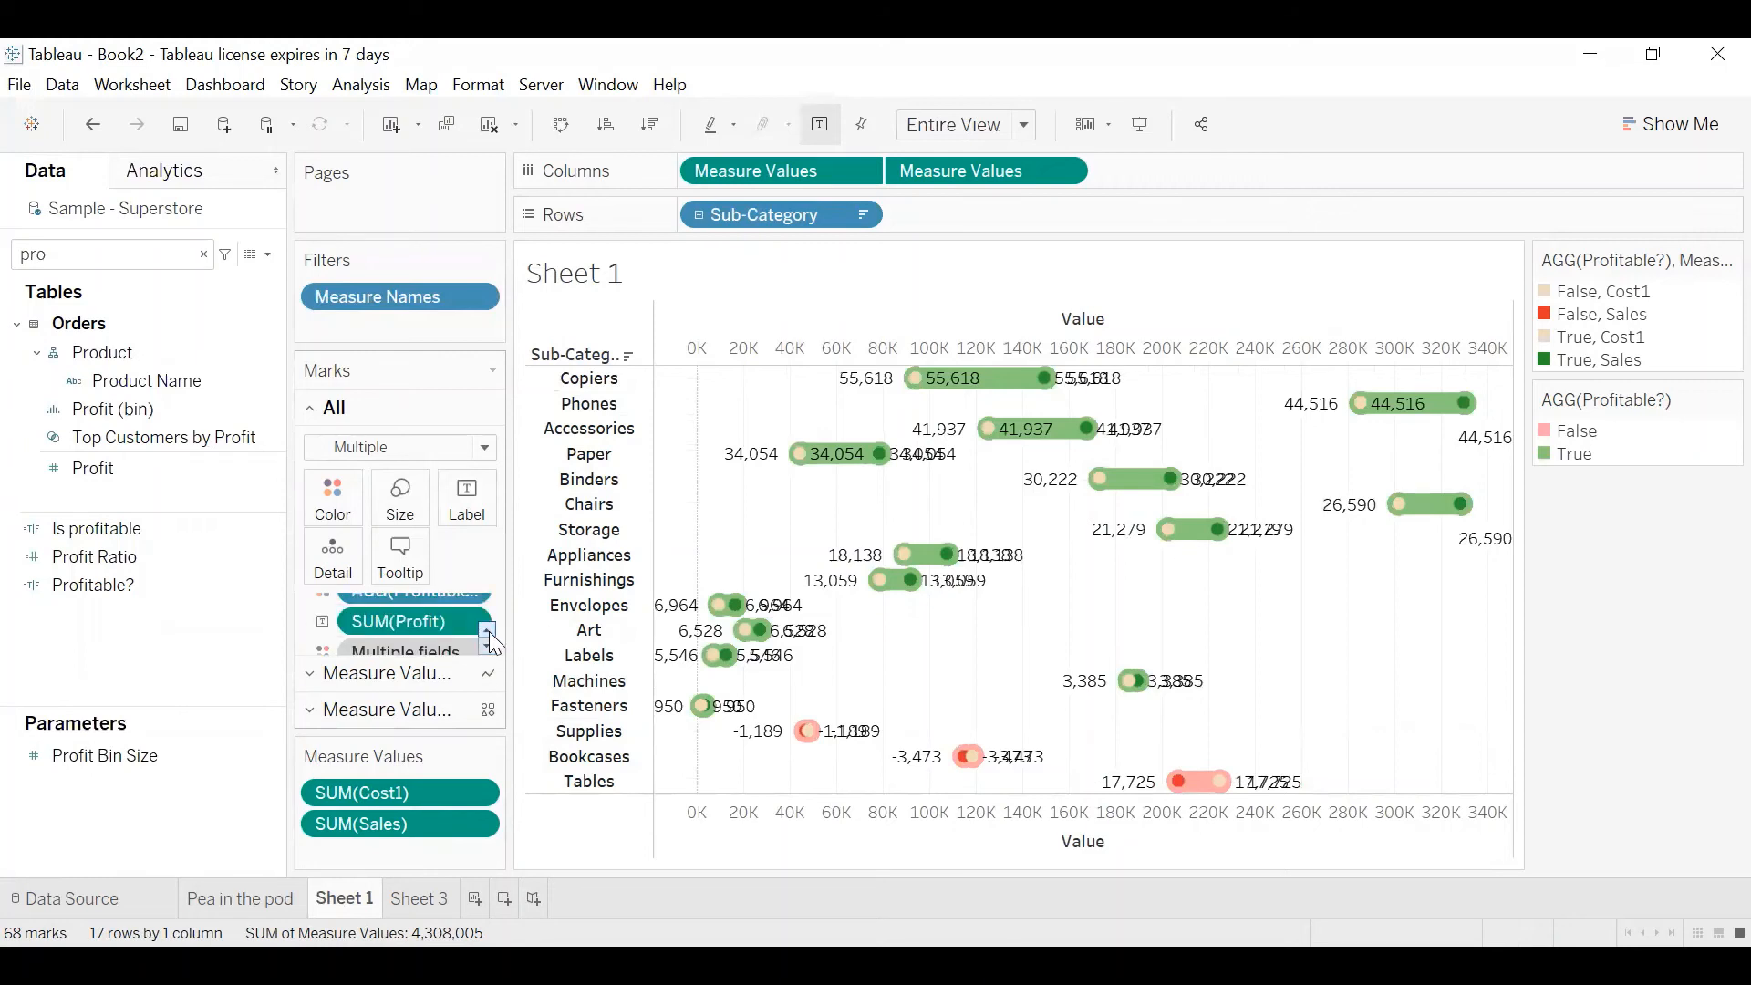
{"action": "left_click", "coordinate": [481, 516]}
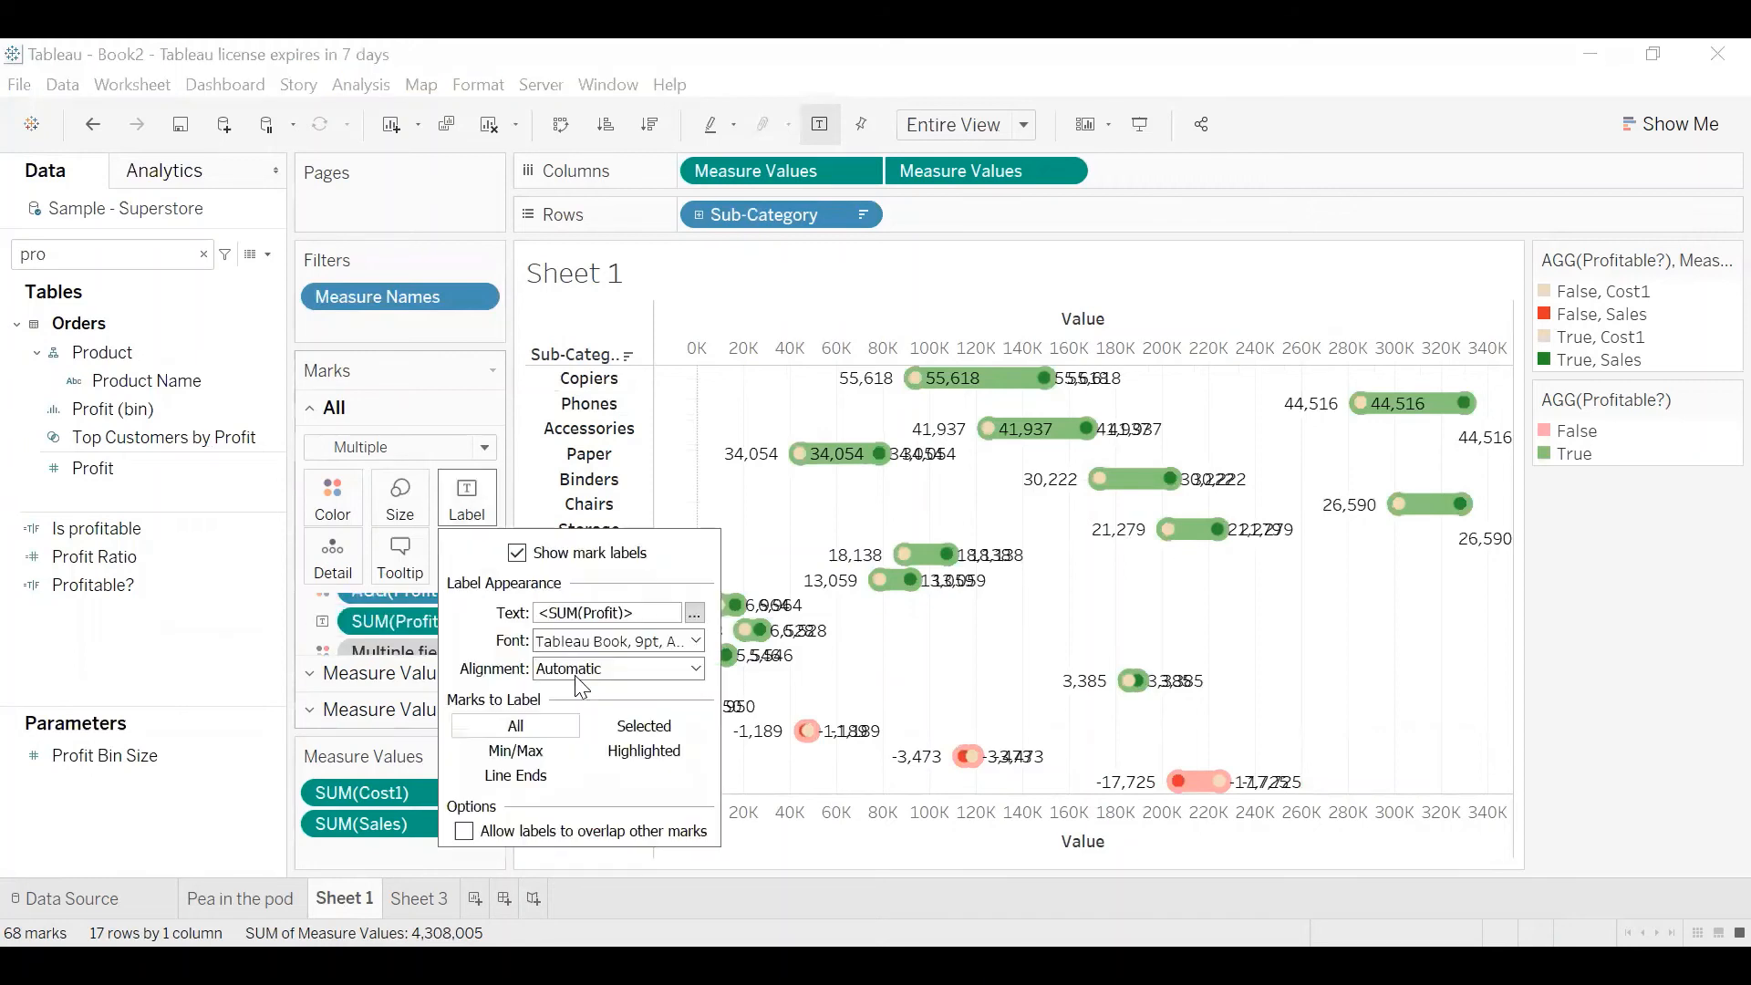
{"action": "left_click", "coordinate": [528, 786]}
{"action": "mouse_move", "coordinate": [905, 384]}
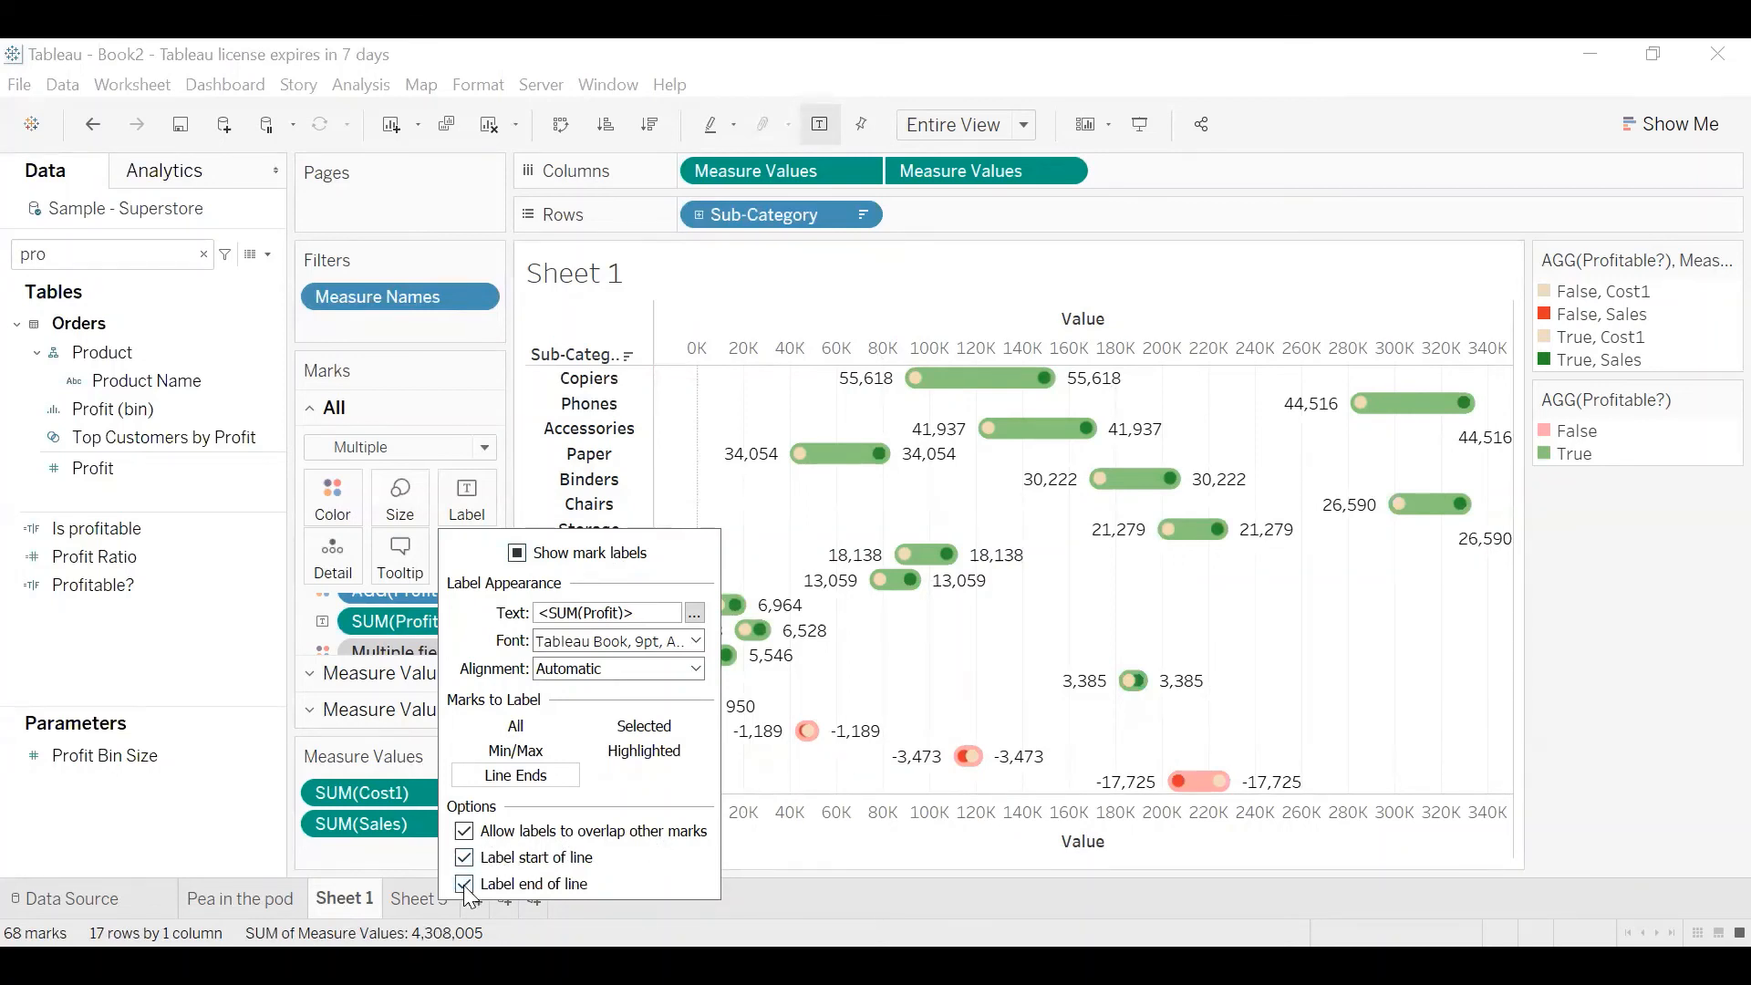
{"action": "left_click", "coordinate": [464, 858]}
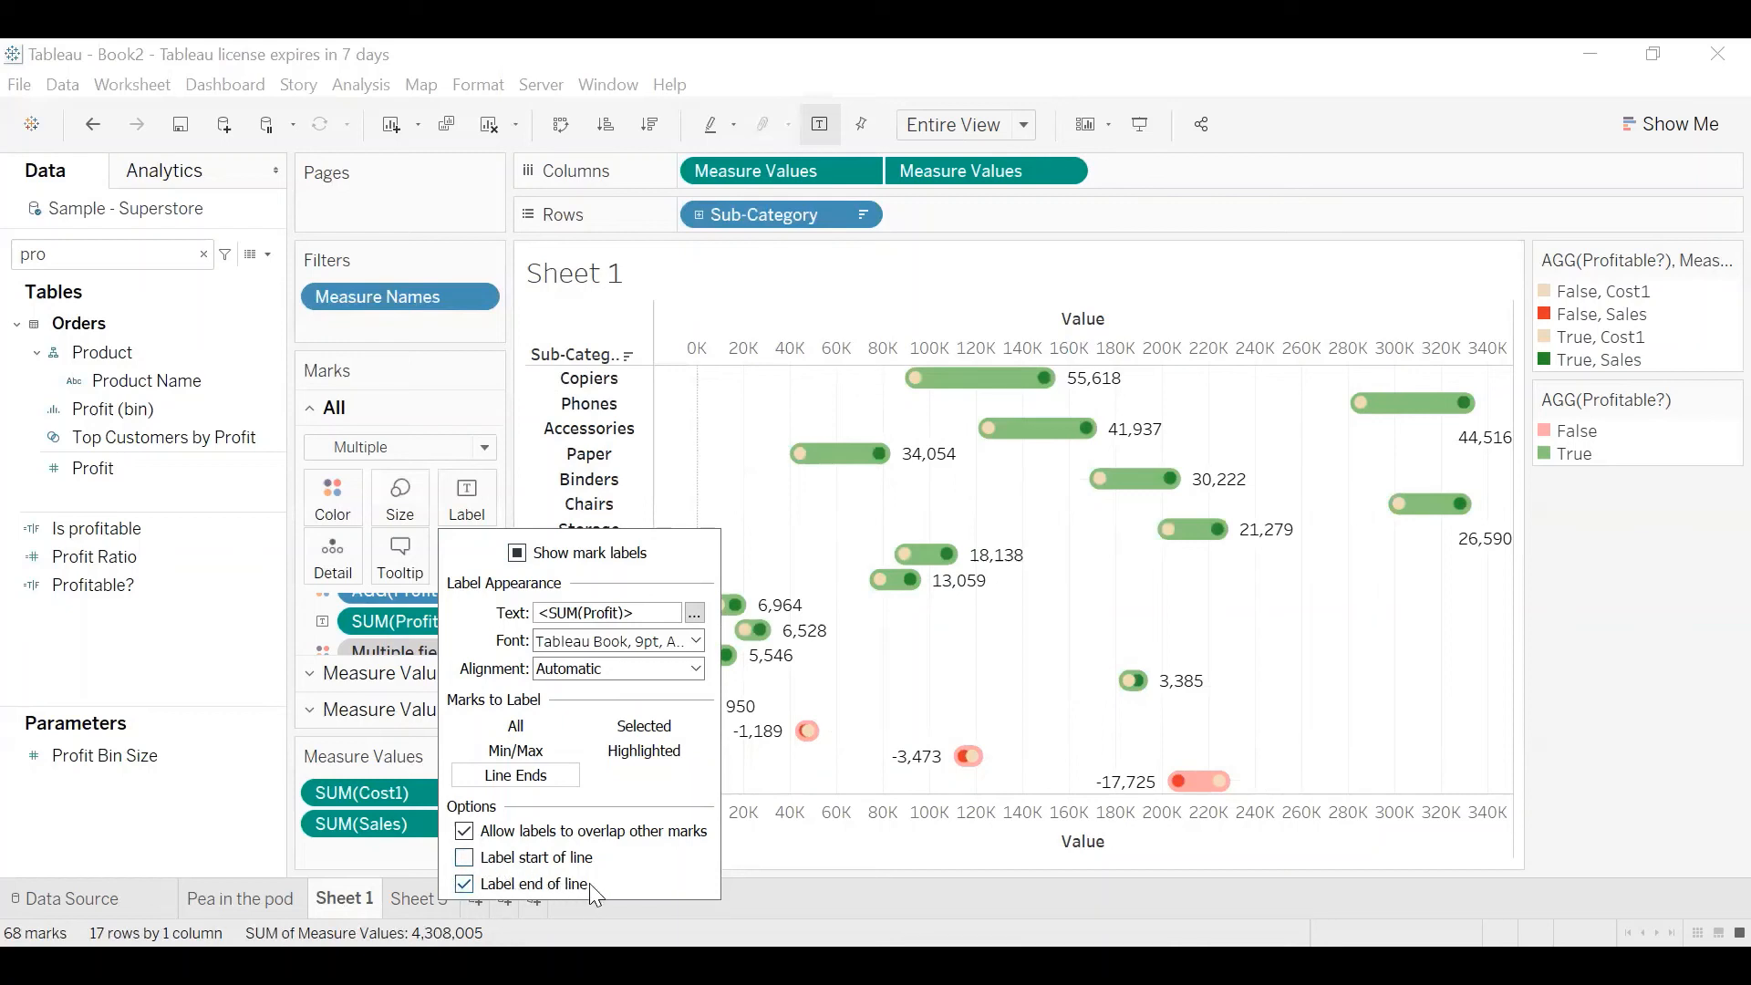
{"action": "mouse_move", "coordinate": [1051, 379]}
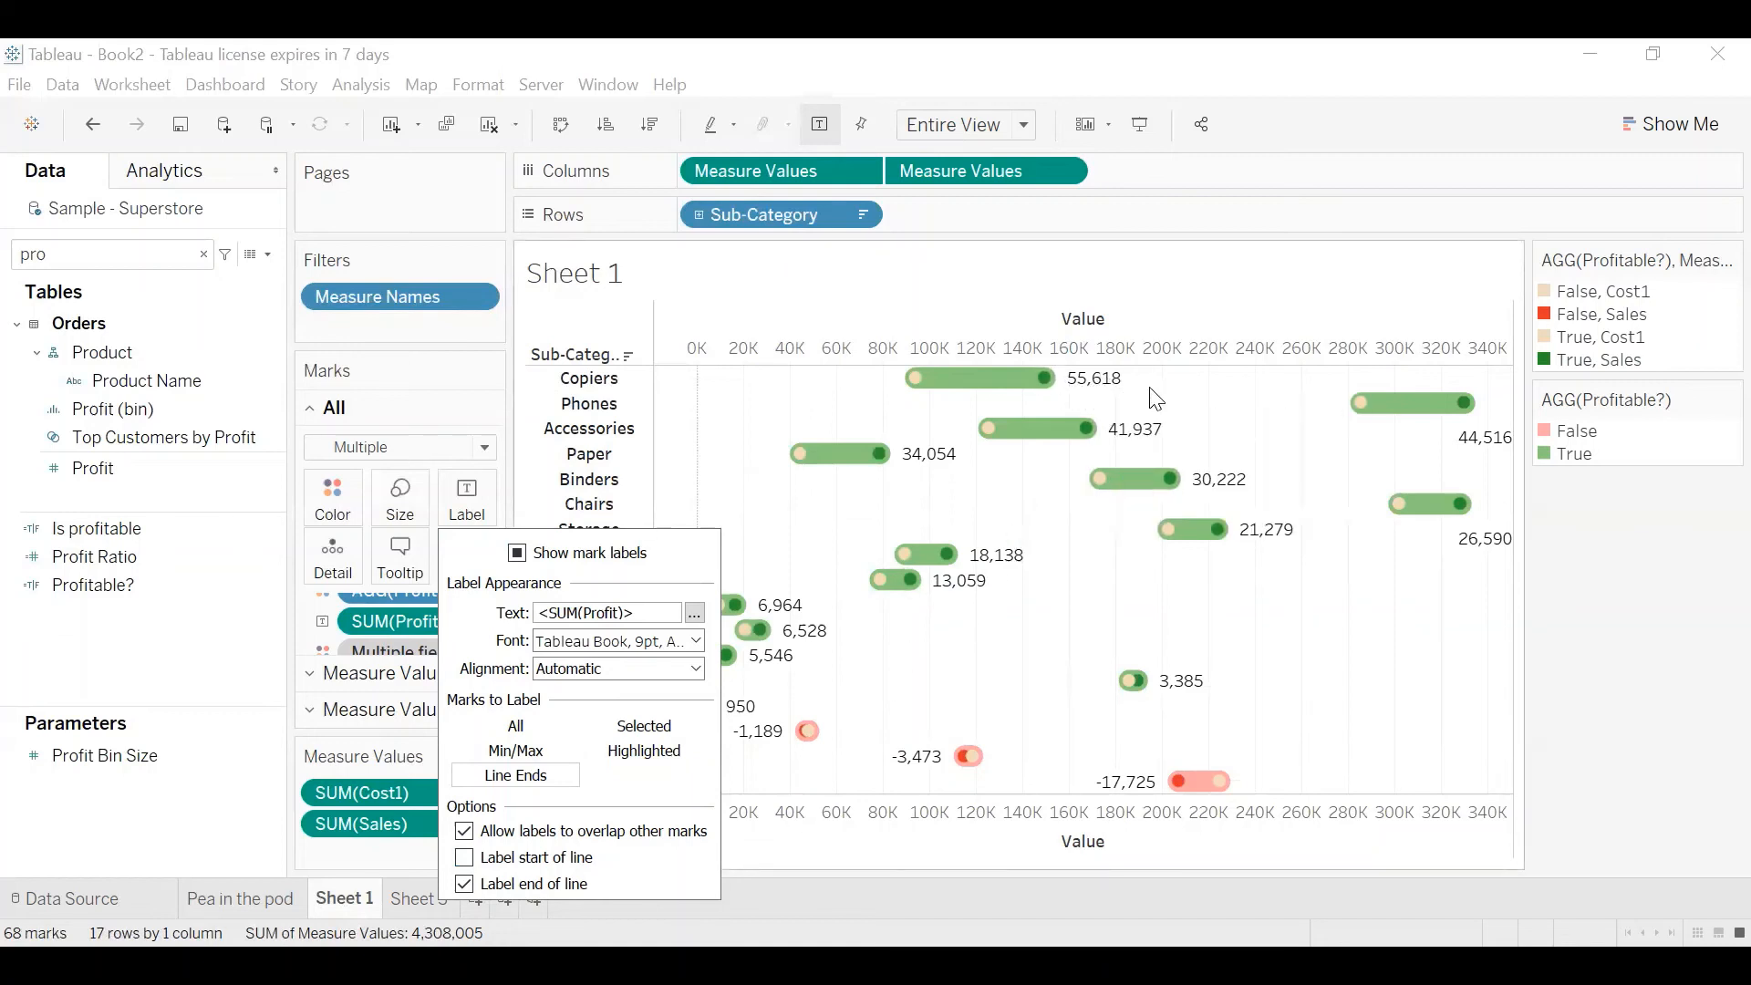
{"action": "mouse_move", "coordinate": [778, 753]}
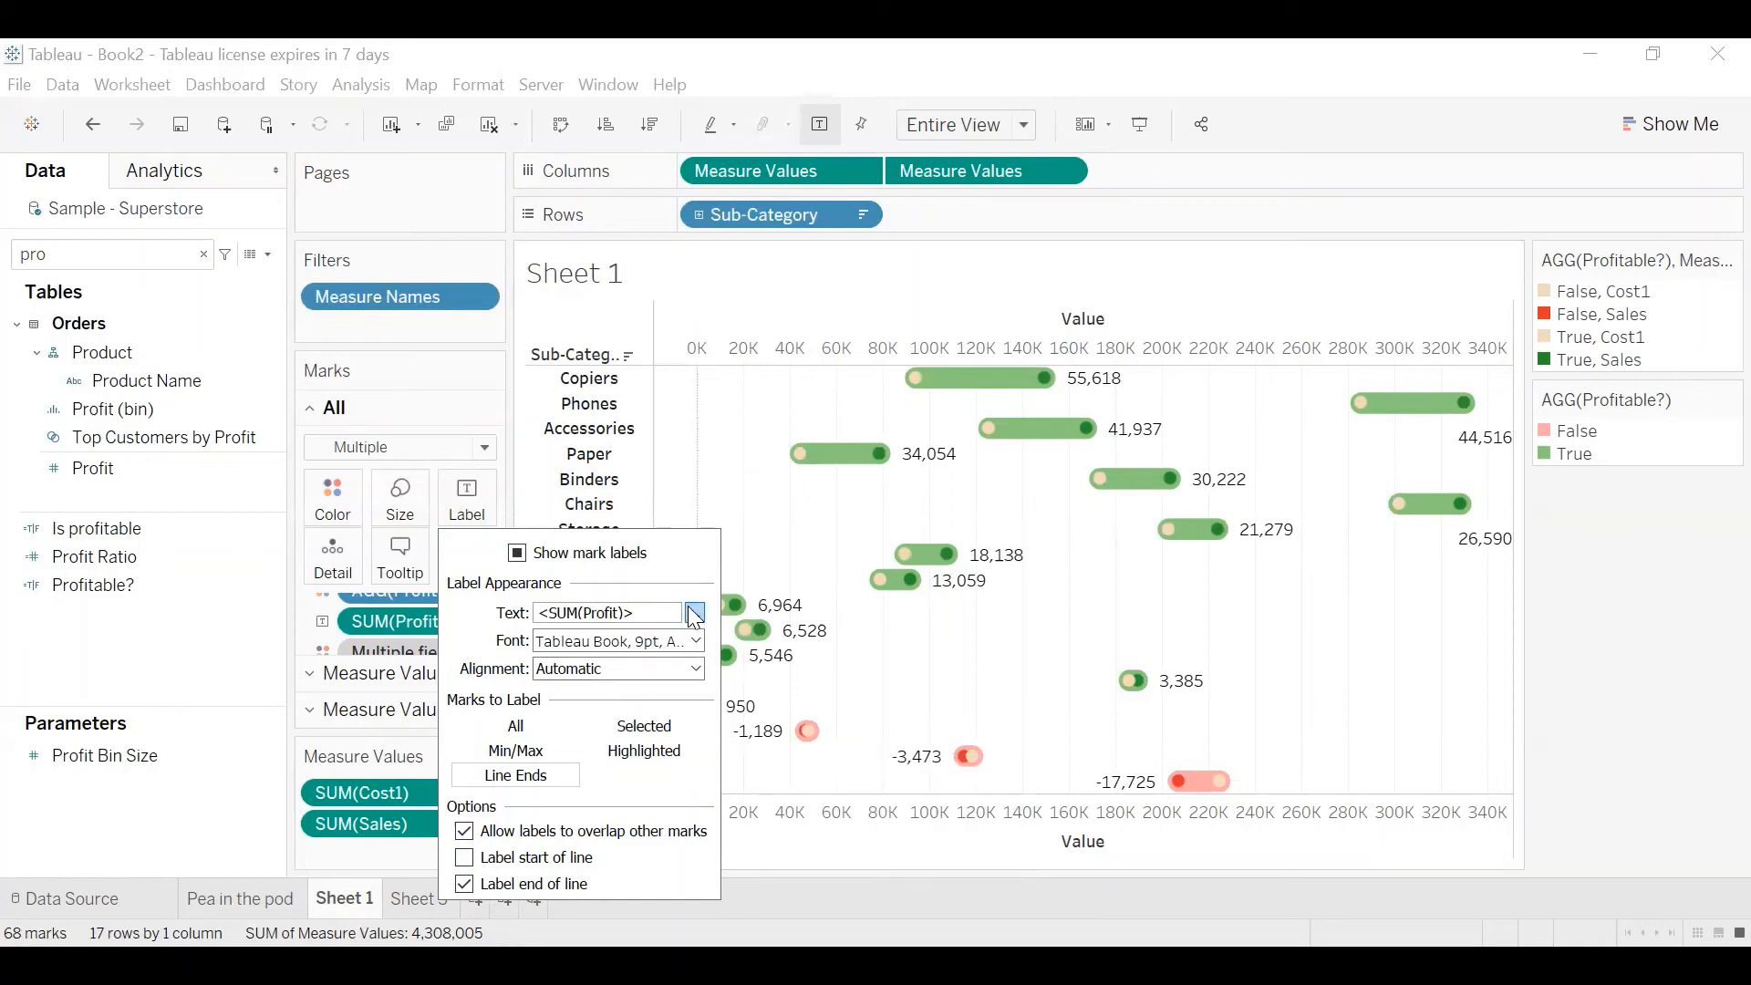
Make the Profit label text bold and close the label settings
{"action": "left_click", "coordinate": [695, 613]}
{"action": "double_click", "coordinate": [904, 428]}
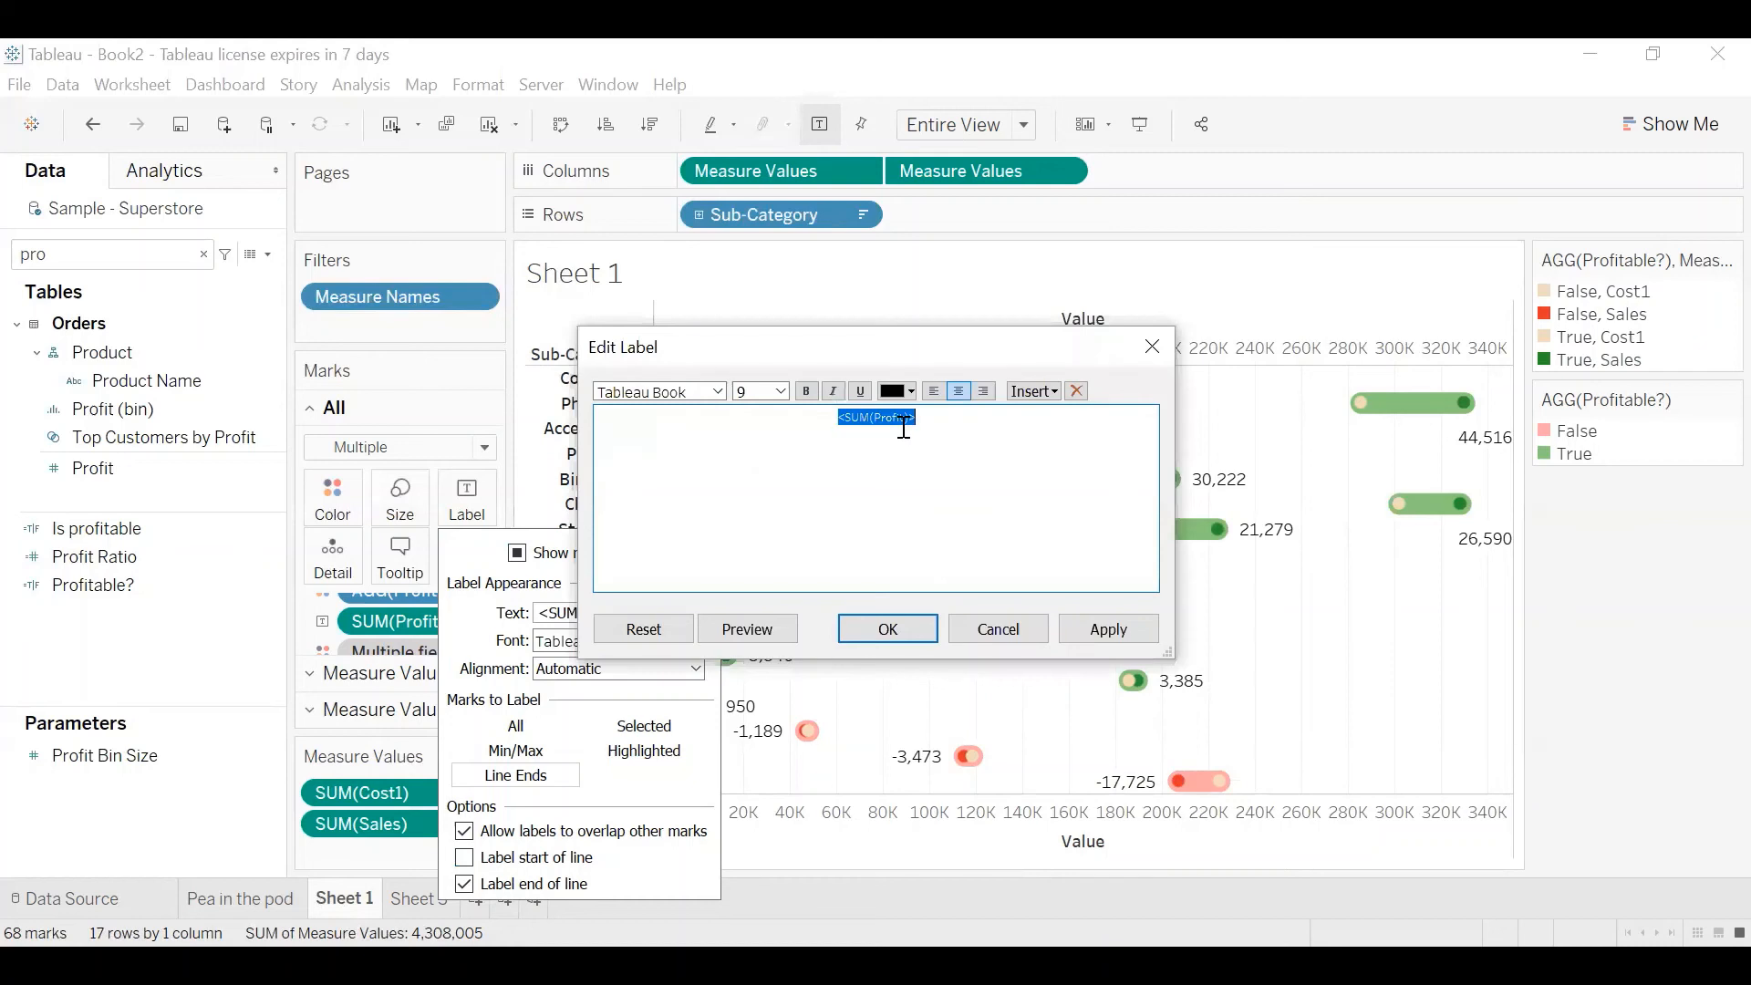
{"action": "left_click", "coordinate": [806, 390]}
{"action": "left_click", "coordinate": [887, 630]}
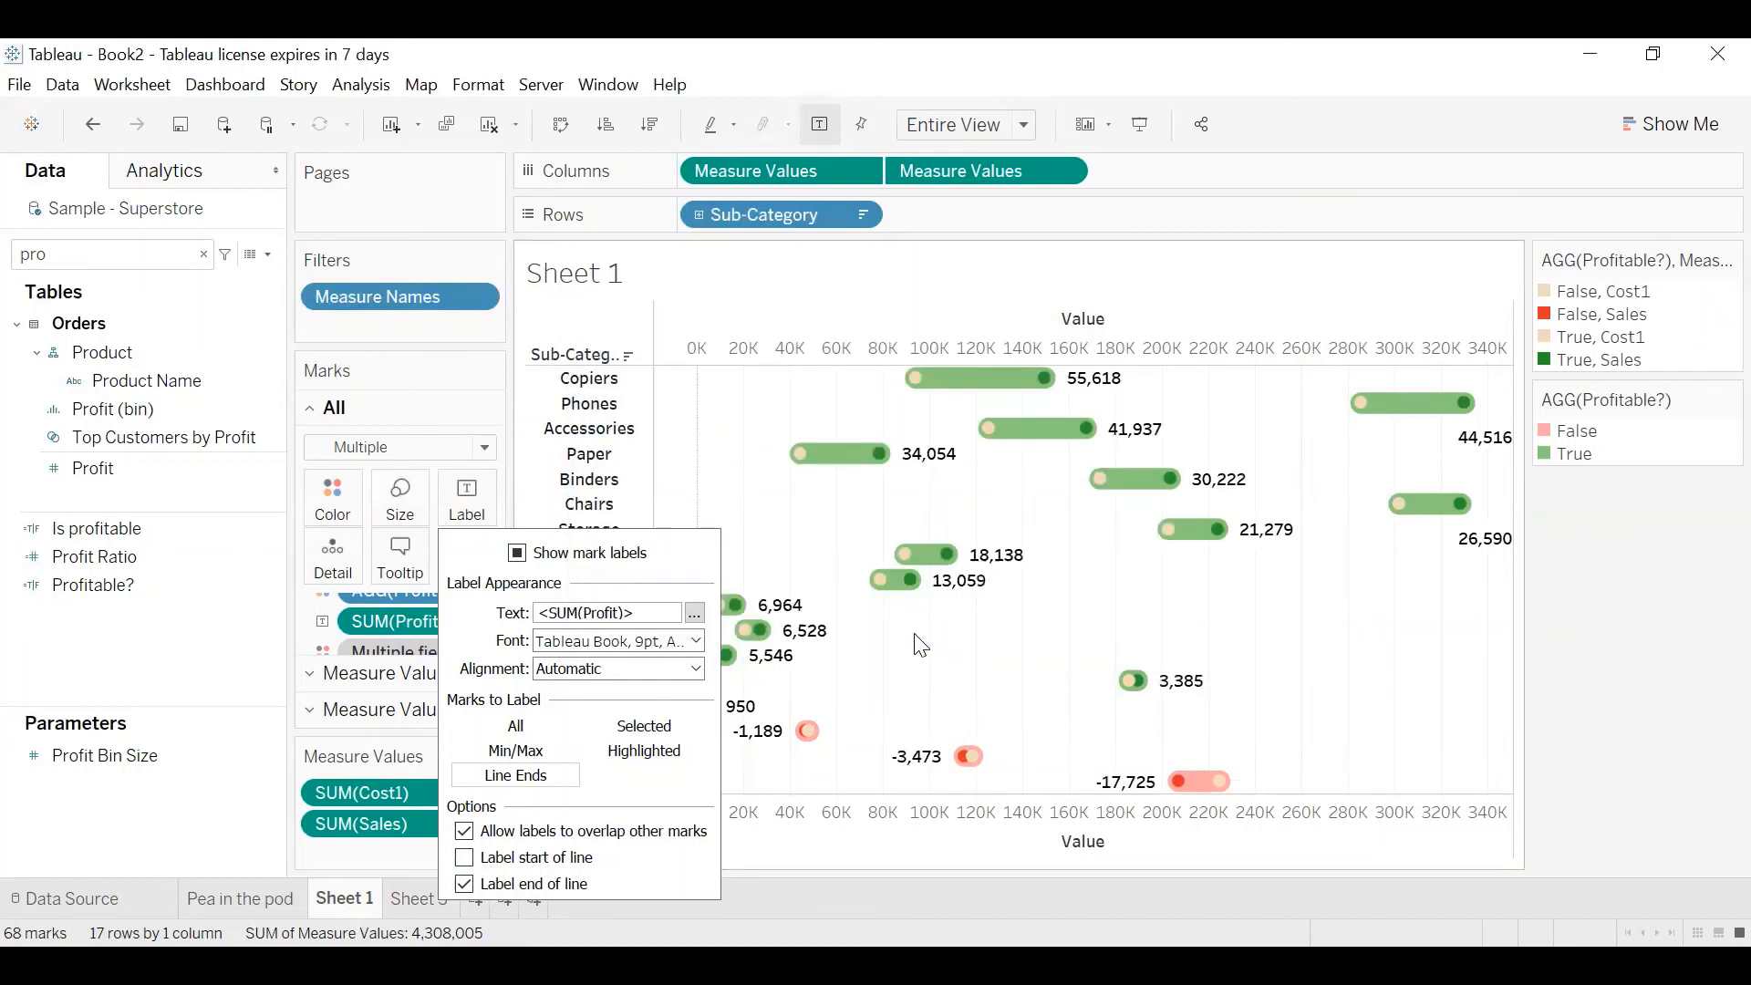
{"action": "left_click", "coordinate": [786, 559]}
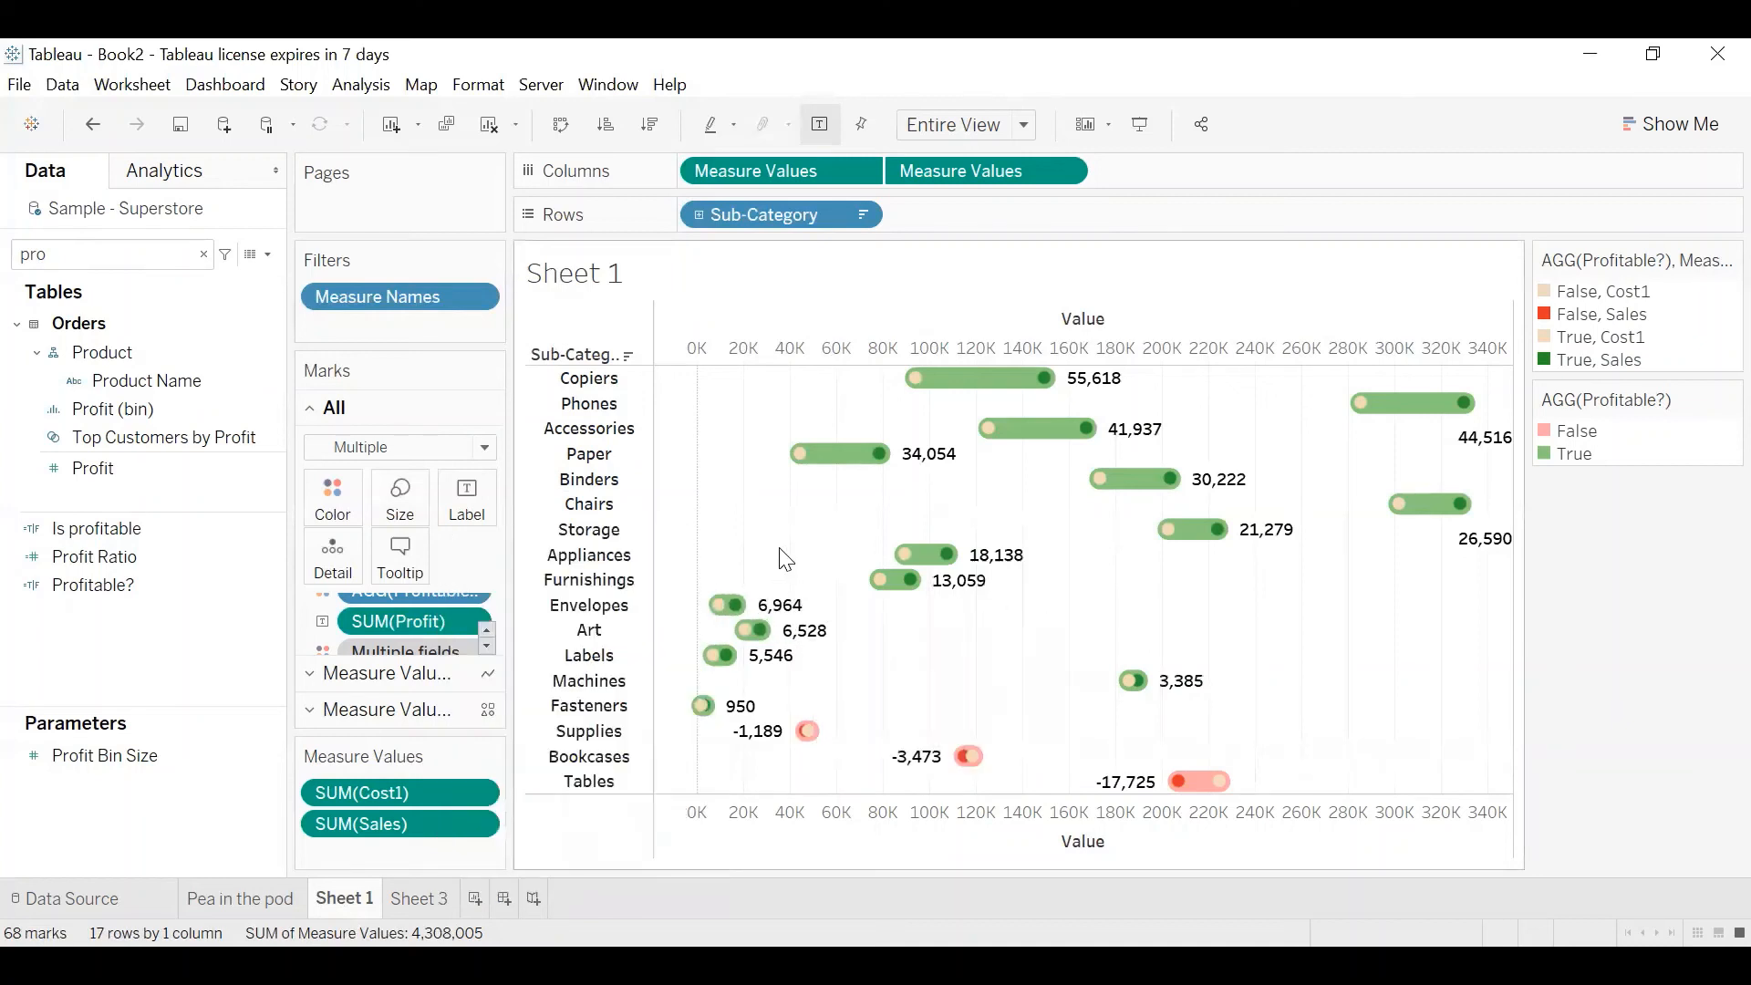
Format the Profit label numbers with the custom format $#,##0;-$#,##0
{"action": "right_click", "coordinate": [433, 622]}
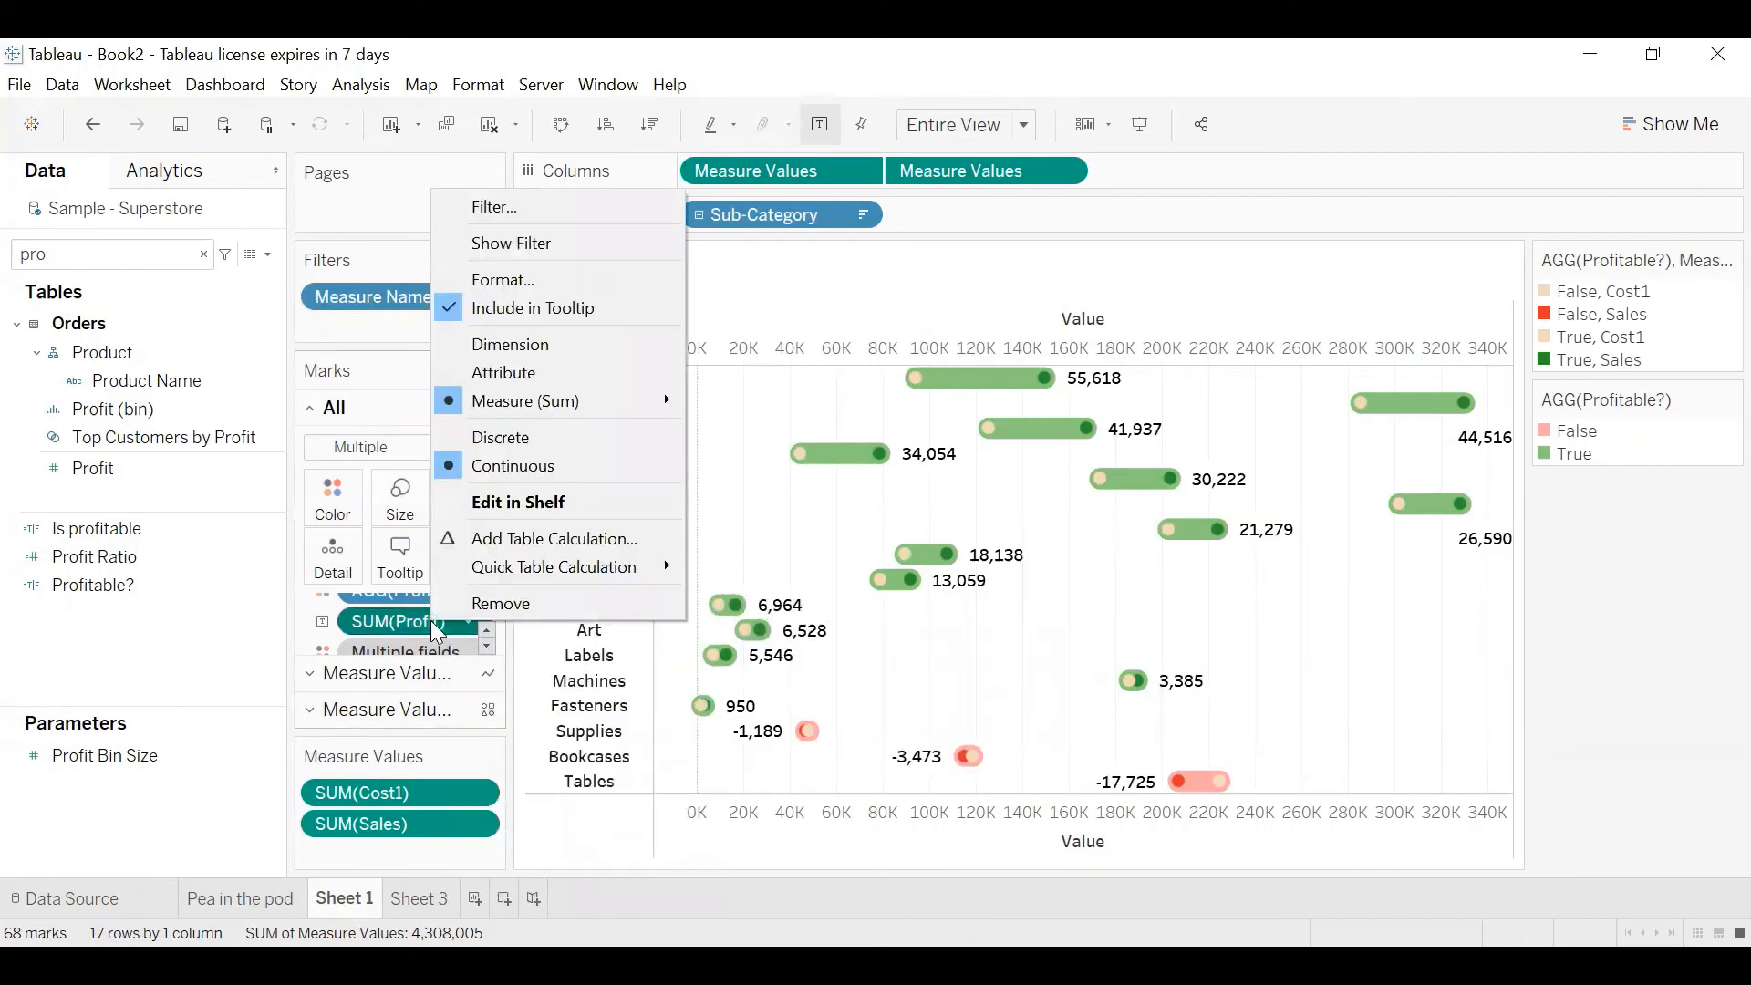
{"action": "left_click", "coordinate": [497, 280]}
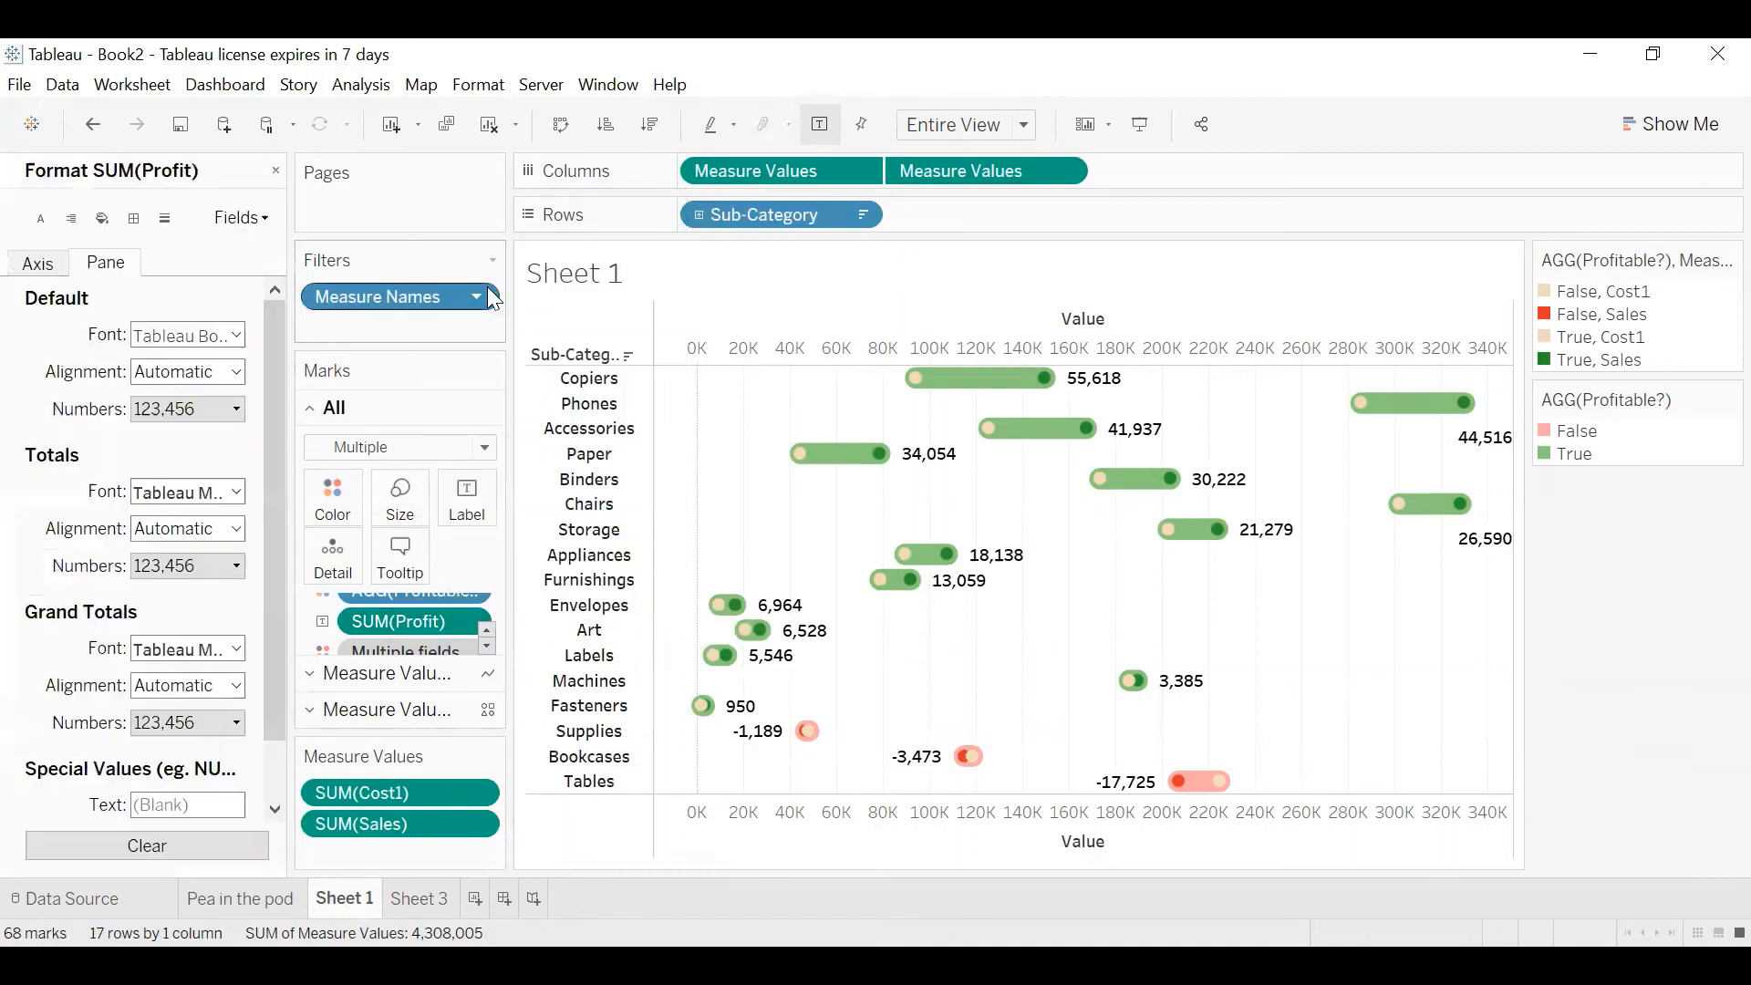
{"action": "left_click", "coordinate": [153, 418]}
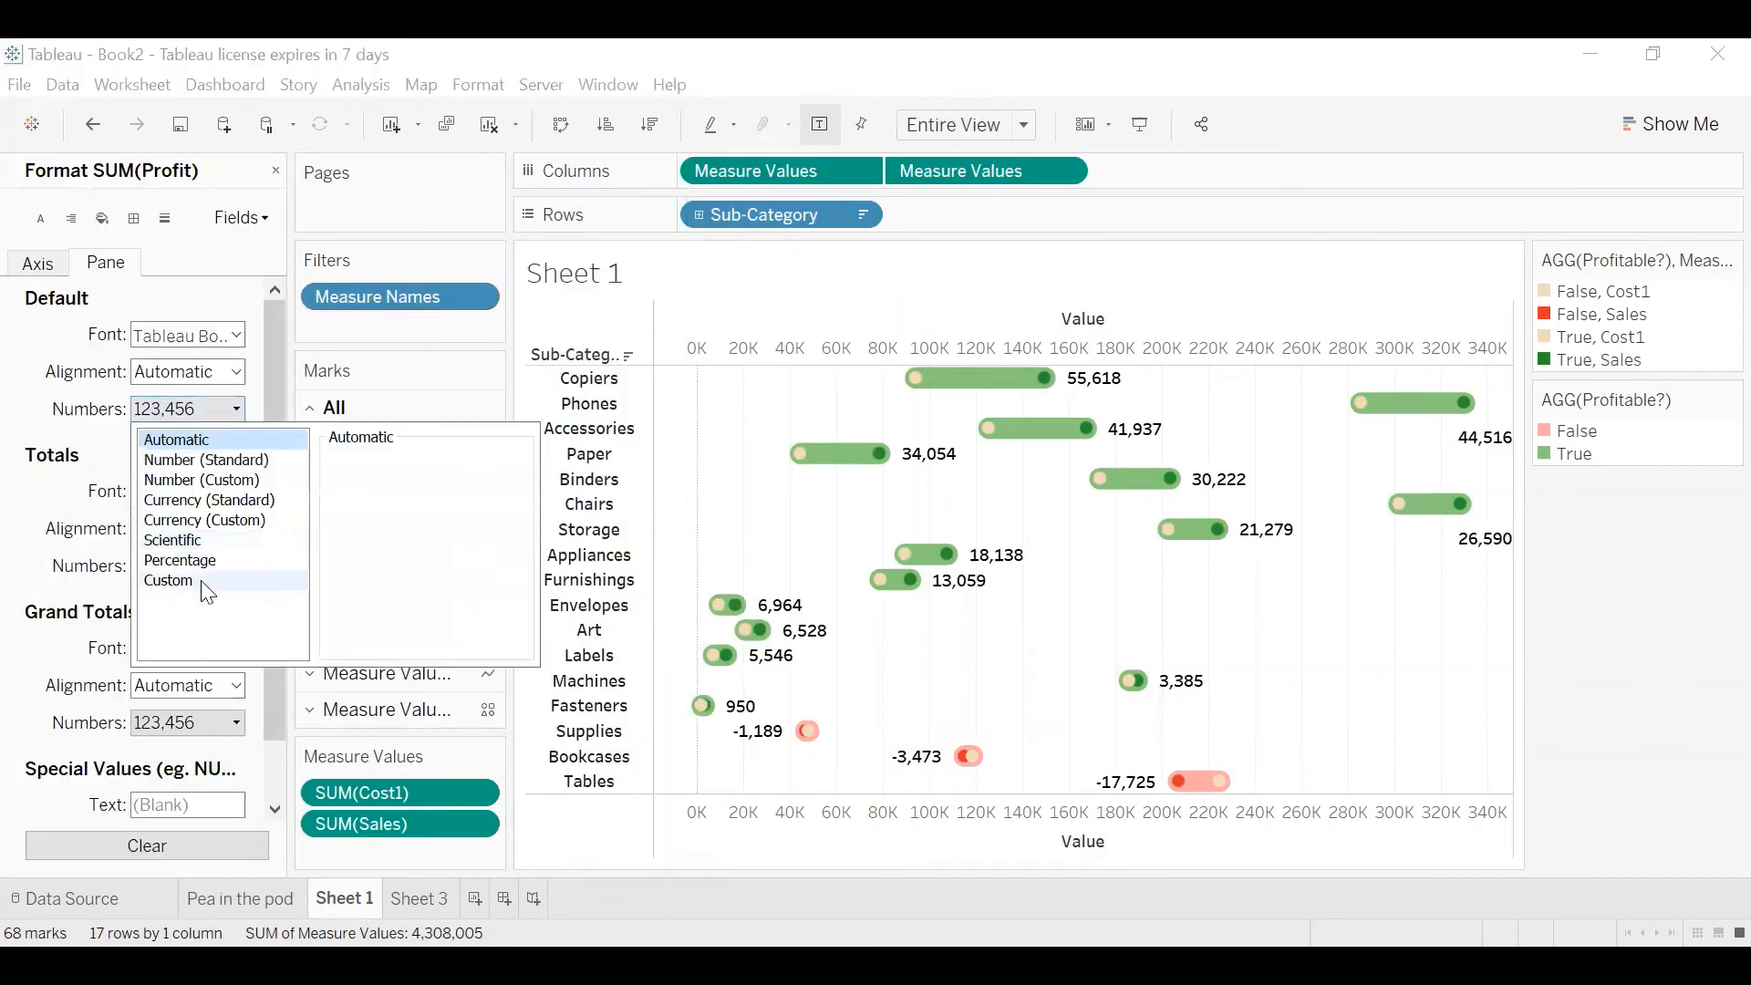
{"action": "left_click", "coordinate": [204, 580]}
{"action": "left_click", "coordinate": [369, 483]}
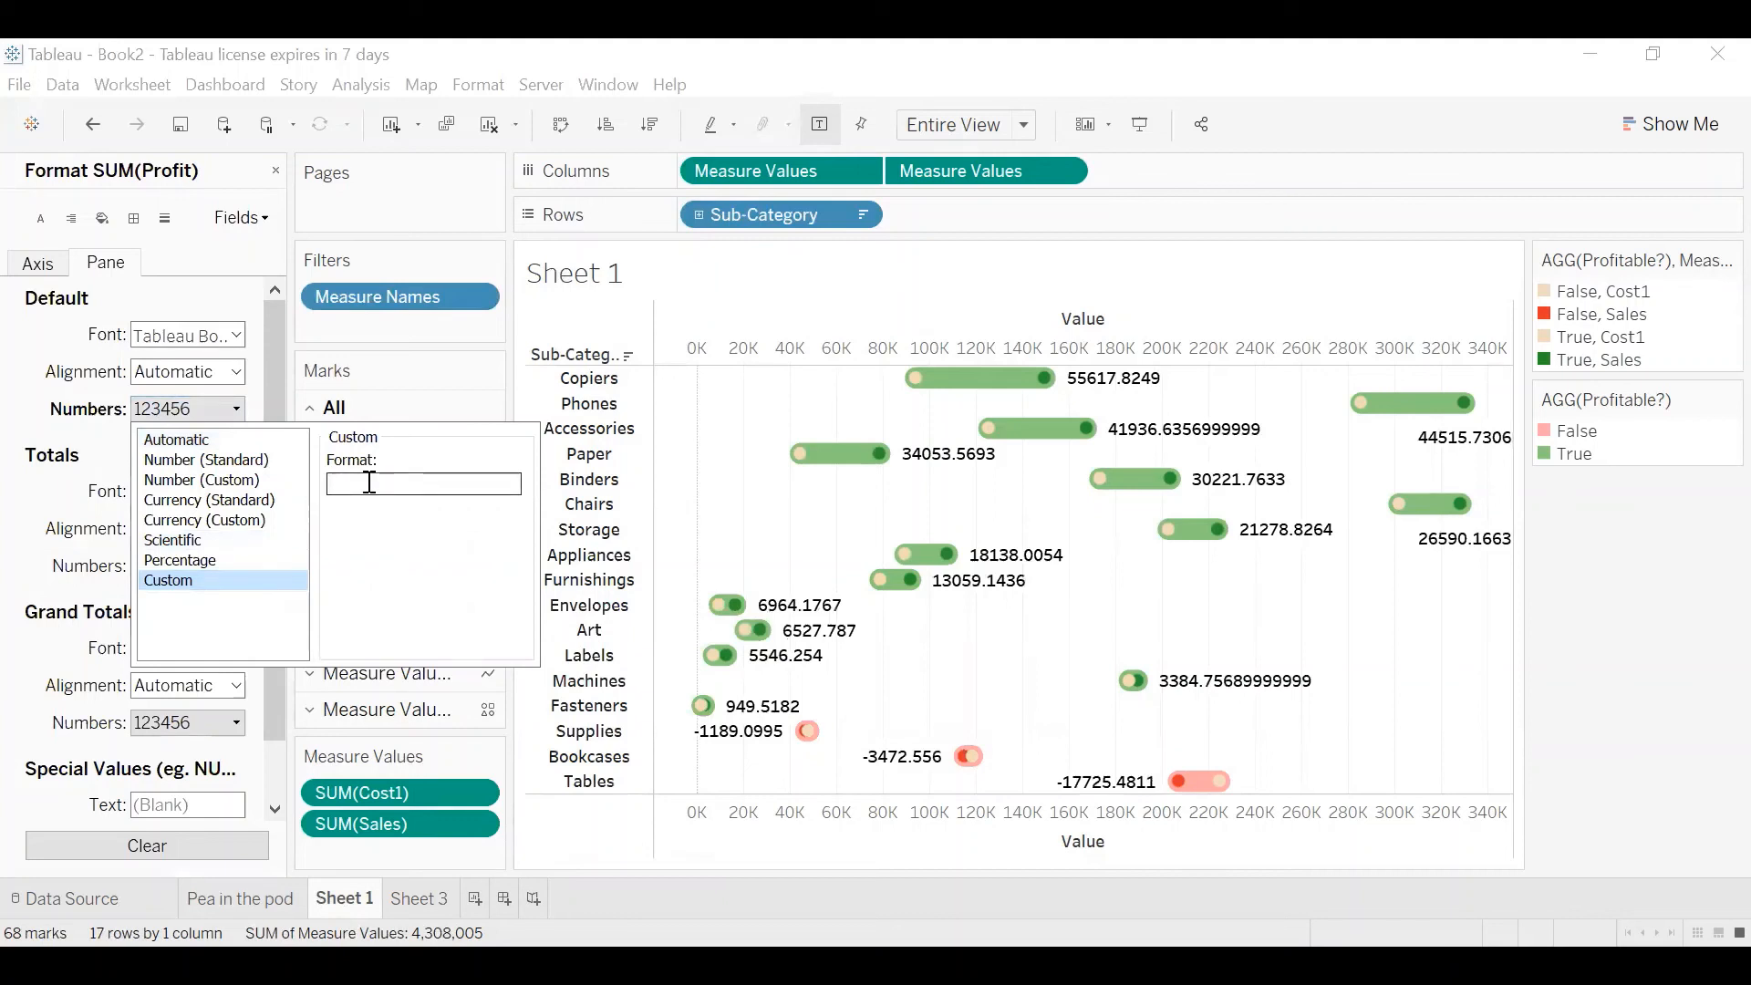
{"action": "type", "text": "$"}
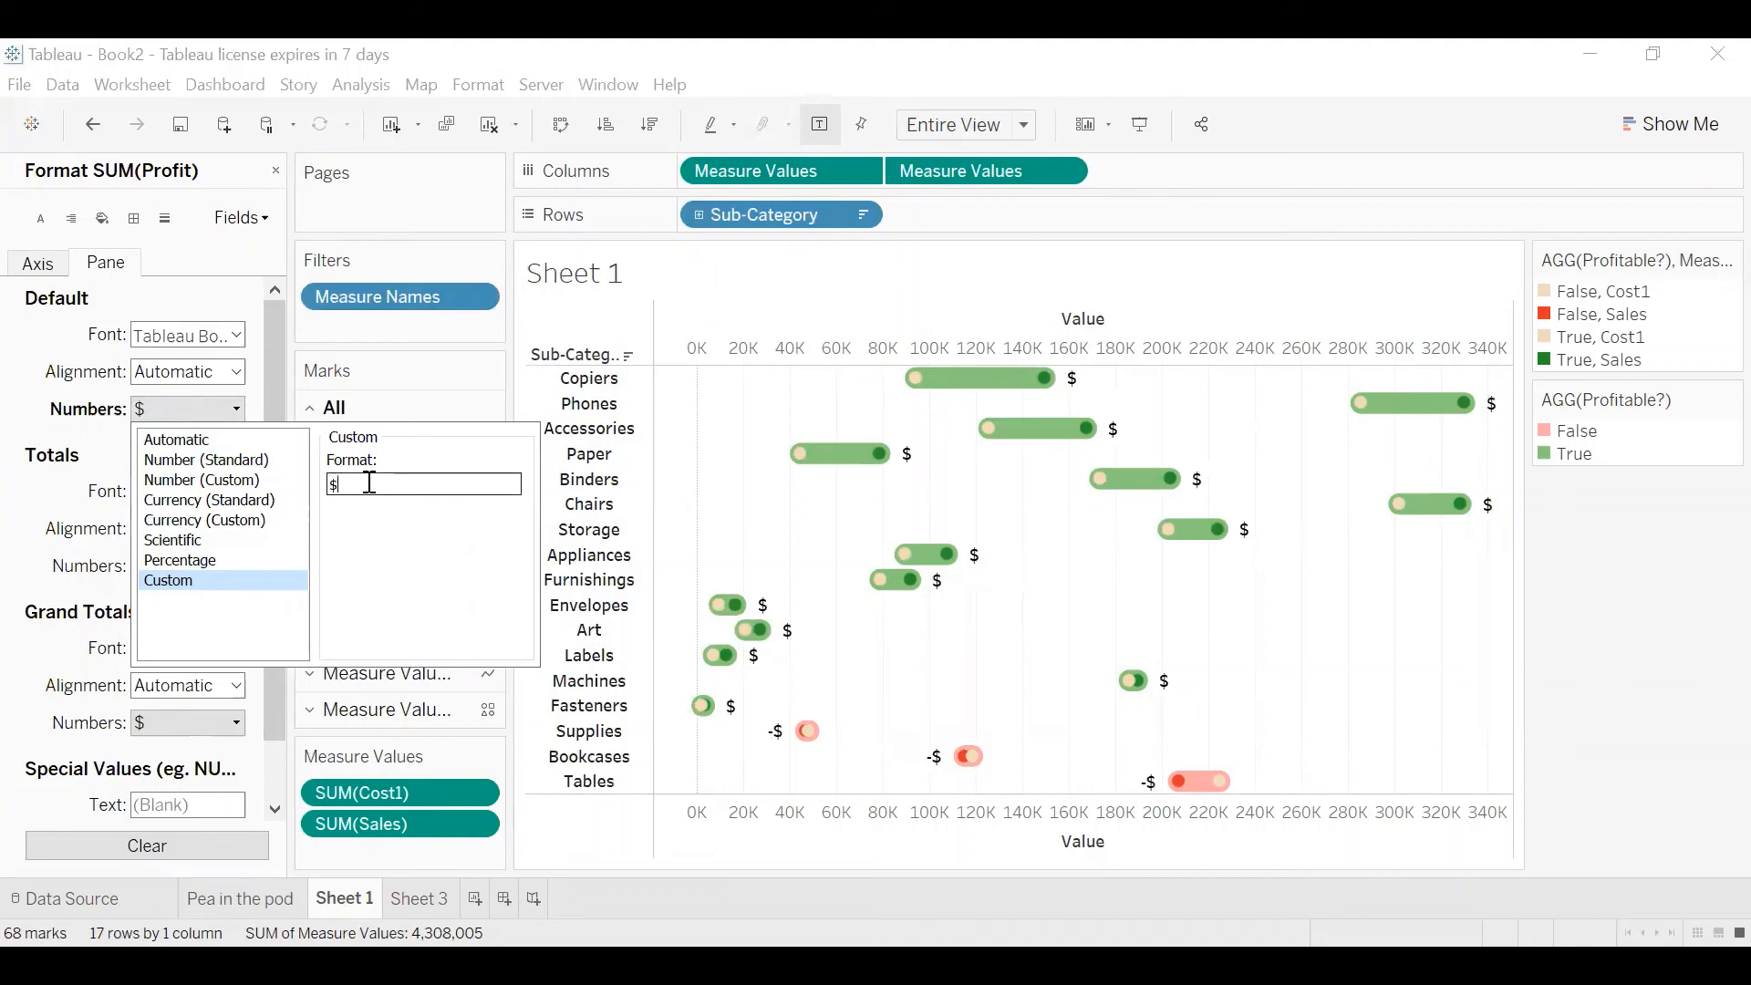
{"action": "type", "text": "#"}
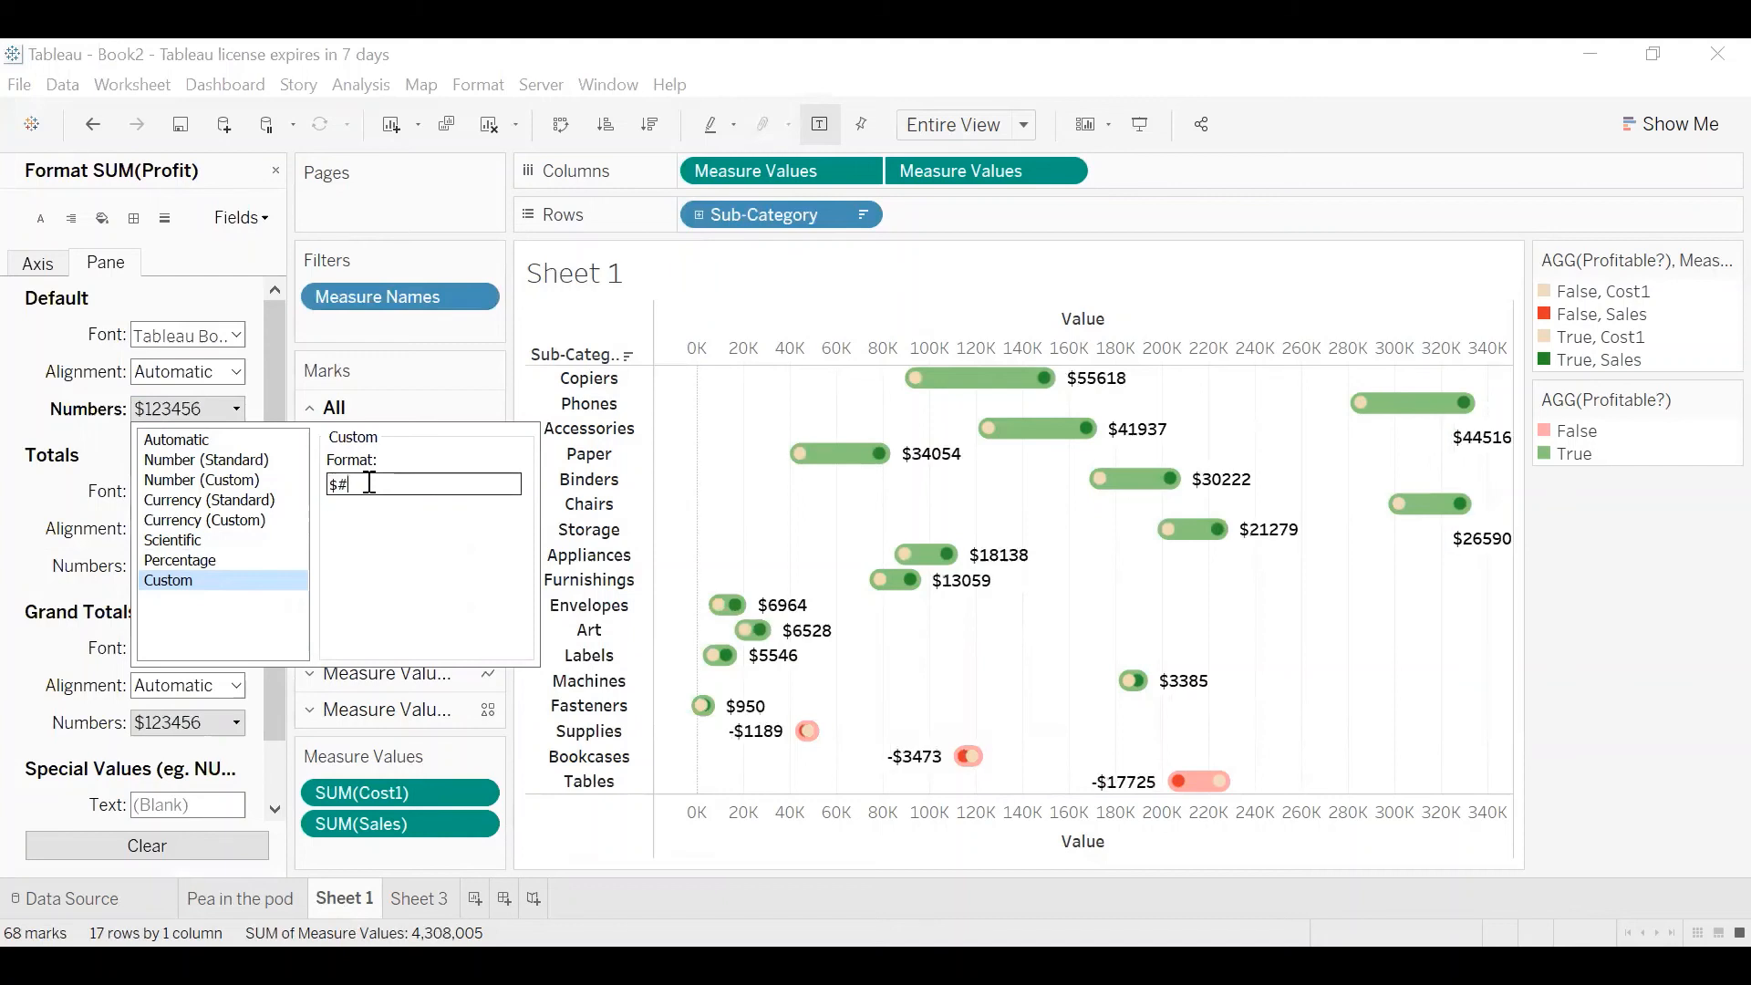
{"action": "type", "text": ","}
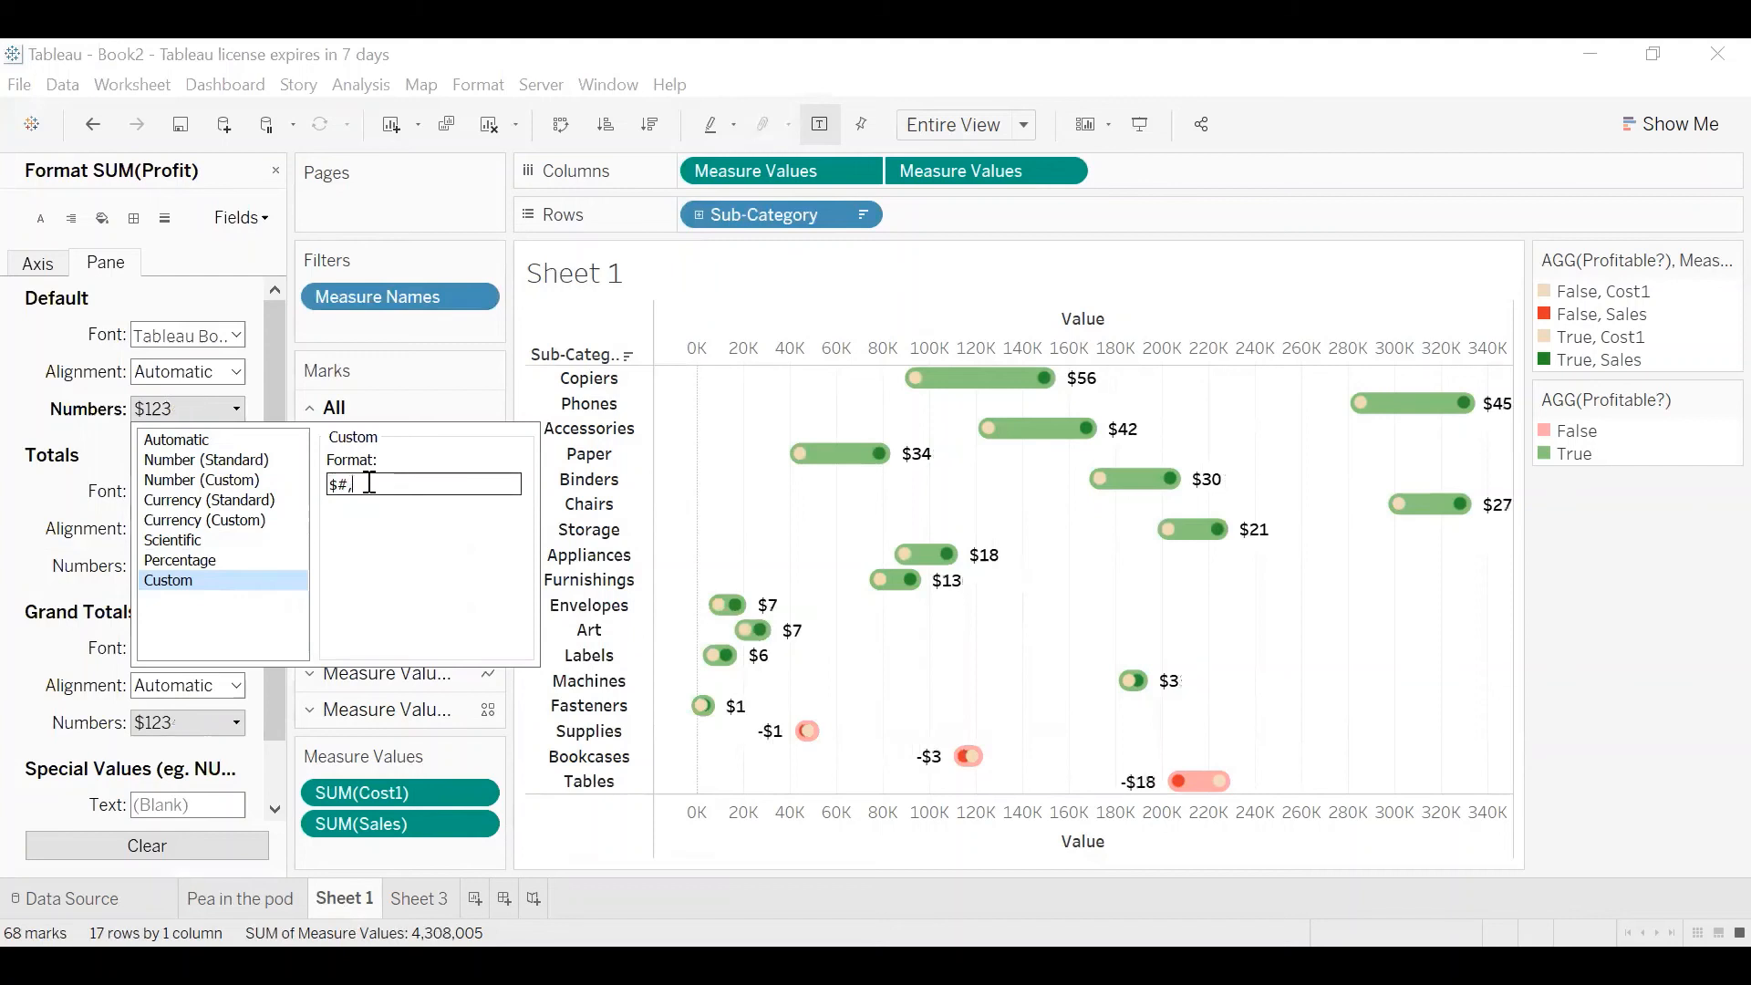
{"action": "type", "text": "#"}
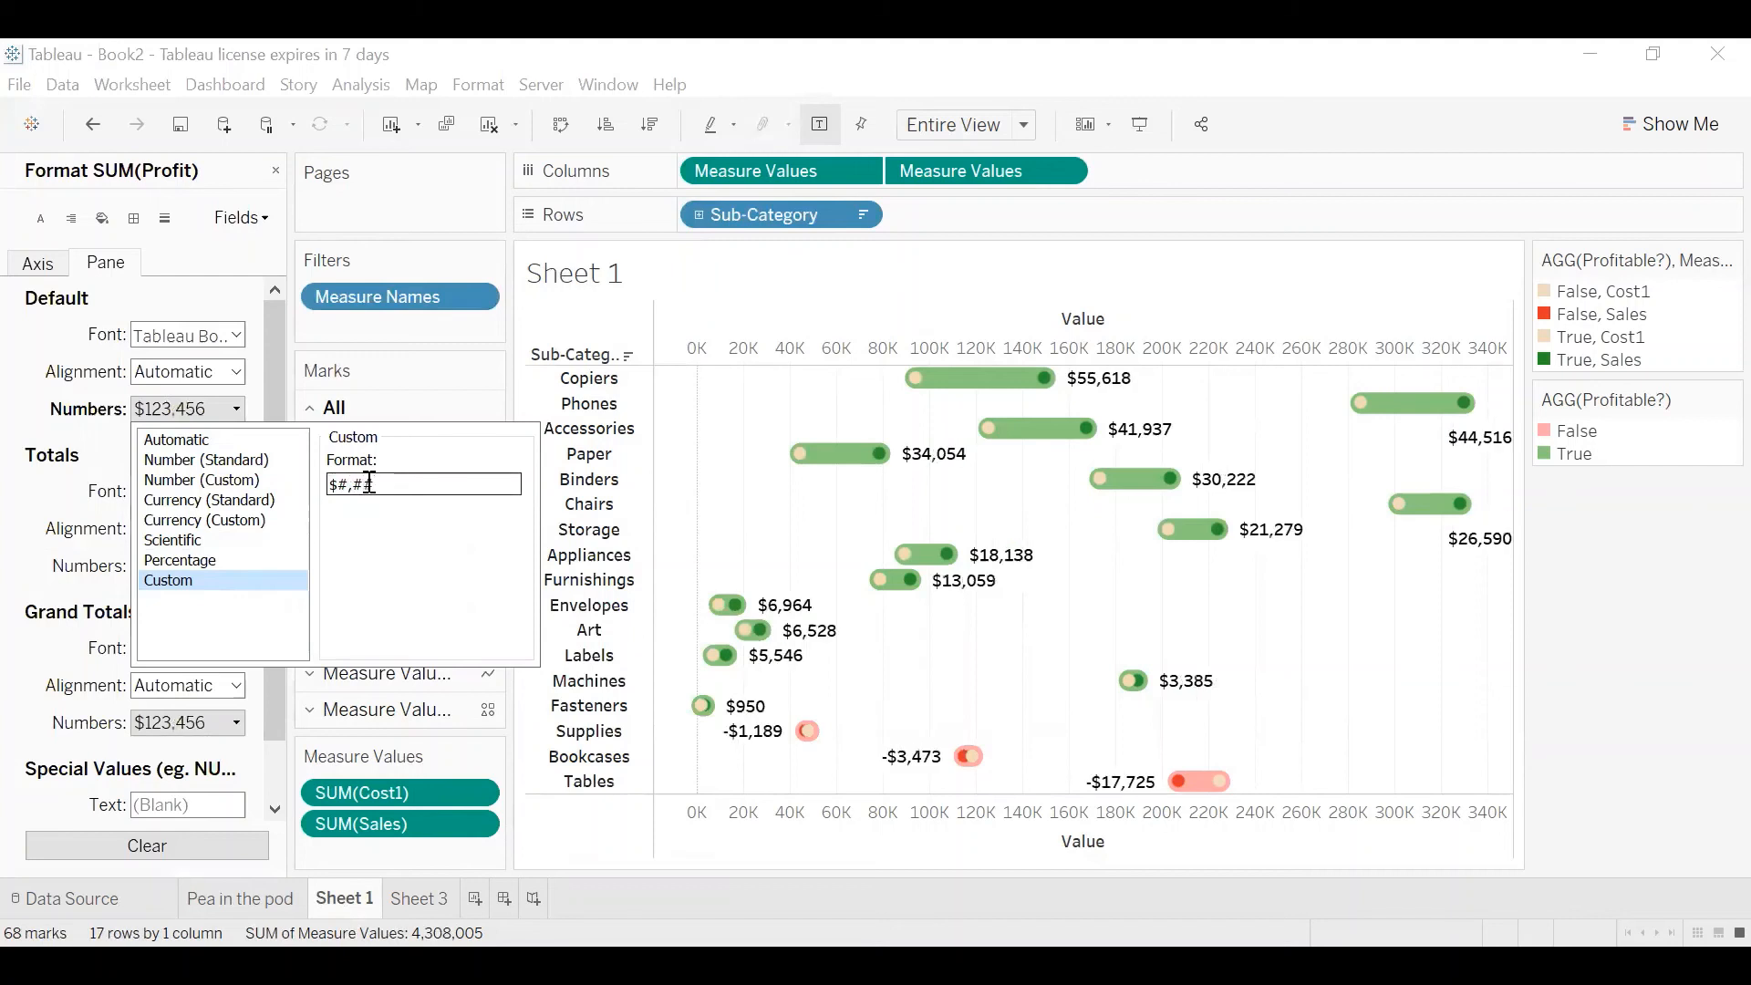
{"action": "type", "text": "#0;"}
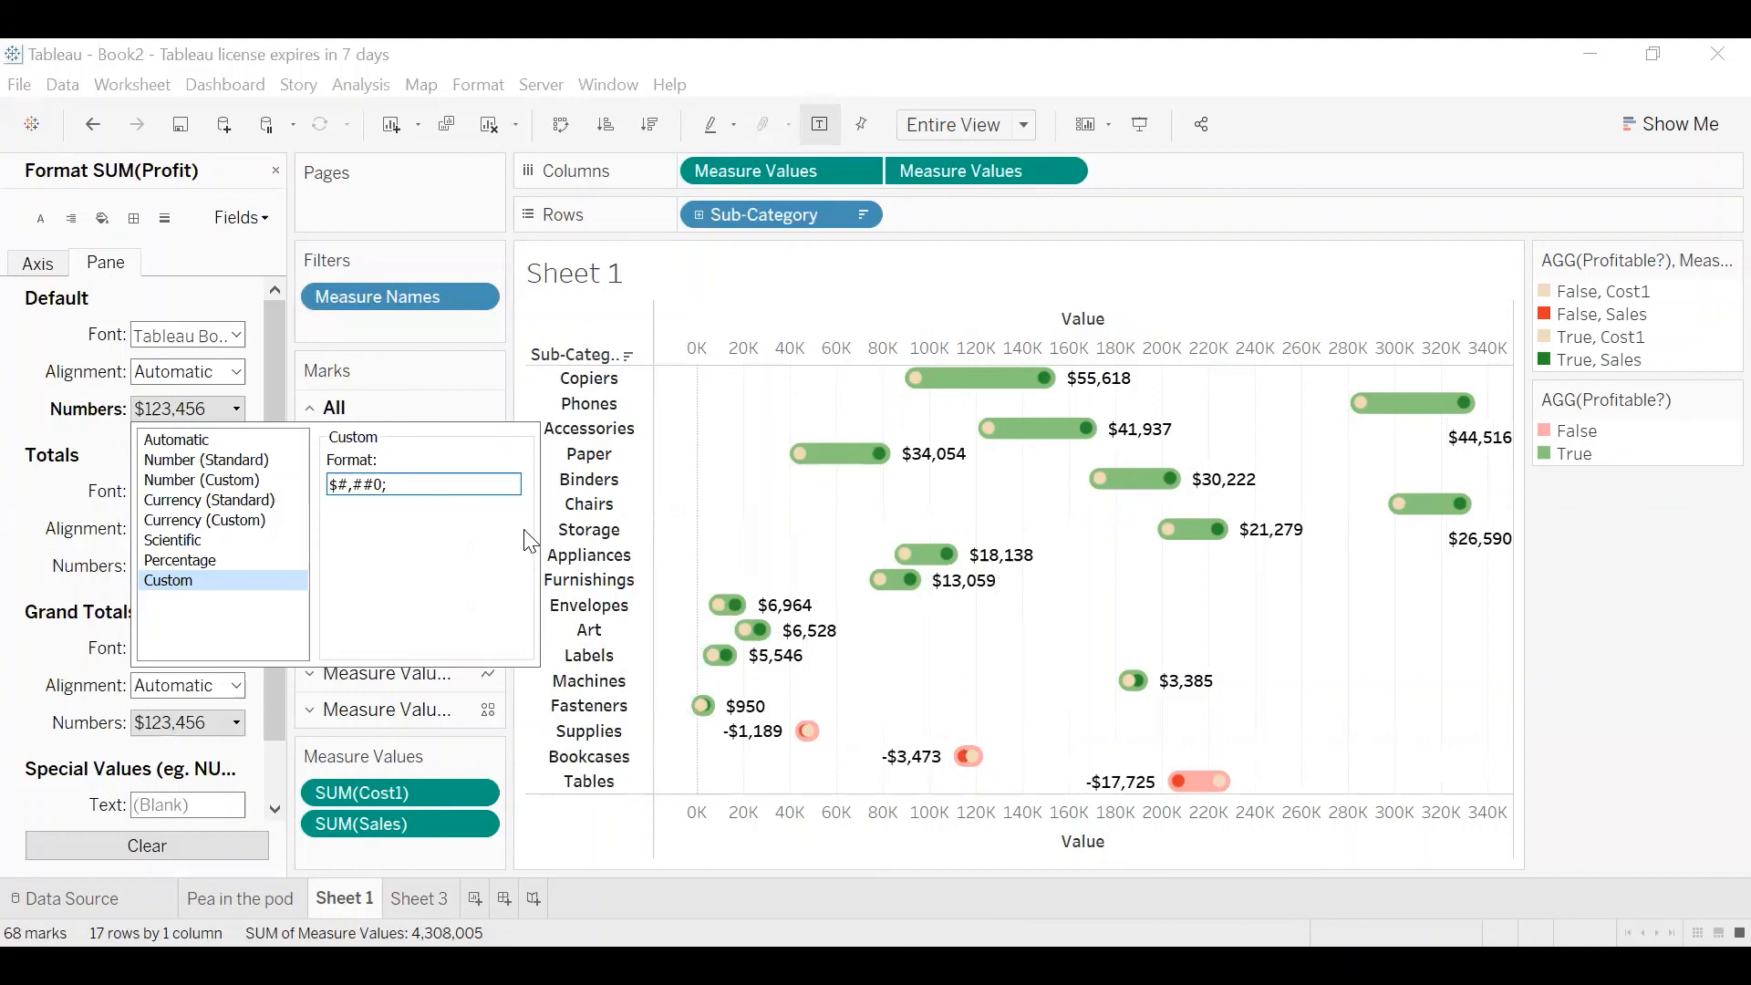
{"action": "type", "text": "-"}
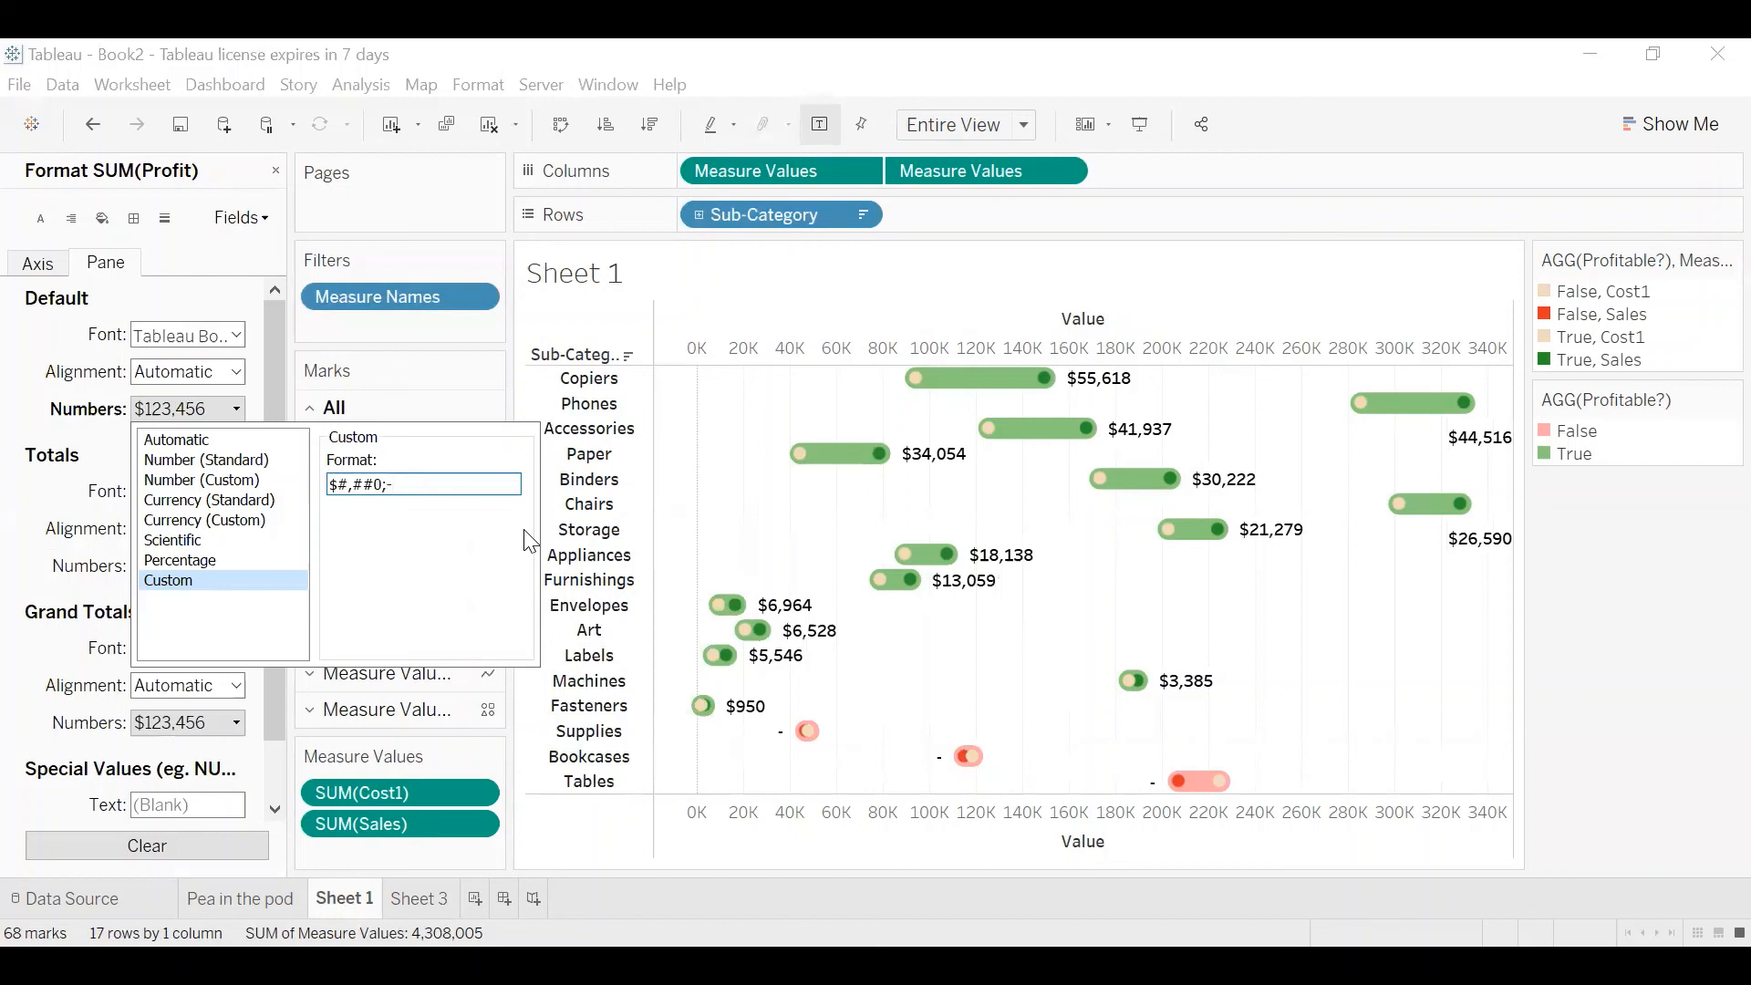
{"action": "type", "text": "$#"}
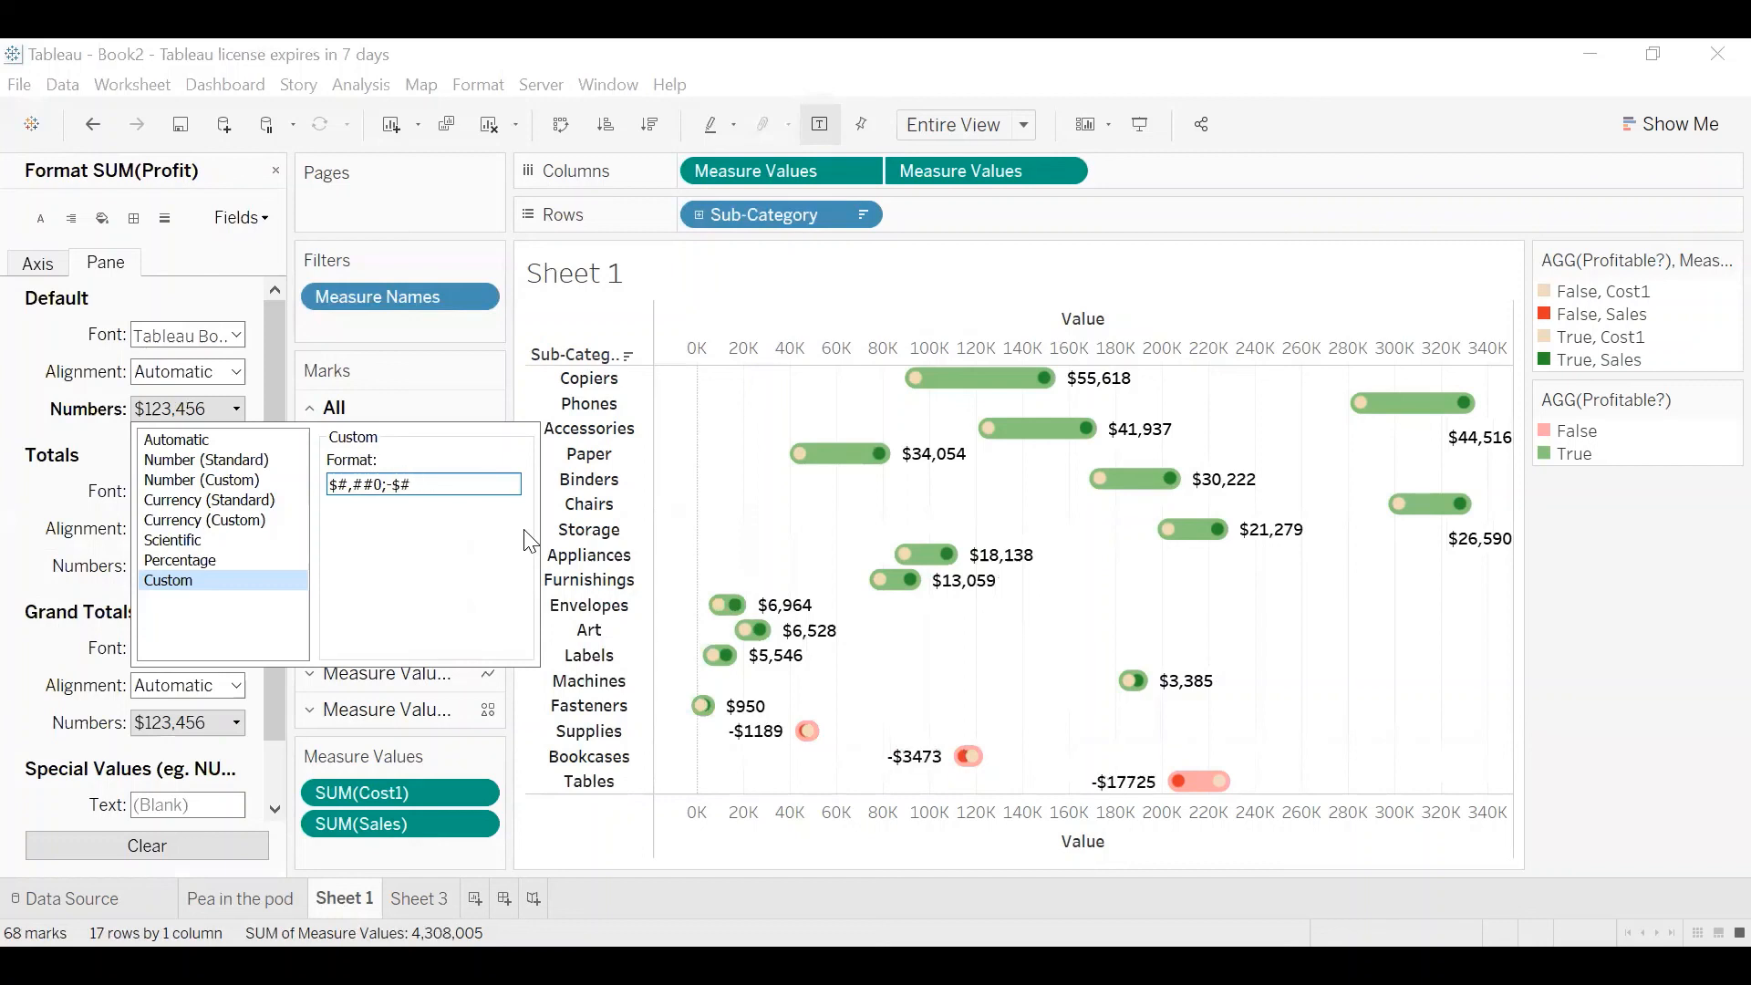
{"action": "type", "text": ",#"}
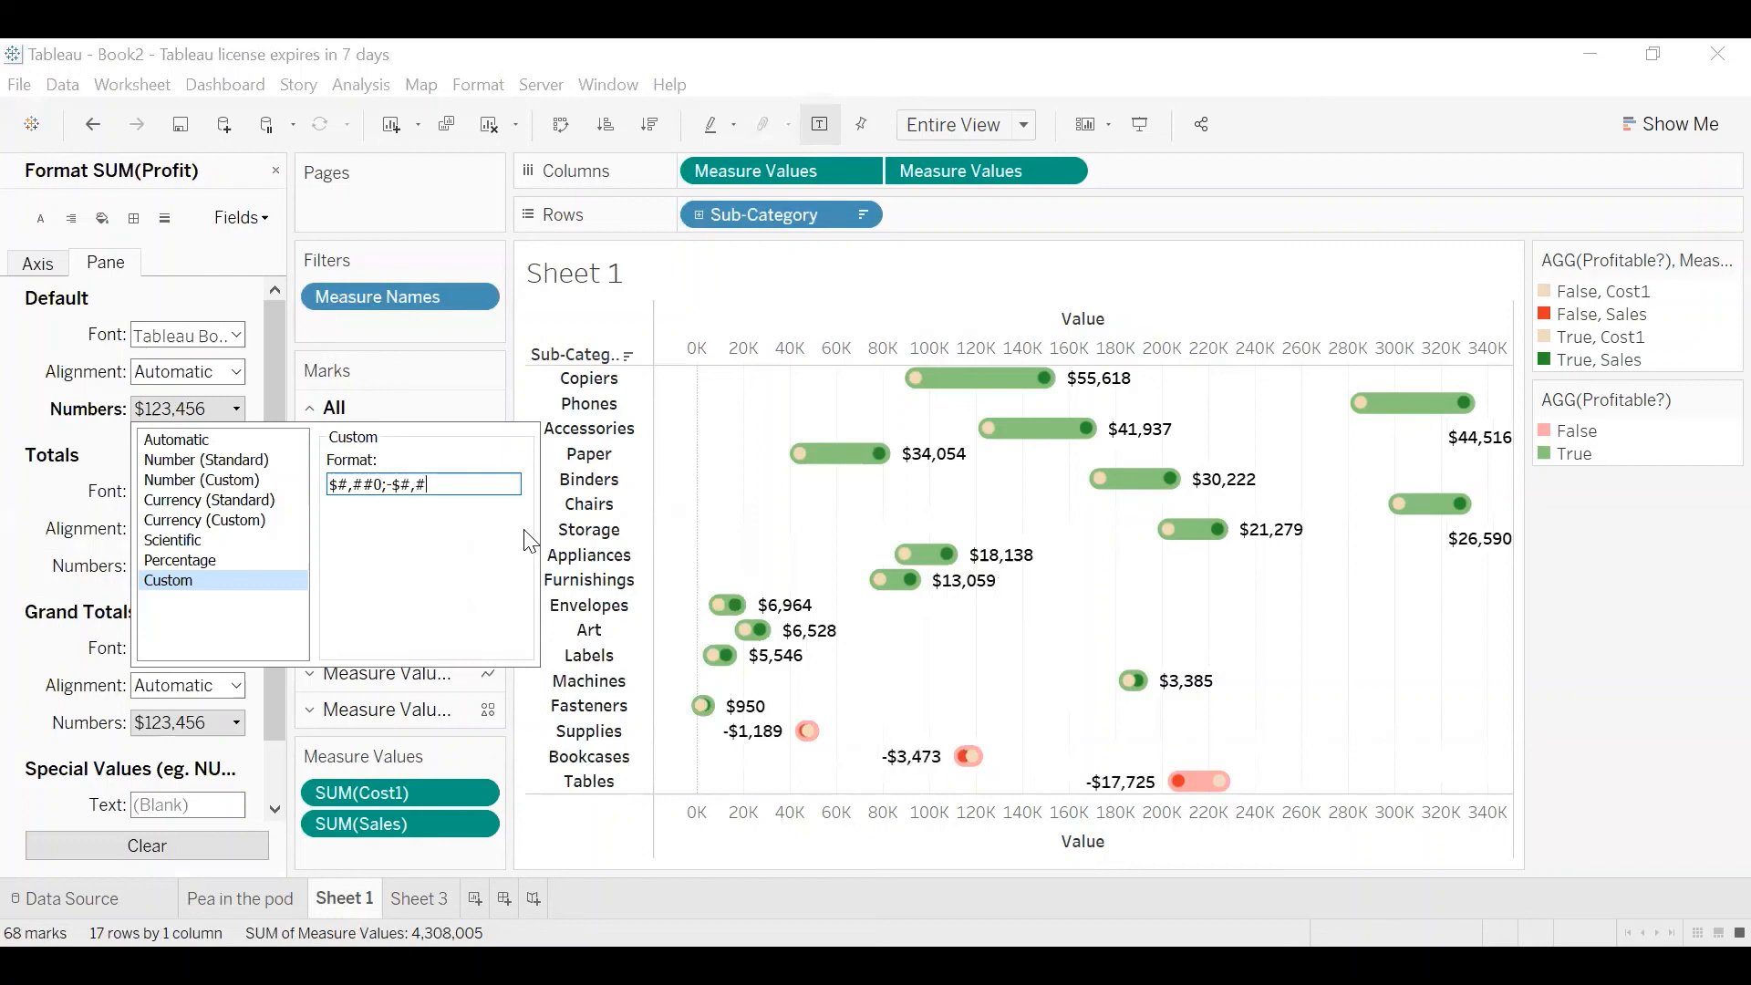
{"action": "type", "text": "#0"}
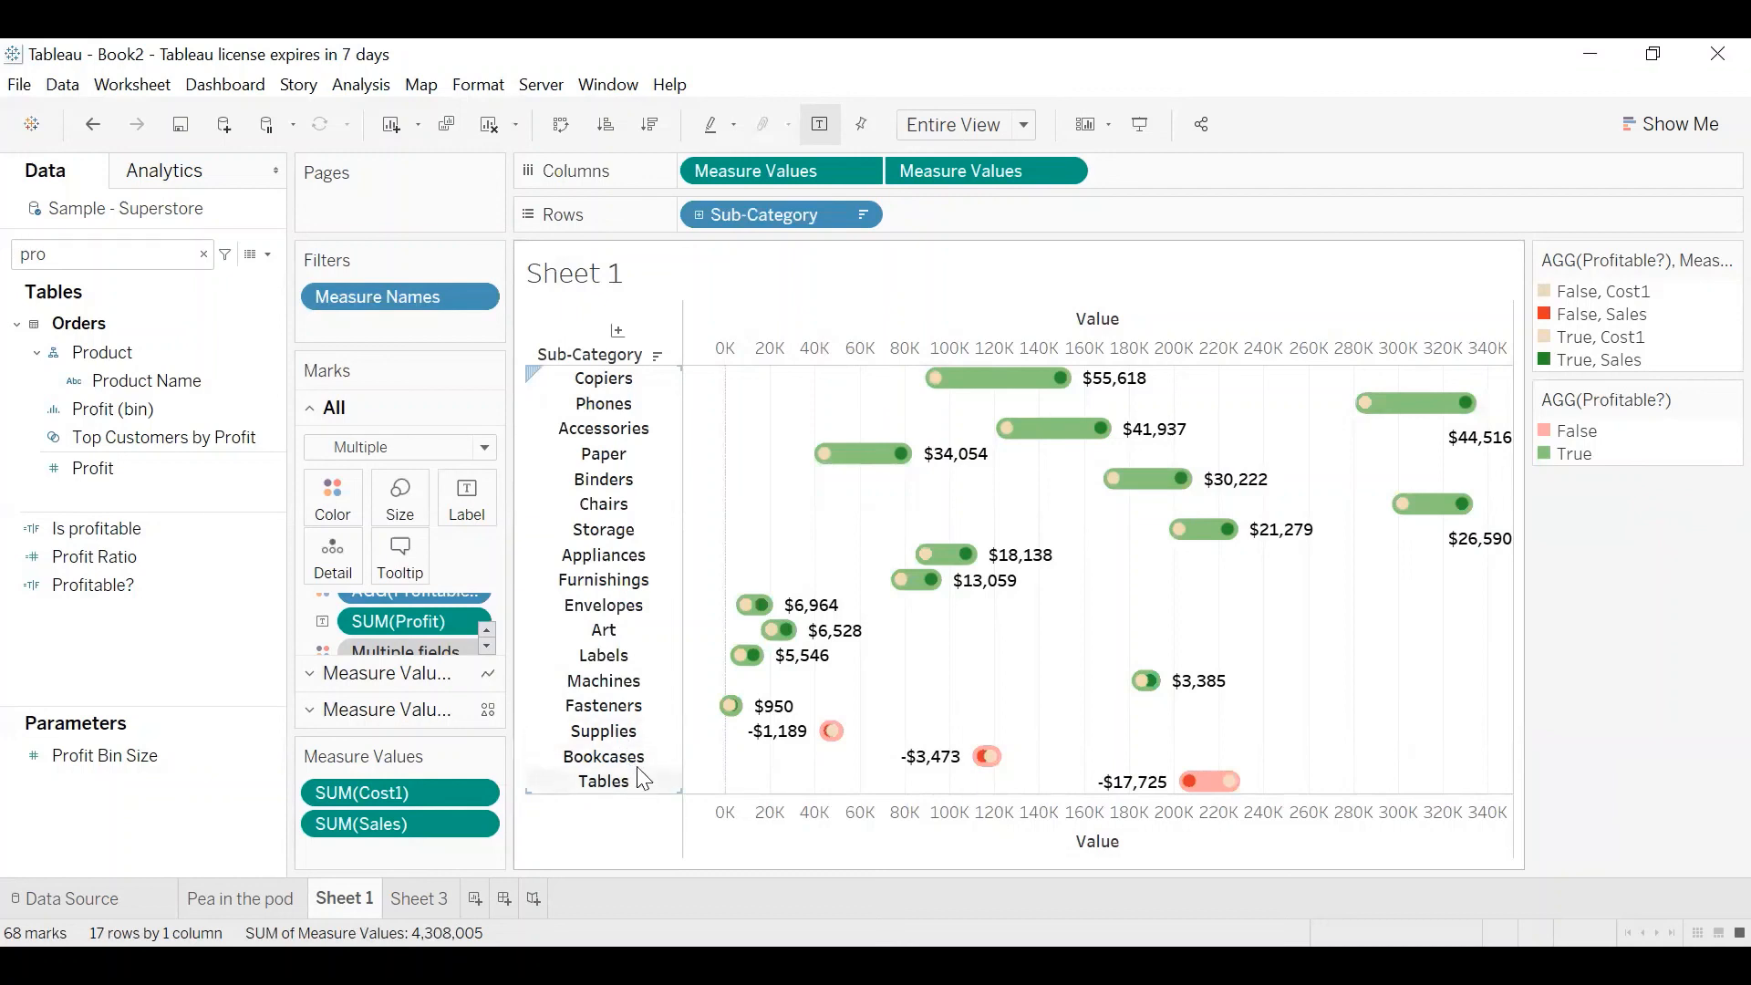
Examine the profit labels and mark tooltips for the loss-making sub-categories and for Copiers
{"action": "mouse_move", "coordinate": [760, 744]}
{"action": "mouse_move", "coordinate": [922, 778]}
{"action": "mouse_move", "coordinate": [1203, 790]}
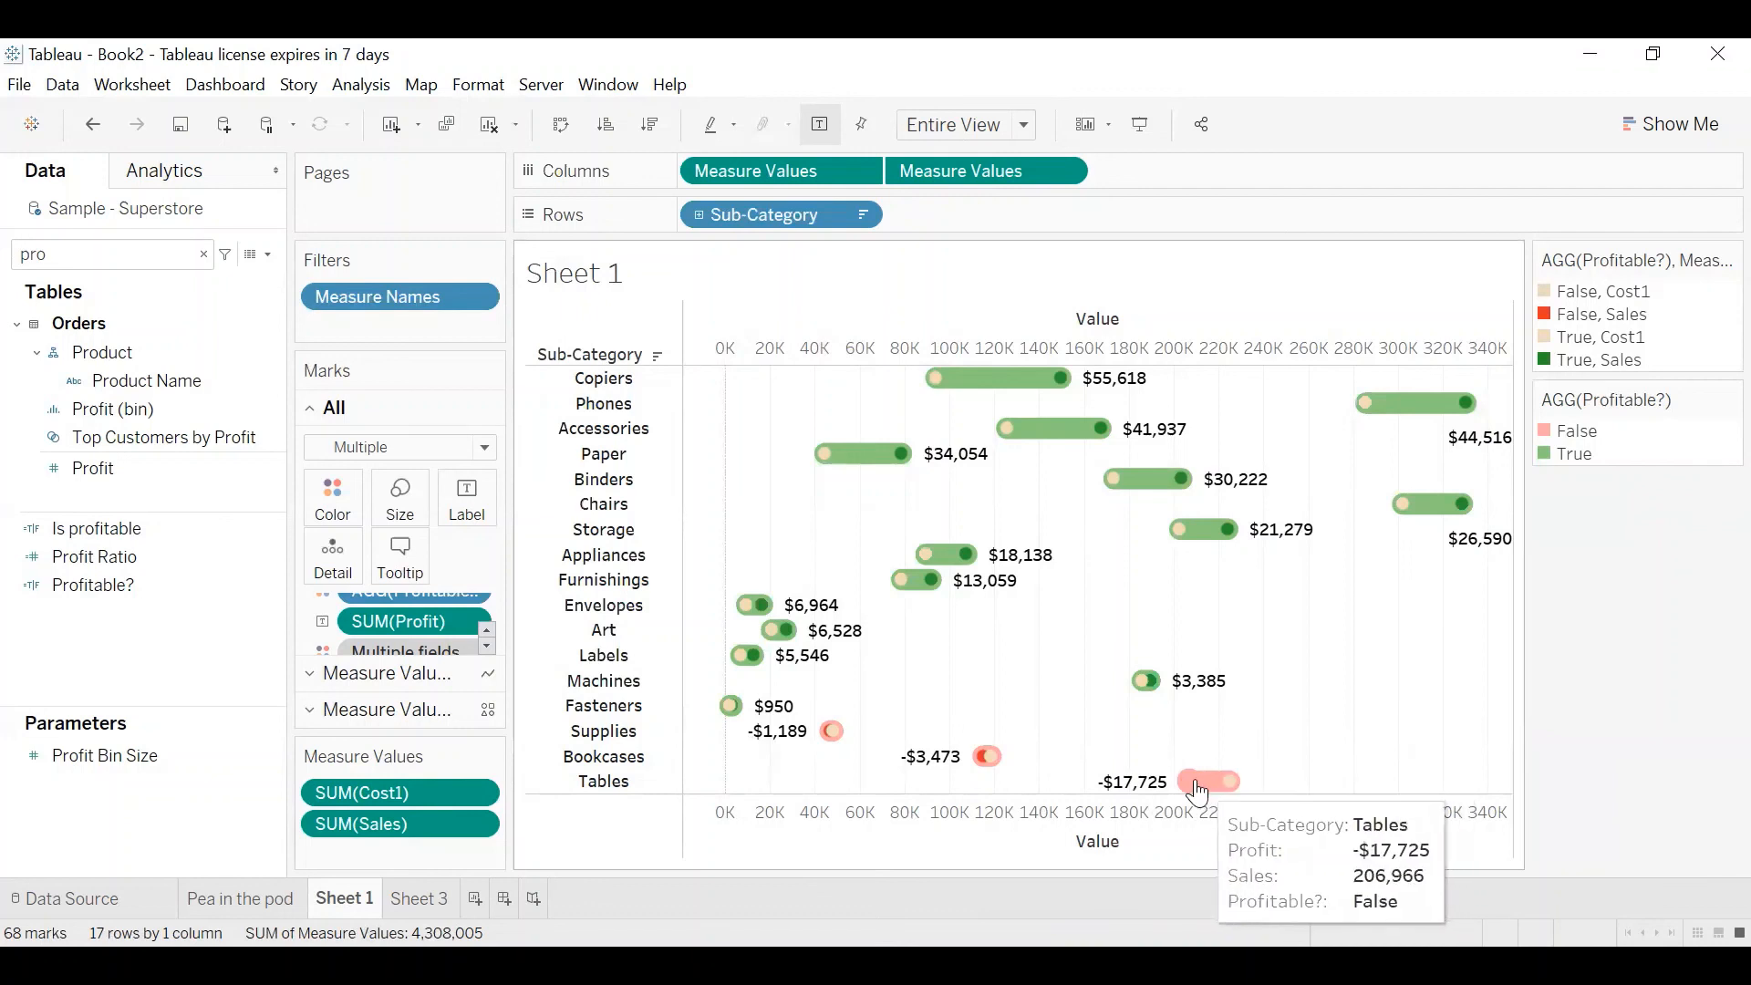
{"action": "mouse_move", "coordinate": [986, 769]}
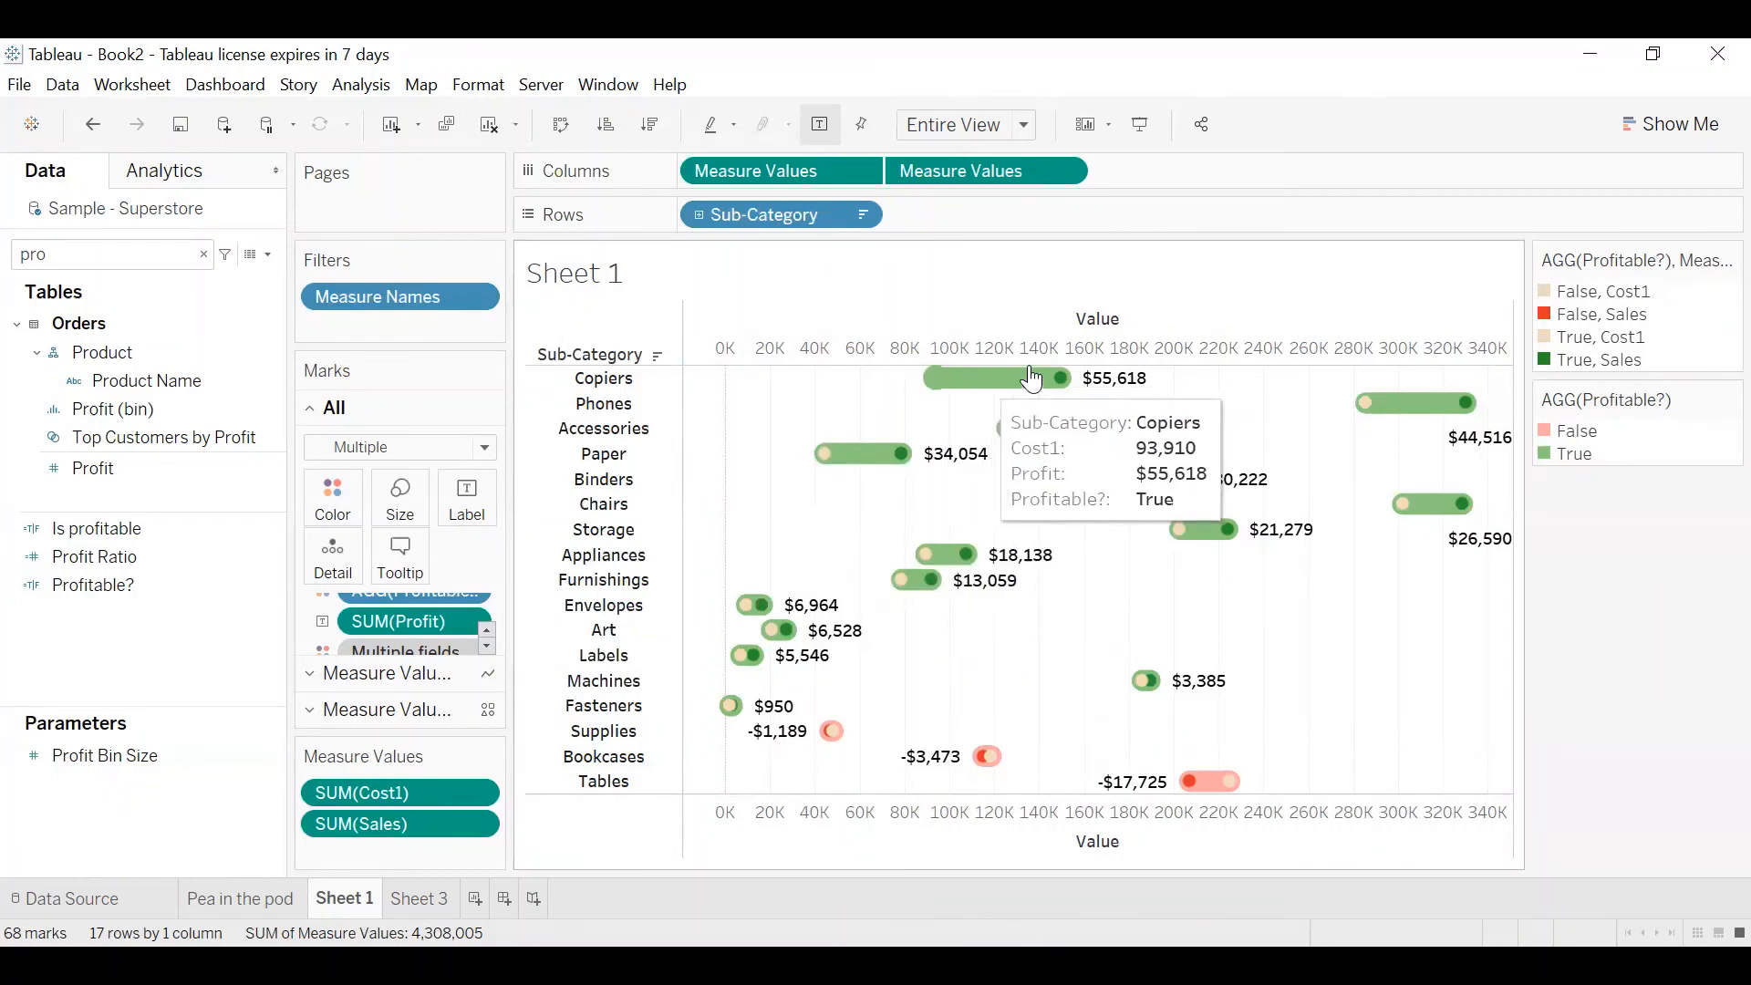
{"action": "mouse_move", "coordinate": [997, 391]}
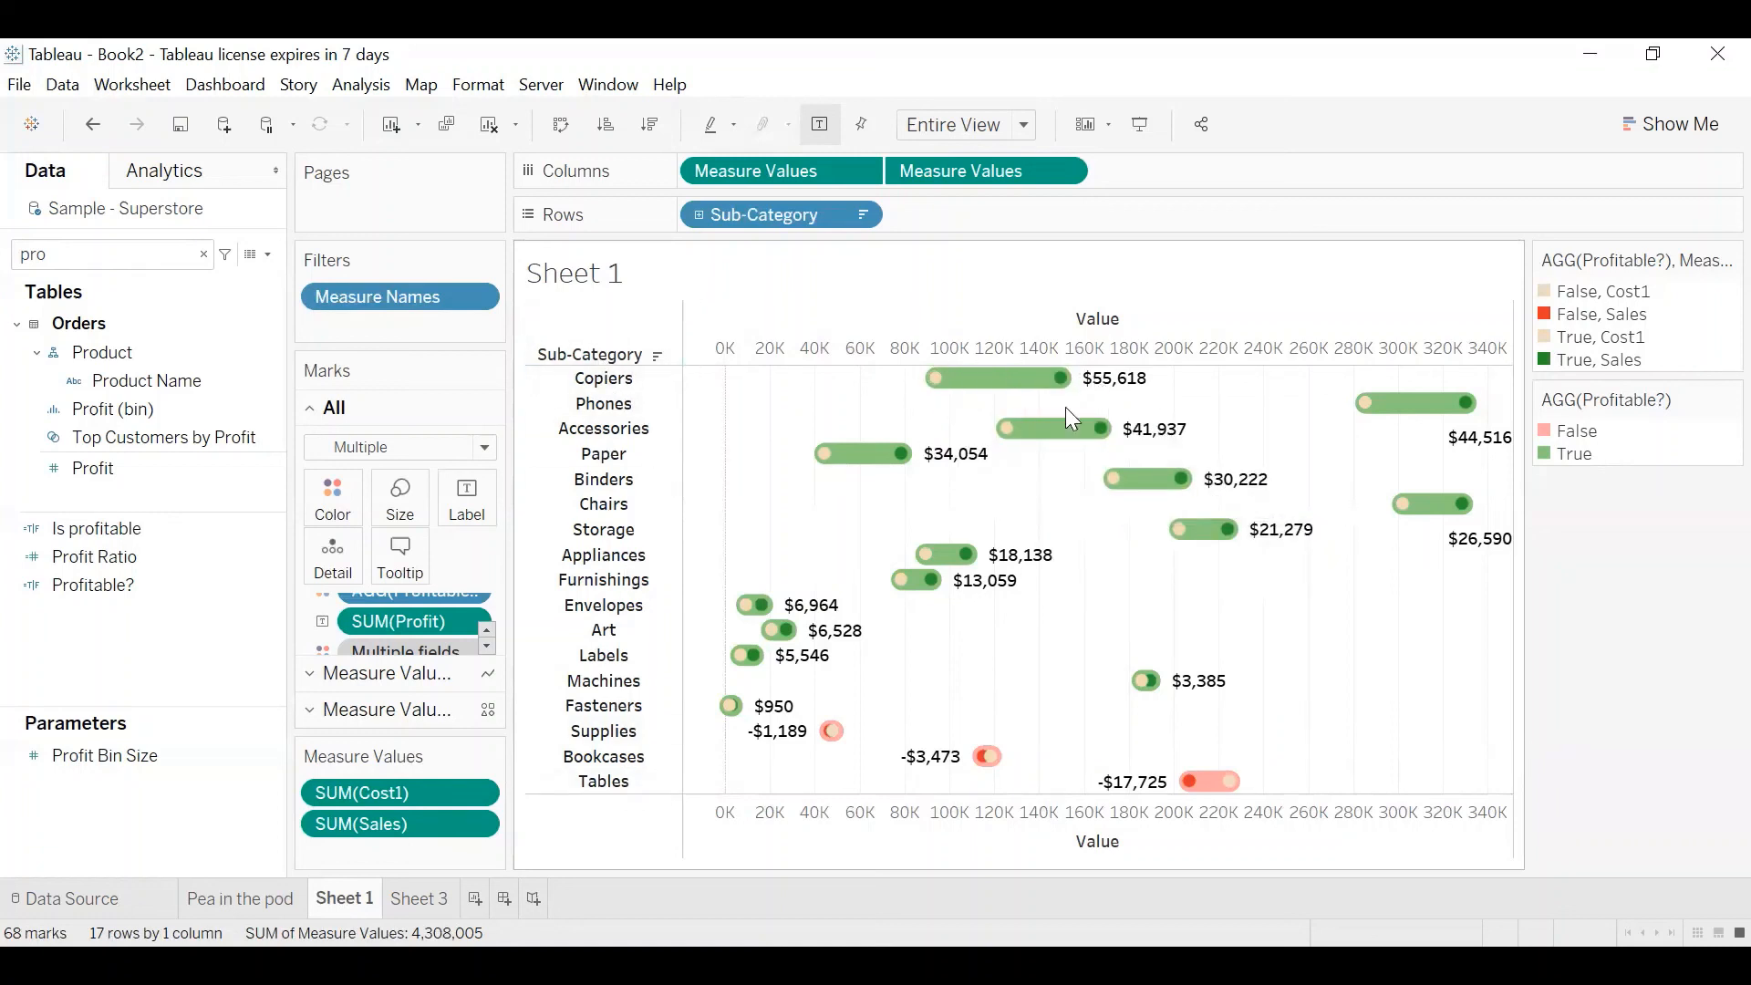
Open the mark settings of the first Measure Values axis, the line marks
{"action": "left_click", "coordinate": [401, 672]}
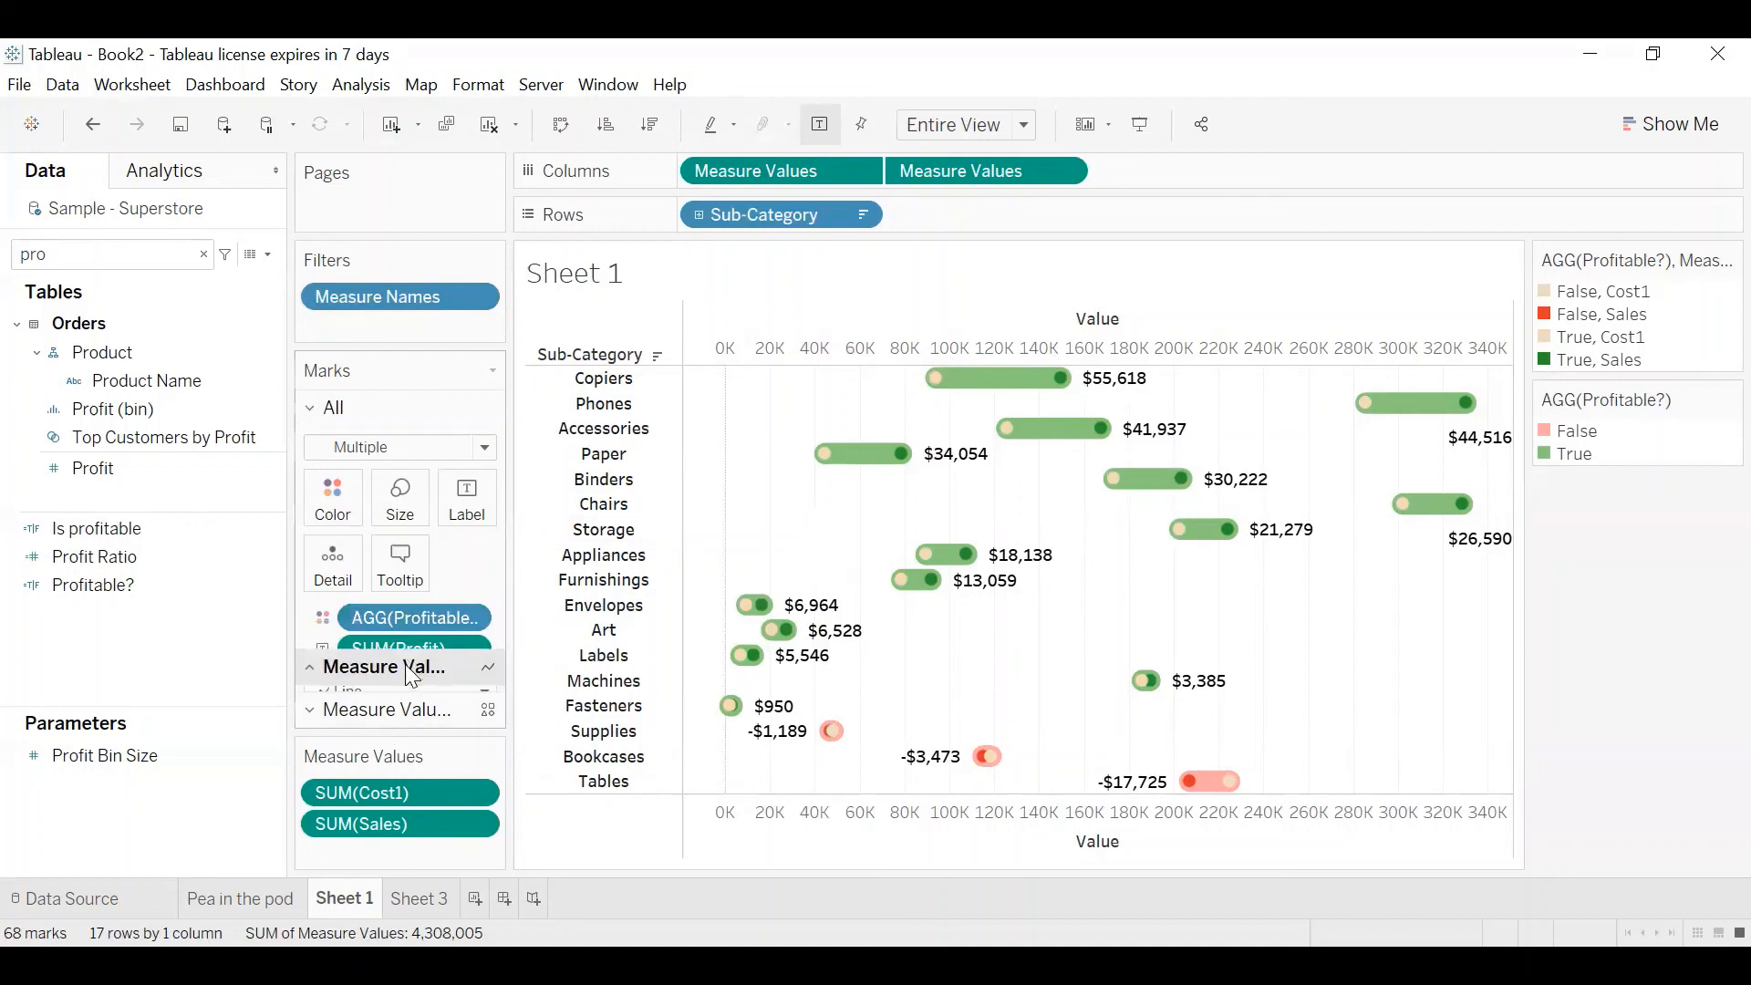